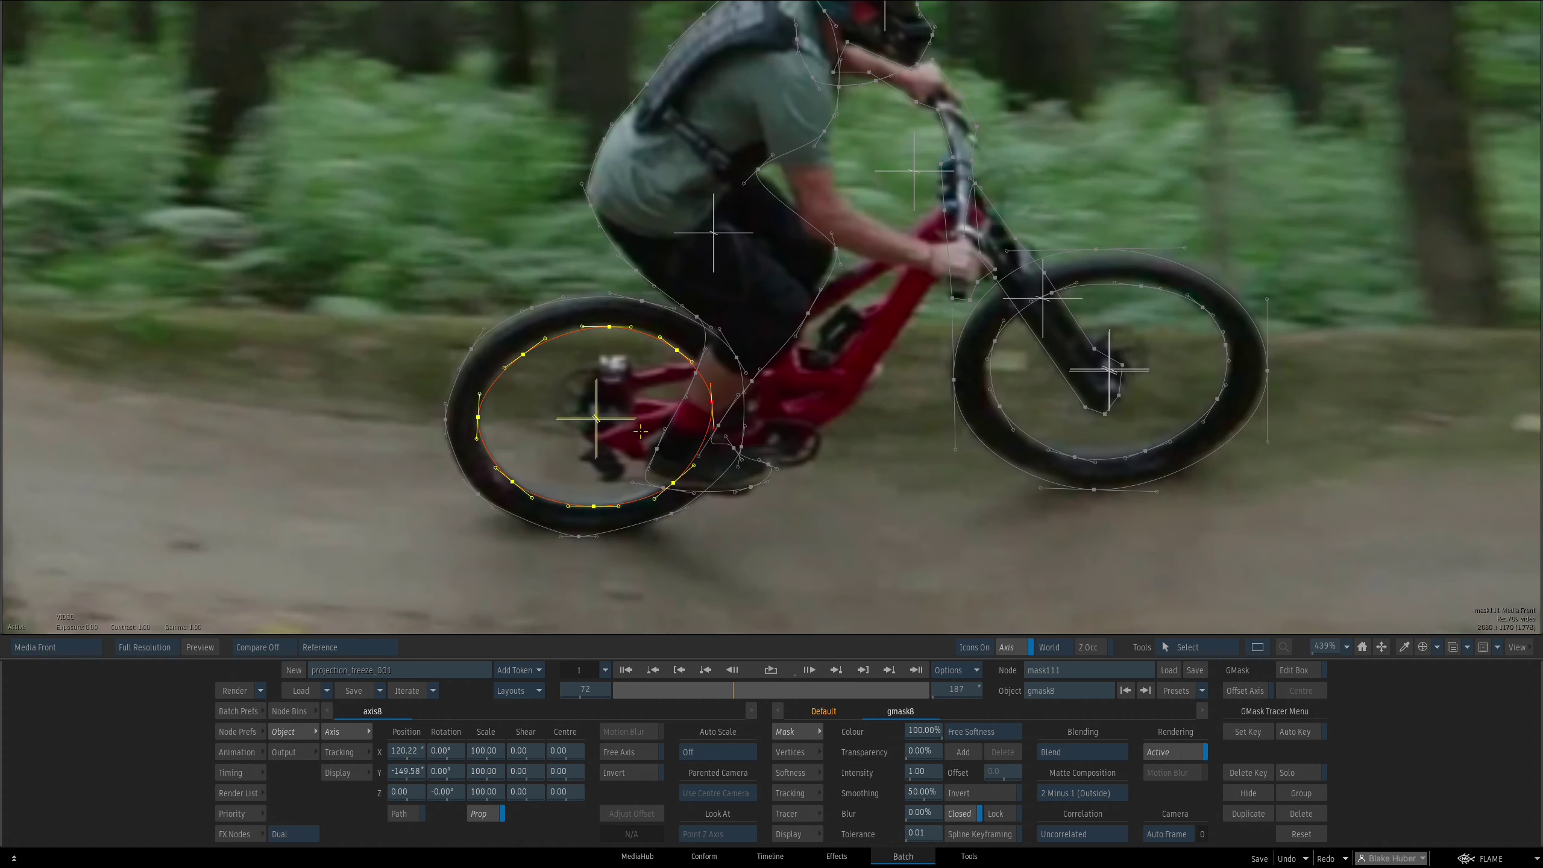
Draw a closed mask around the rear hub, derailleur and red chainstays inside the back wheel
key("alt+g")
left_click(740, 322)
left_click(708, 349)
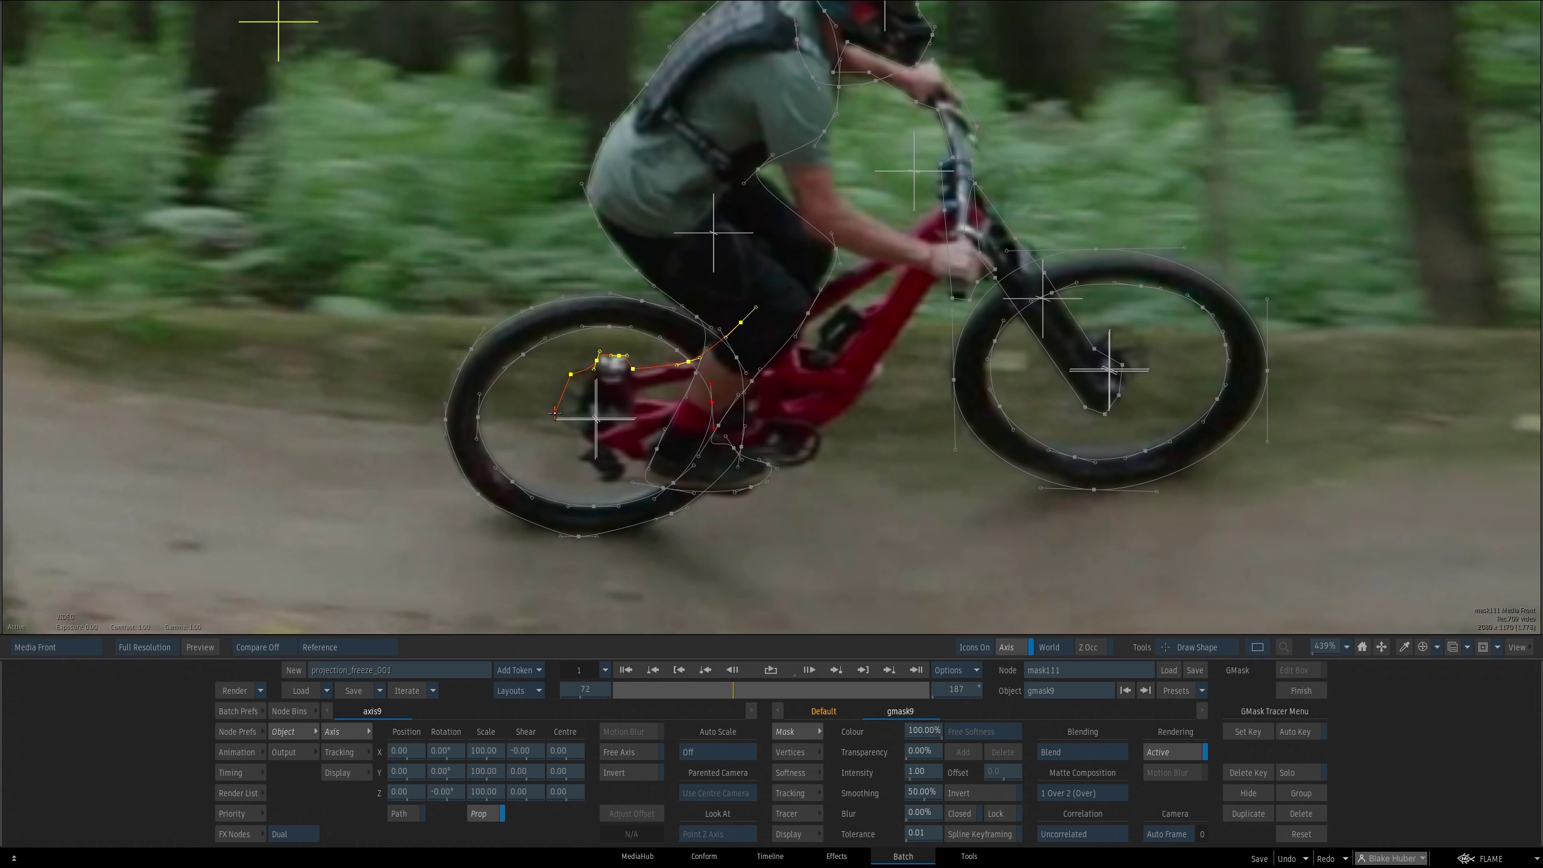
left_click(595, 469)
left_click(612, 480)
left_click(741, 323)
key("F4")
key("F1")
left_click_drag(772, 399, 783, 397)
scroll(783, 397, "up", 3)
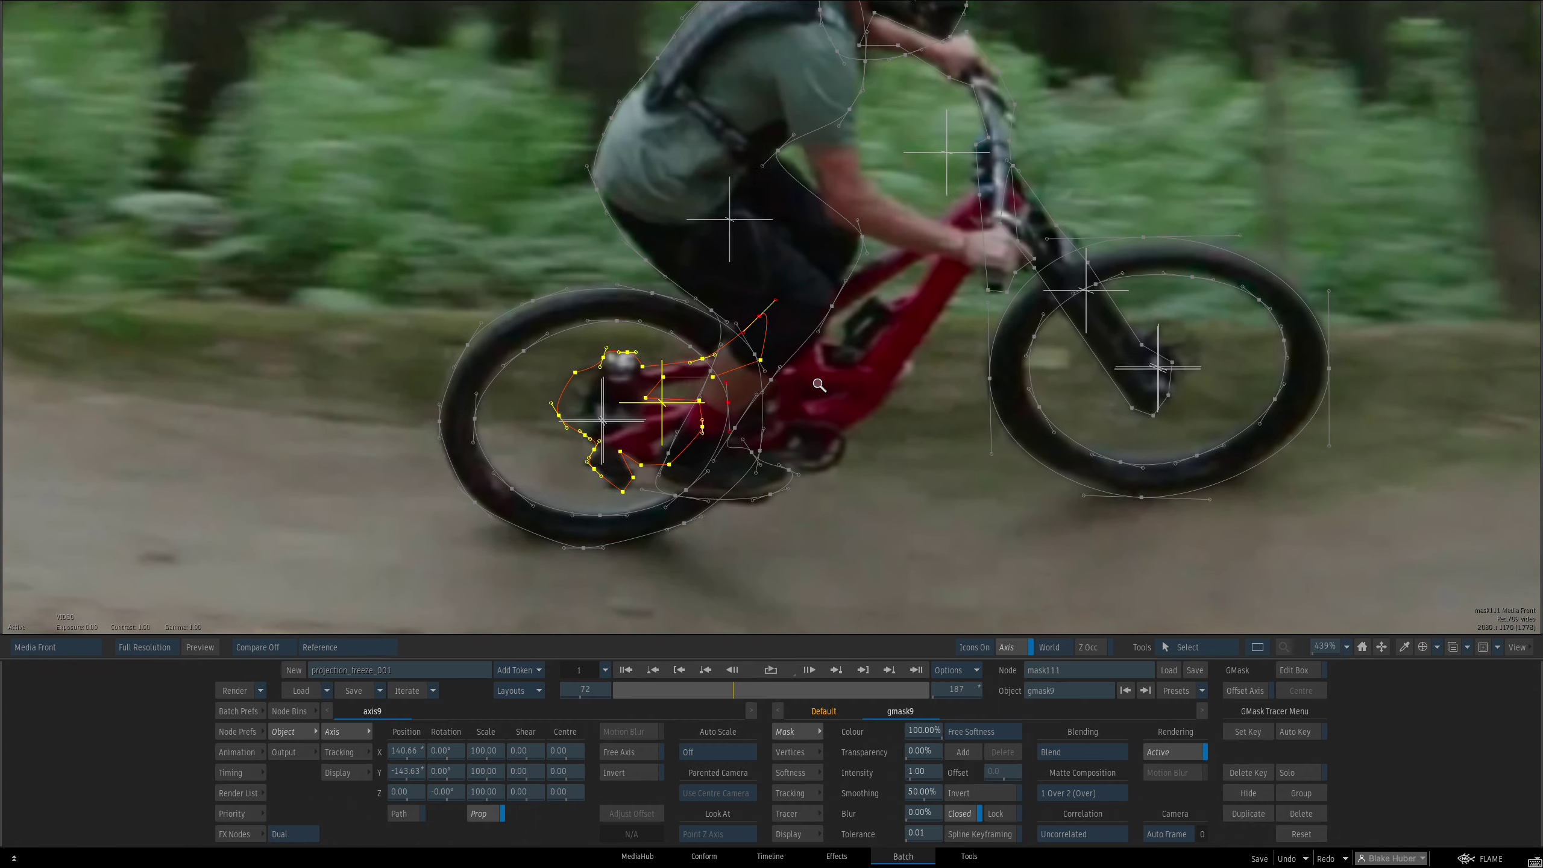
In the matte view, try pushing the rear wheel's inner cut-out mask back in the priority order and restore its position
key("F3")
left_click(729, 486)
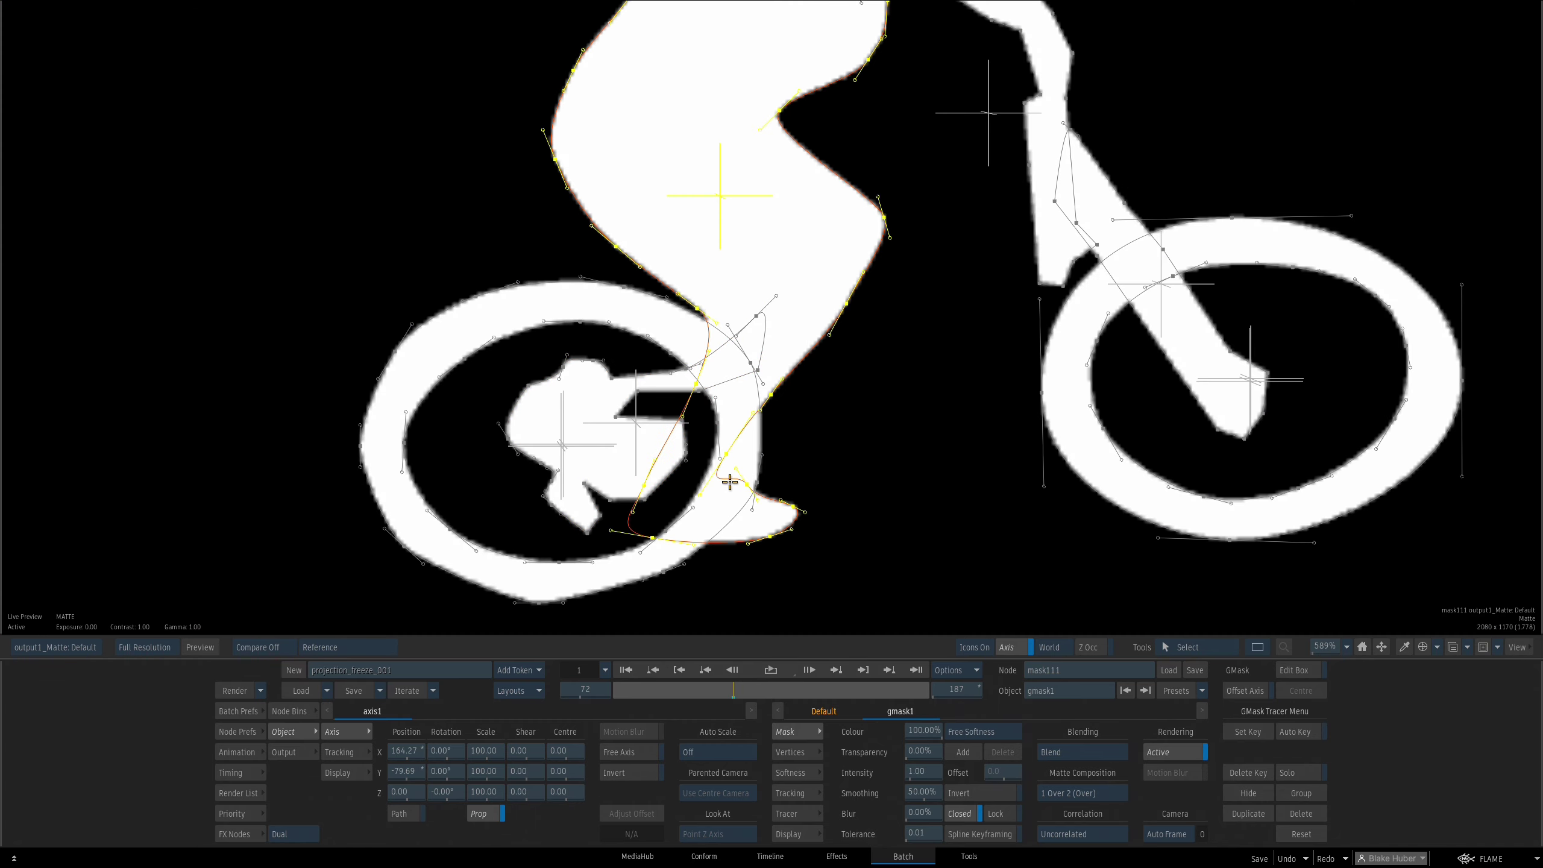
left_click(636, 347)
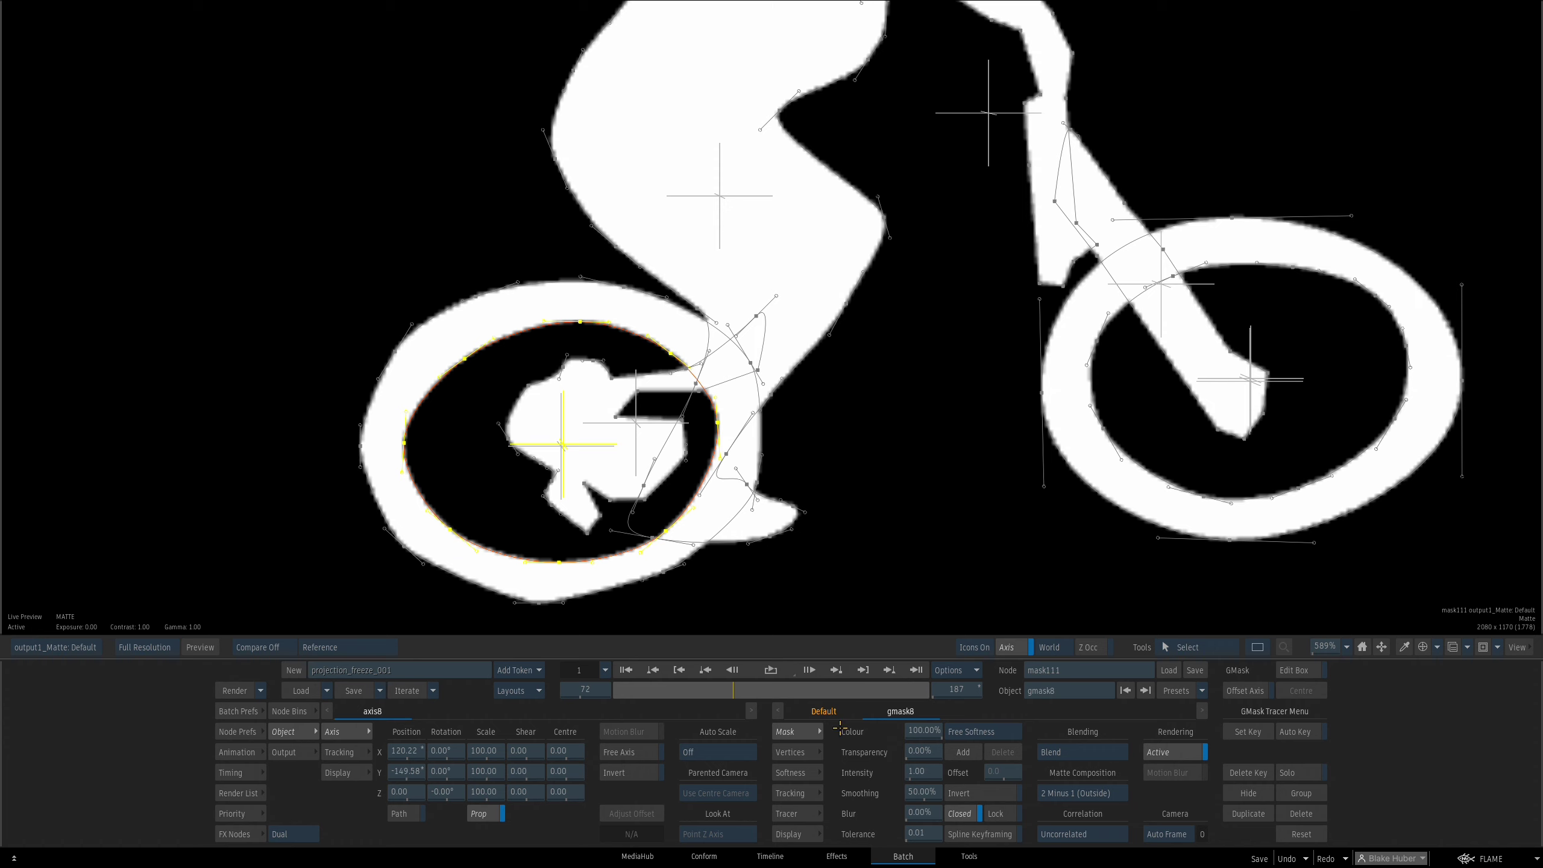
left_click(237, 813)
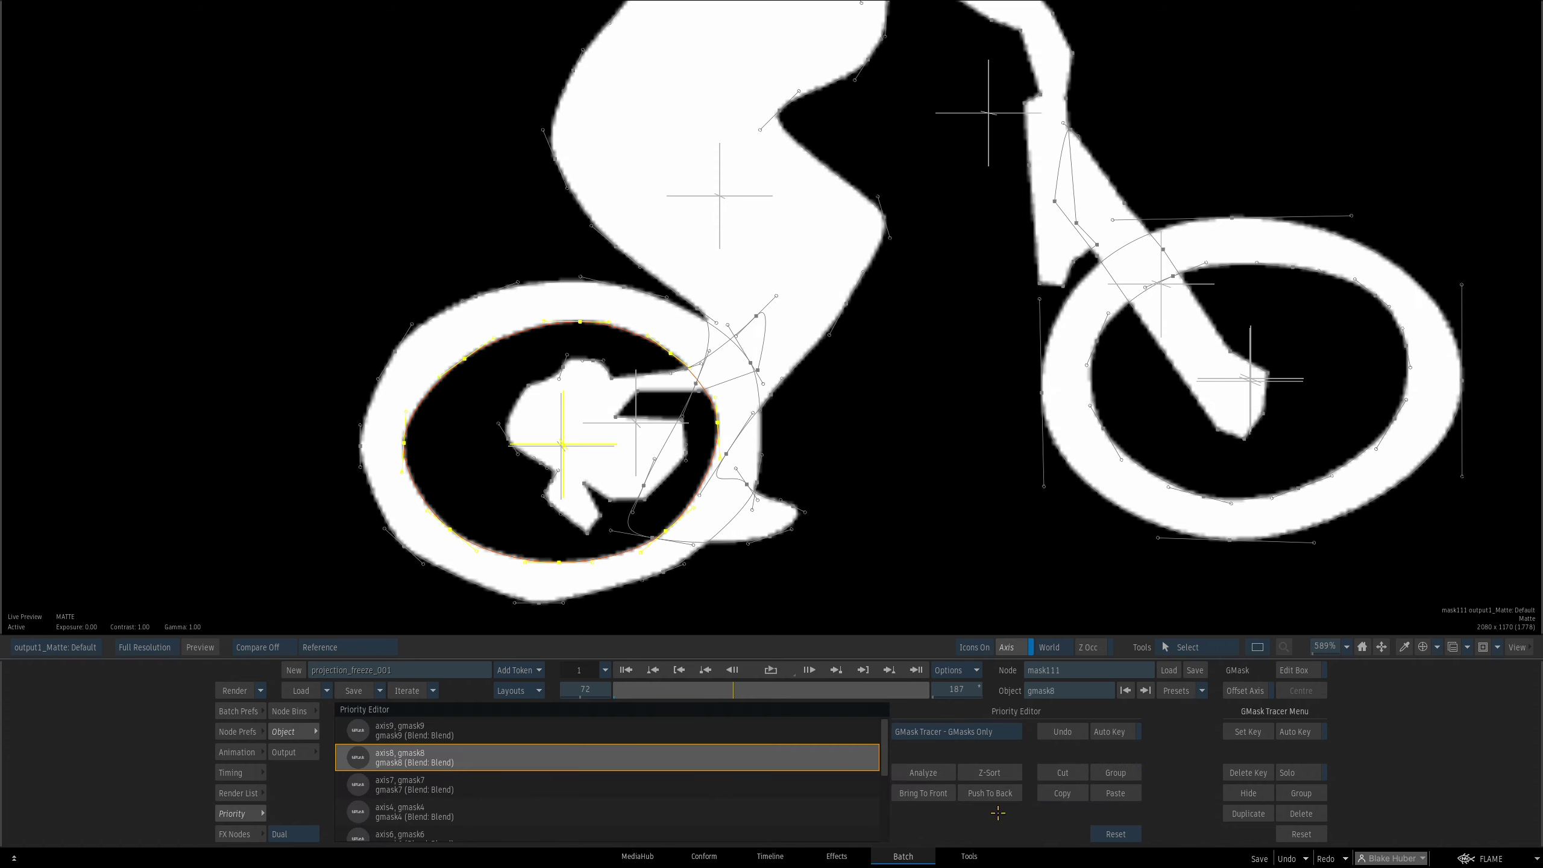
left_click(991, 794)
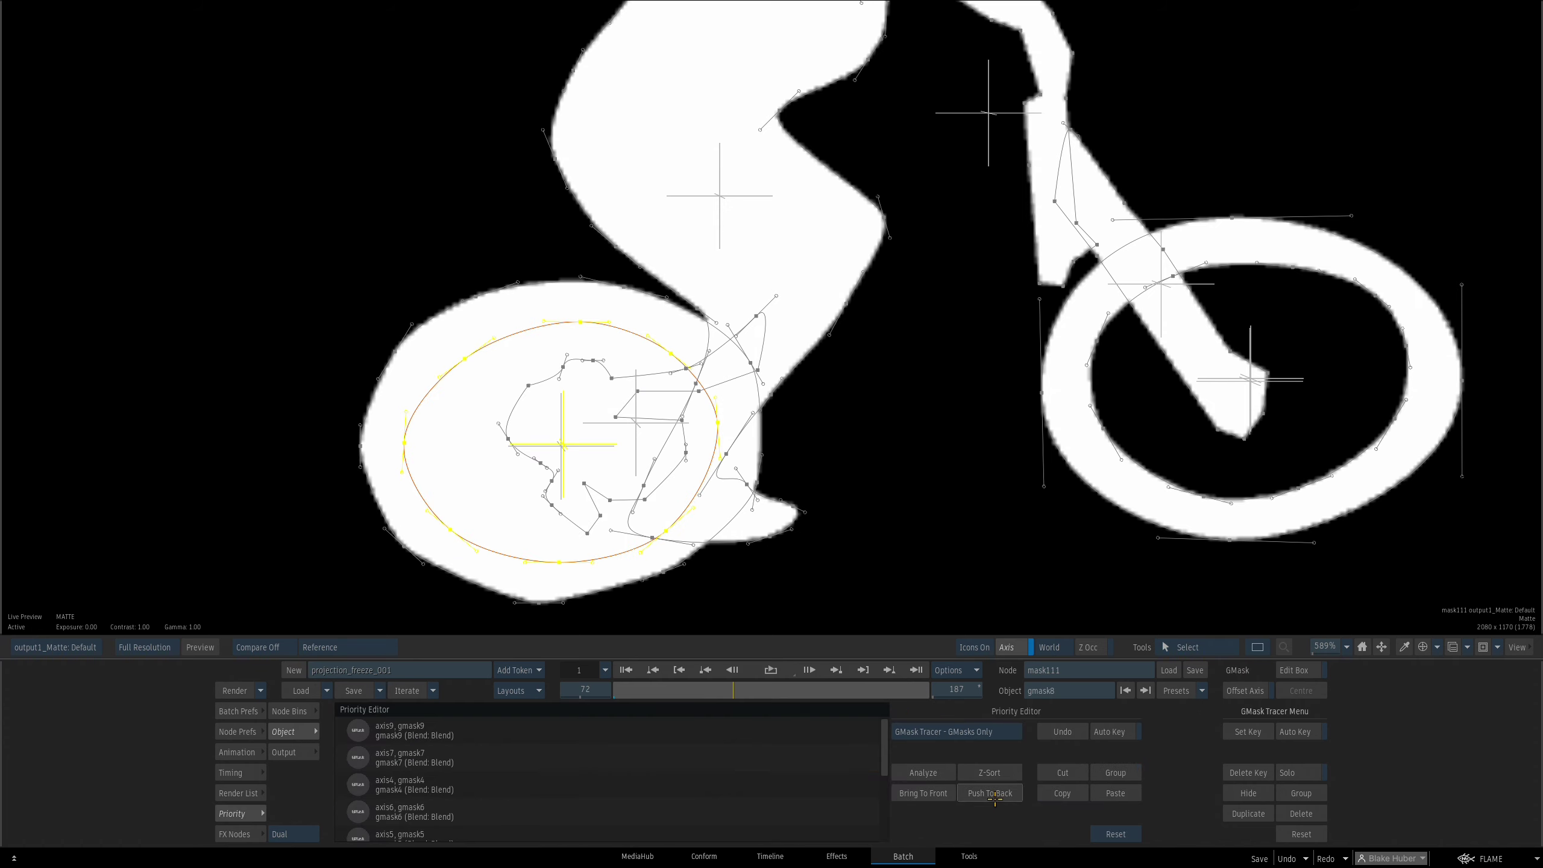
left_click(923, 793)
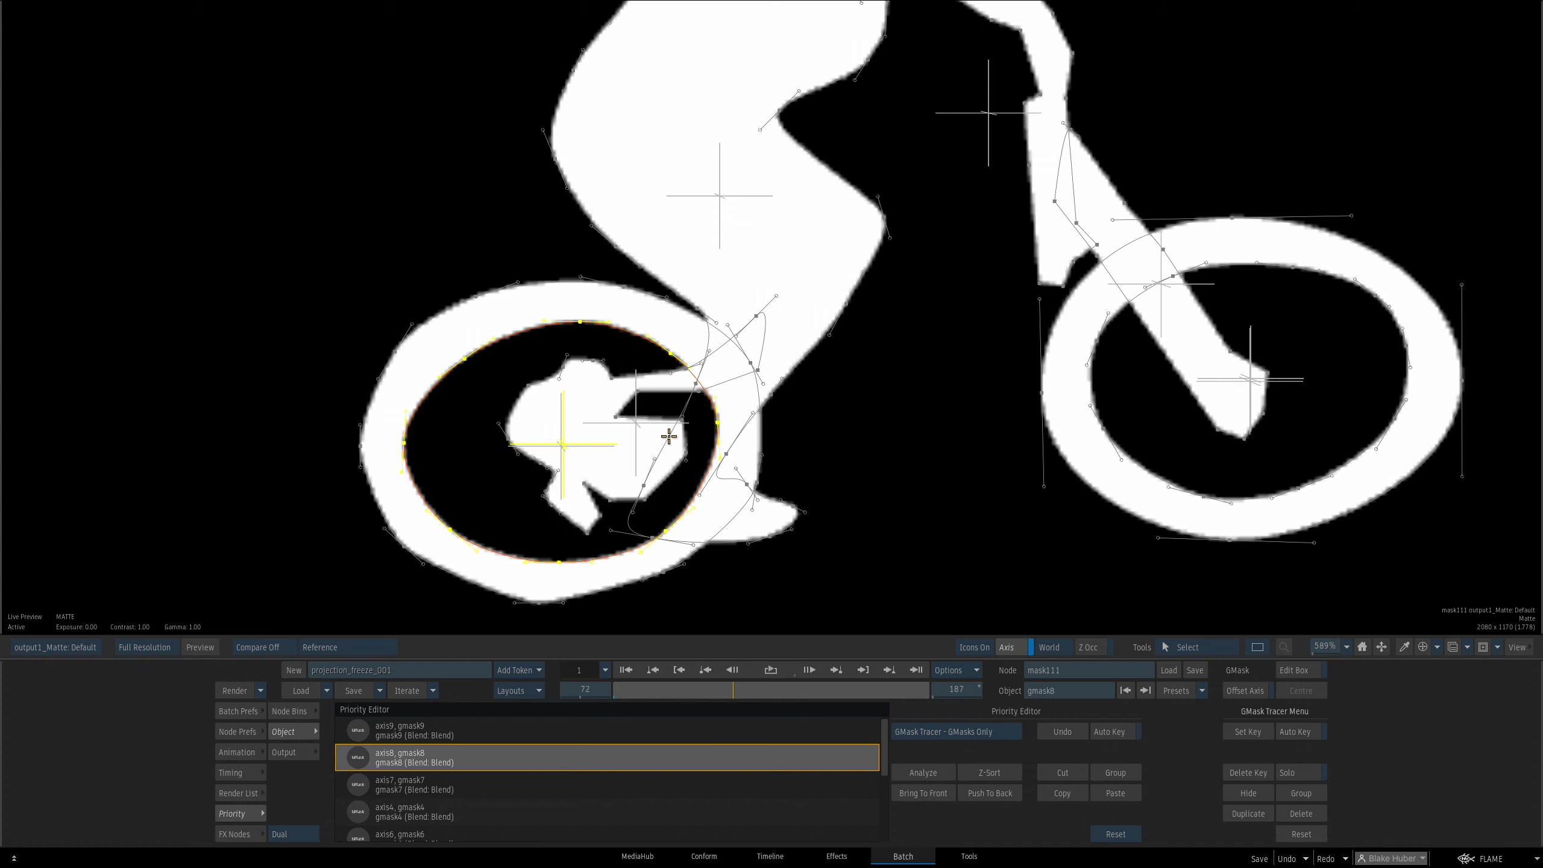
Bring the mask of the rider's body and leg to the front of the priority order
left_click(760, 438)
left_click(774, 504)
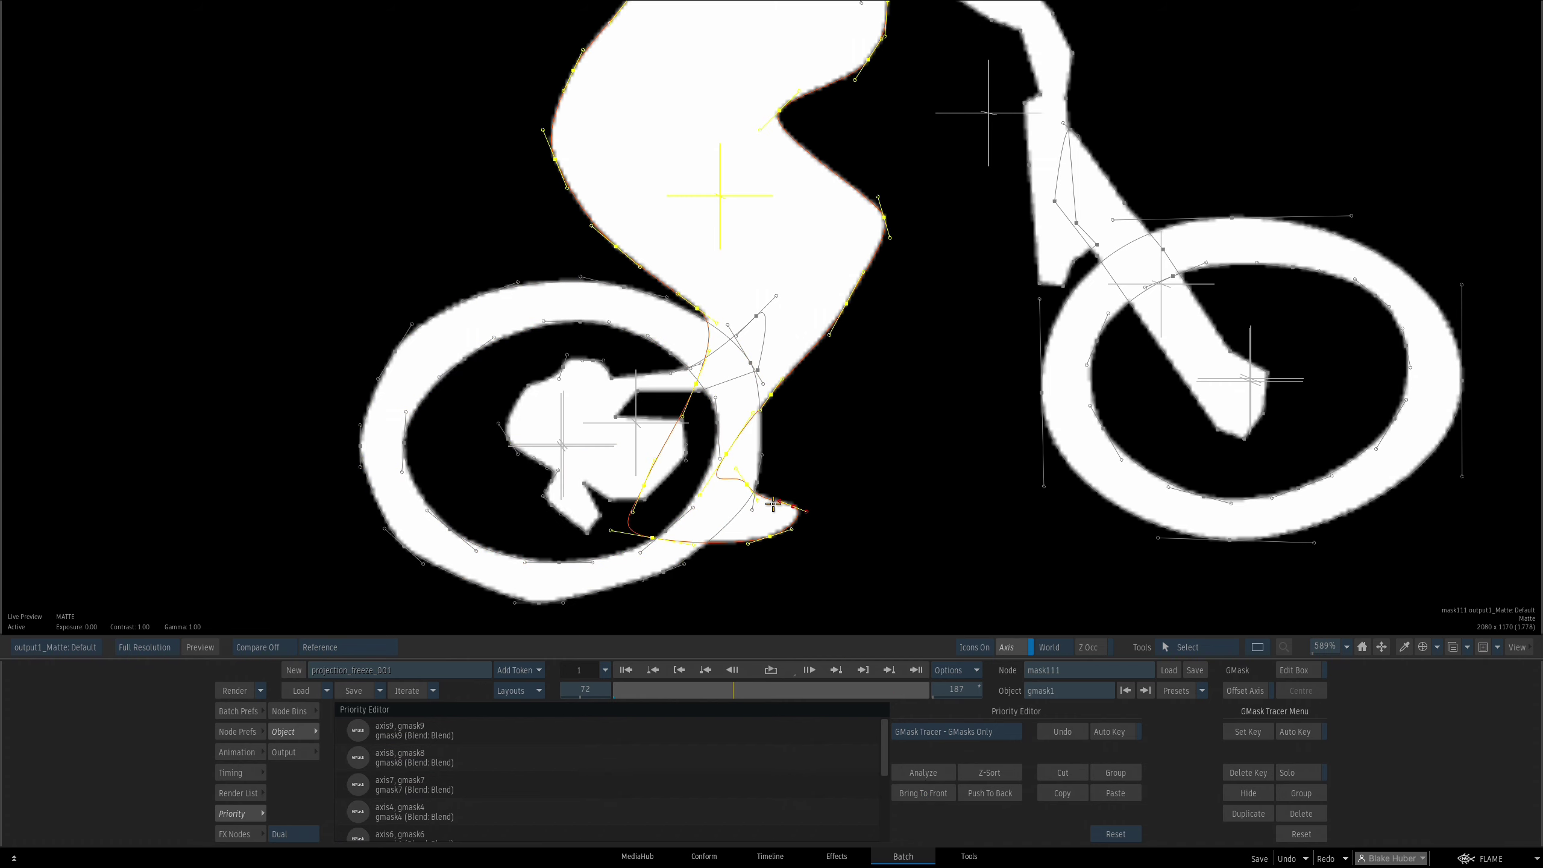
left_click(937, 798)
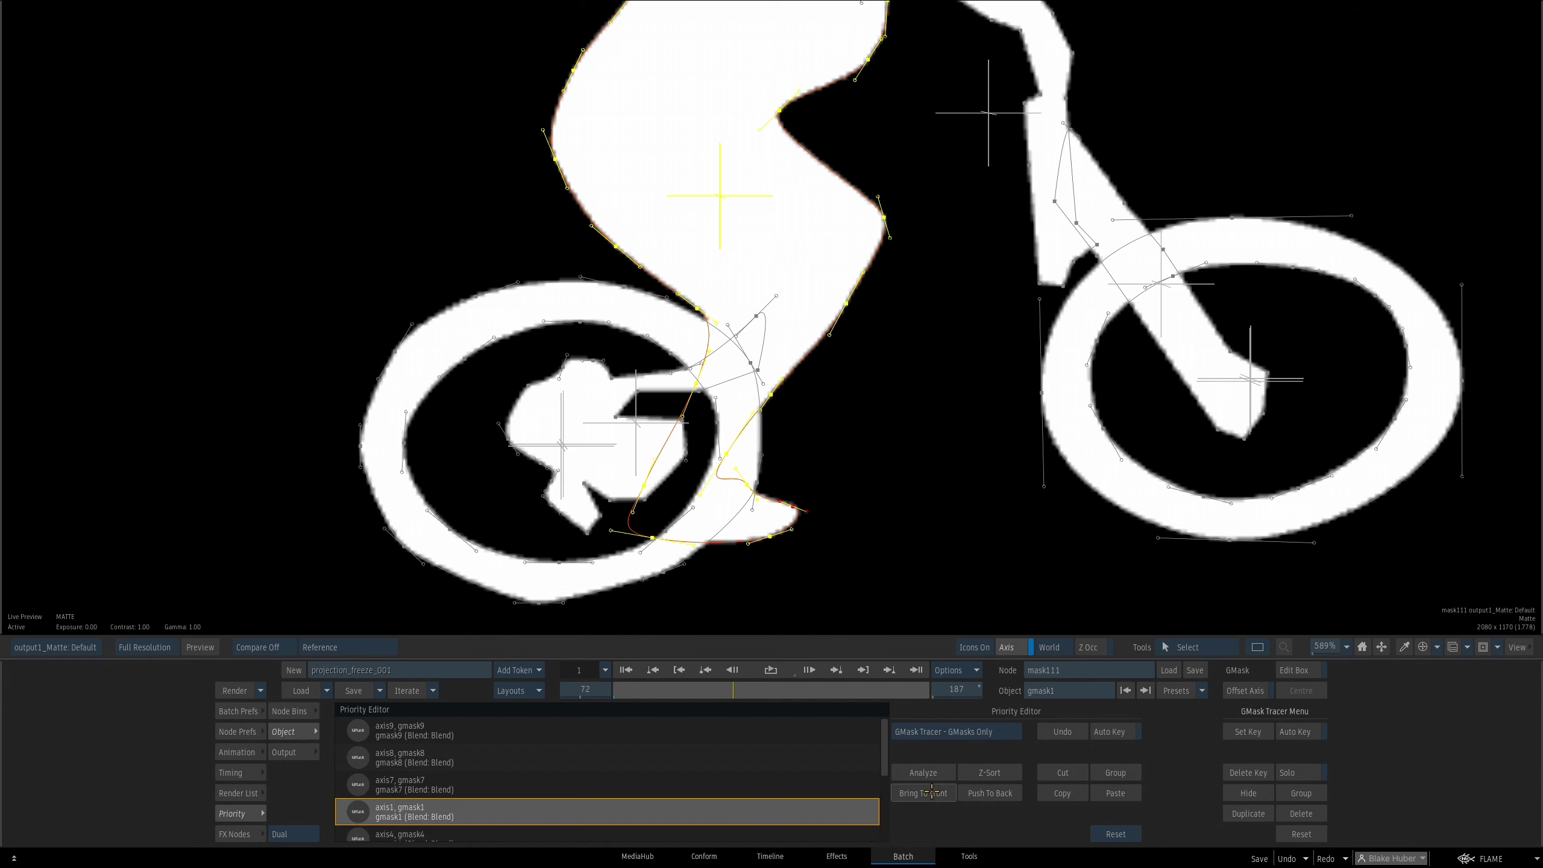
Over the source footage, draw a closed mask around the bike's red main frame from the head tube to the bottom bracket
key("F1")
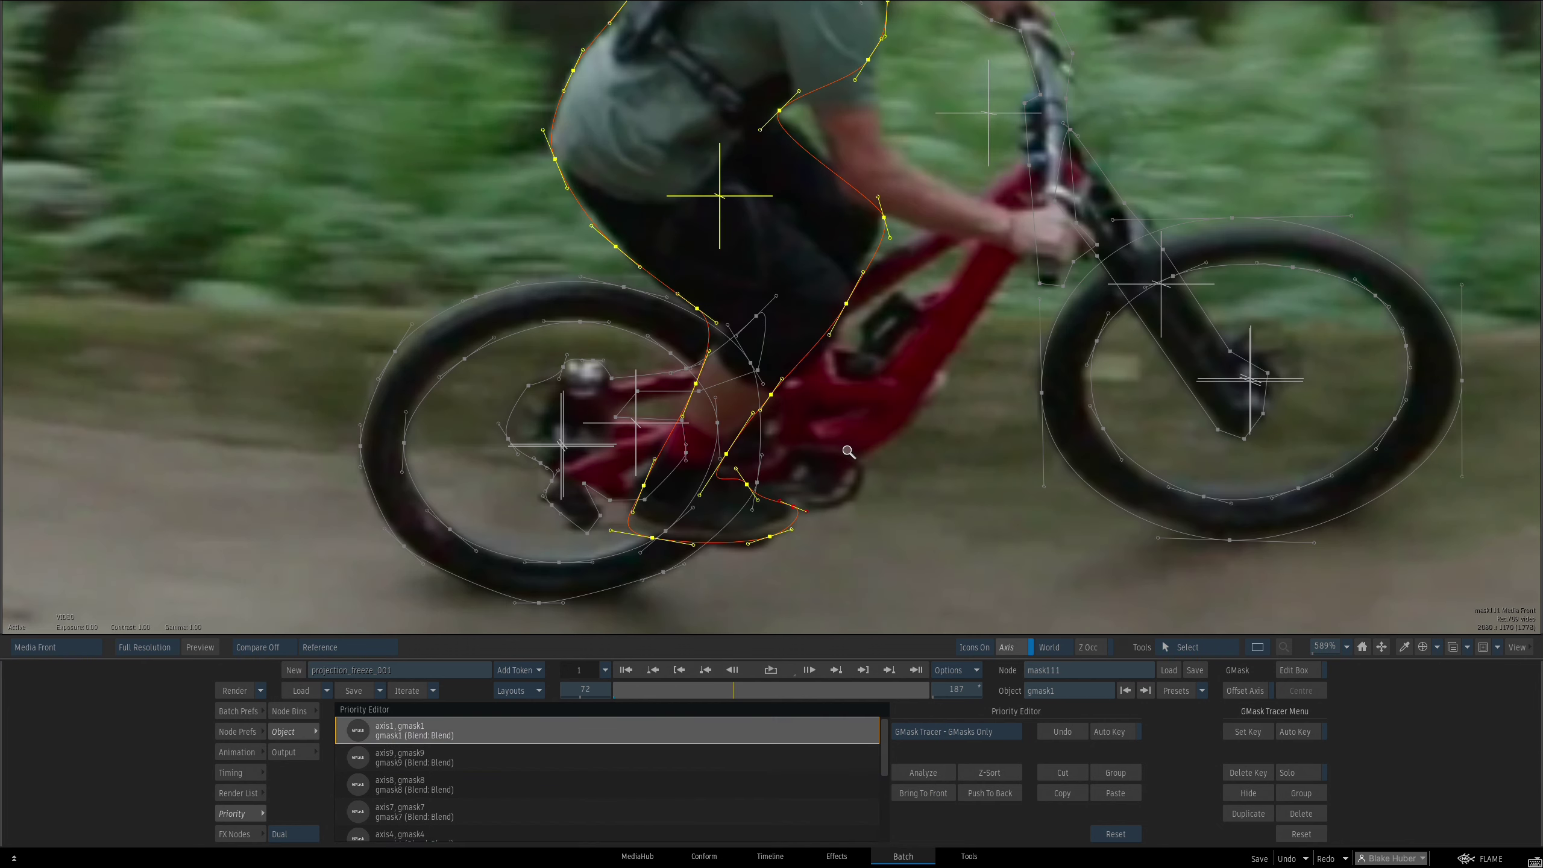
scroll(841, 449, "down", 1)
key("ctrl+n")
left_click(839, 276)
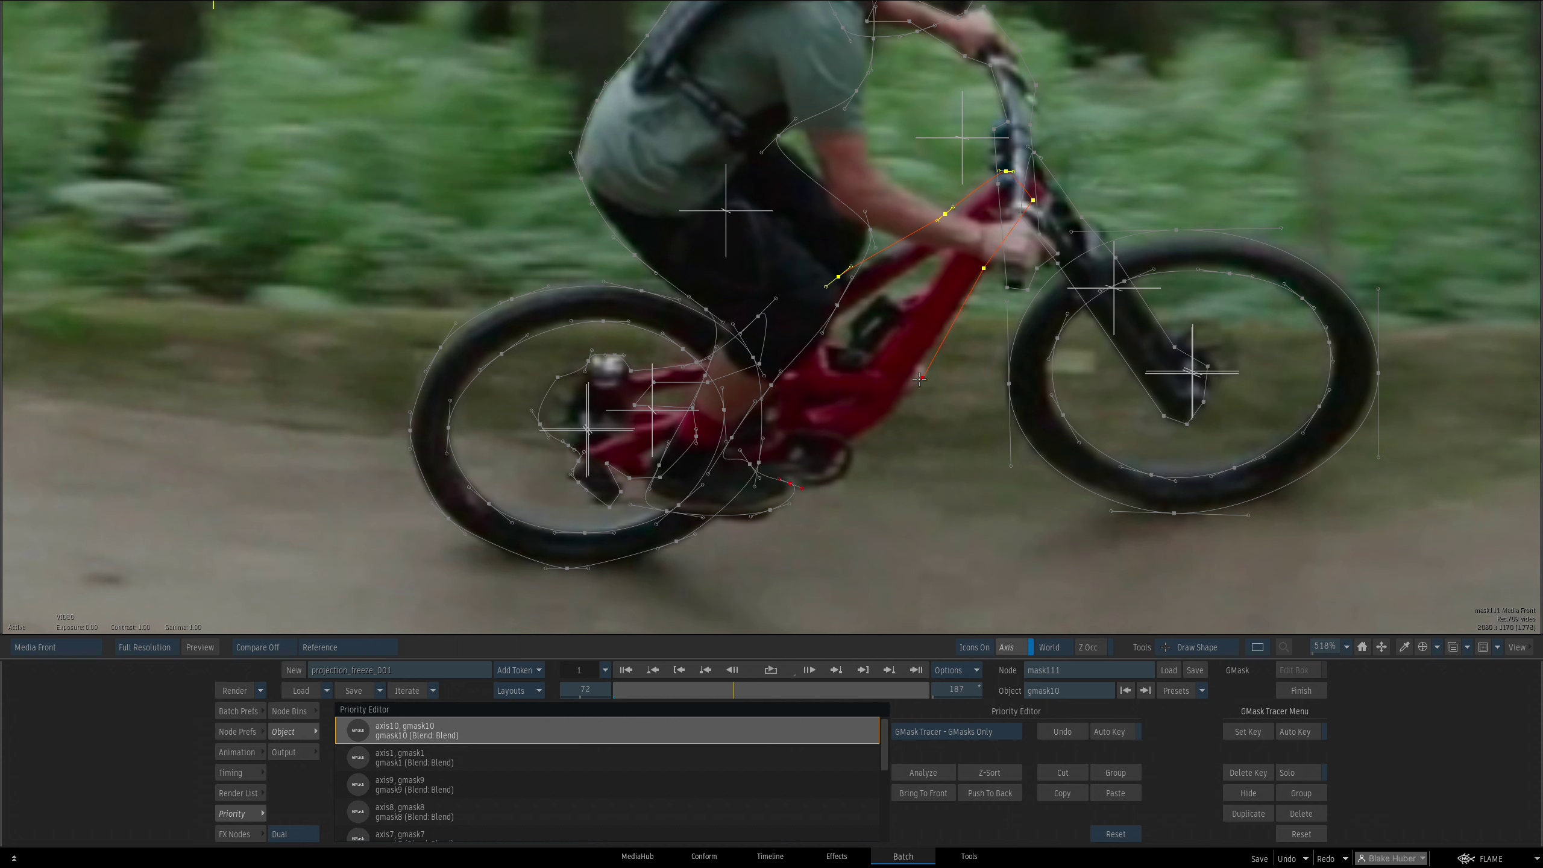
left_click(864, 433)
left_click(788, 483)
left_click(715, 480)
left_click(711, 422)
left_click(778, 320)
left_click(838, 277)
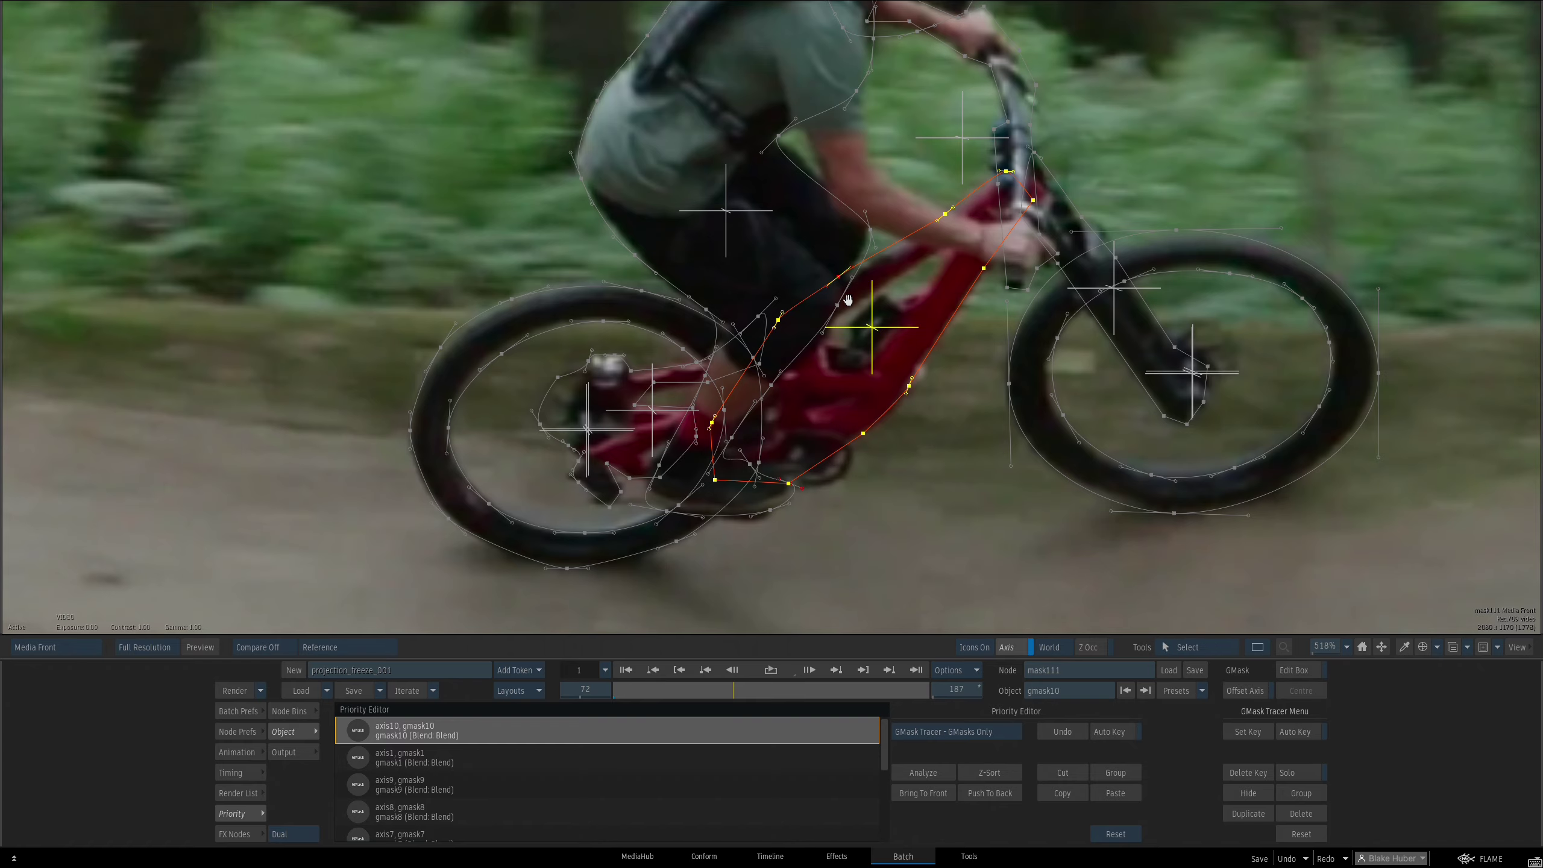
Draw a closed mask around the rider's near arm, from the shirt sleeve to the hand on the handlebar
left_click_drag(835, 250, 801, 305)
key("ctrl+g")
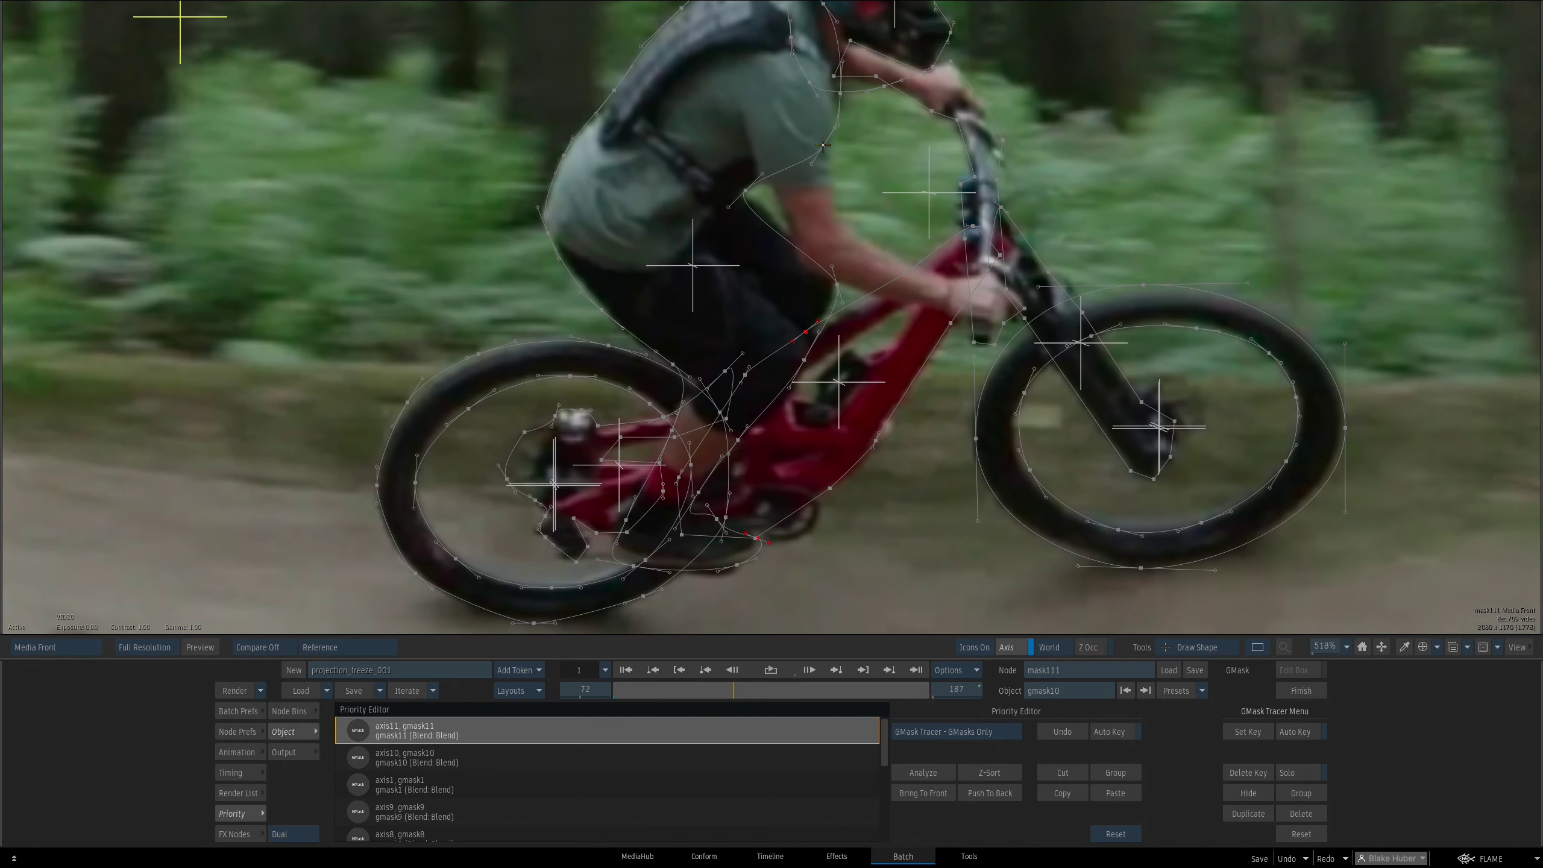
left_click(934, 273)
left_click(939, 312)
left_click(796, 263)
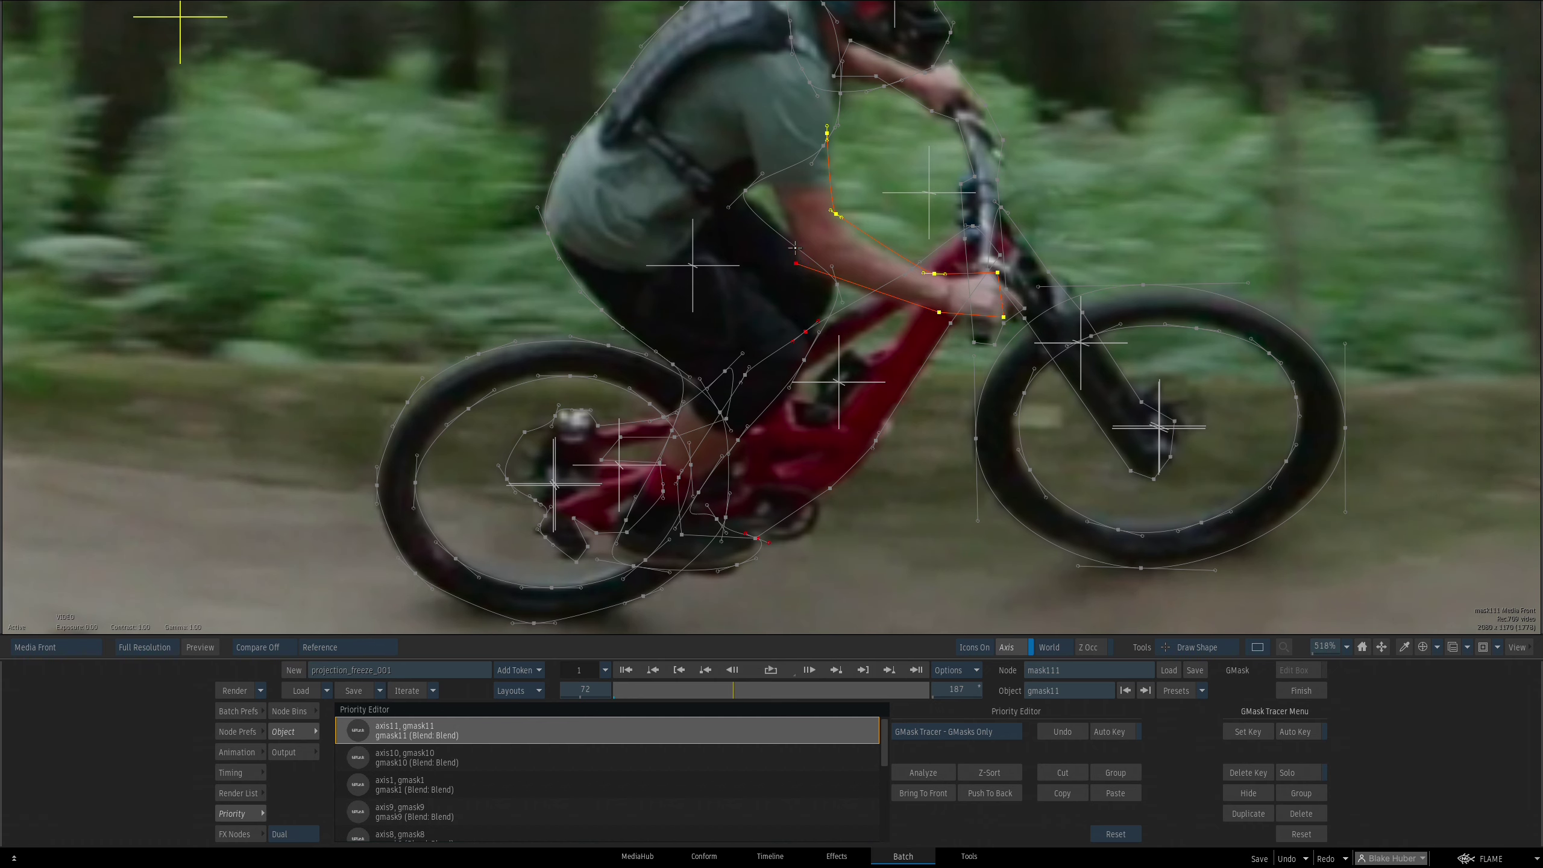
left_click(827, 133)
left_click_drag(837, 193, 820, 219)
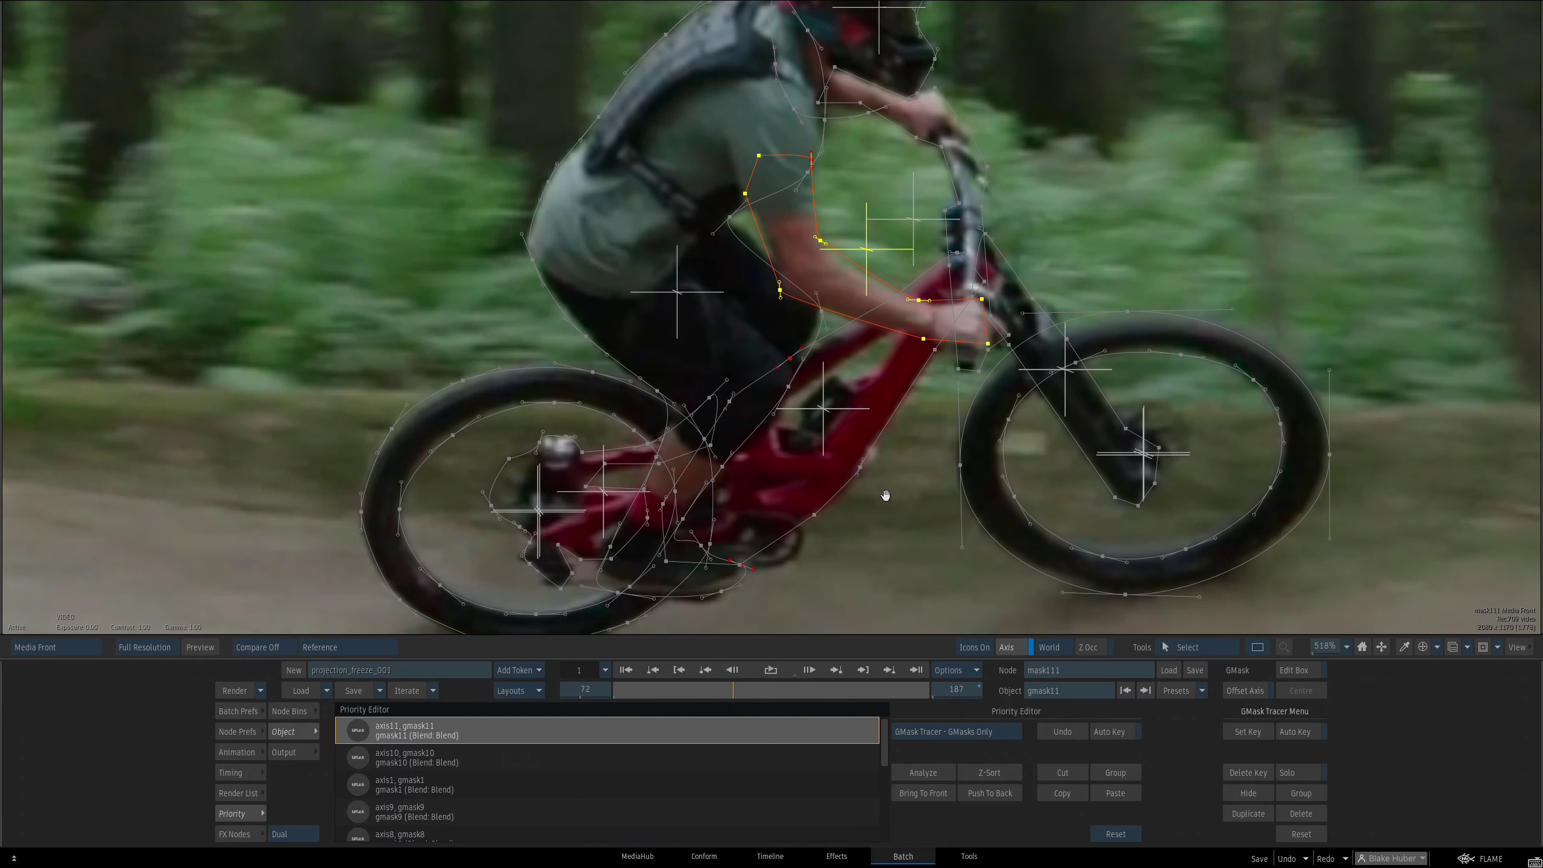
Draw a closed mask around the chainring and crank below the frame and check it in the matte
left_click_drag(886, 495, 910, 437)
key("shift+g")
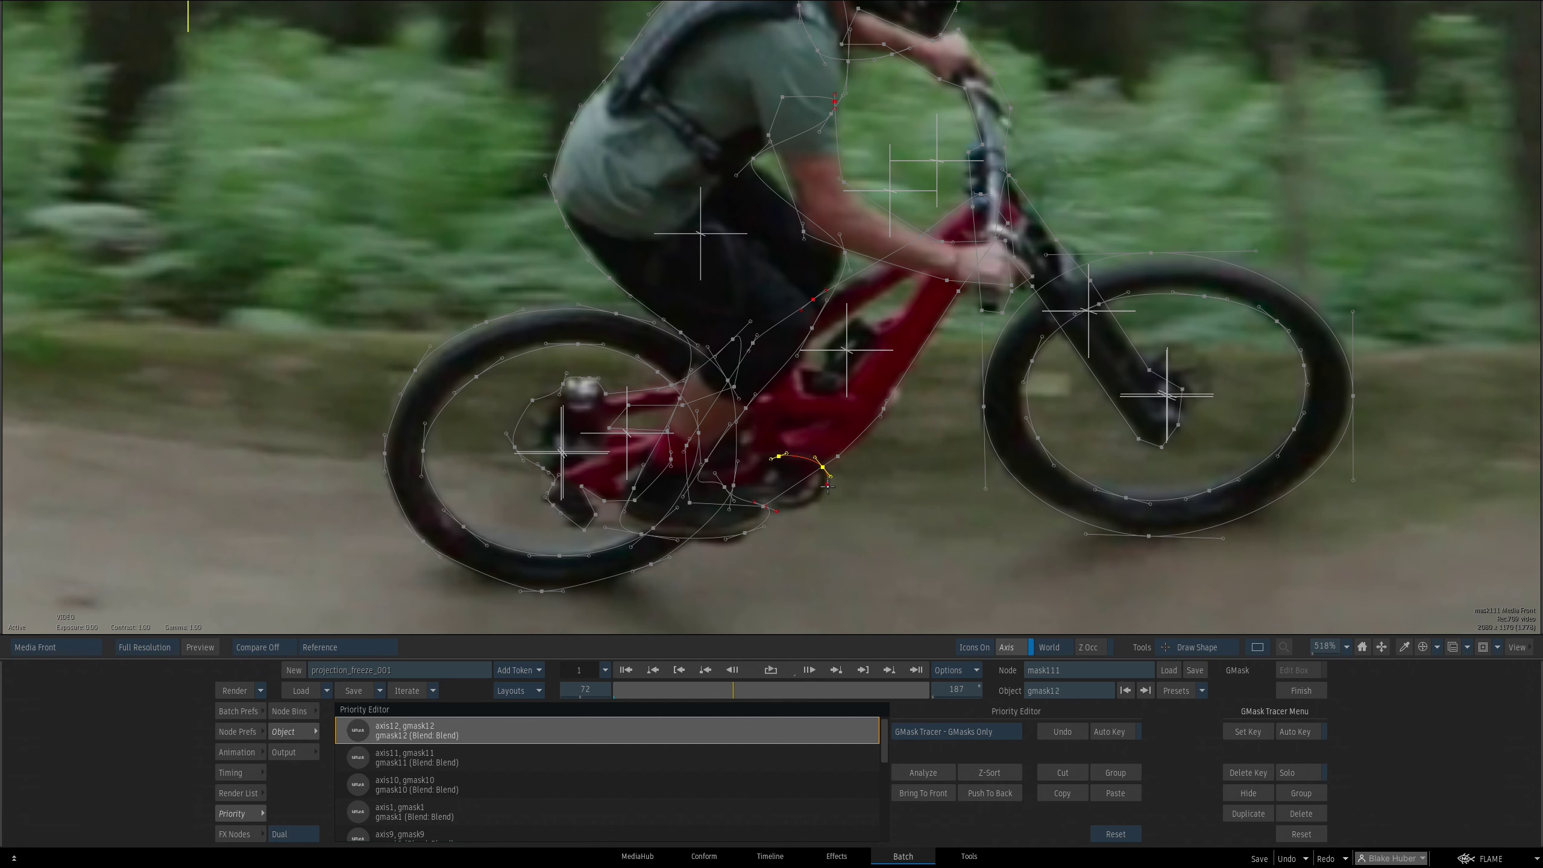
left_click(745, 464)
left_click(778, 456)
left_click_drag(779, 459, 807, 497)
key("F4")
key("F1")
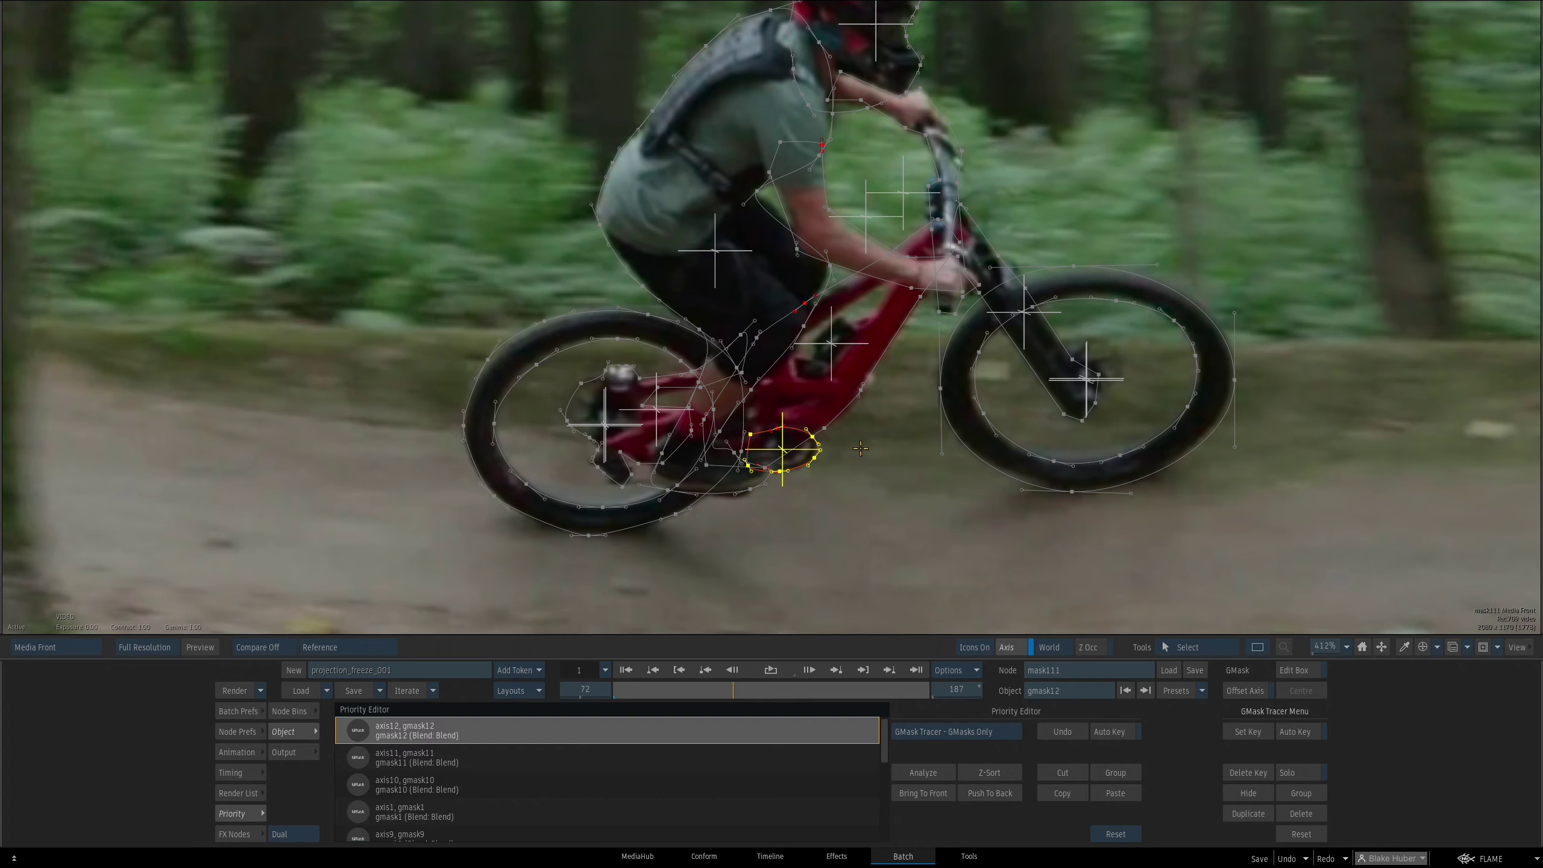
Draw a flat closed mask over the contact shadow beneath the rear tyre
left_click(641, 488)
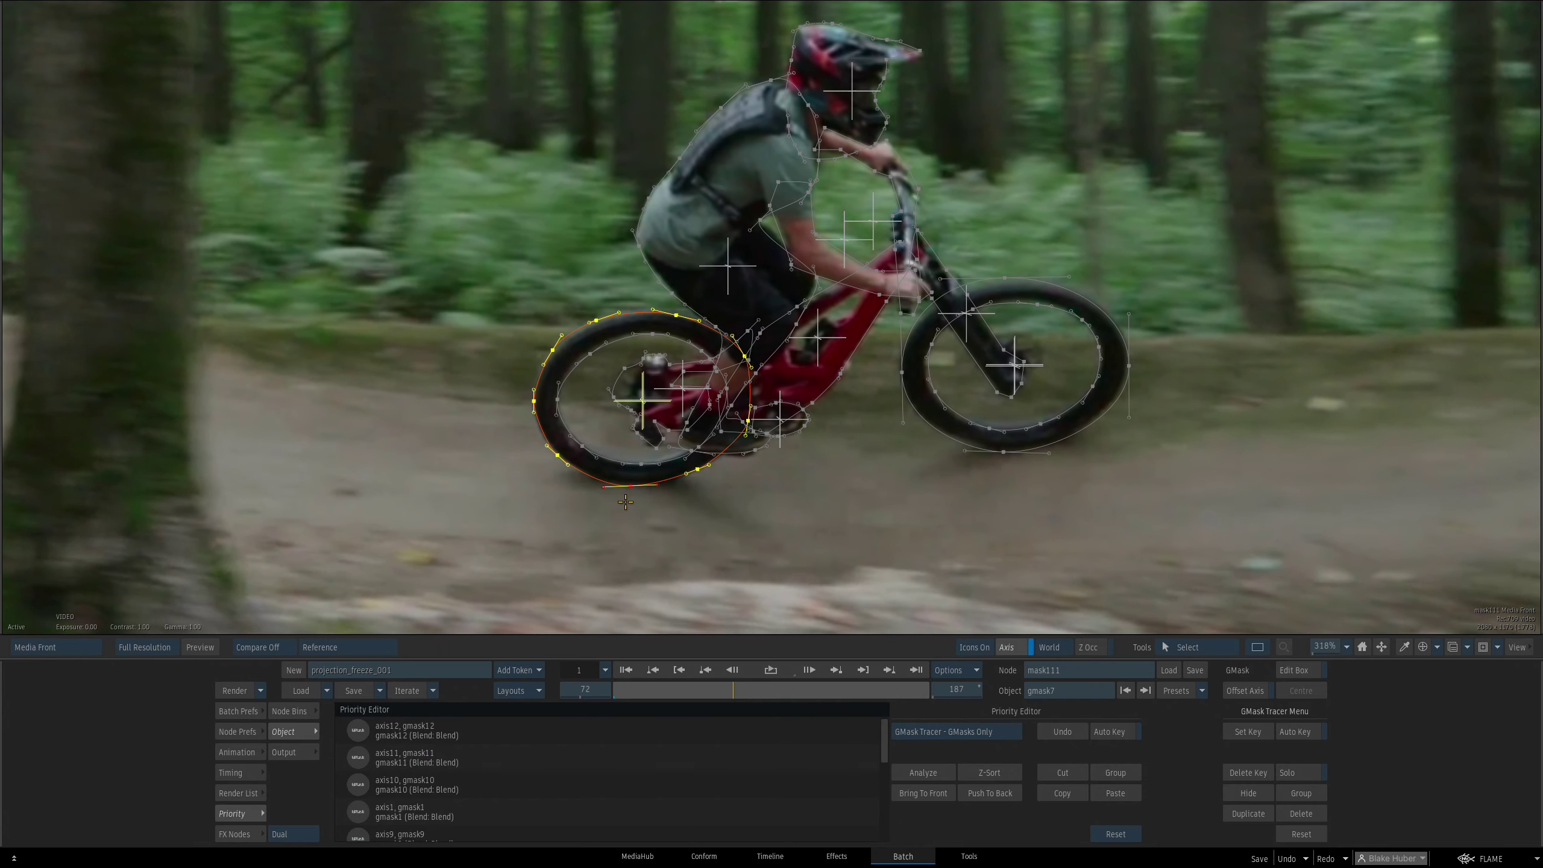
key("g")
left_click(587, 472)
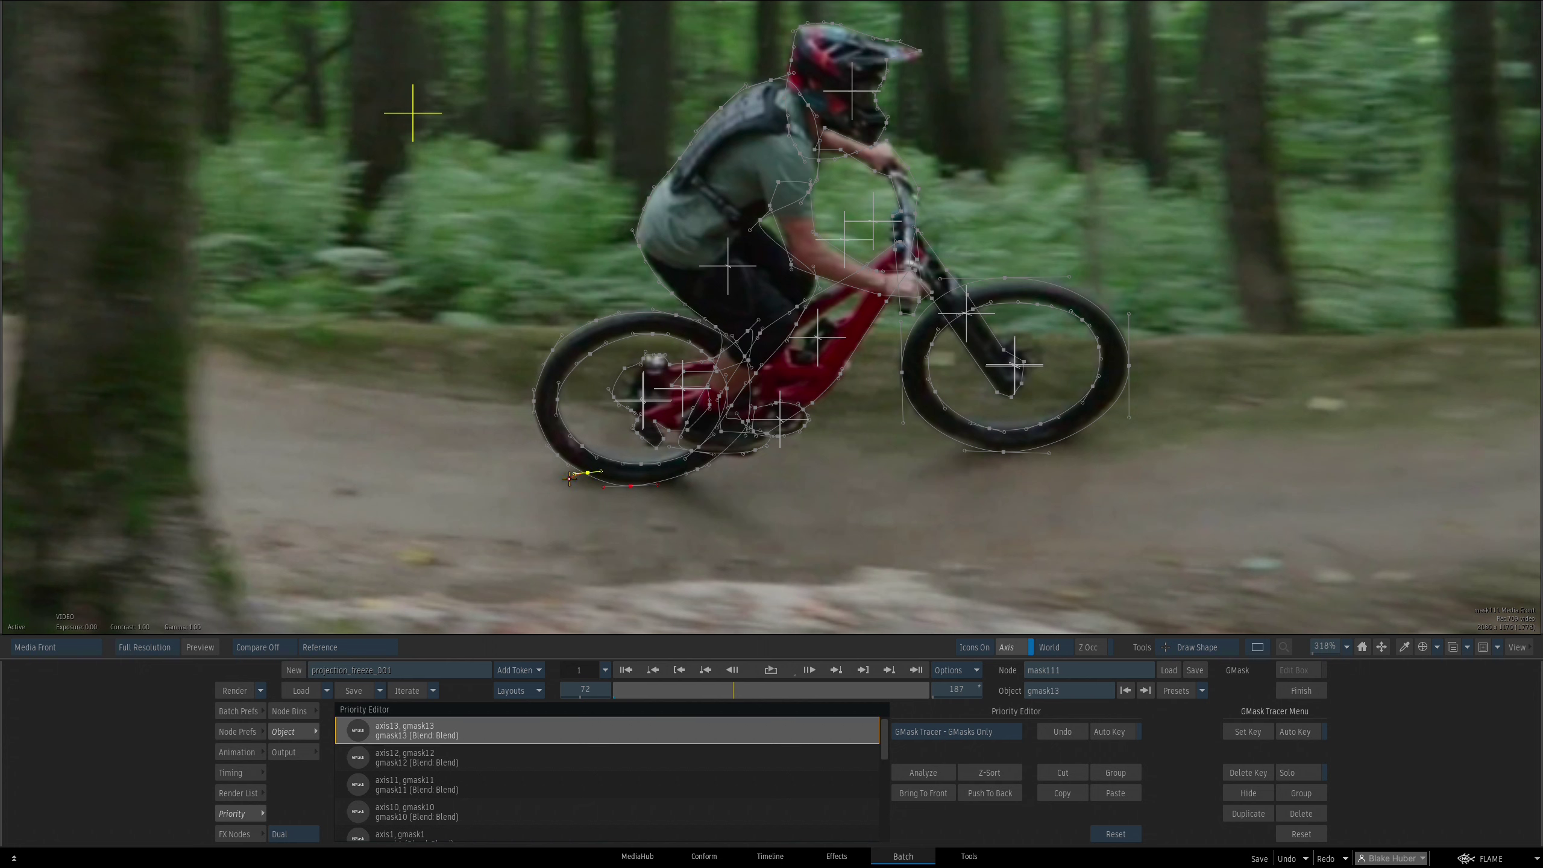
left_click(620, 490)
left_click_drag(680, 482, 685, 475)
left_click_drag(672, 469, 658, 469)
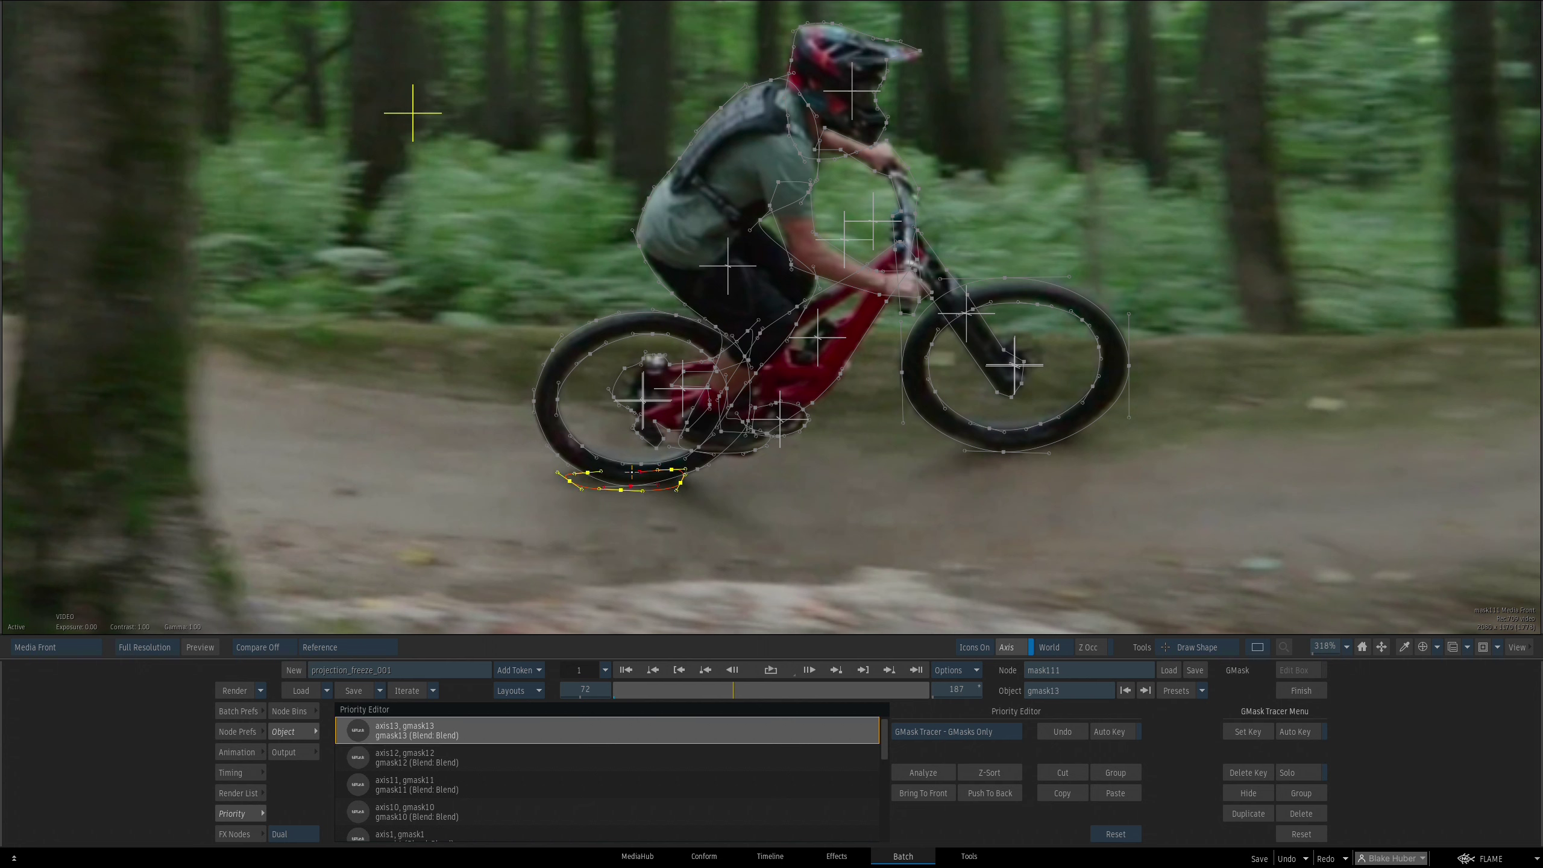
left_click(588, 473)
Draw a flat closed mask over the contact shadow beneath the front tyre
key("alt+g")
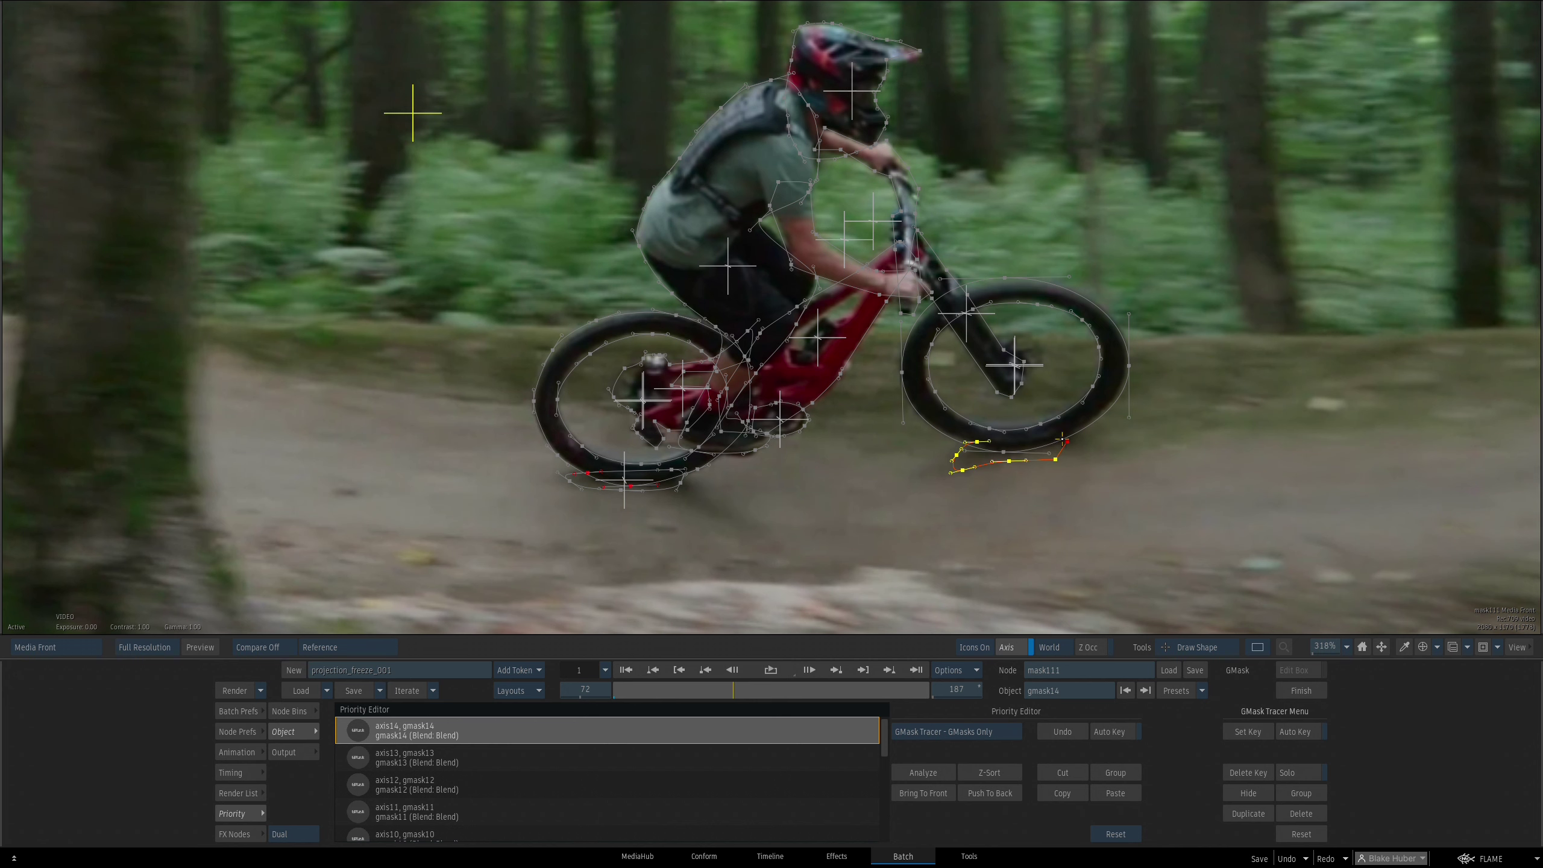
left_click_drag(1062, 439, 1059, 439)
mouse_move(1038, 437)
left_mouse_down()
mouse_move(499, 573)
mouse_move(525, 530)
left_mouse_up()
left_click(977, 441)
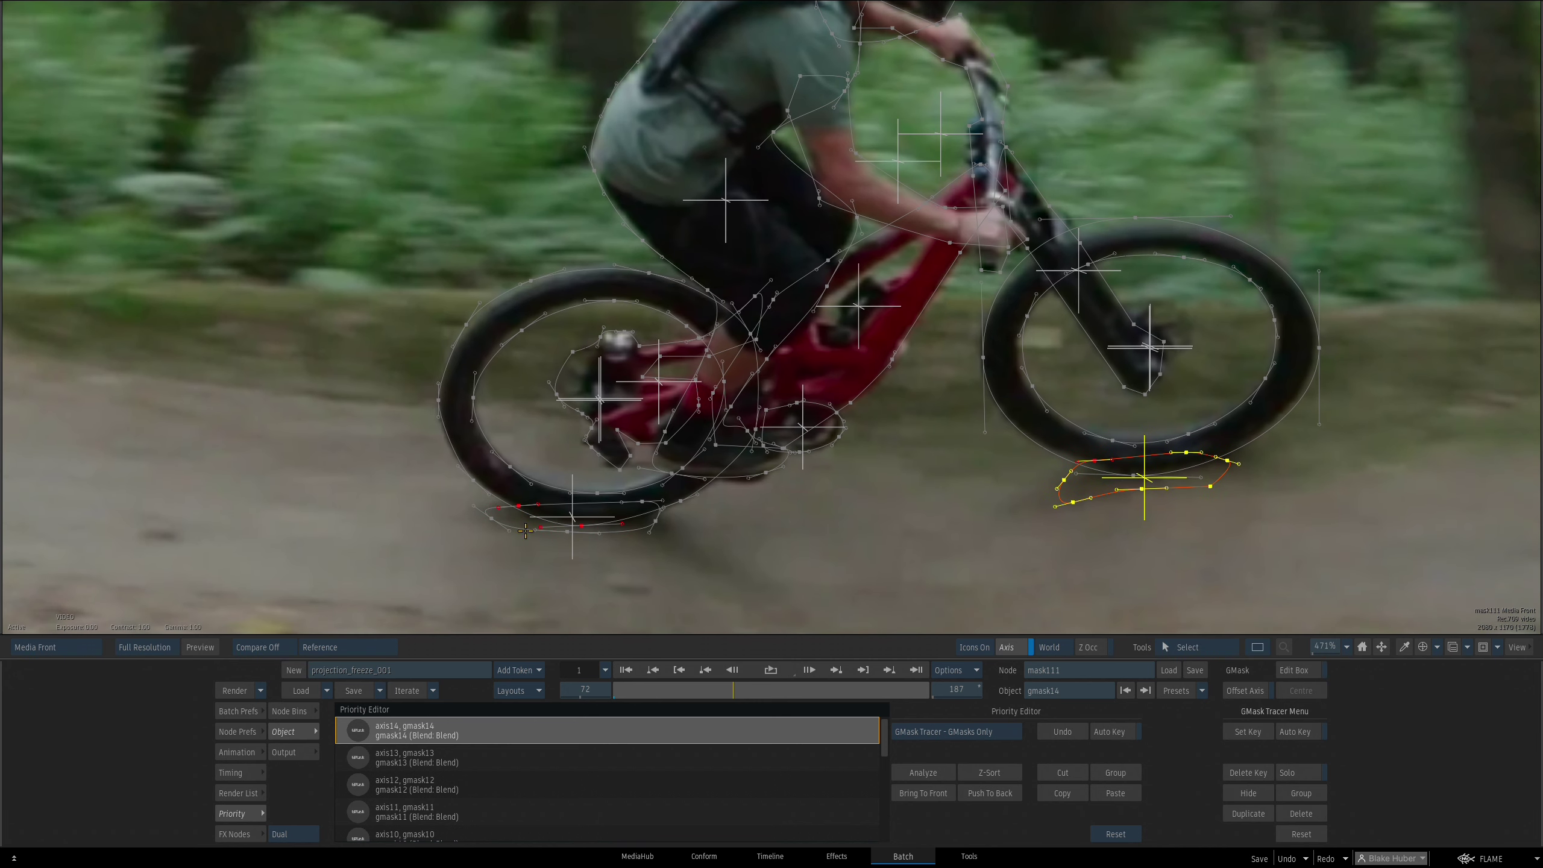
Add softness points to the rear tyre's shadow mask, shape its feathered outer edge and view the matte
key("a")
left_click(527, 533)
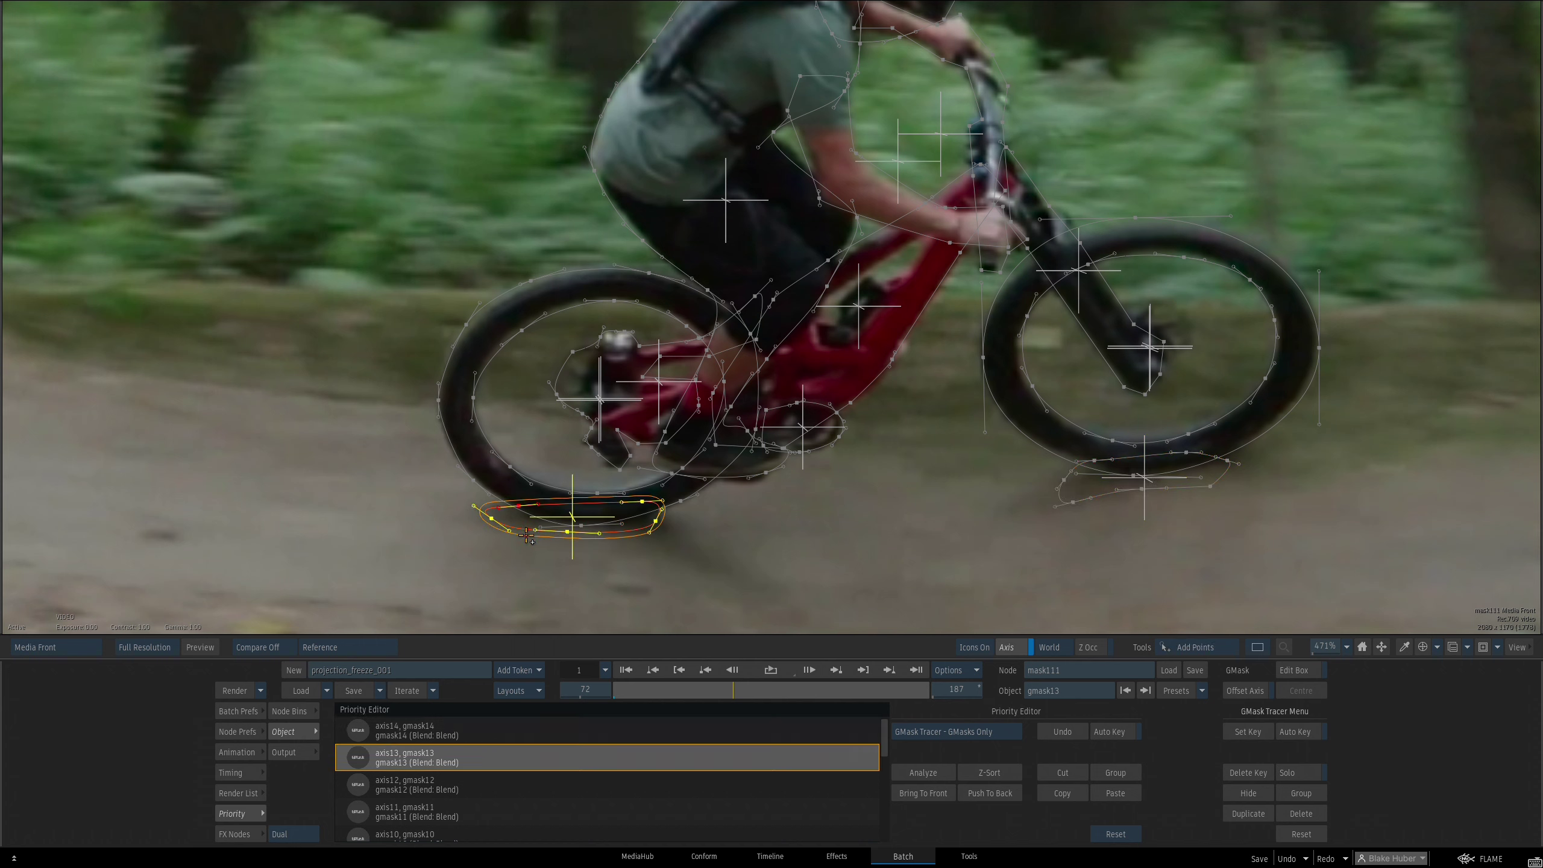
left_click(528, 539)
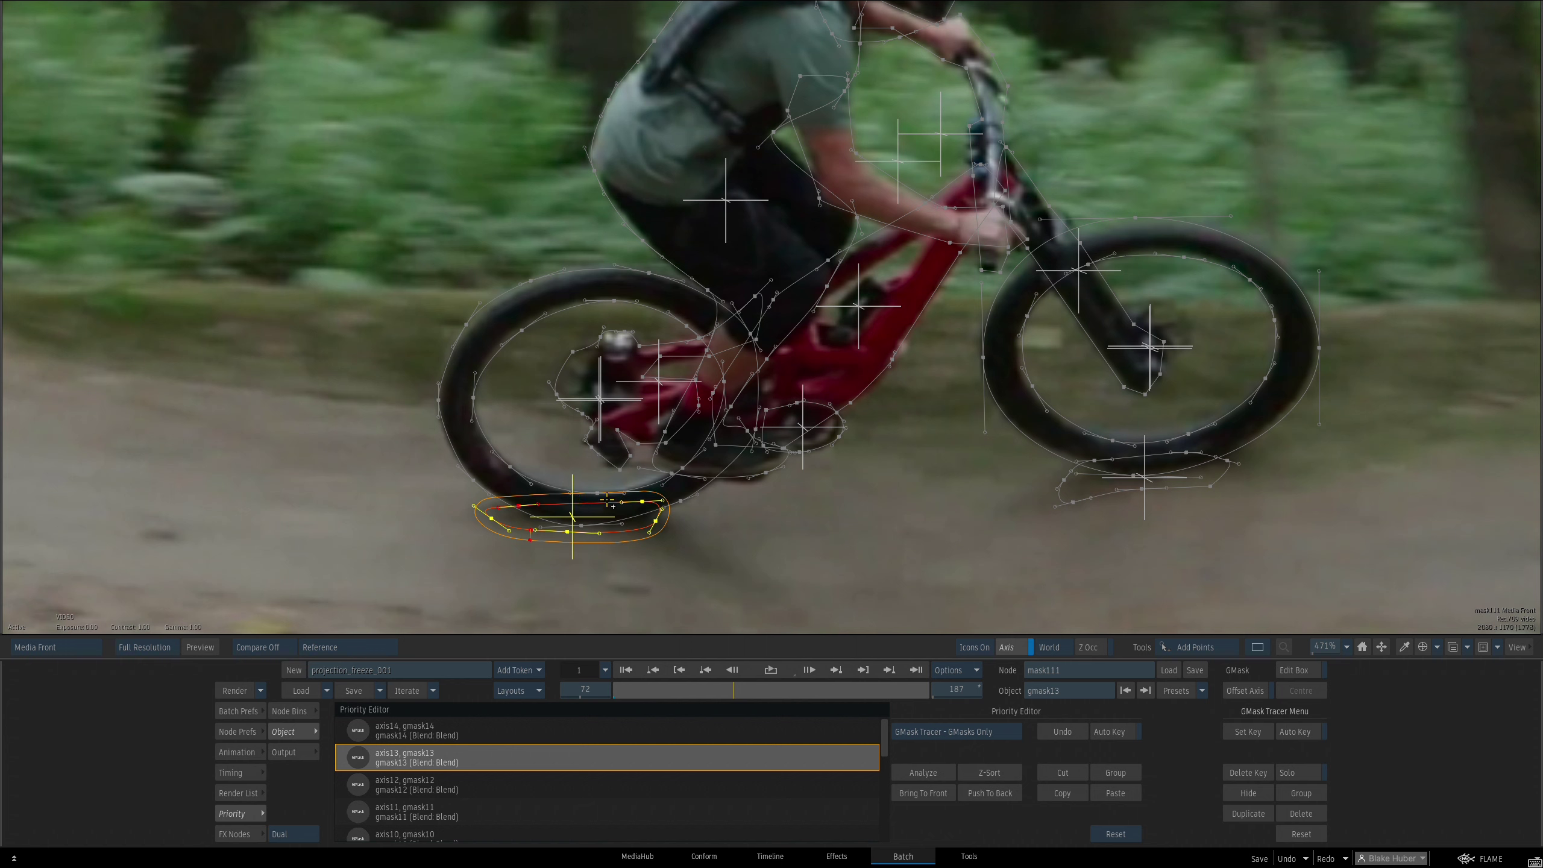
left_click_drag(607, 500, 643, 497)
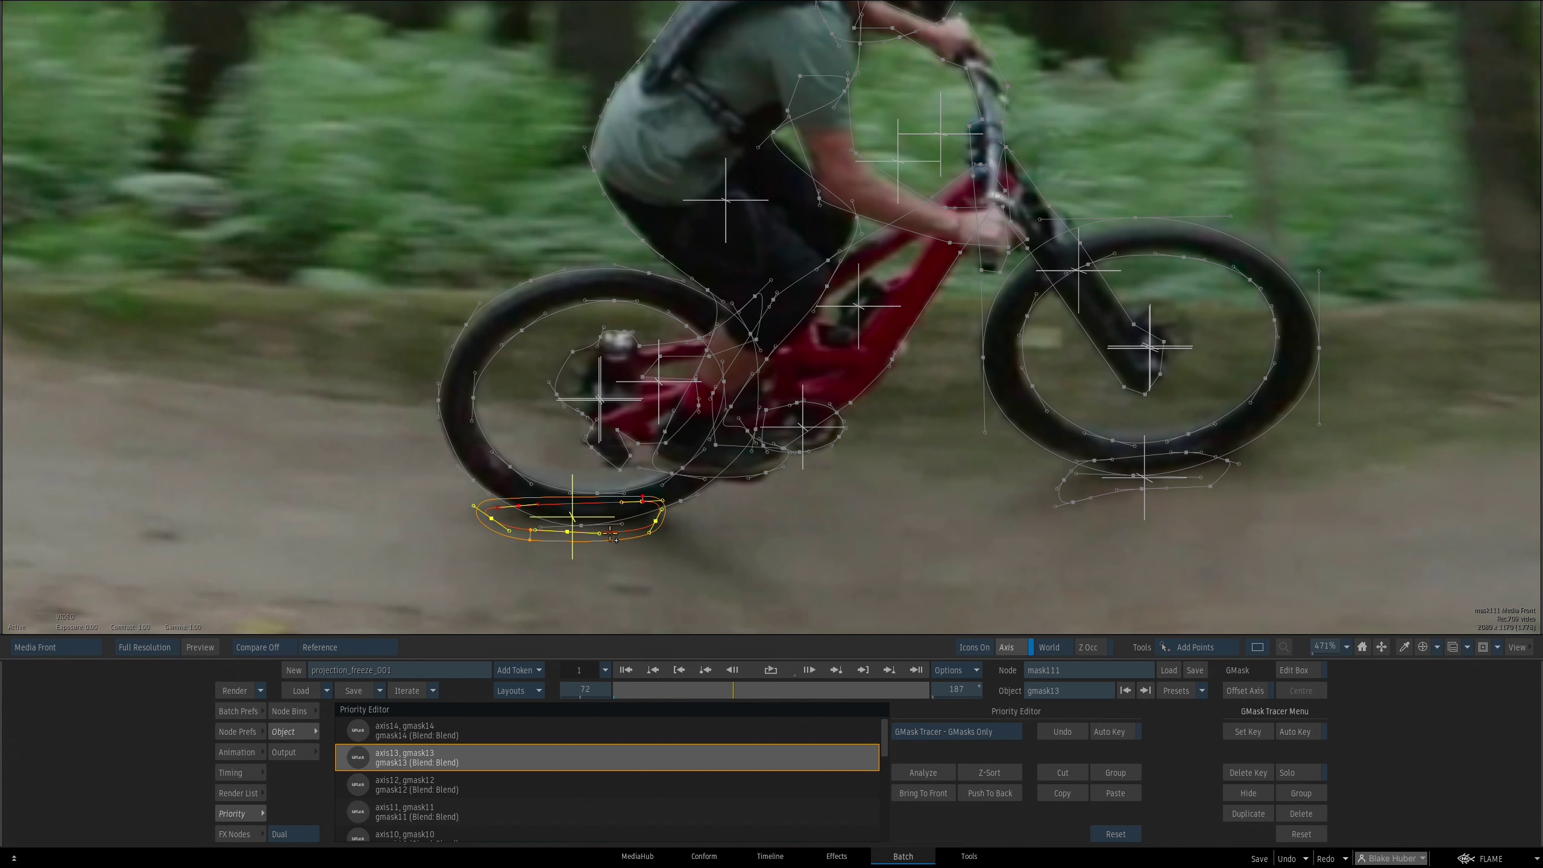
key("a")
left_click_drag(535, 544, 616, 541)
left_click_drag(468, 557, 491, 489)
key("F4")
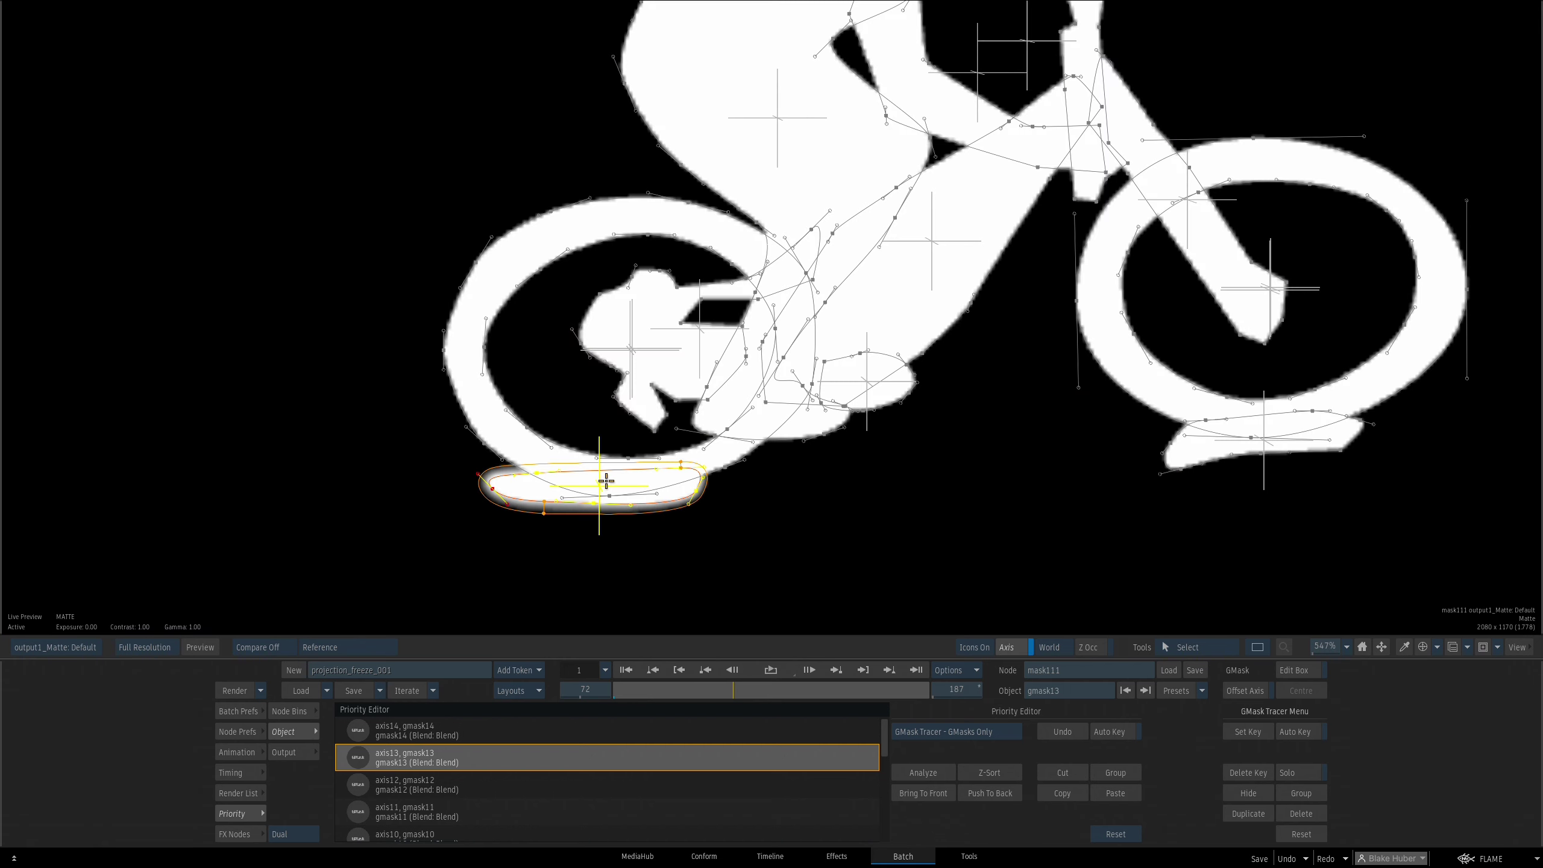
Open the settings of gmask13, try a blur of 50%, and set the blur to 25%
key("F8")
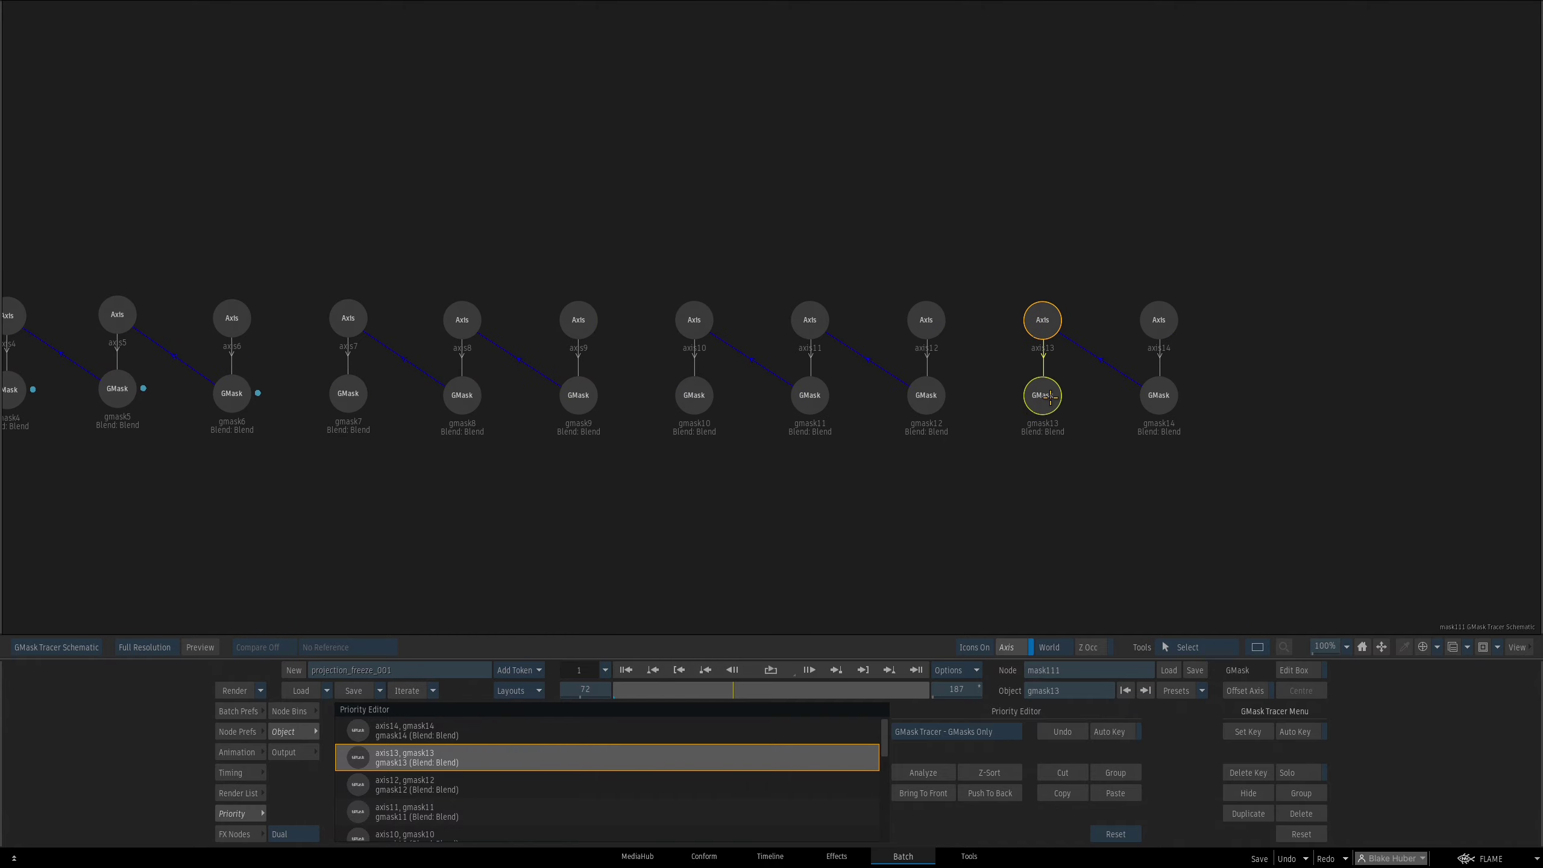
double_click(1046, 395)
key("F4")
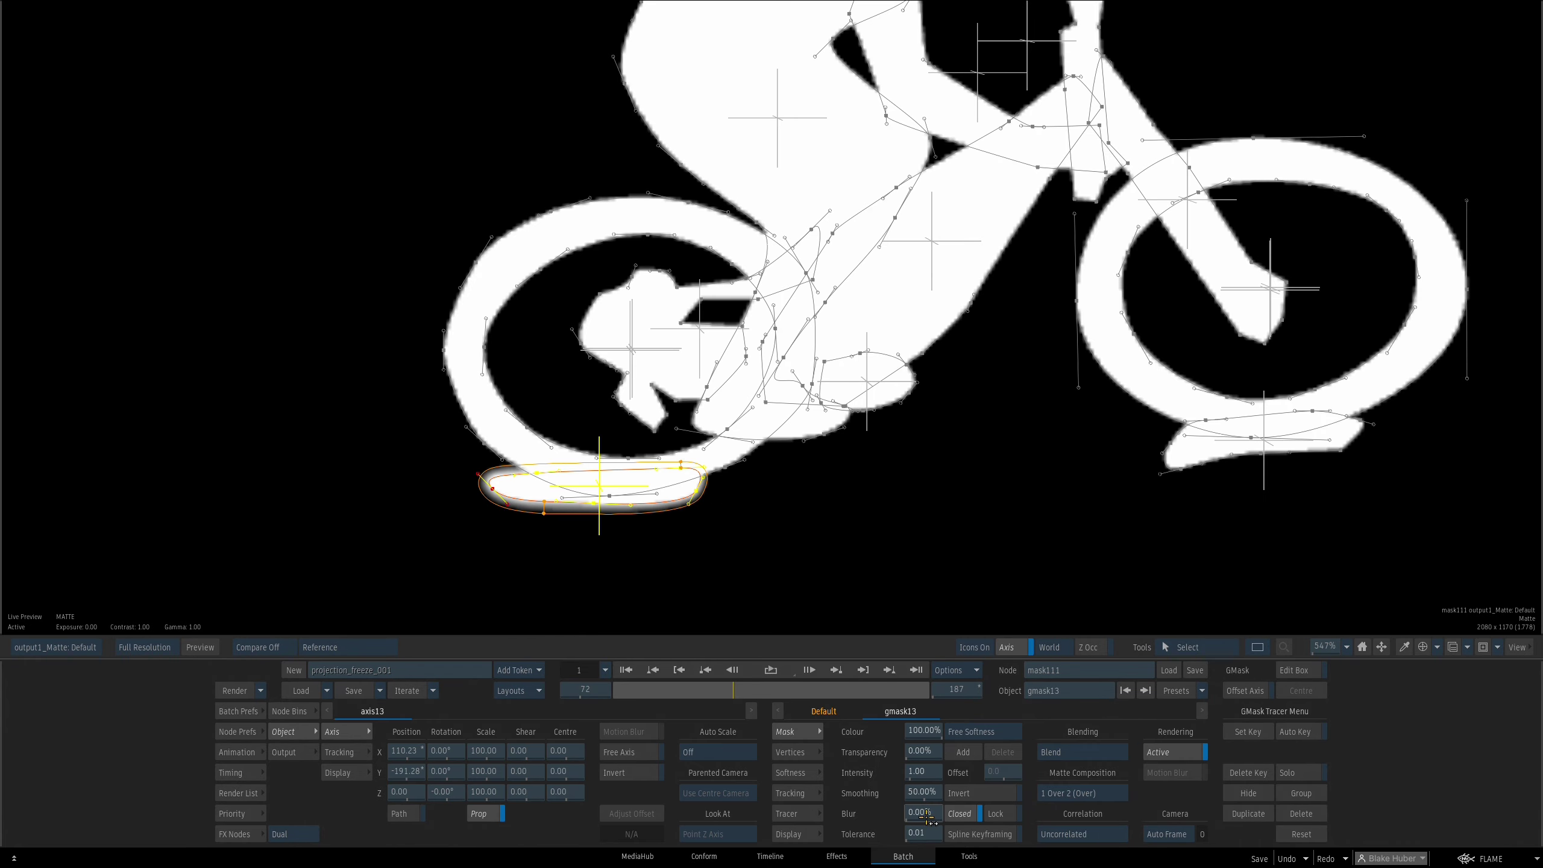
left_click(921, 815)
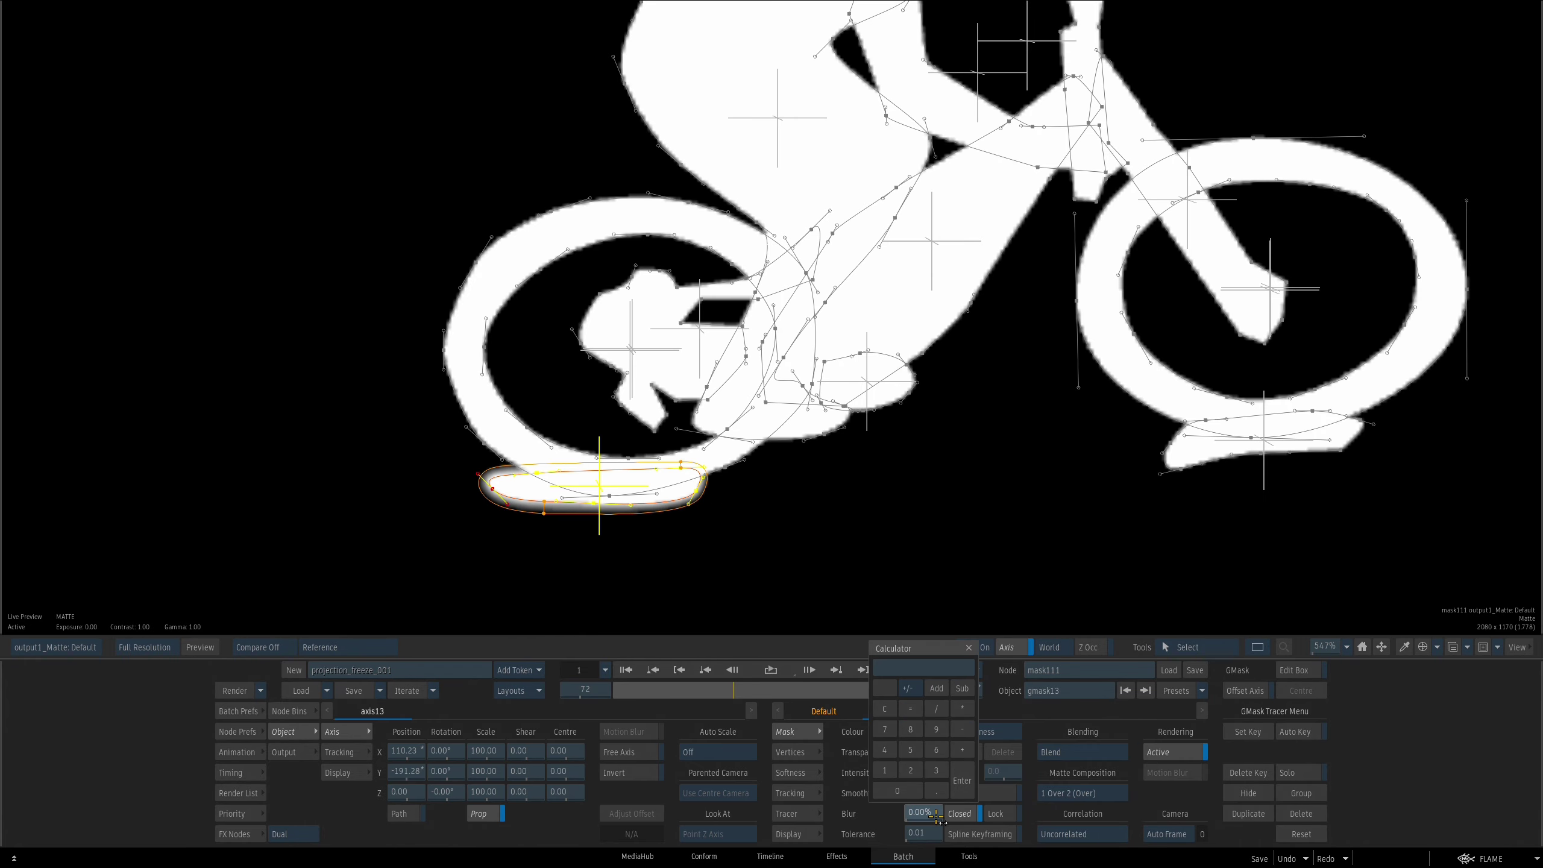
type("50")
key("Return")
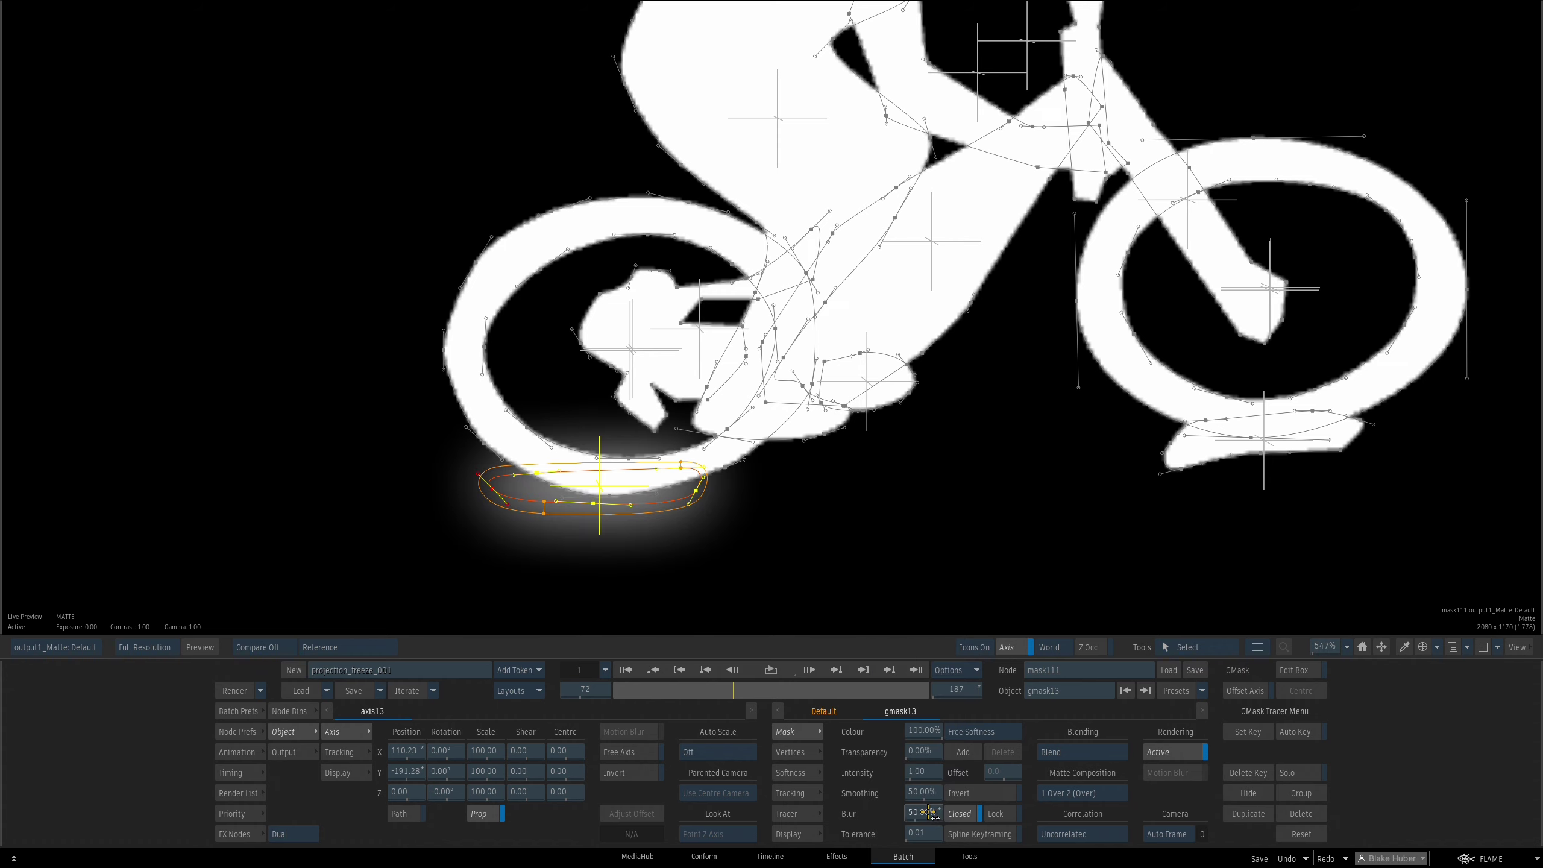
left_click(919, 808)
type("25")
key("Return")
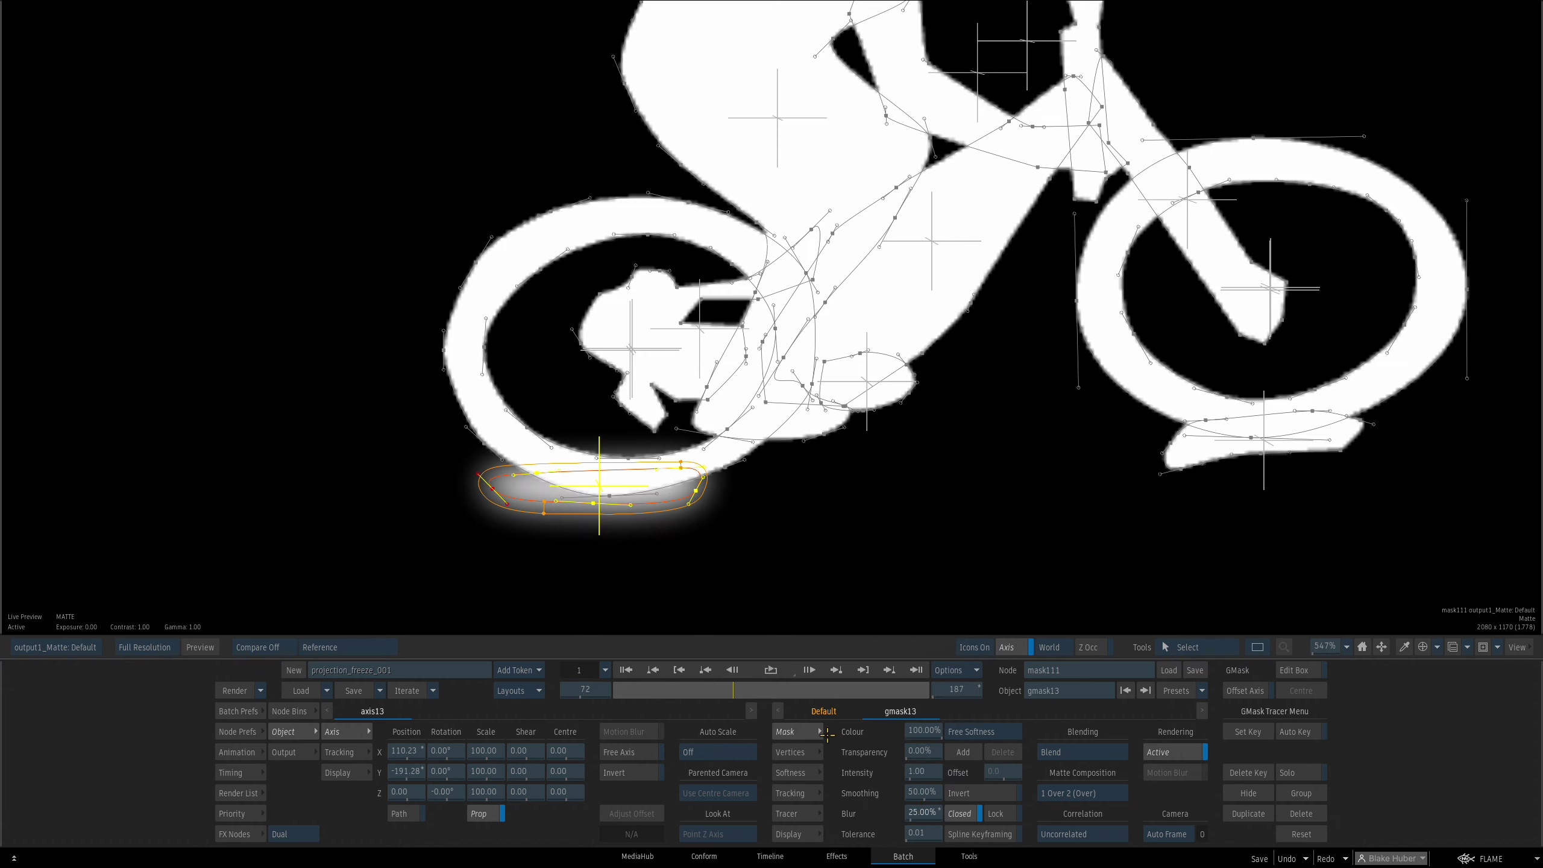
Hide the mask overlays and set the transparency of the rear tyre's shadow mask to 50%
key("ctrl+i")
mouse_move(919, 751)
left_mouse_down()
mouse_move(954, 752)
mouse_move(930, 750)
left_mouse_up()
left_click(929, 749)
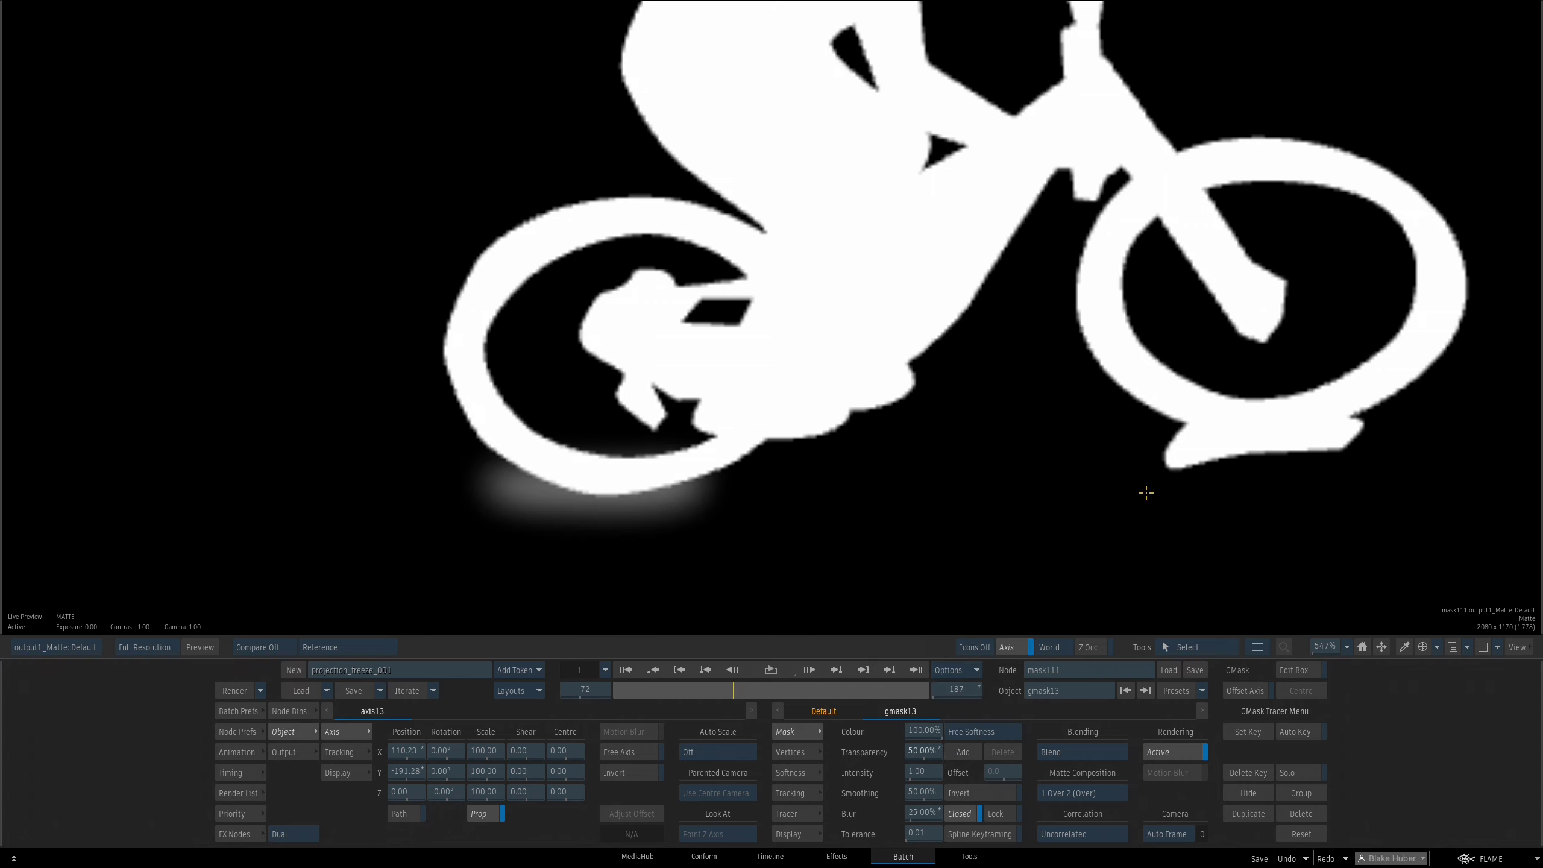
Open the settings of gmask14, the front tyre's shadow mask, and set its blur to 25%
key("F4")
left_click(1156, 395)
key("F4")
left_click_drag(1040, 562, 744, 568)
left_click(923, 813)
type("25")
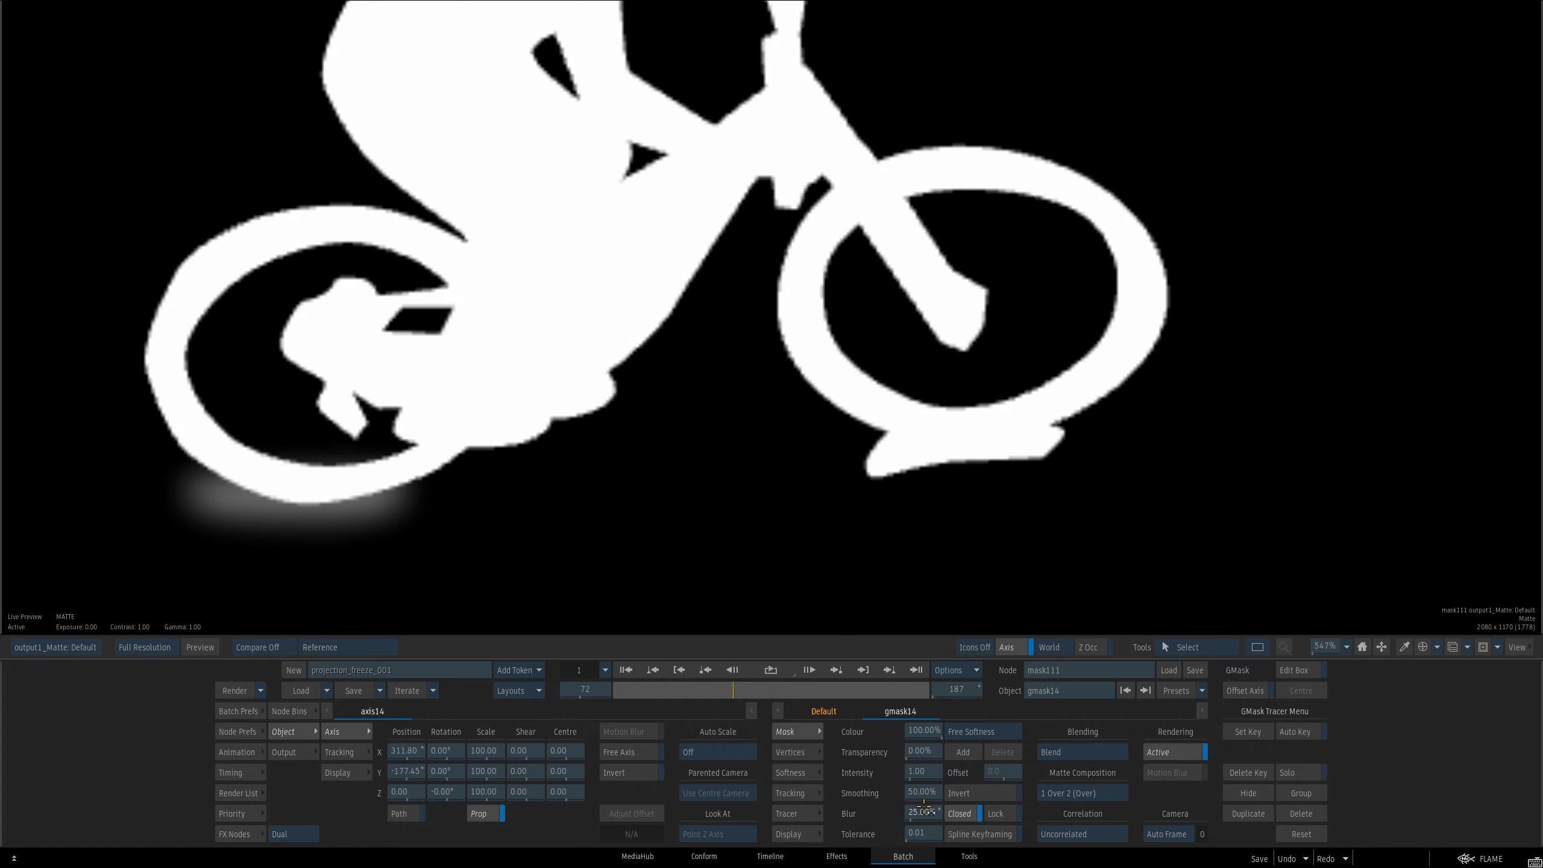
key("Return")
Set the transparency of the front tyre's shadow mask to 50% and return to the Batch schematic
left_click(921, 757)
type("50")
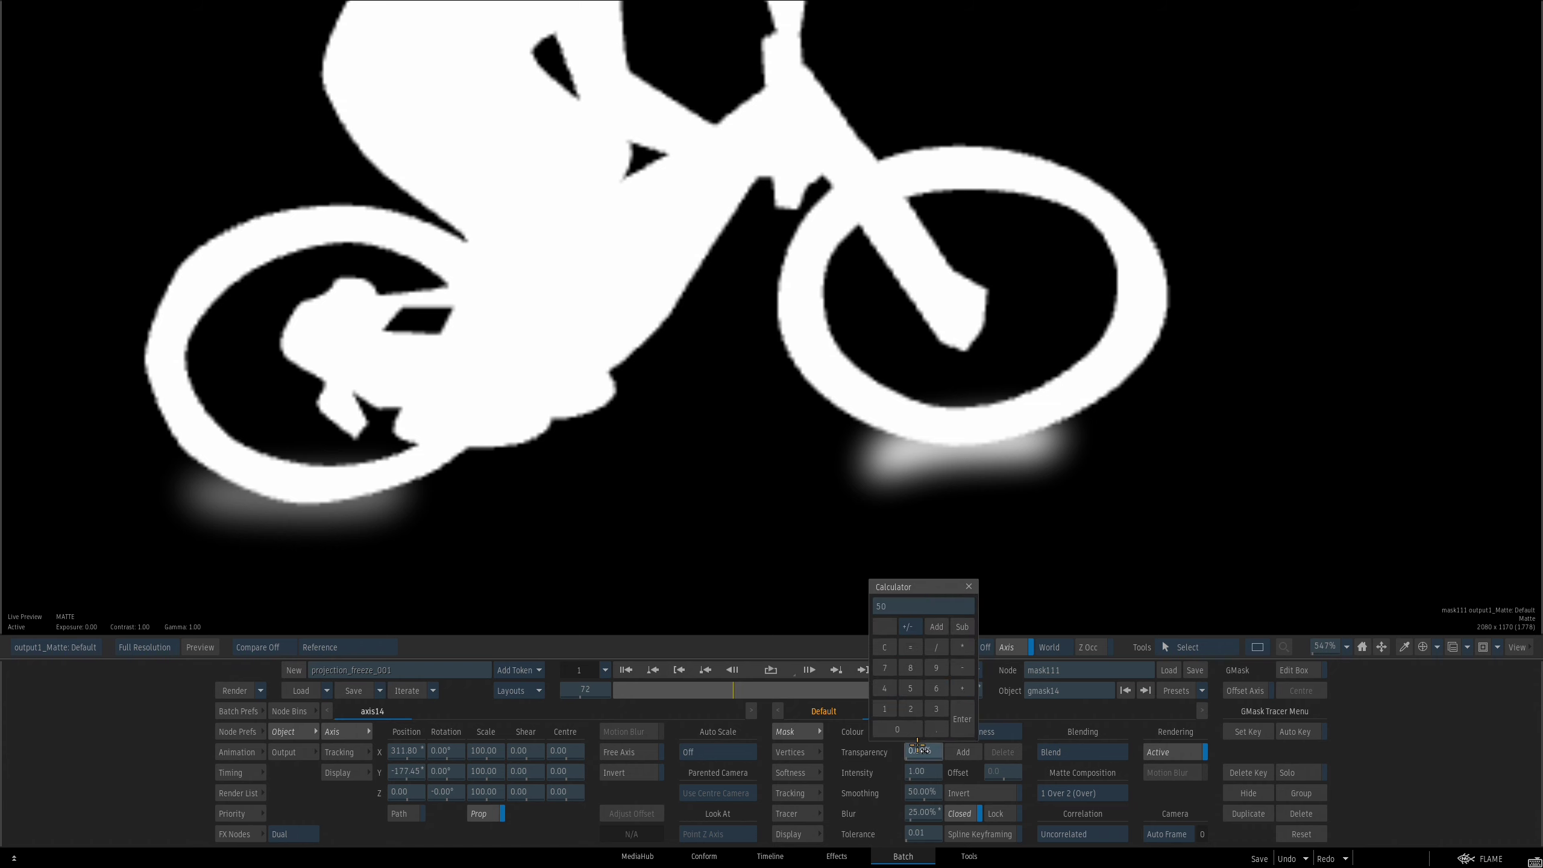
key("Return")
scroll(782, 479, "down", 3)
key("F4")
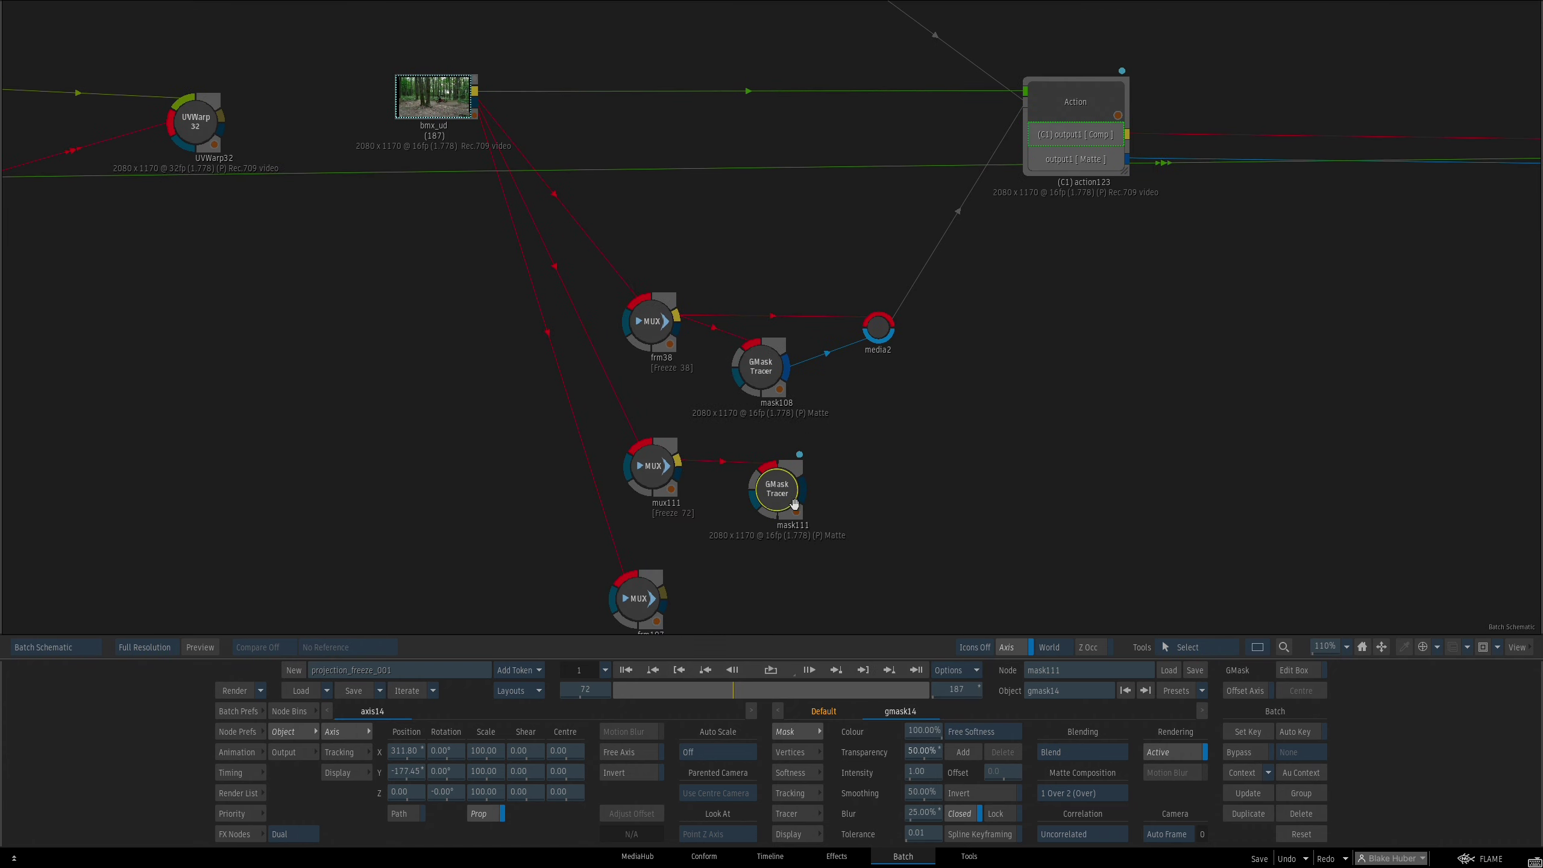
Inspect the white Colour Source node col109 that feeds the Action node in the Batch schematic
left_click_drag(874, 442, 836, 521)
left_click_drag(652, 87, 644, 108)
key("F4")
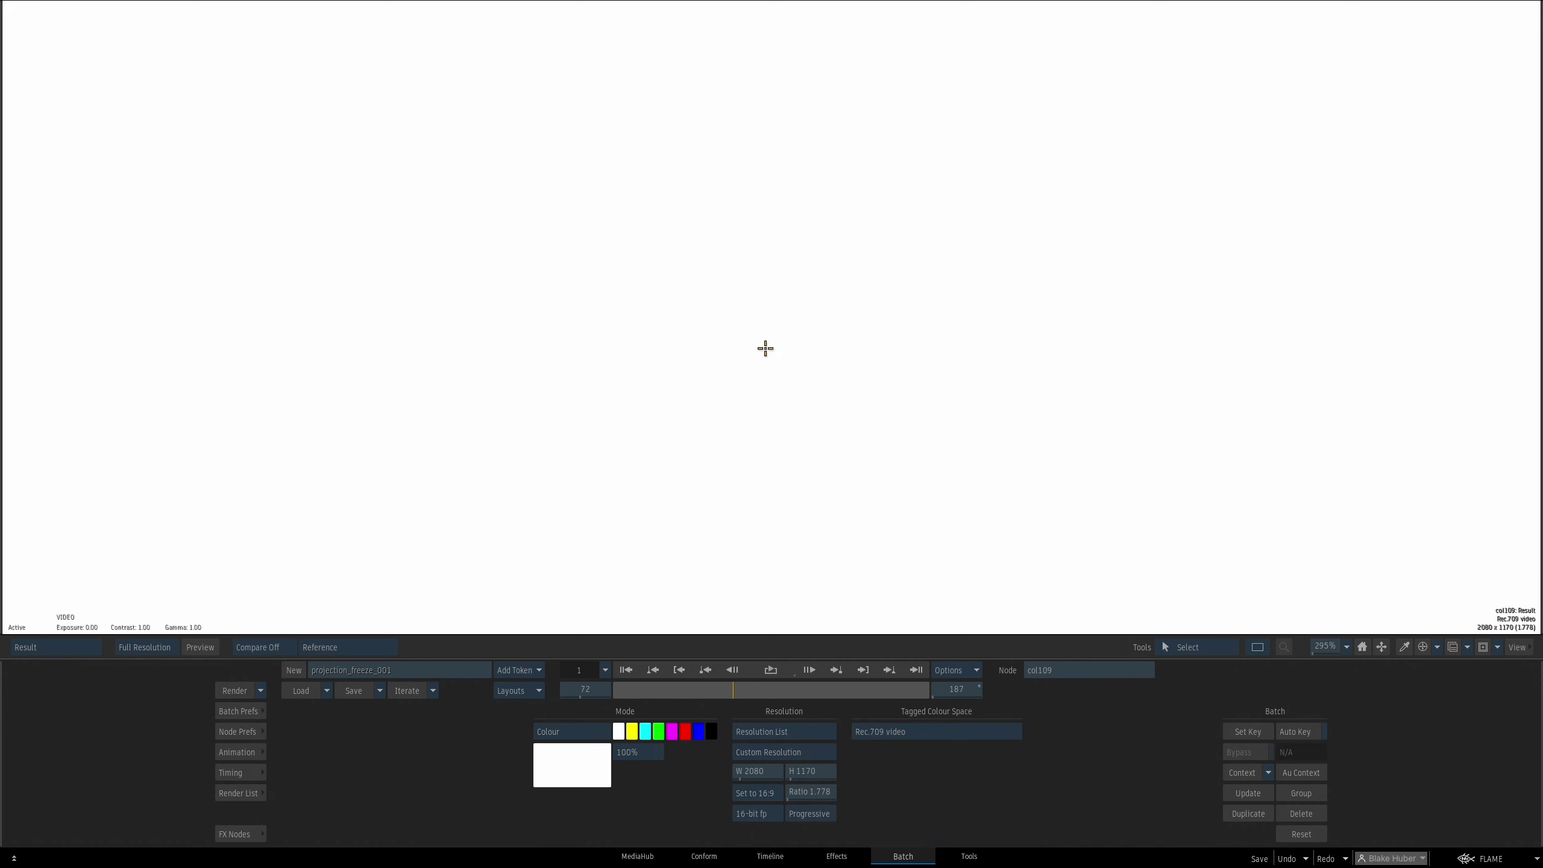
key("Escape")
left_click_drag(781, 228, 739, 225)
left_click(645, 226)
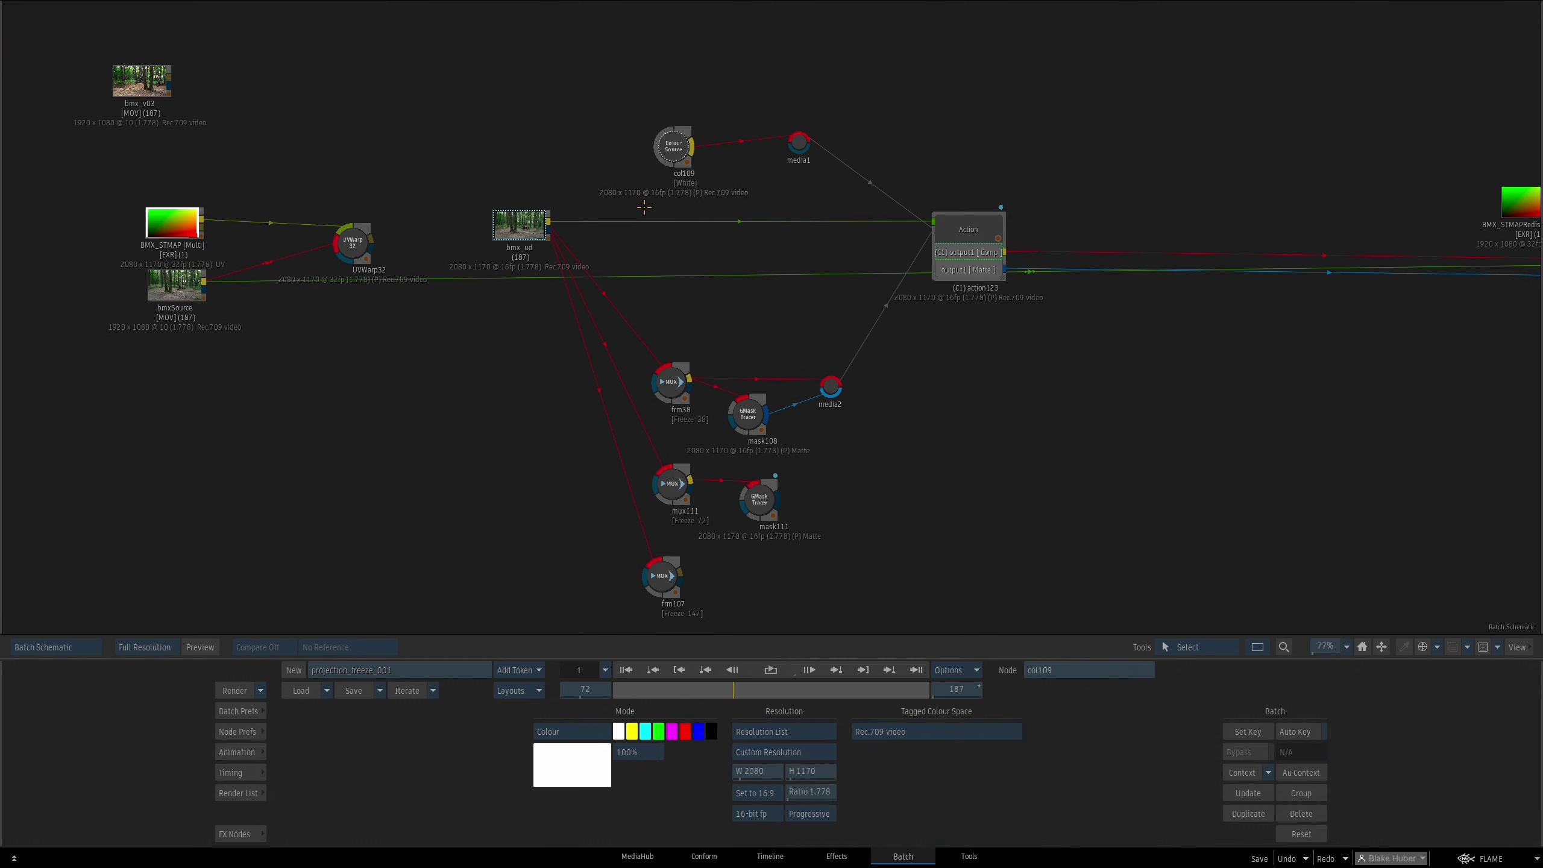
left_click_drag(682, 148, 672, 151)
left_click_drag(631, 248, 666, 339)
left_click_drag(665, 339, 580, 297)
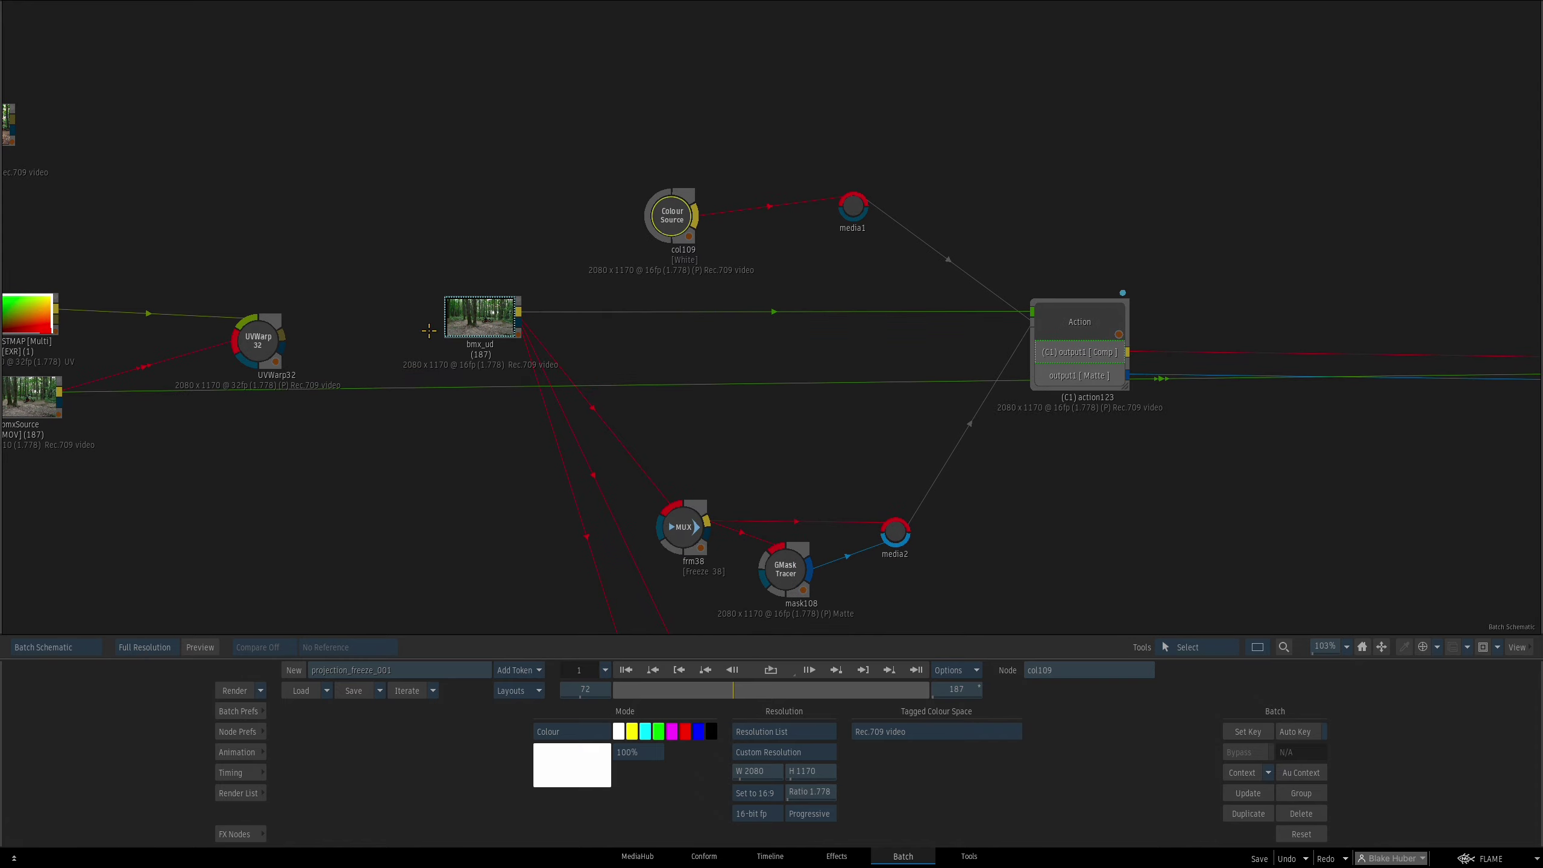
Open the action123 schematic and add a surface using the white col109 media below tracker_frm72
double_click(1053, 327)
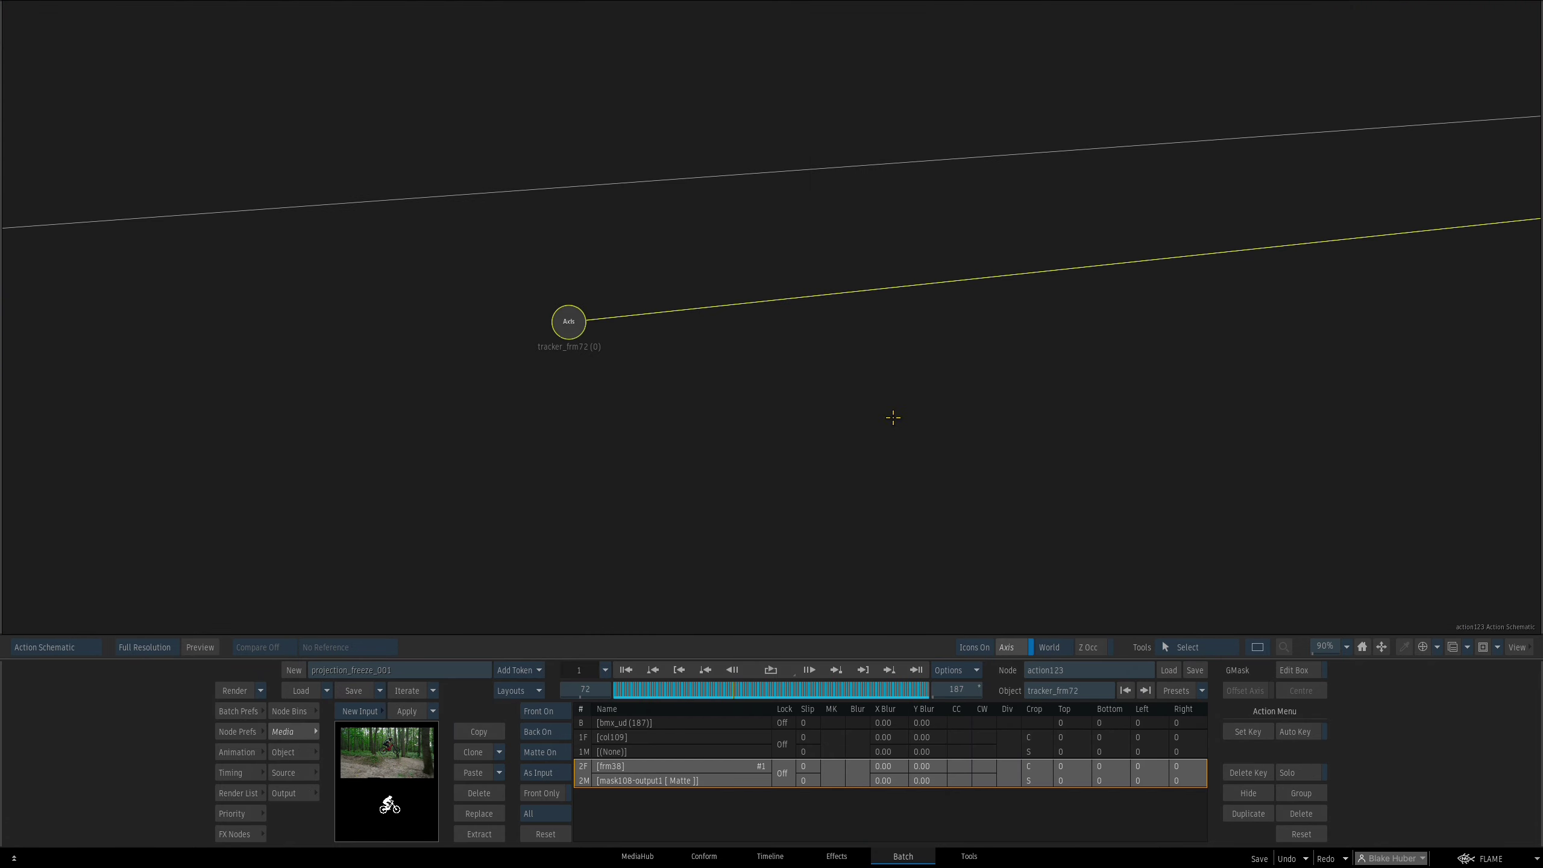
left_click_drag(893, 418, 792, 607)
left_click_drag(965, 503, 1098, 472)
left_click_drag(755, 293, 751, 291)
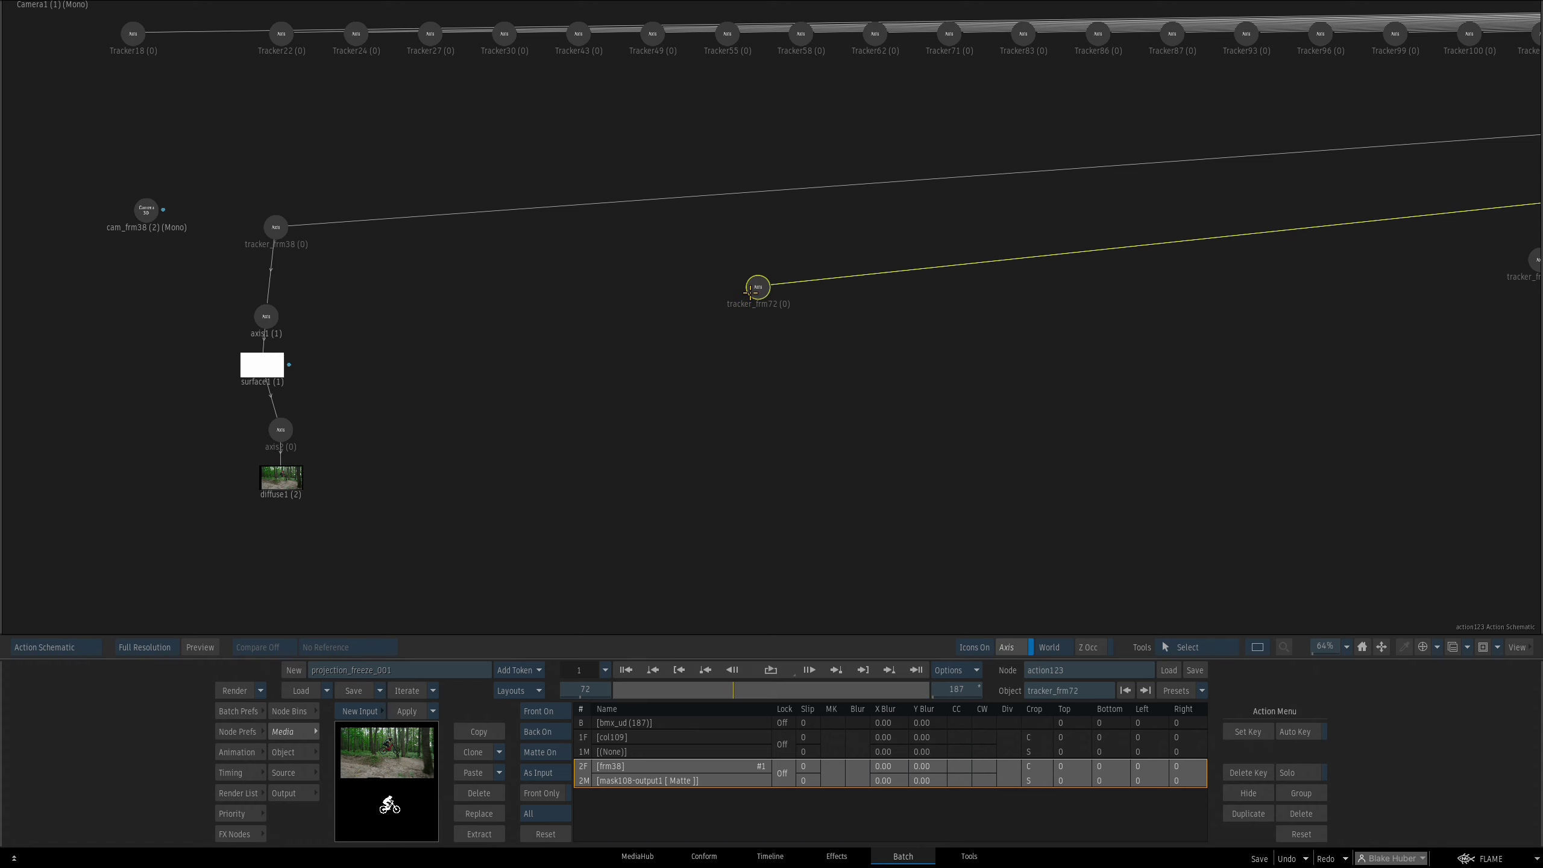
left_click(289, 710)
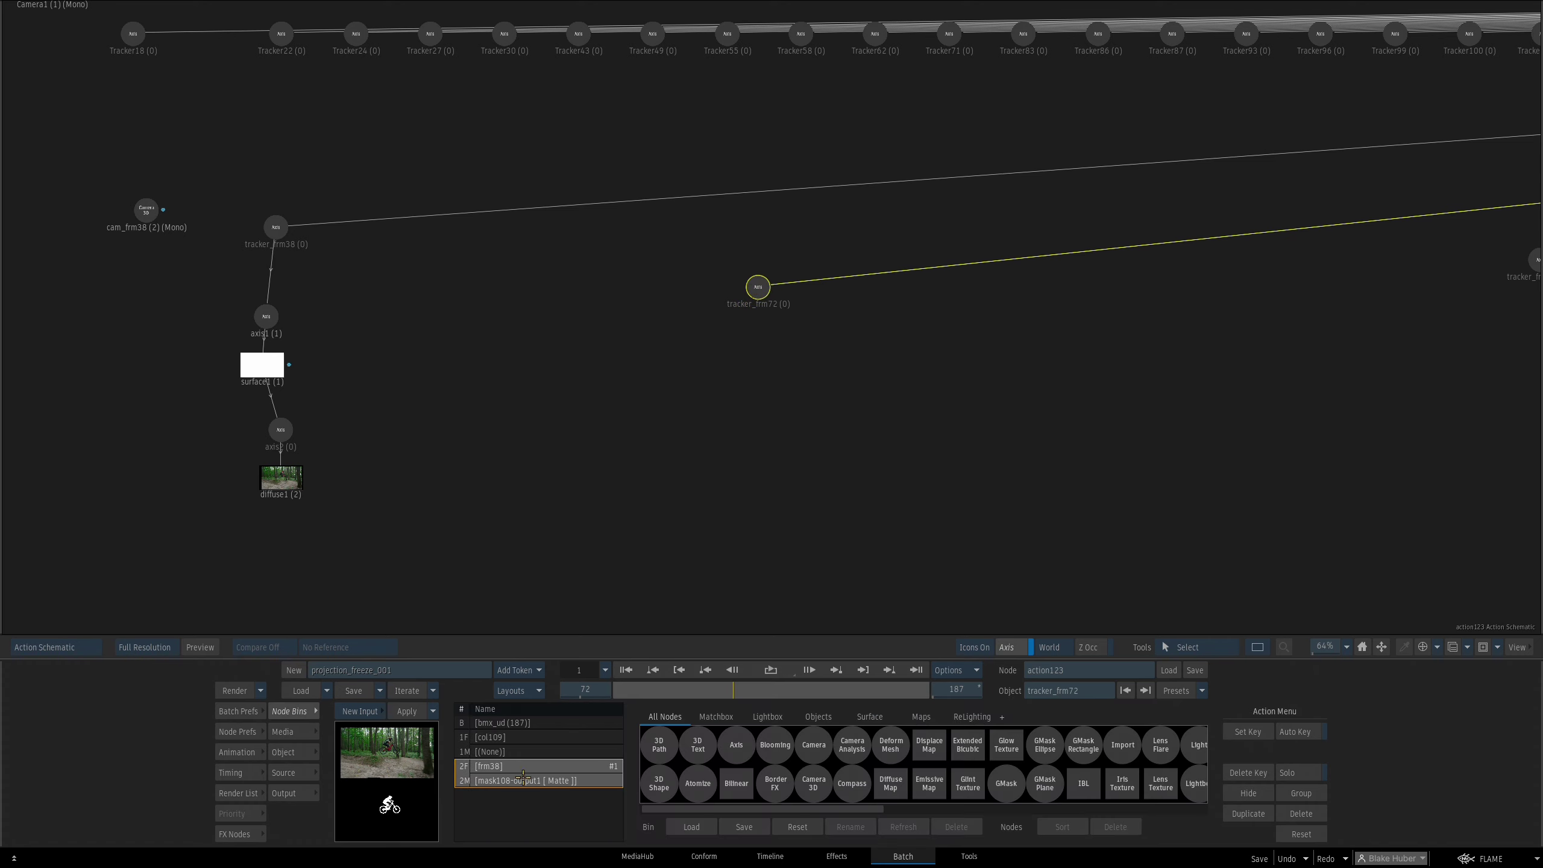
left_click(460, 744)
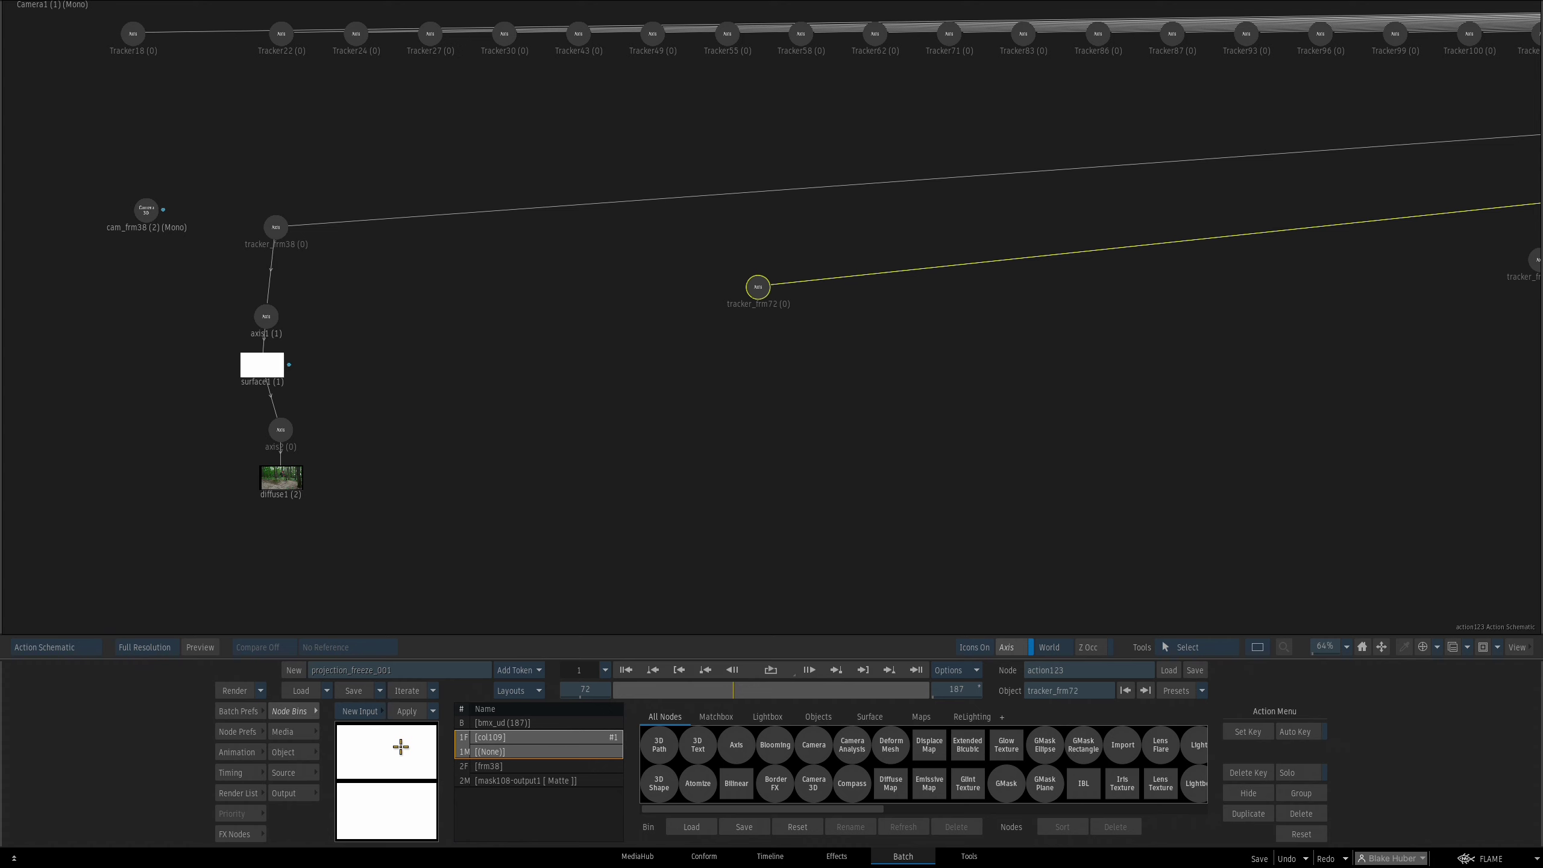
left_click_drag(394, 754, 756, 351)
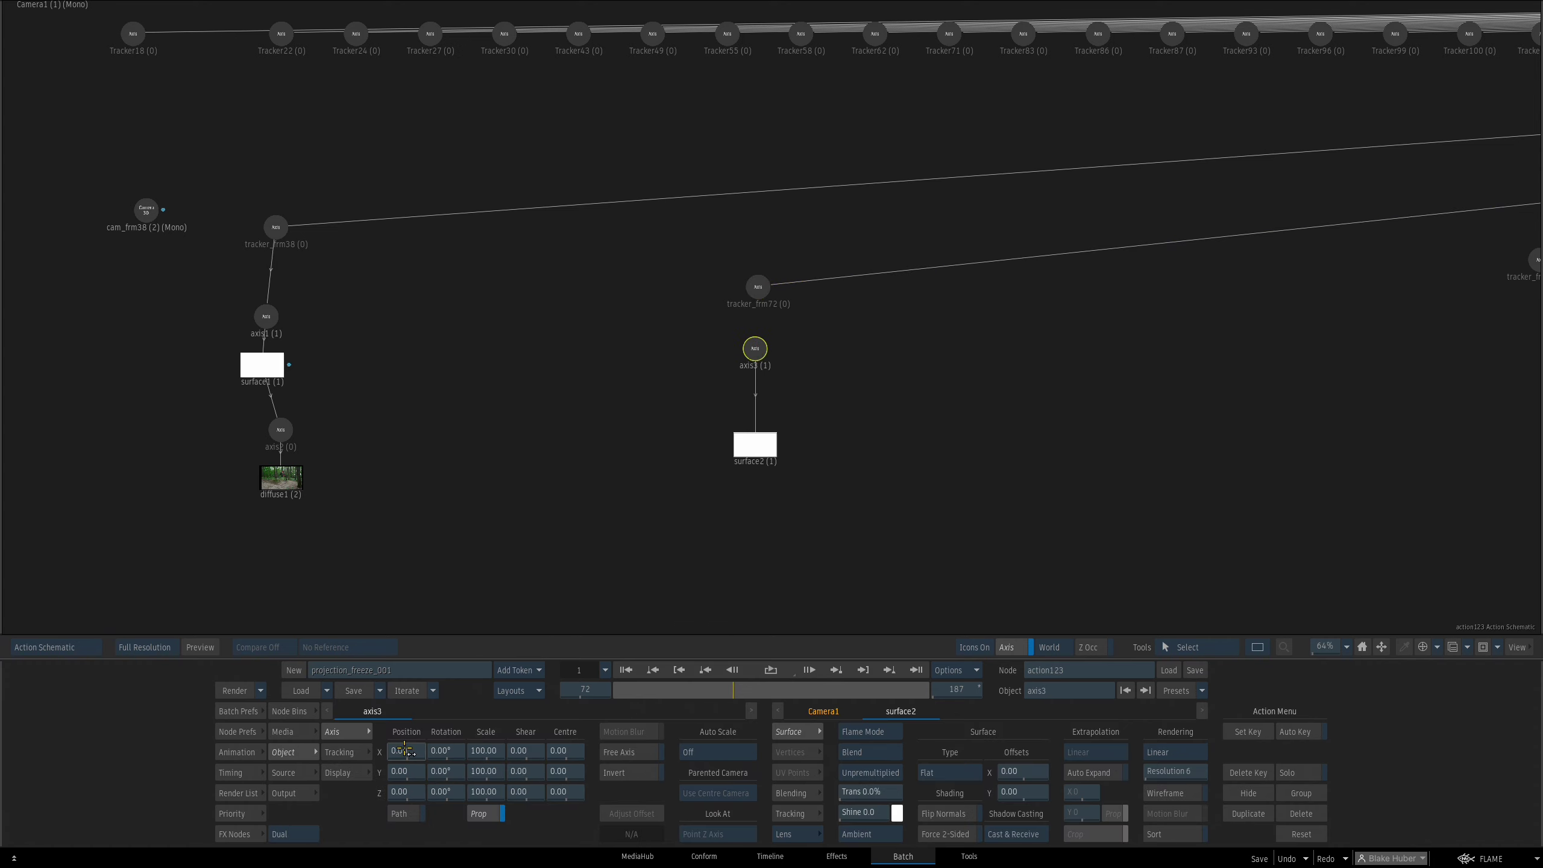
Parent the new surface's axis, axis3, to tracker_frm72
mouse_move(758, 288)
left_mouse_down()
mouse_move(764, 274)
mouse_move(746, 288)
left_mouse_up()
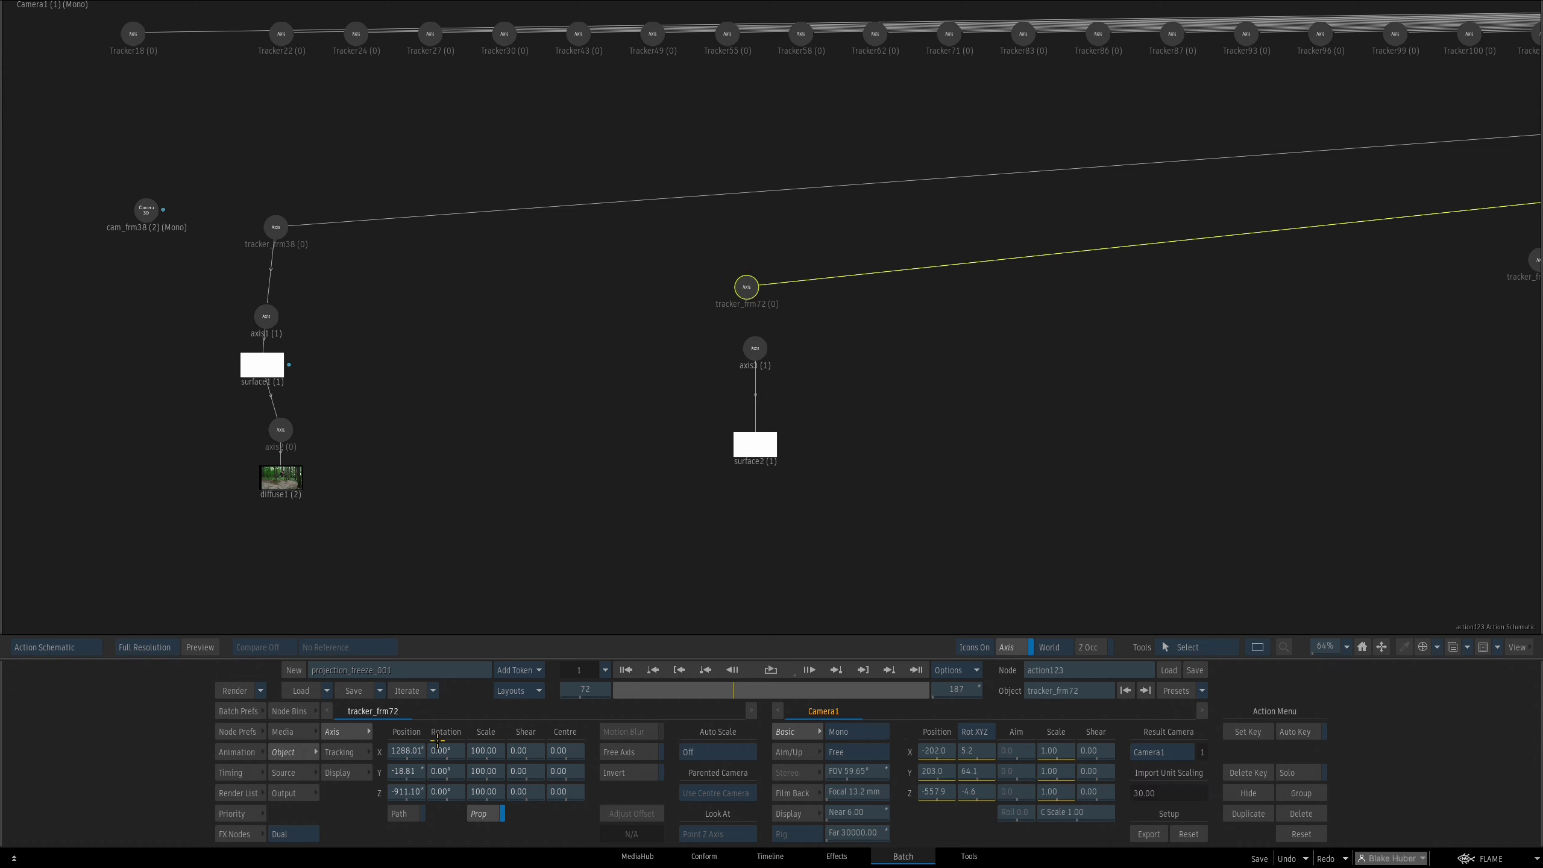
left_click_drag(755, 344, 781, 409)
key("F4")
key("F4")
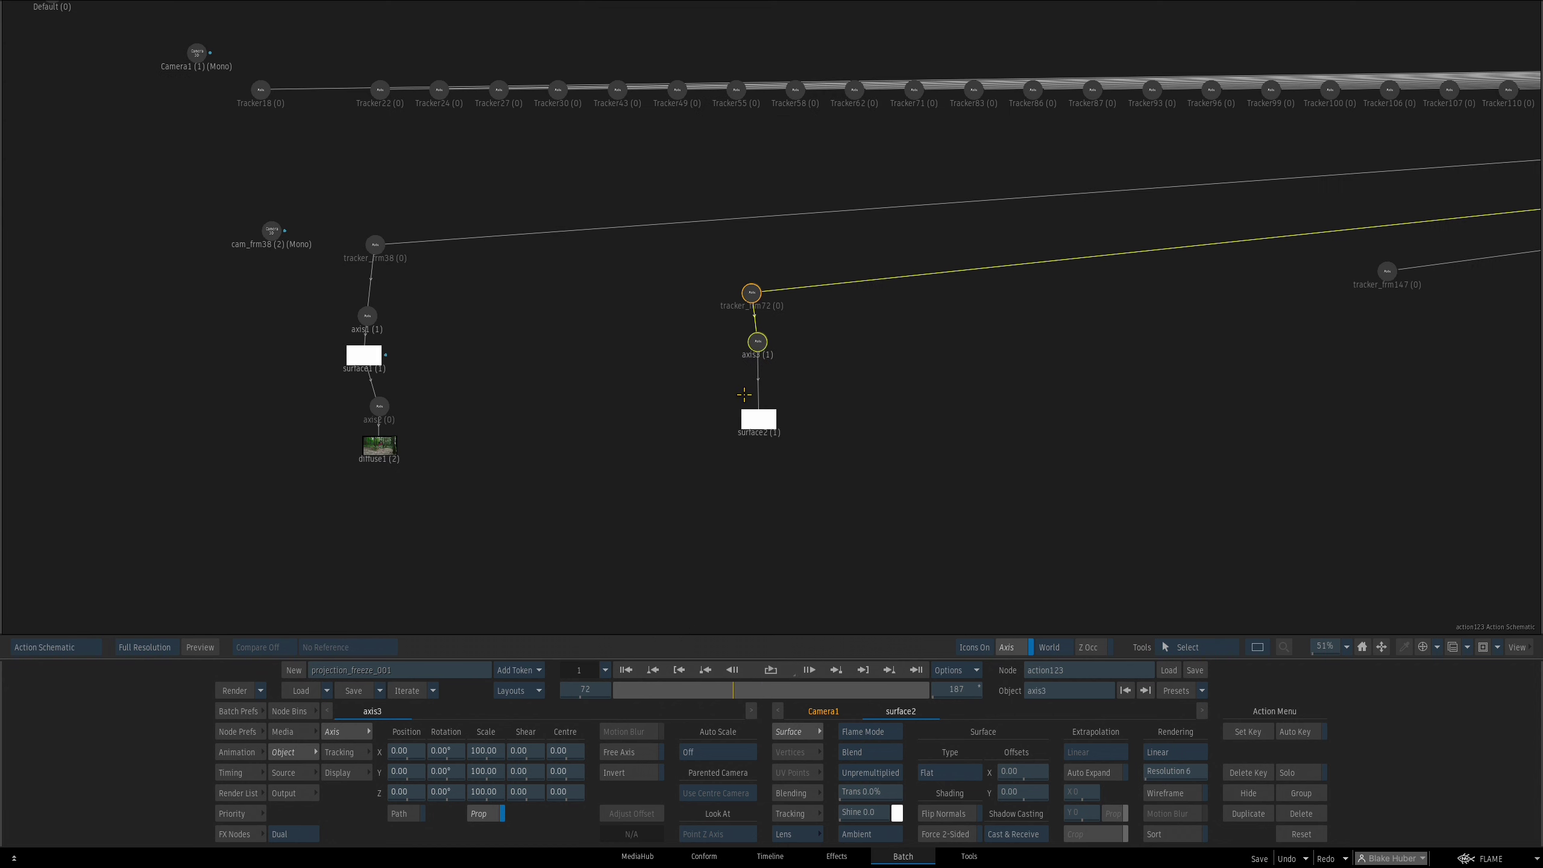
In the camera view, set axis3's Y rotation to 115° and its proportional scale to 142
key("F1")
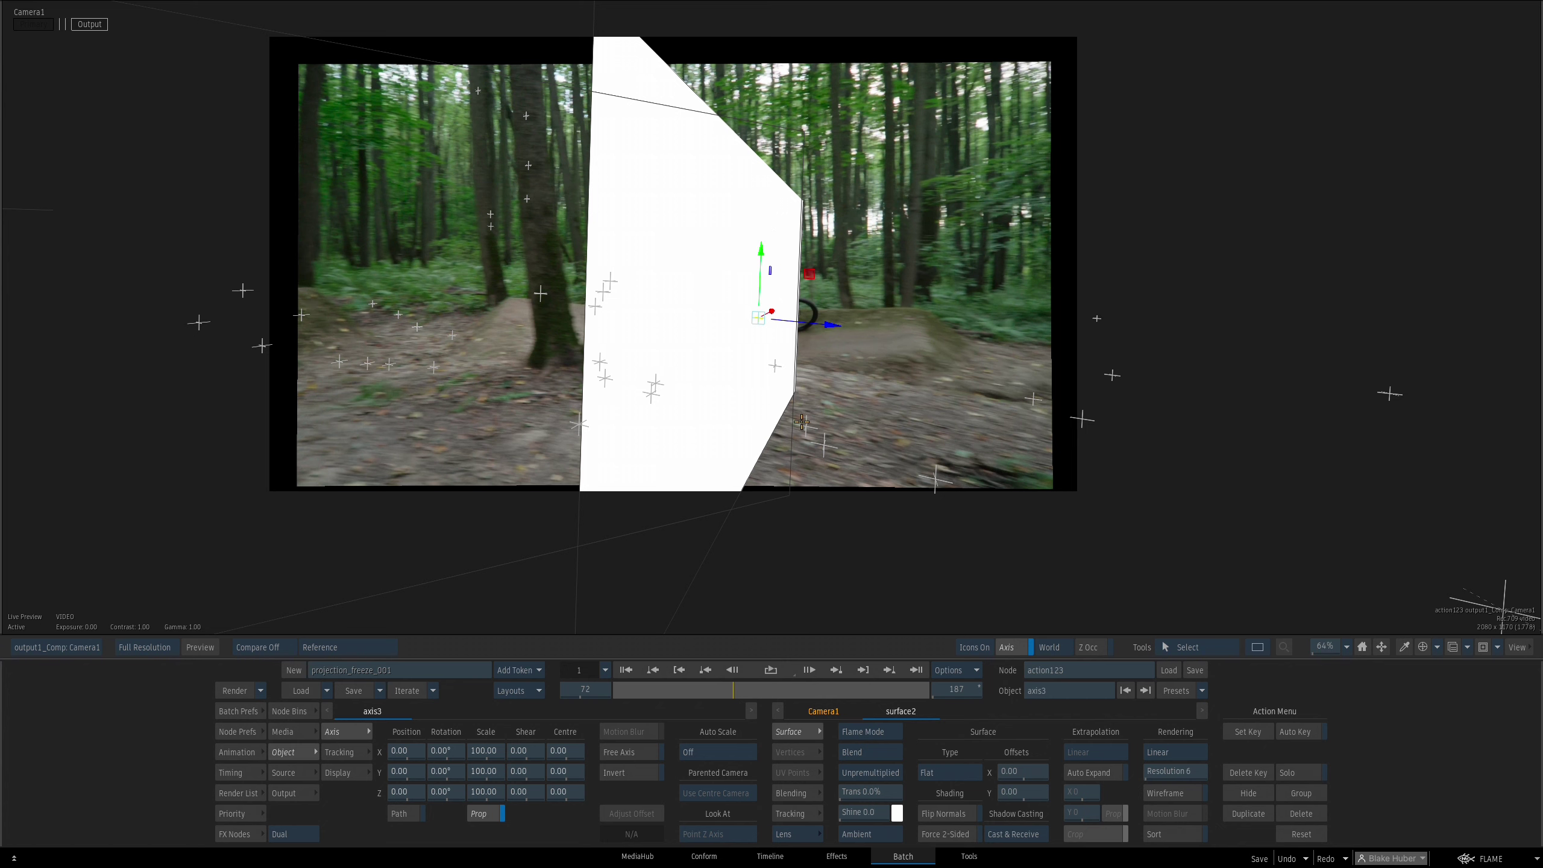
key("F4")
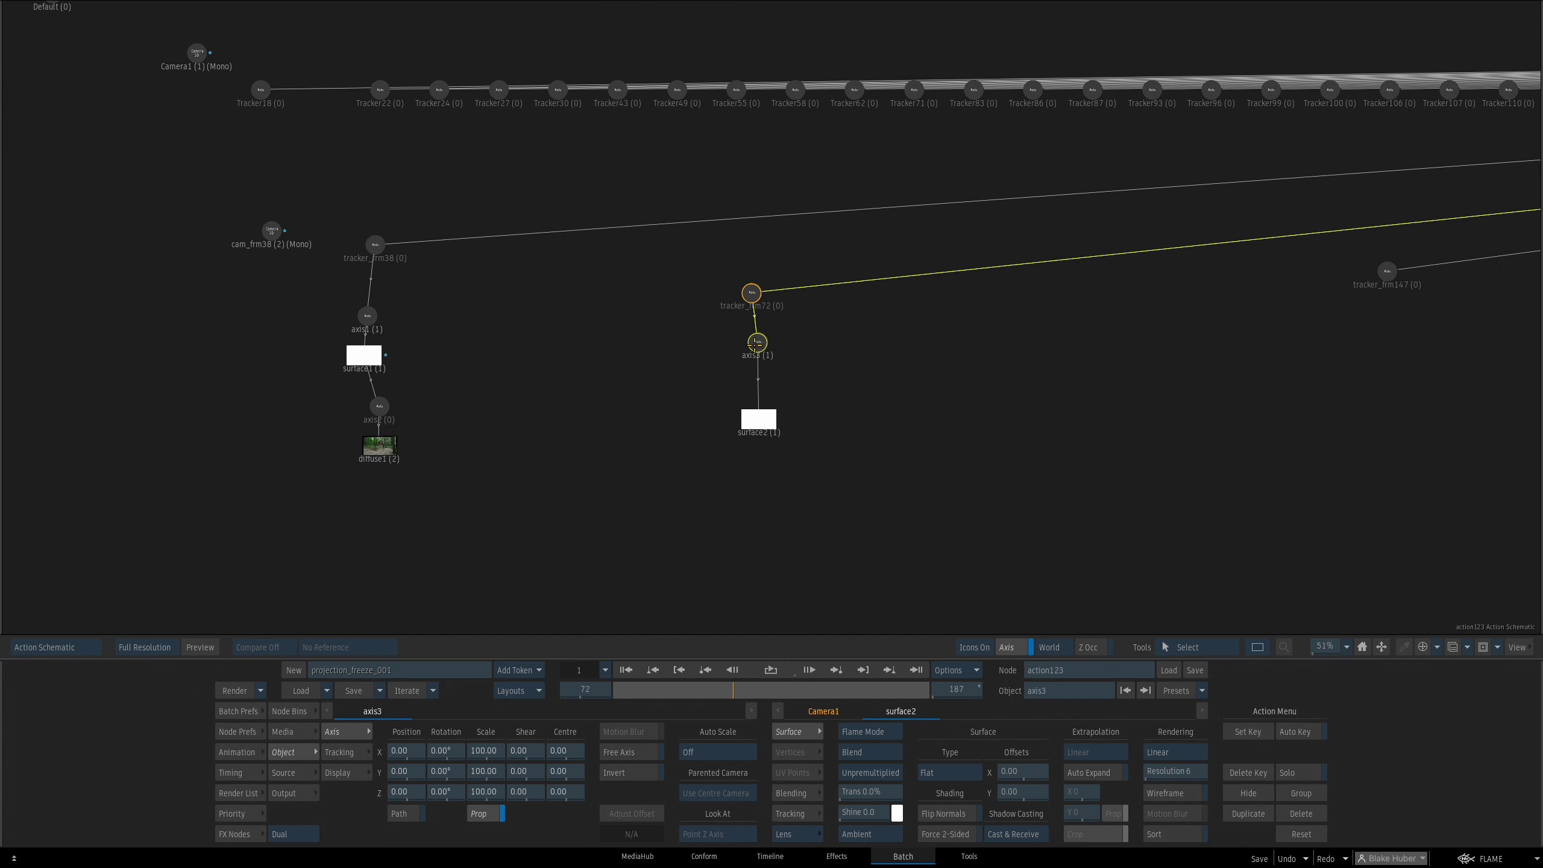
key("F1")
left_click_drag(449, 771, 503, 742)
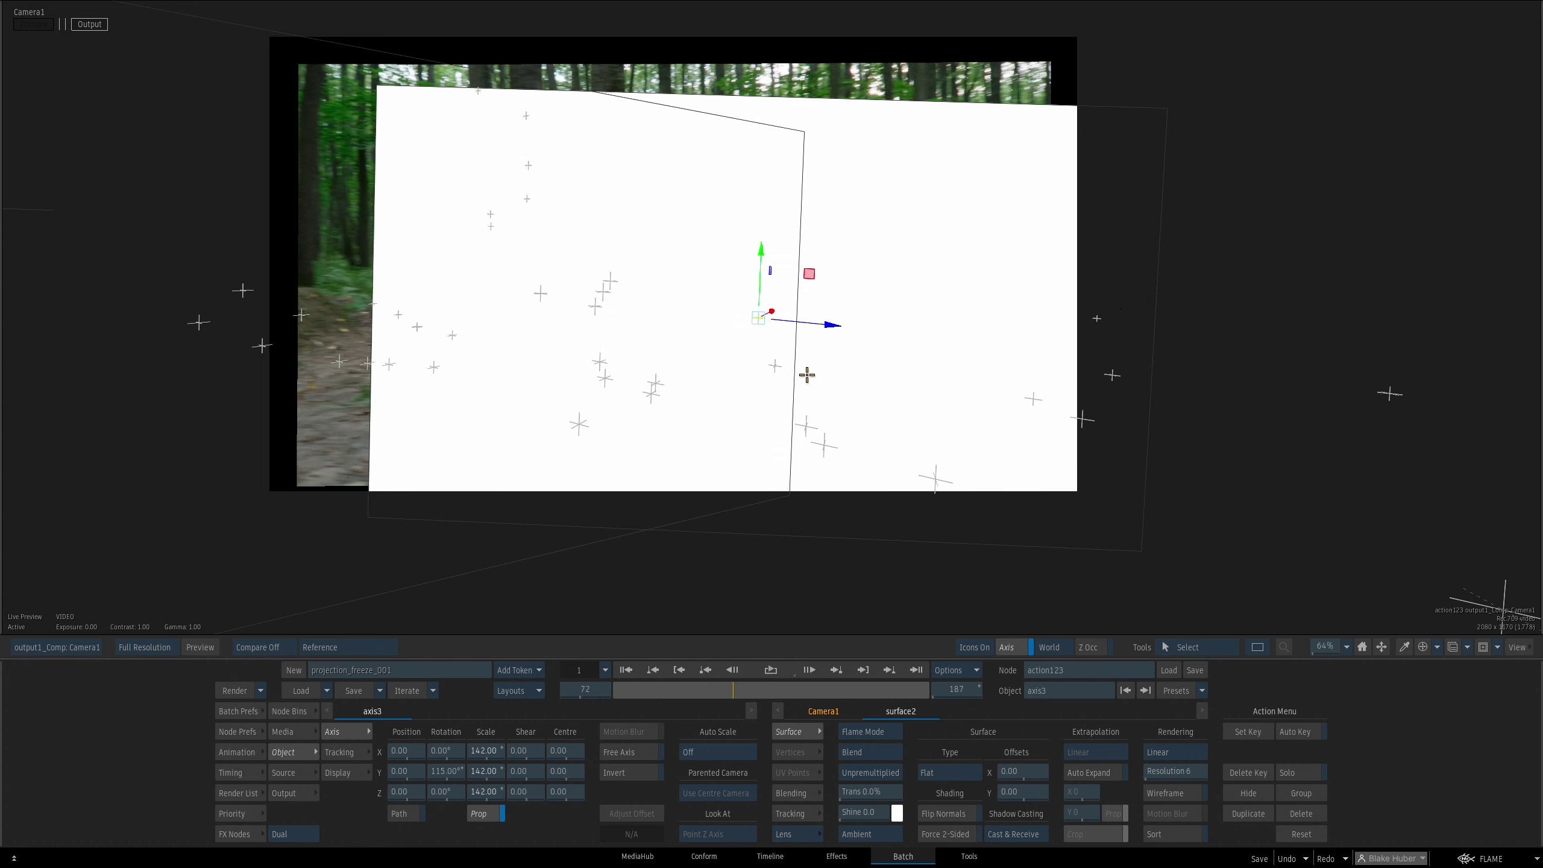
Select surface2, scrub the shot to check how the surface sits in the scene, and return to frame 72
key("F4")
left_click(754, 417)
key("F4")
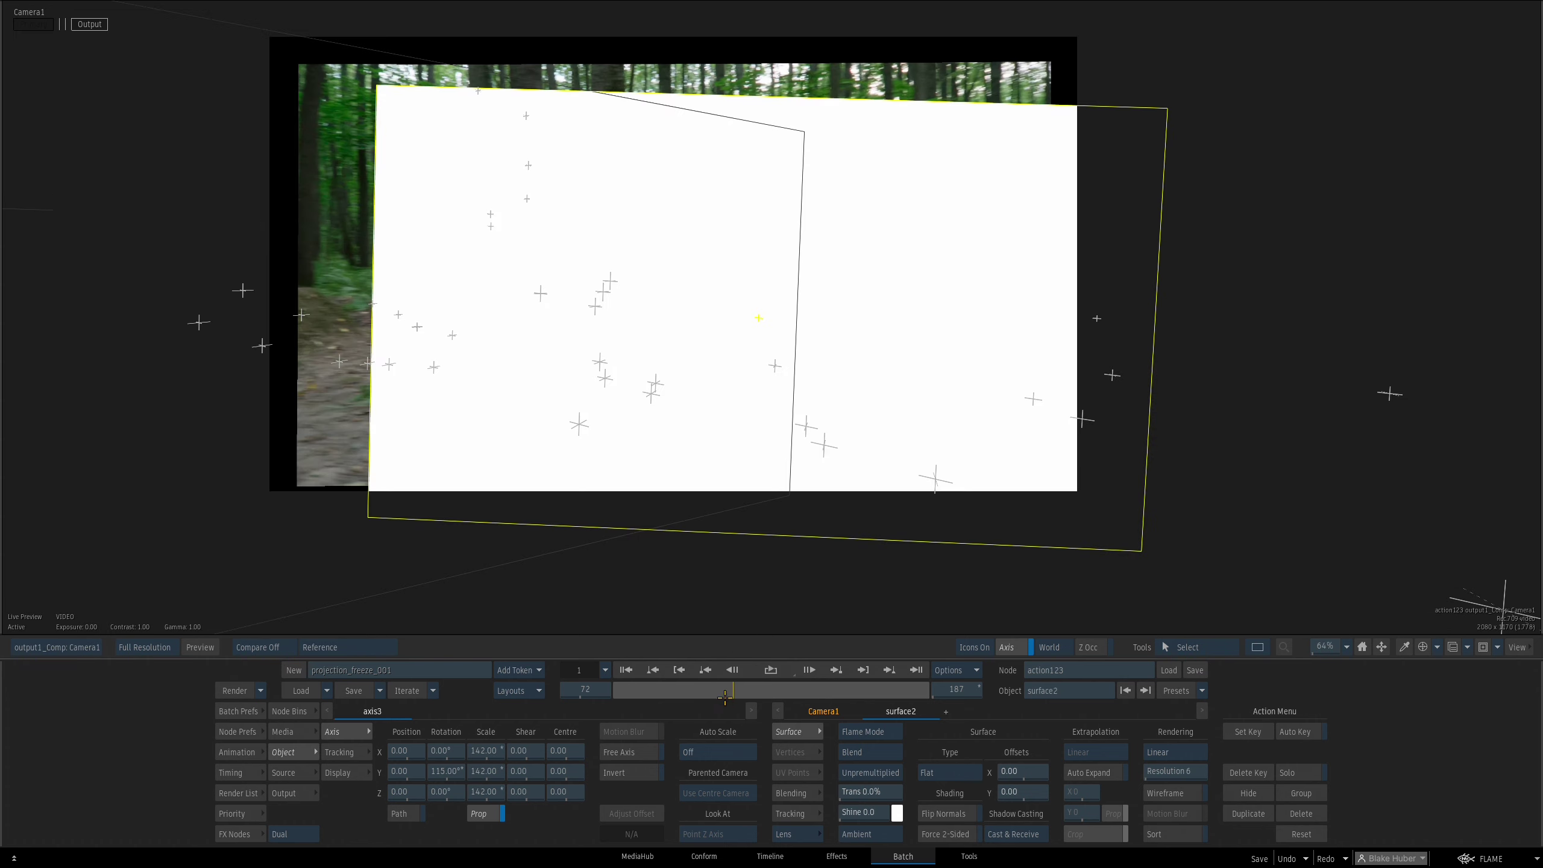
mouse_move(732, 693)
left_mouse_down()
mouse_move(672, 686)
mouse_move(805, 685)
mouse_move(715, 685)
left_mouse_up()
left_click(580, 690)
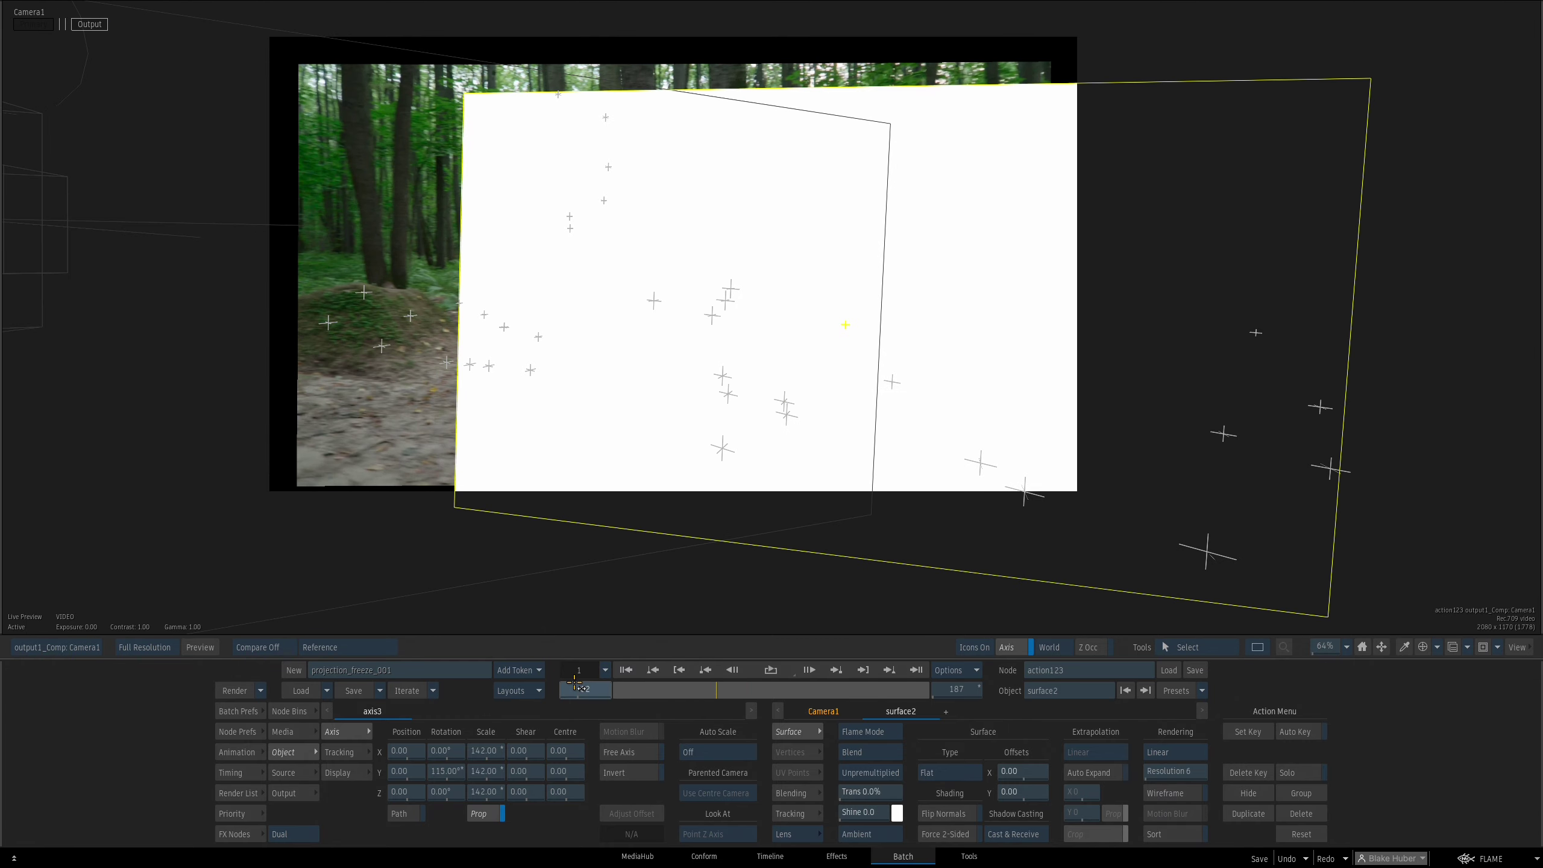
type("72")
key("Return")
key("F4")
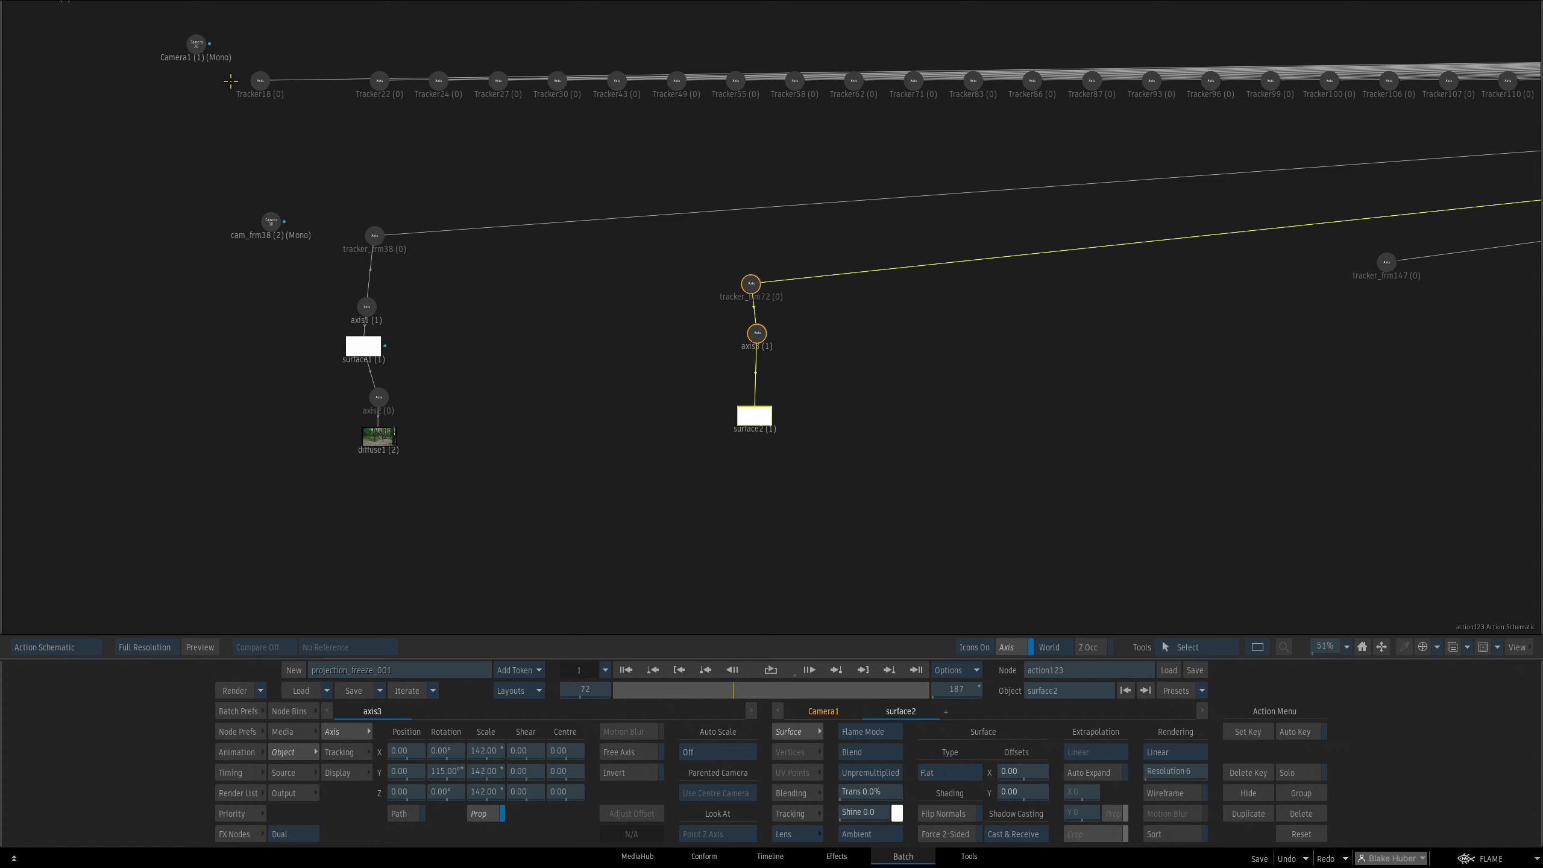
Add a media input to action123 in Batch and connect mux111 as its front and mask111 as its matte
mouse_move(734, 484)
left_mouse_down()
mouse_move(789, 503)
mouse_move(731, 488)
left_mouse_up()
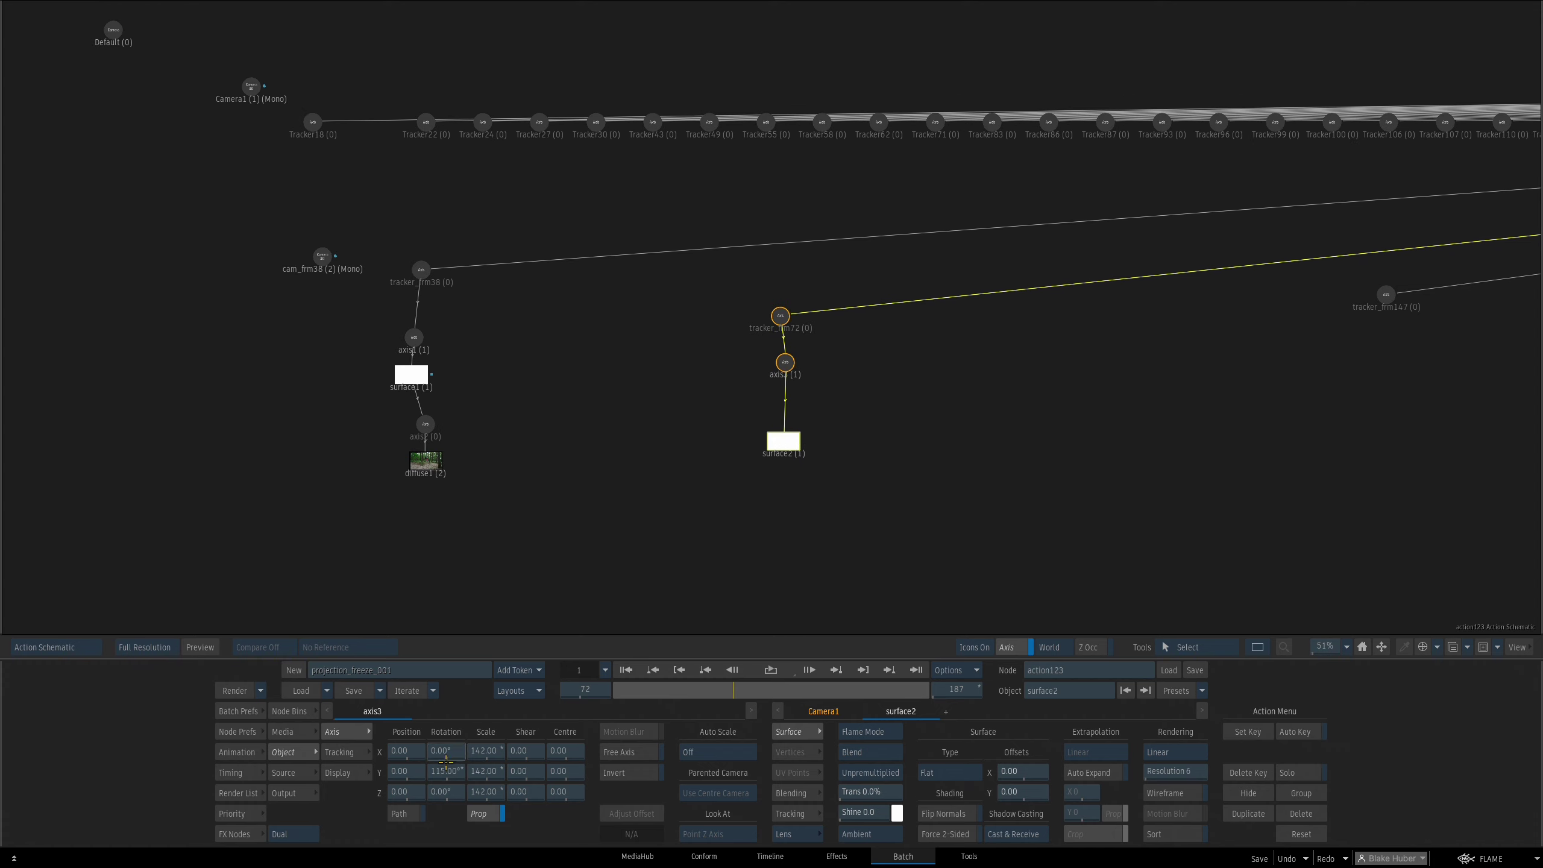
key("Escape")
left_click_drag(723, 454, 698, 266)
left_click(1009, 175)
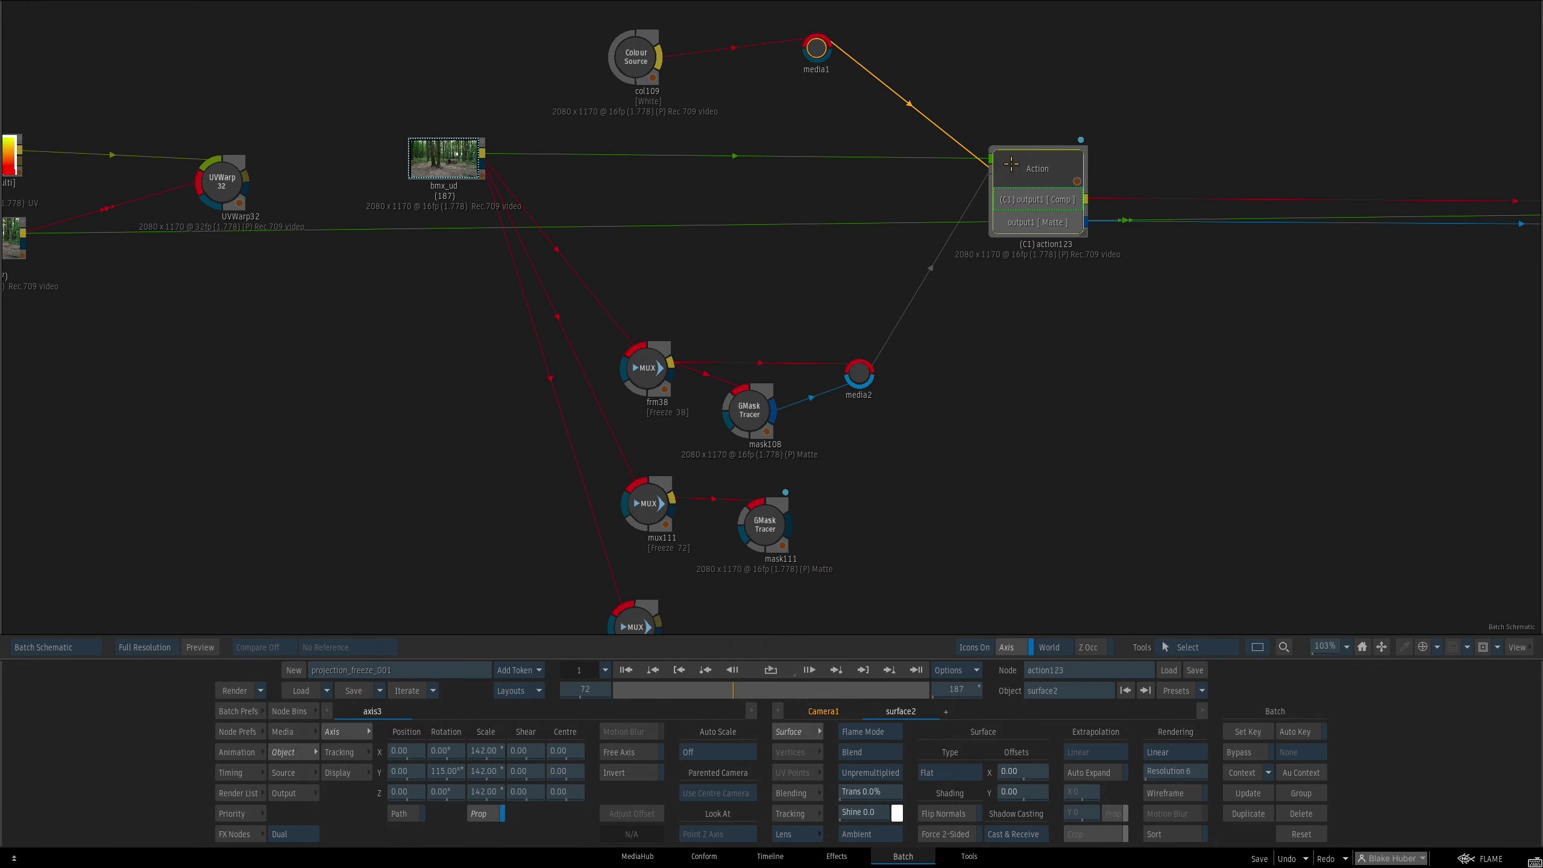
key("ctrl+n")
left_click_drag(969, 271, 866, 498)
left_click_drag(651, 504, 652, 494)
mouse_move(765, 524)
left_mouse_down()
mouse_move(771, 546)
mouse_move(779, 526)
left_mouse_up()
left_click_drag(858, 493, 778, 528)
Reopen the action123 schematic and delete the surface3 and axis that came with the new media input
left_click(1039, 178)
key("F4")
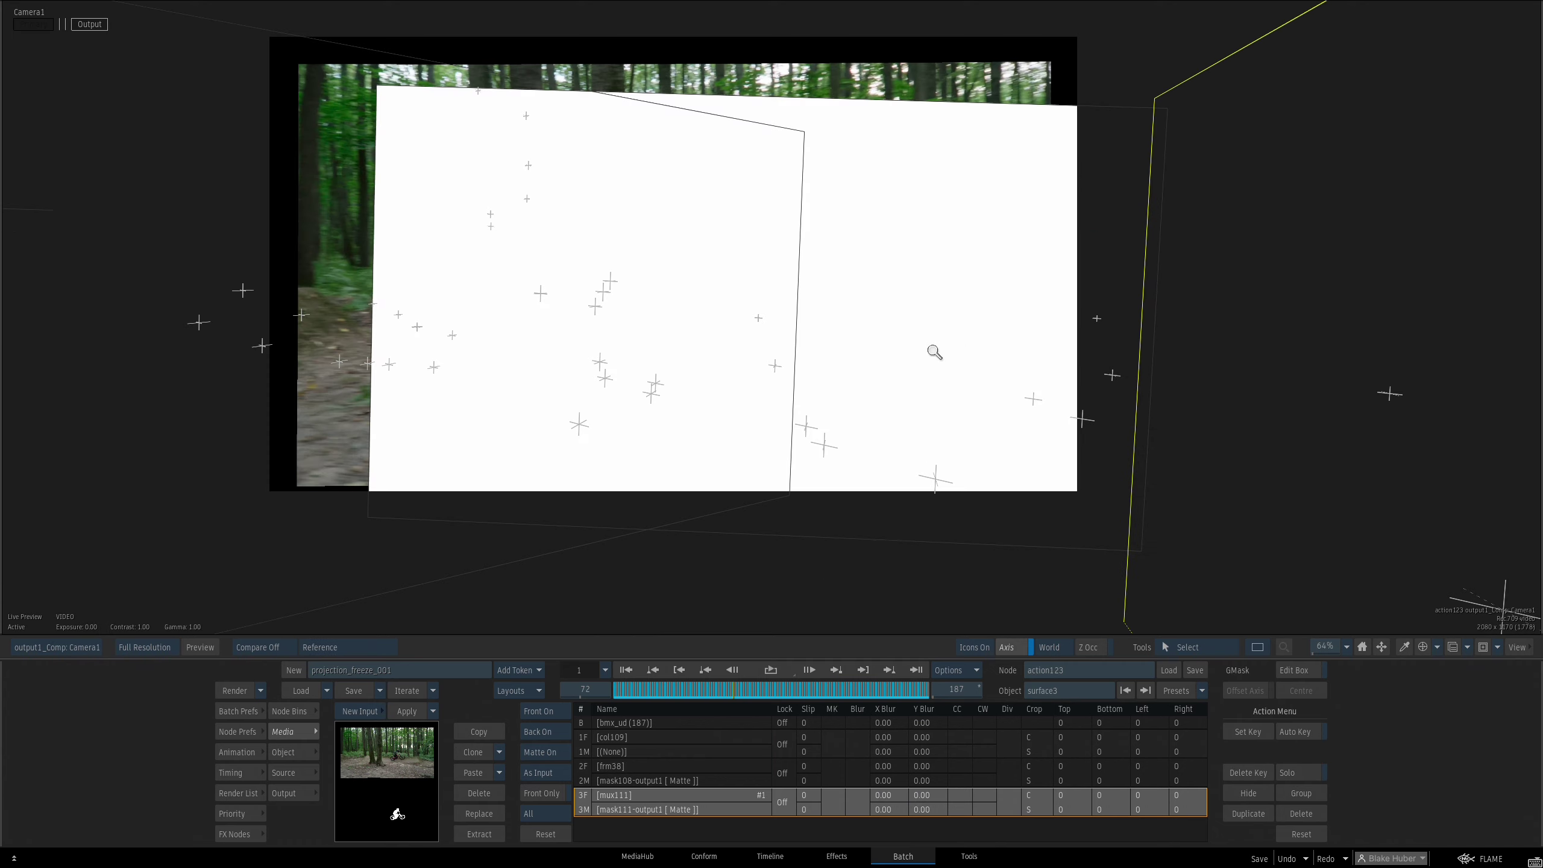
key("F8")
key("Escape")
left_click_drag(1153, 389, 621, 367)
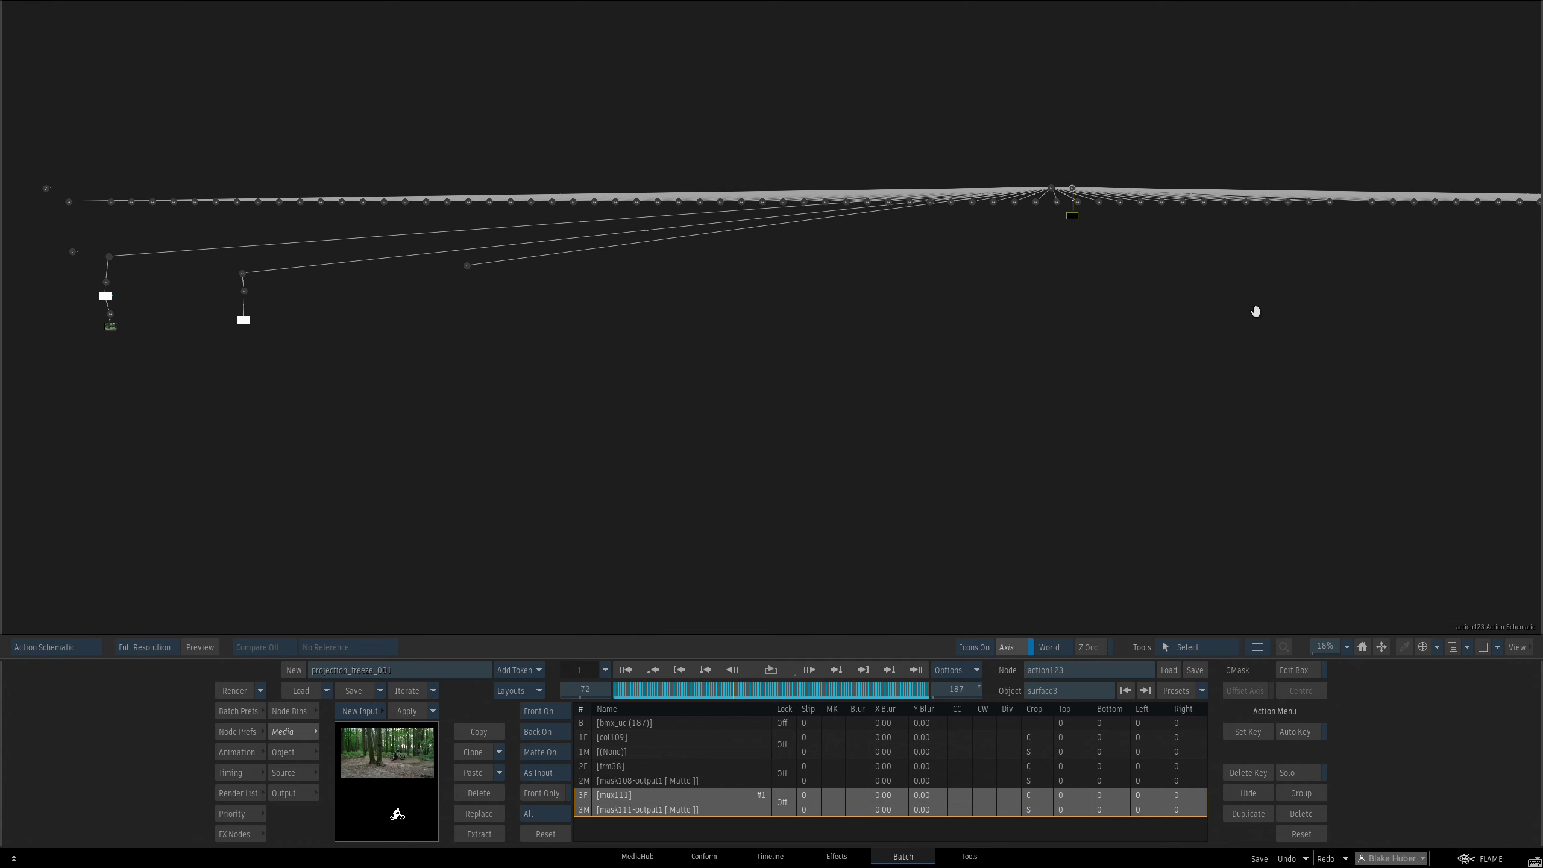
left_click(1033, 211)
left_click_drag(1023, 230, 734, 764)
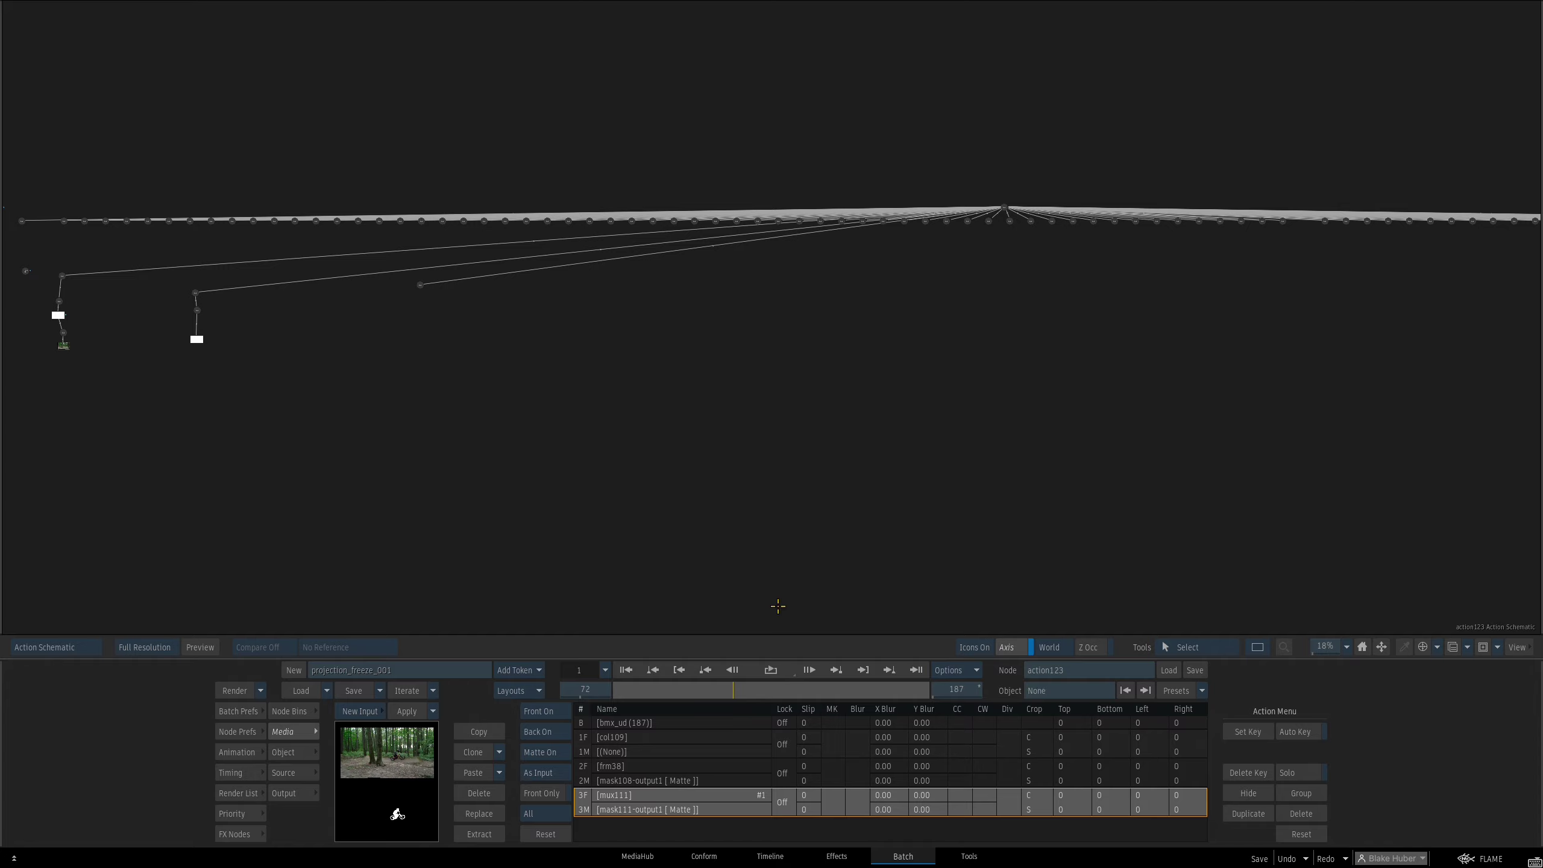
Add a Diffuse Map using the mux111 and mask111 media below surface2
left_click_drag(1035, 389, 1226, 381)
left_click_drag(1226, 382, 974, 437)
left_click(291, 711)
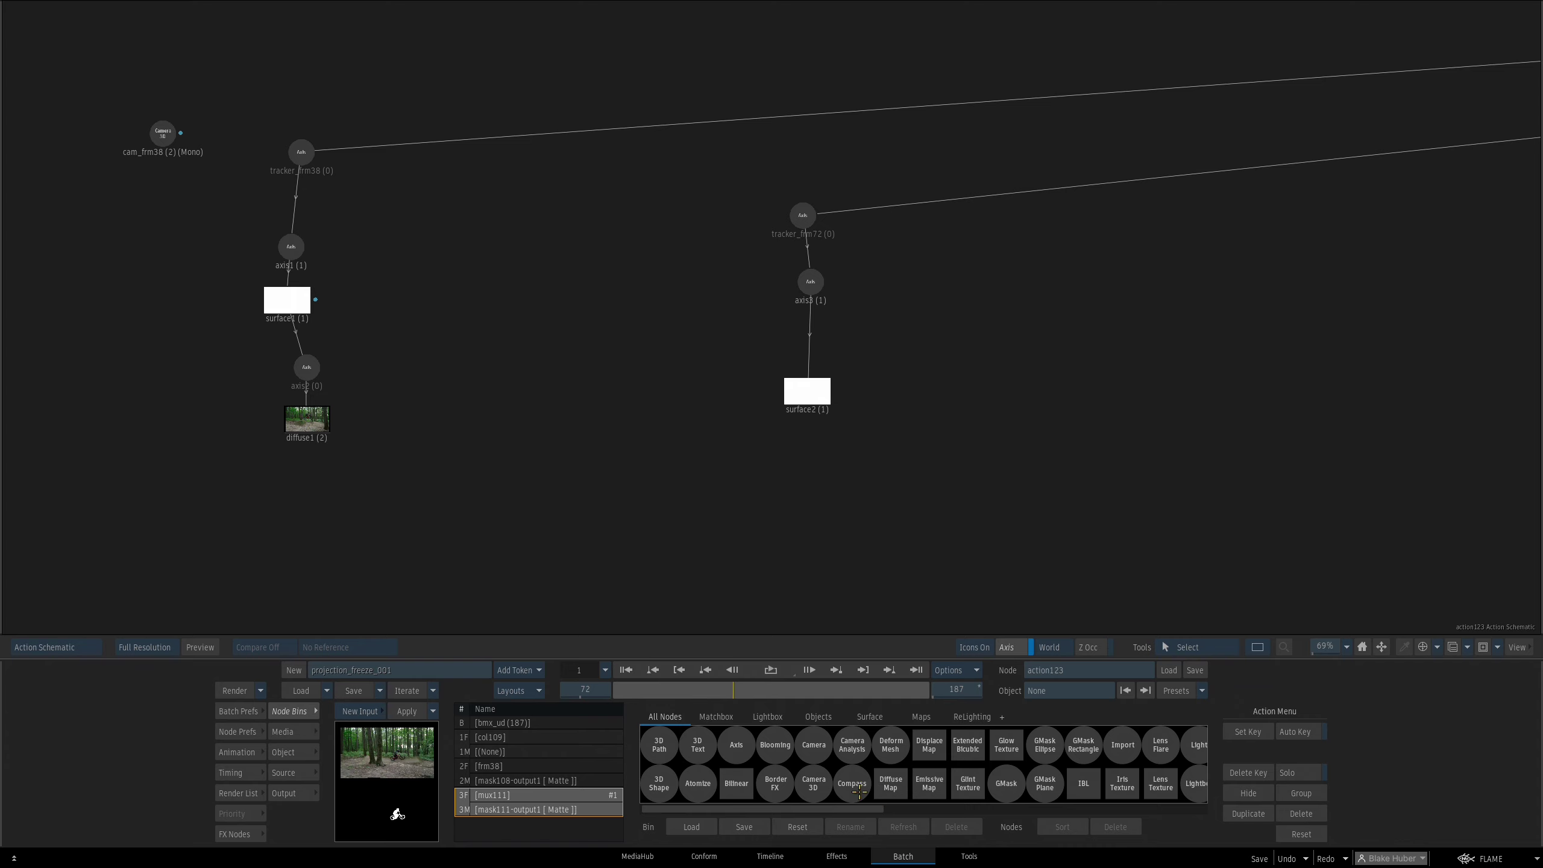
left_click_drag(892, 789, 842, 577)
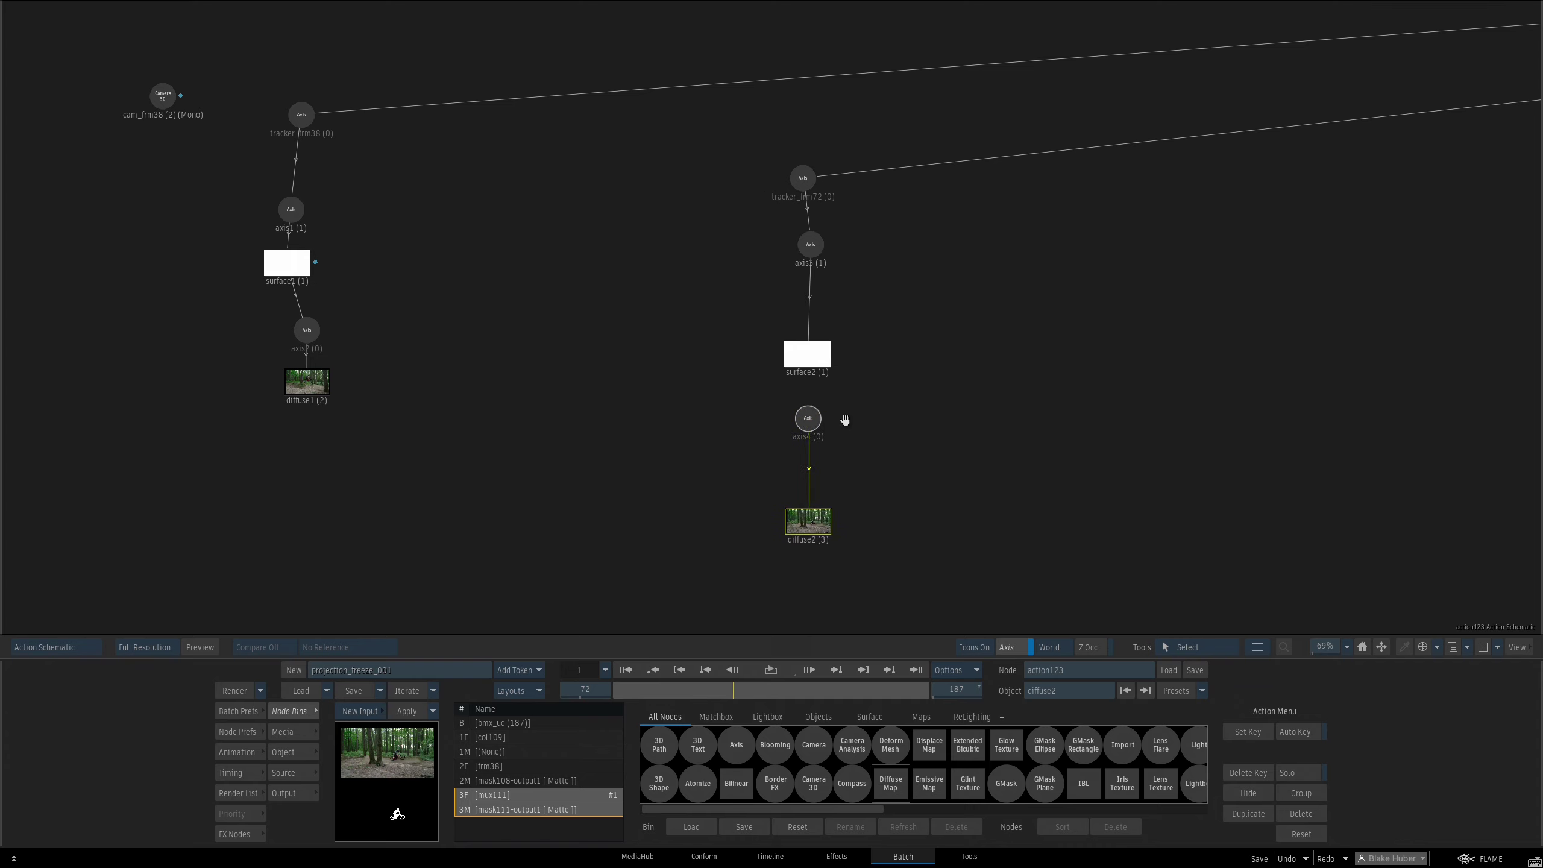
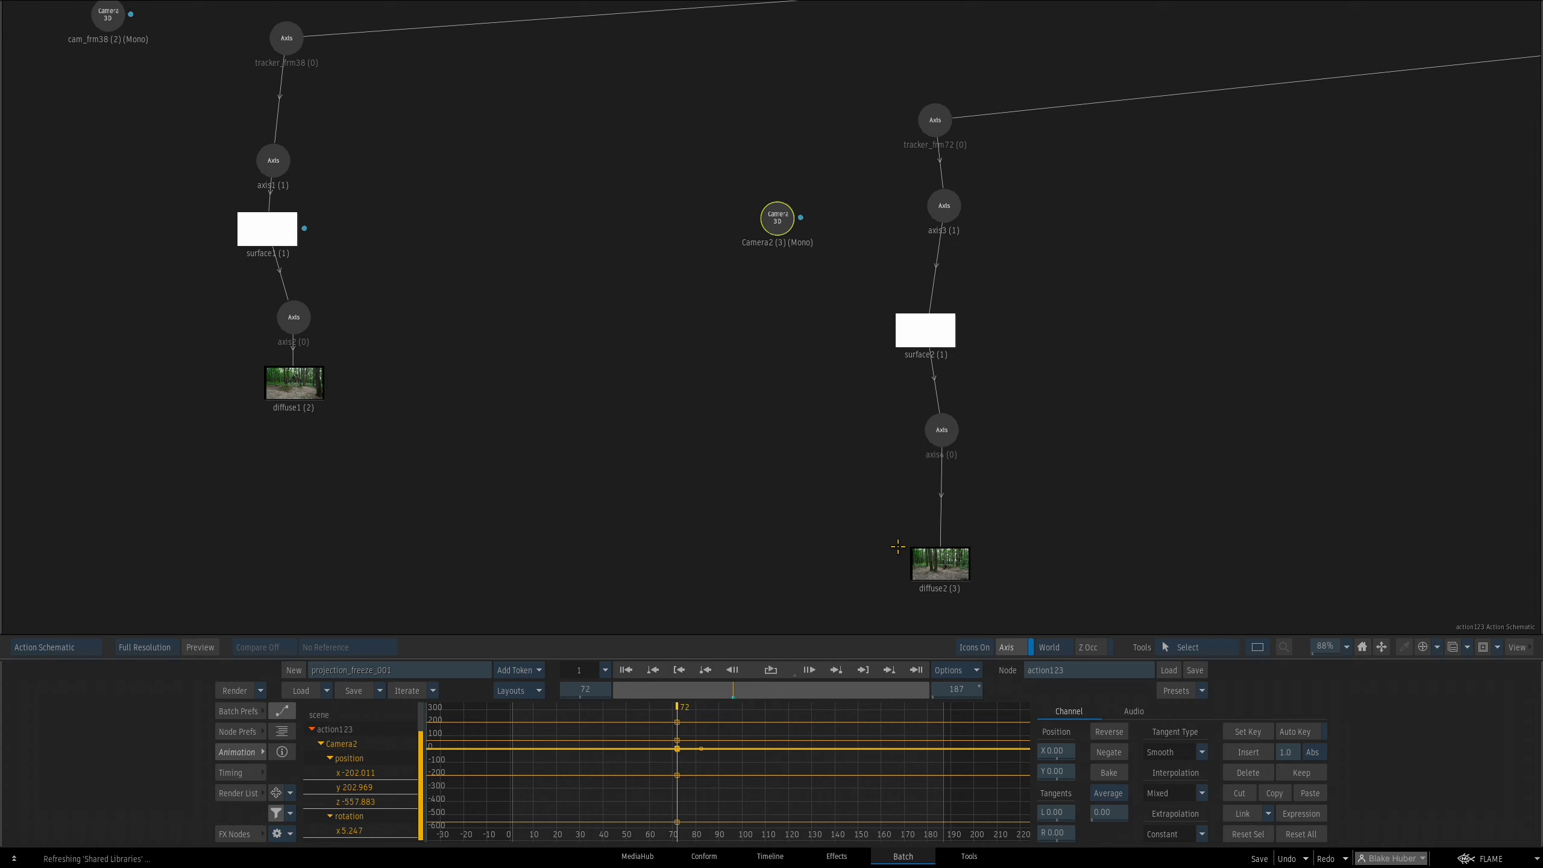
Leave the animation channels, then rename Camera2 as camera_frm72 and accept the expression changes
left_click_drag(924, 562, 919, 538)
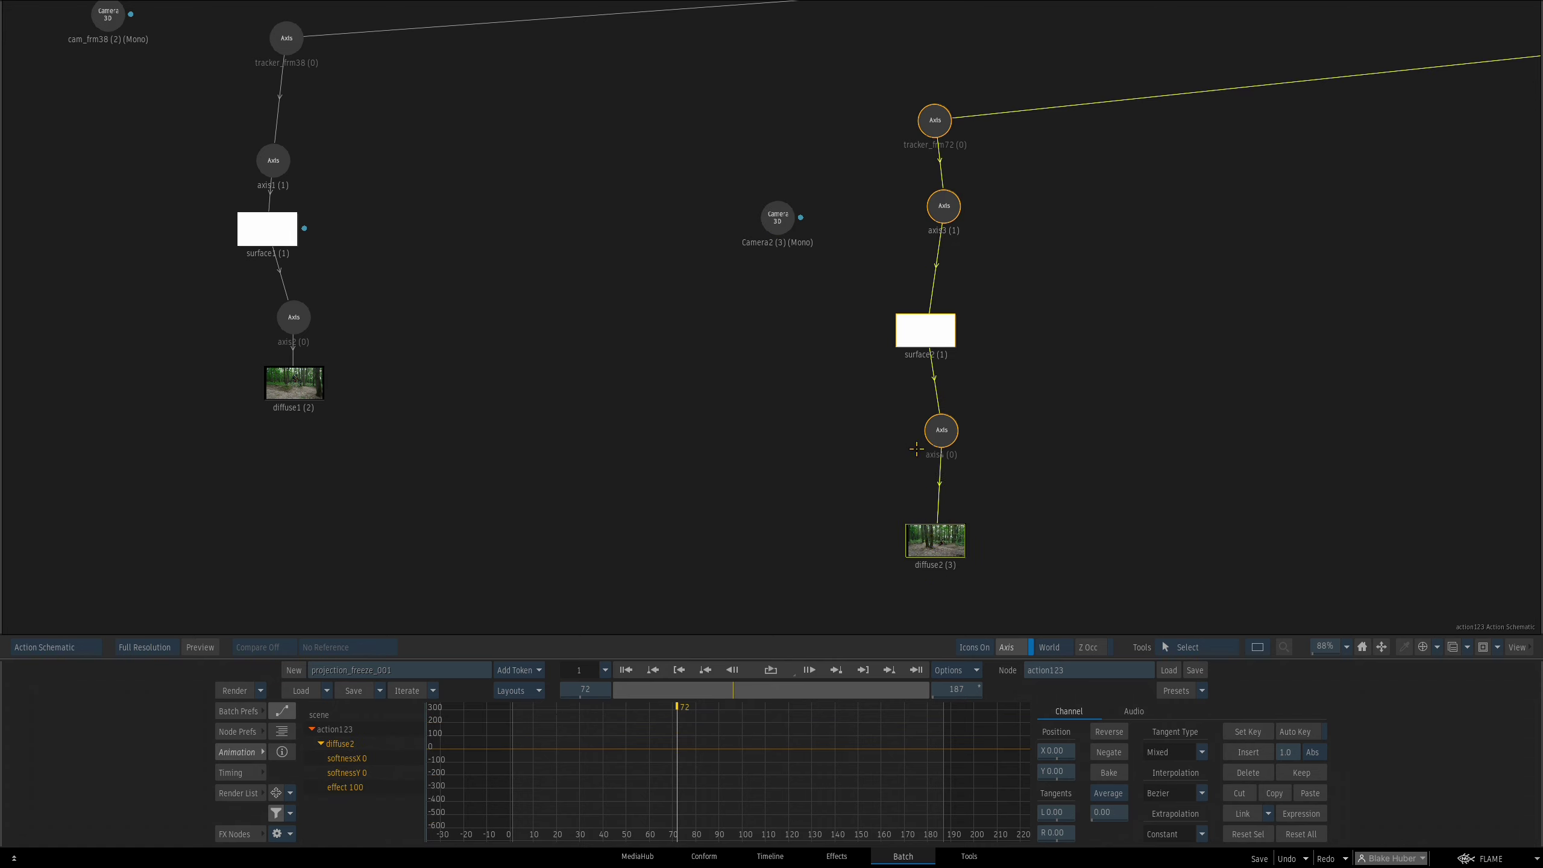
left_click(241, 751)
left_click_drag(949, 539, 924, 515)
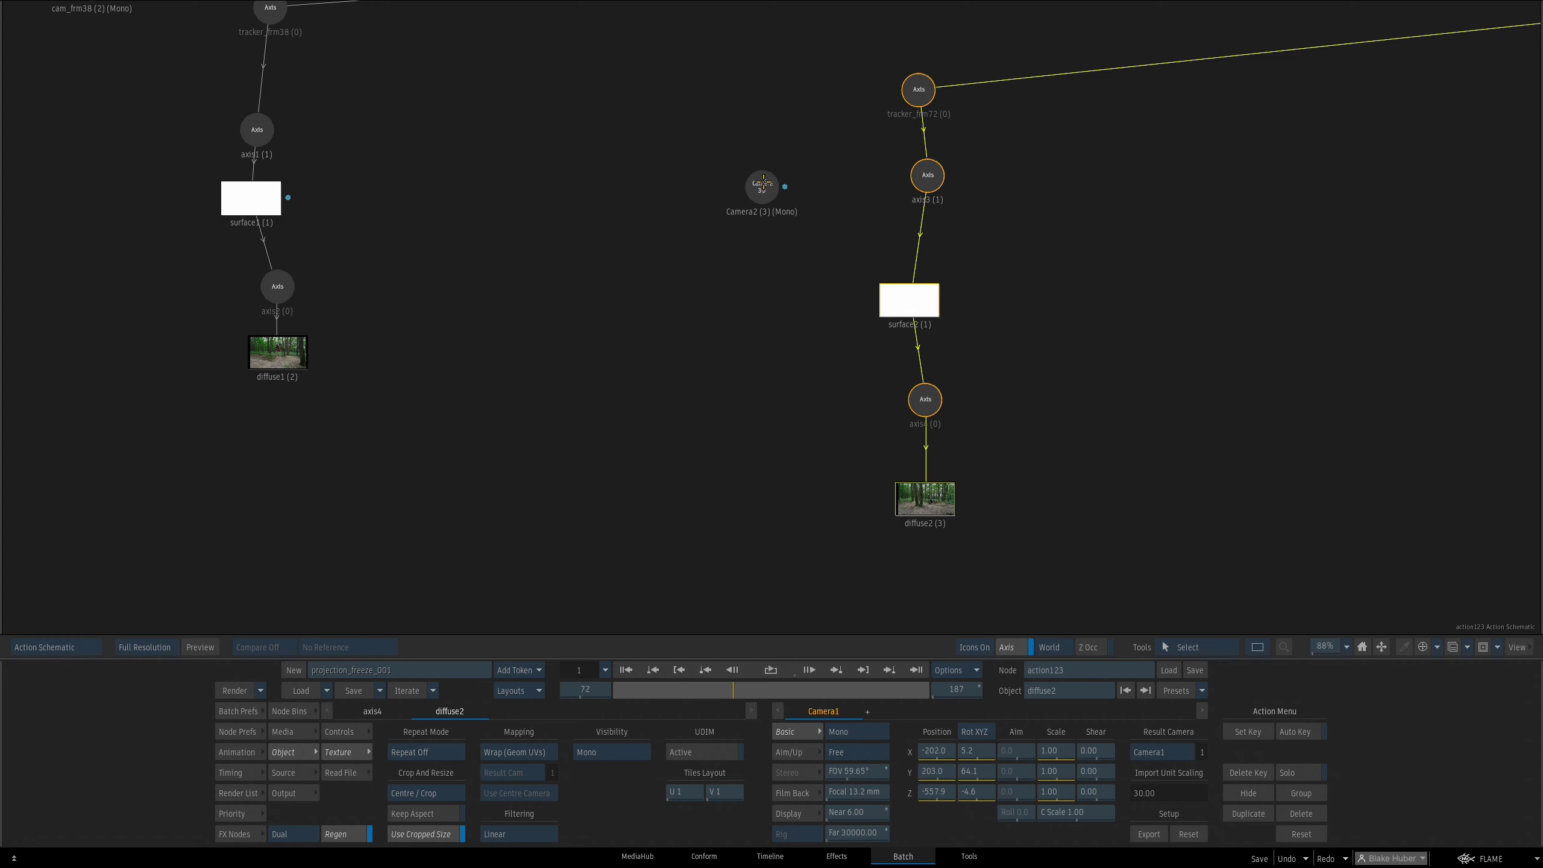
left_click_drag(764, 182, 759, 195)
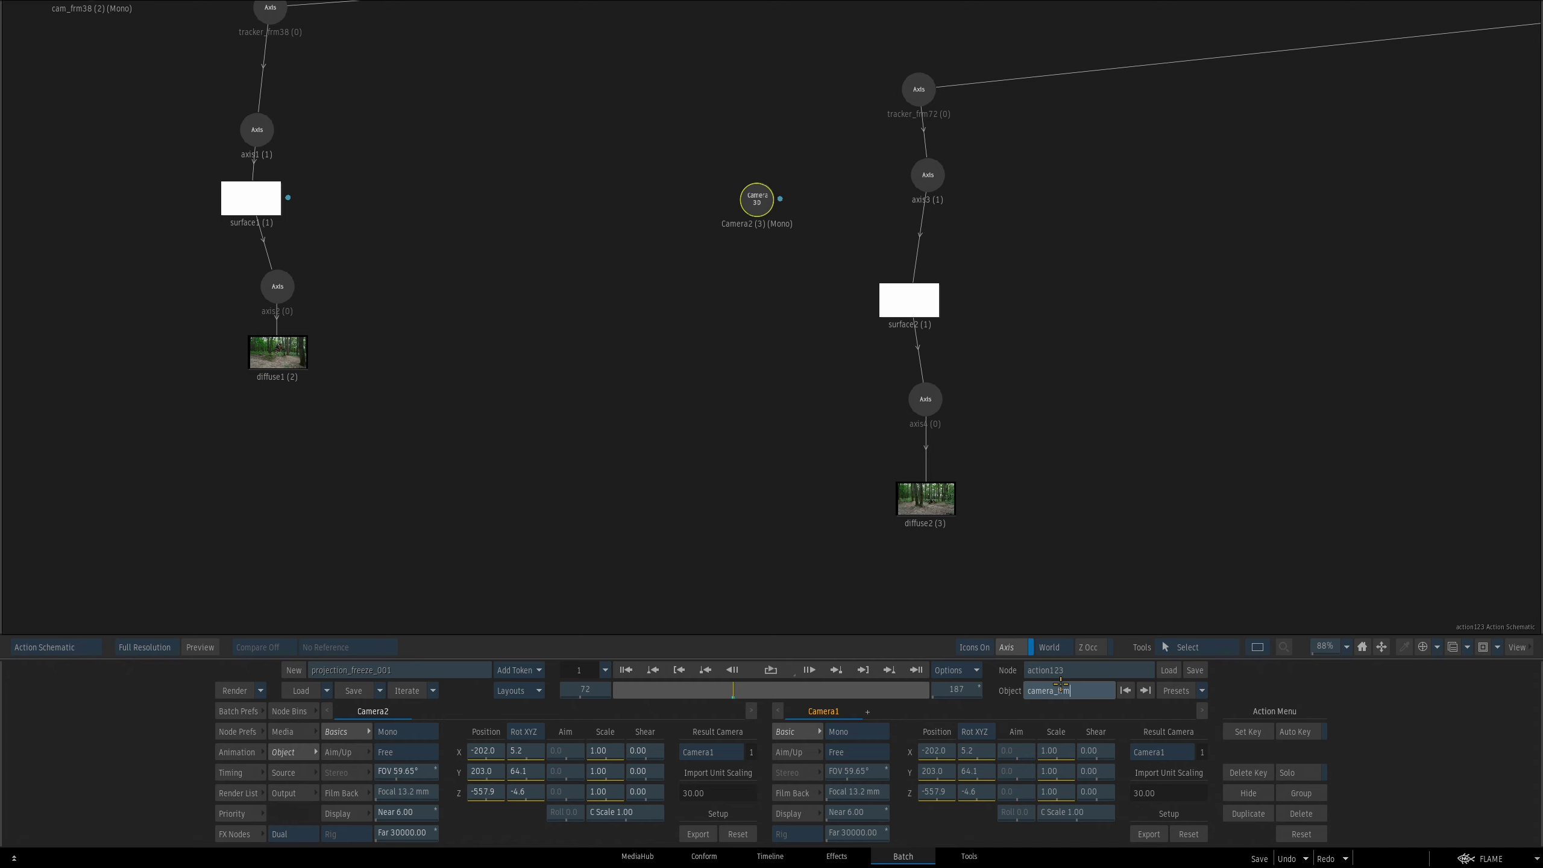
key("Return")
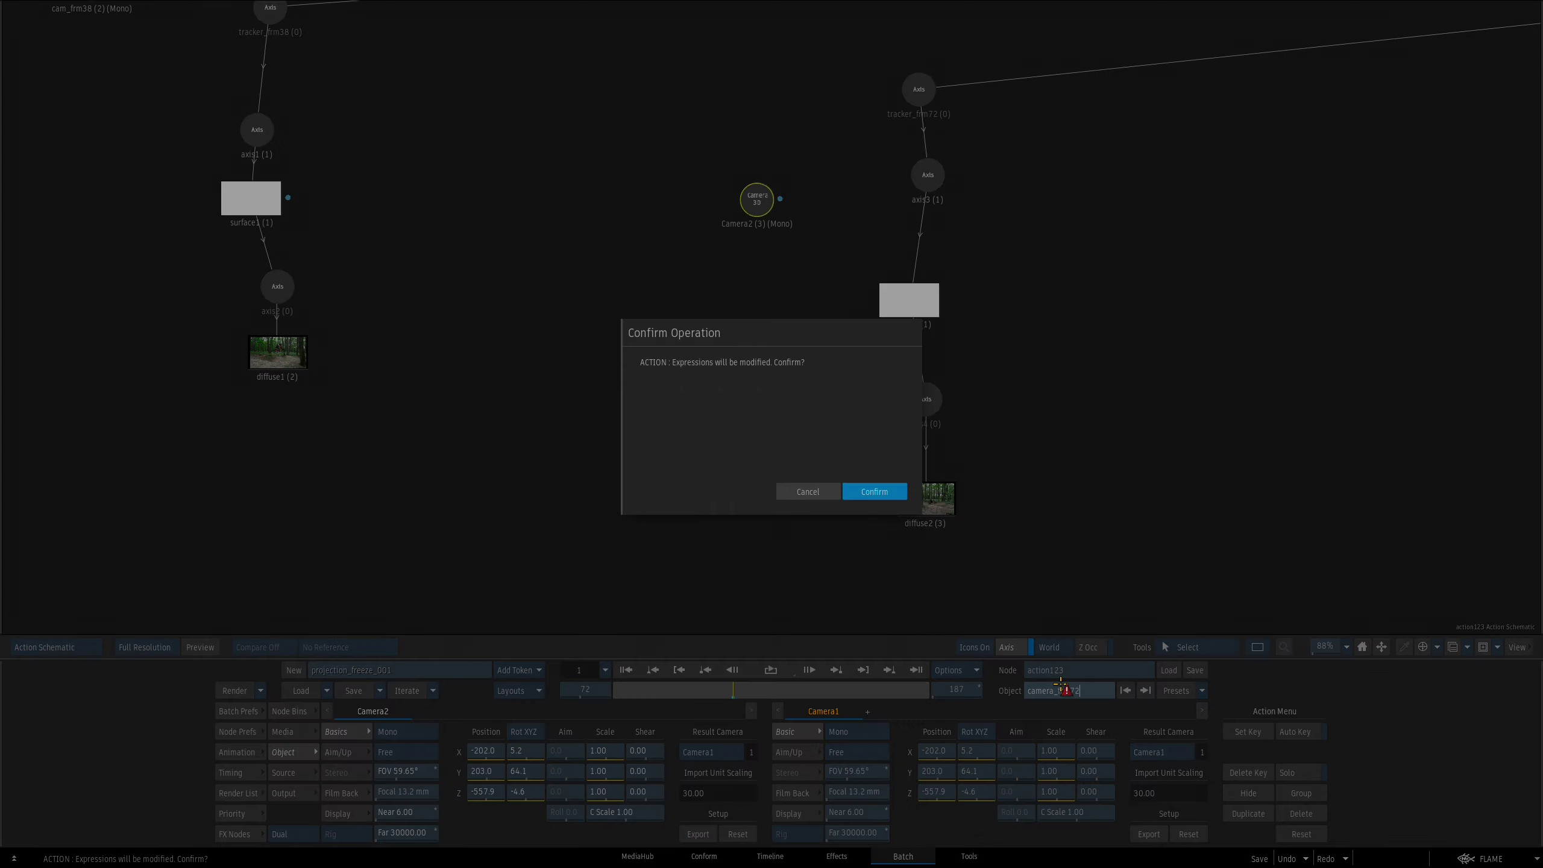
left_click(886, 491)
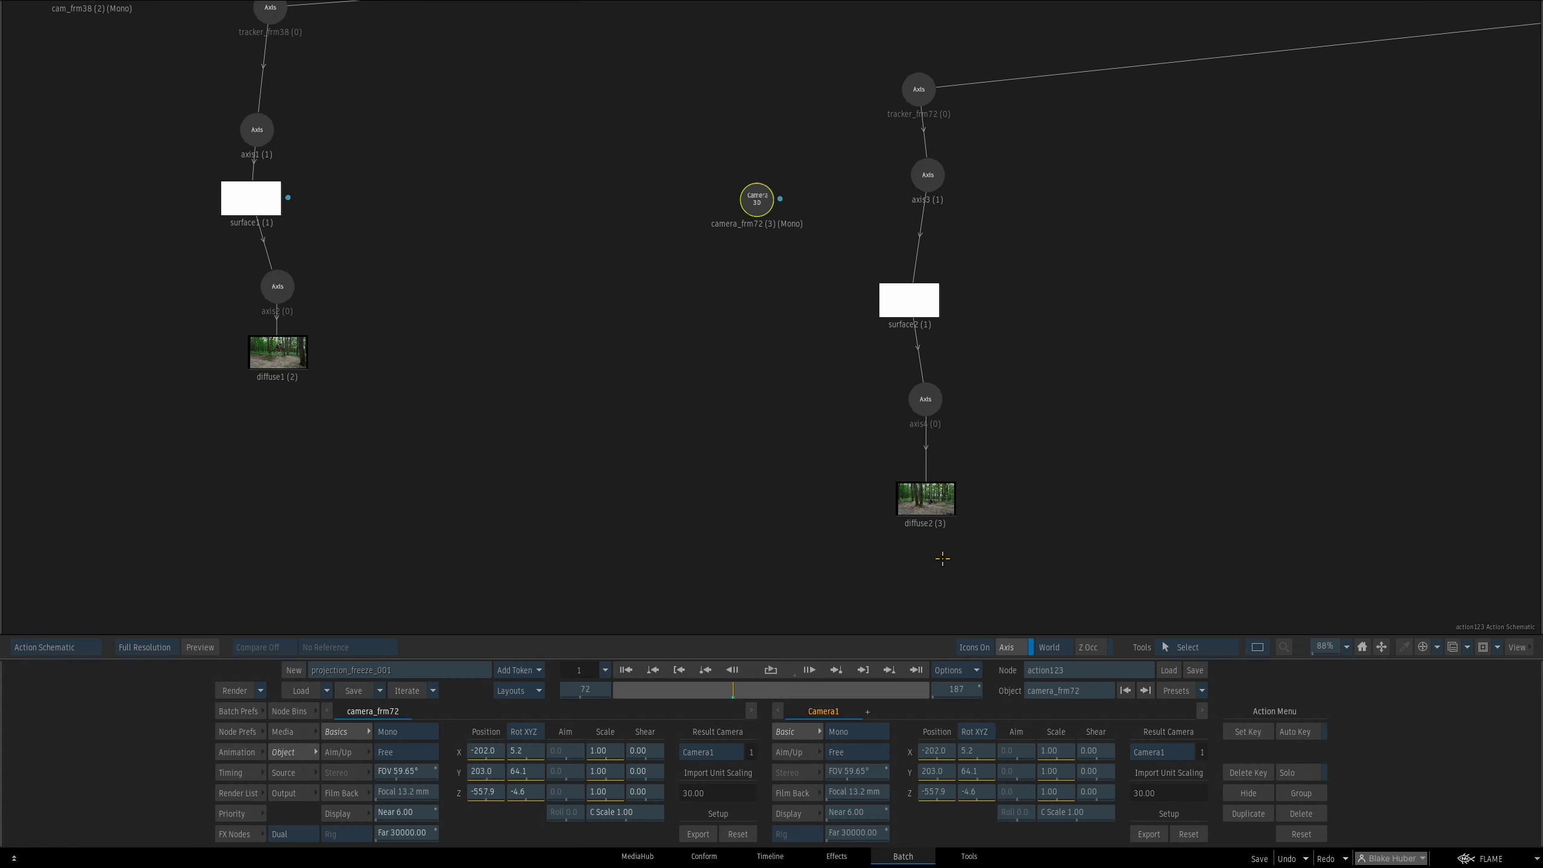
Set diffuse2's mapping to Projection and choose camera_frm72 as its projection camera
left_click_drag(916, 510, 913, 512)
left_click(534, 751)
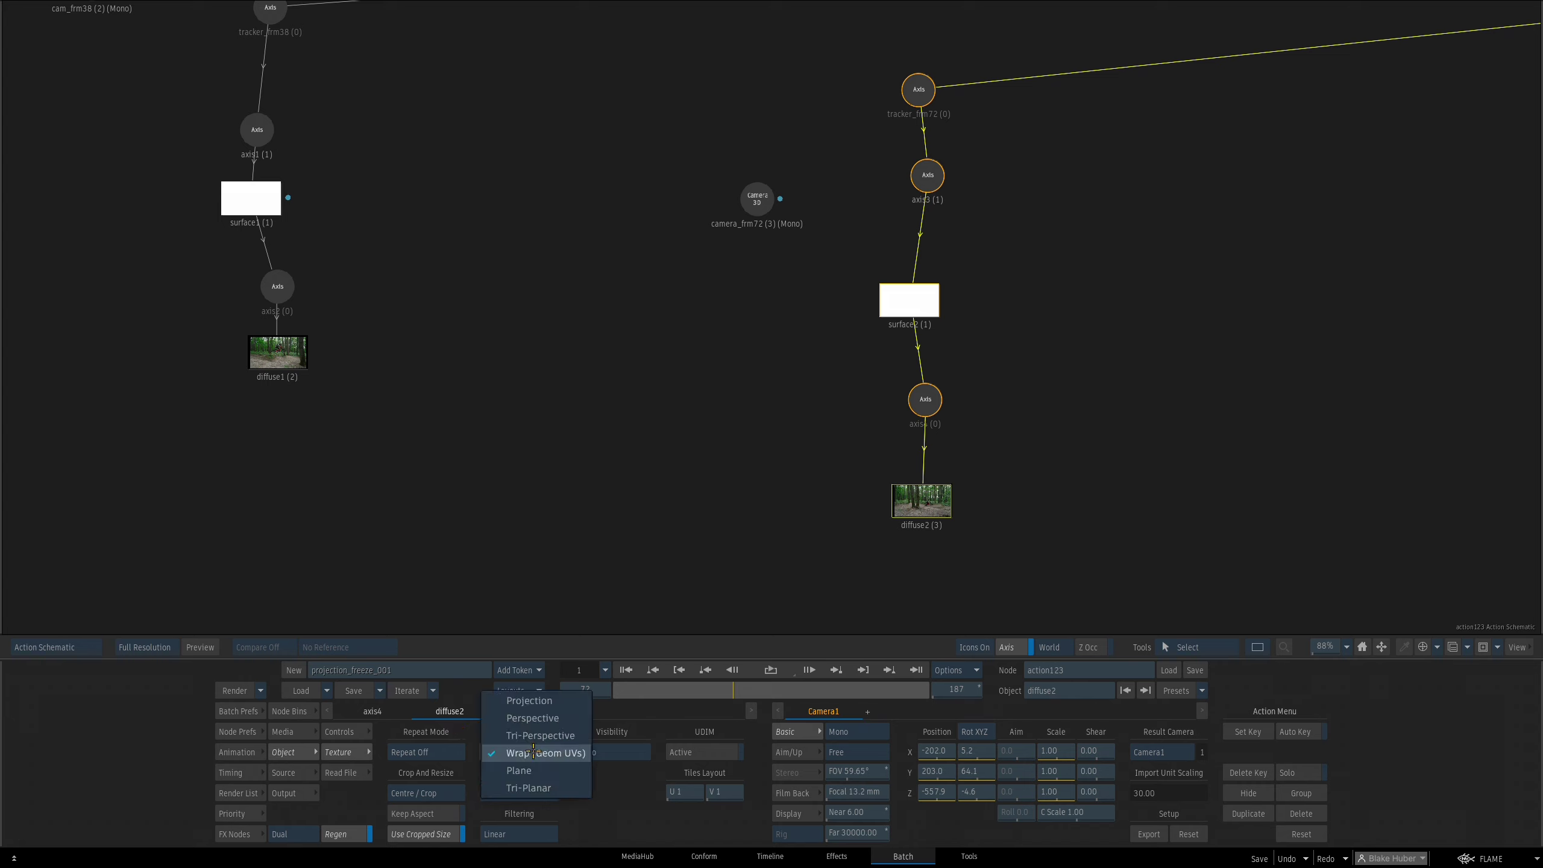
left_click(528, 701)
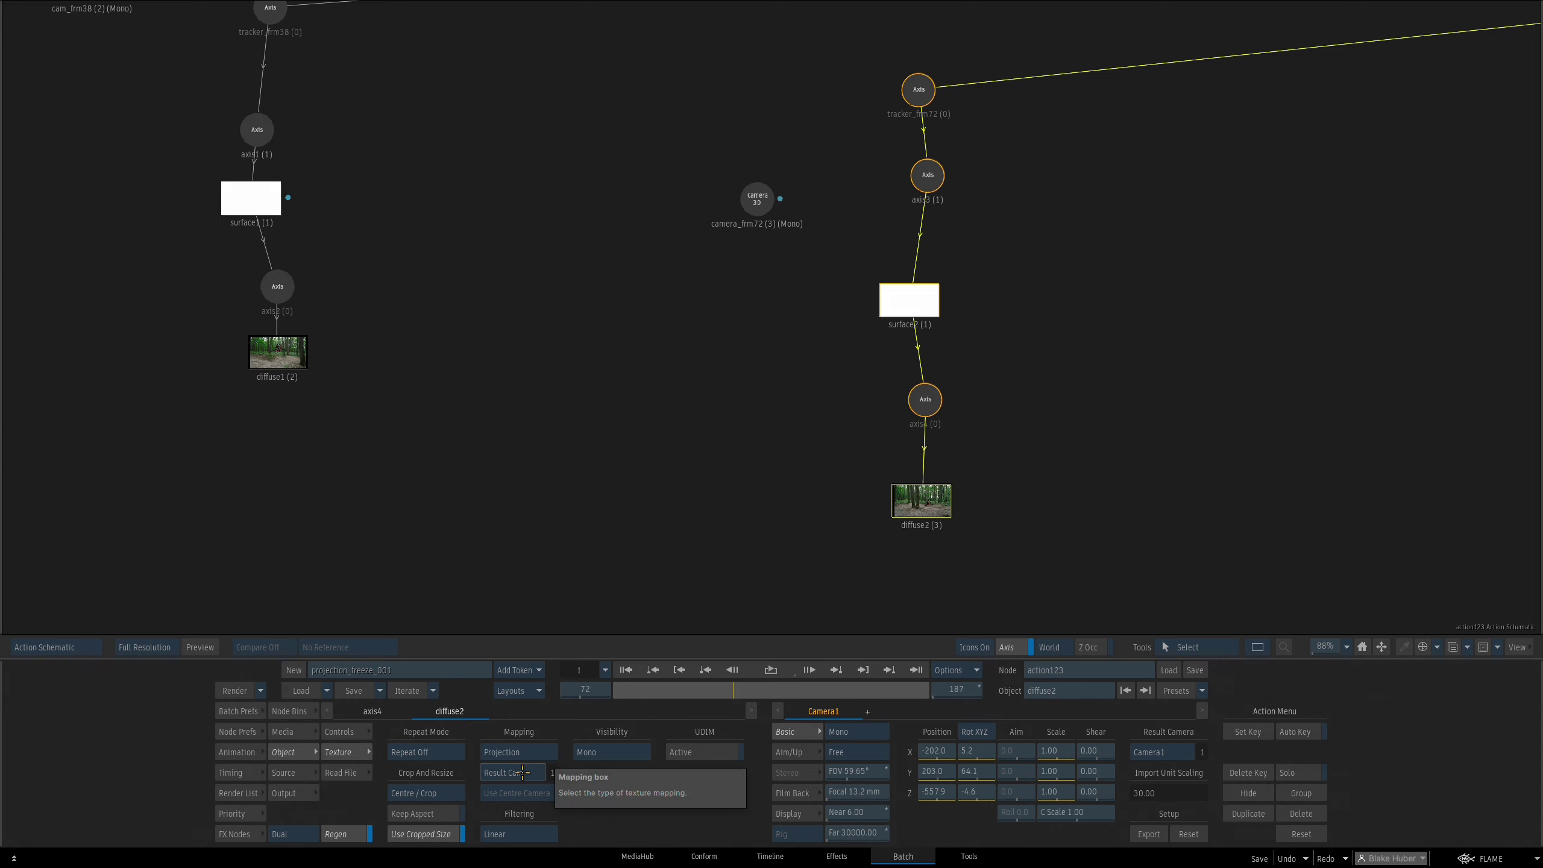
left_click(520, 772)
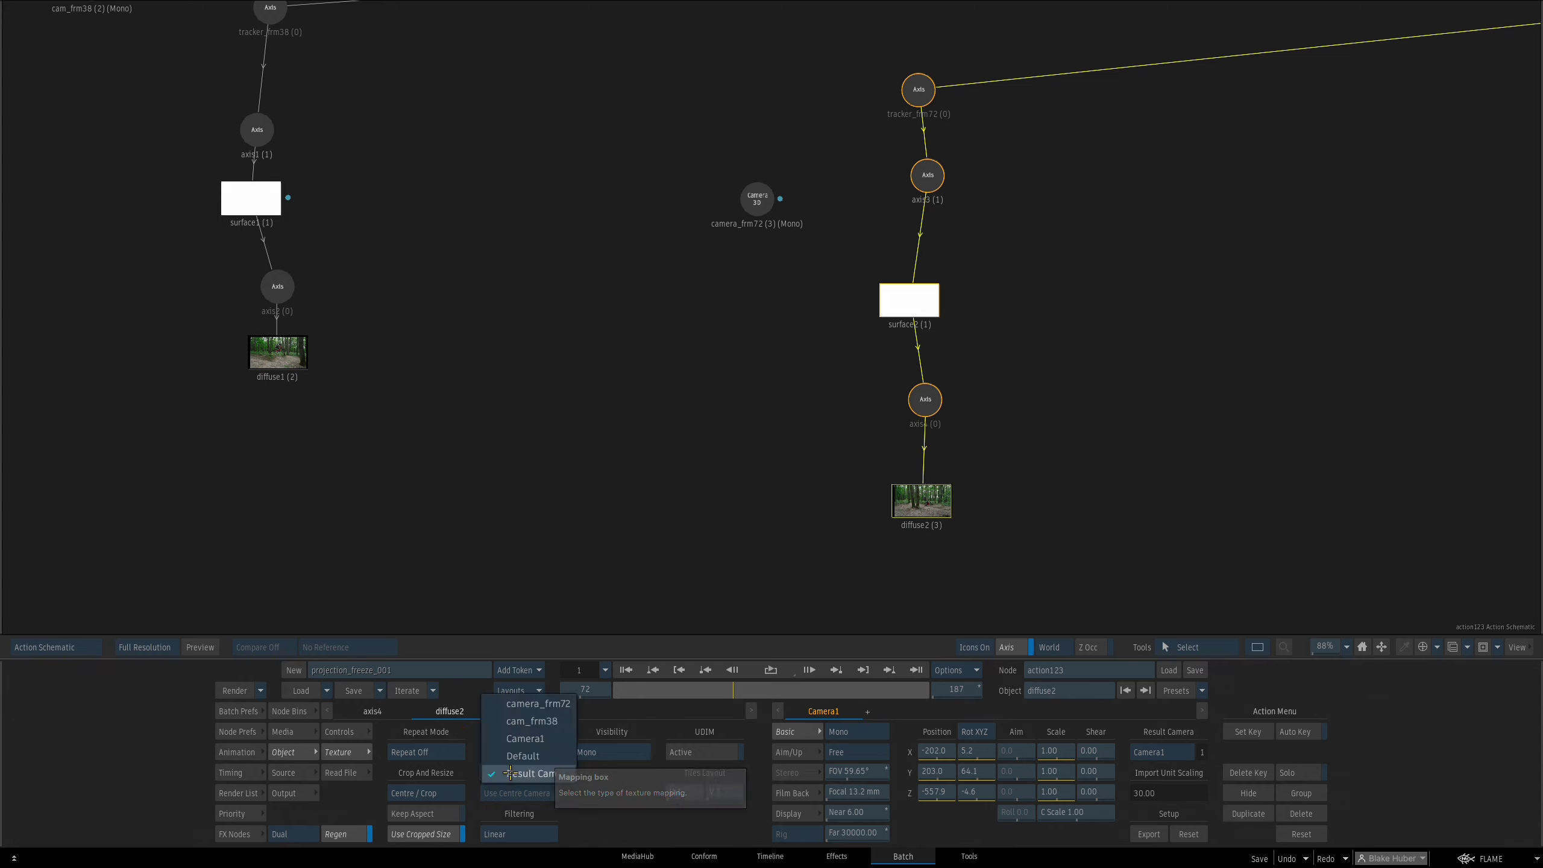
left_click(537, 703)
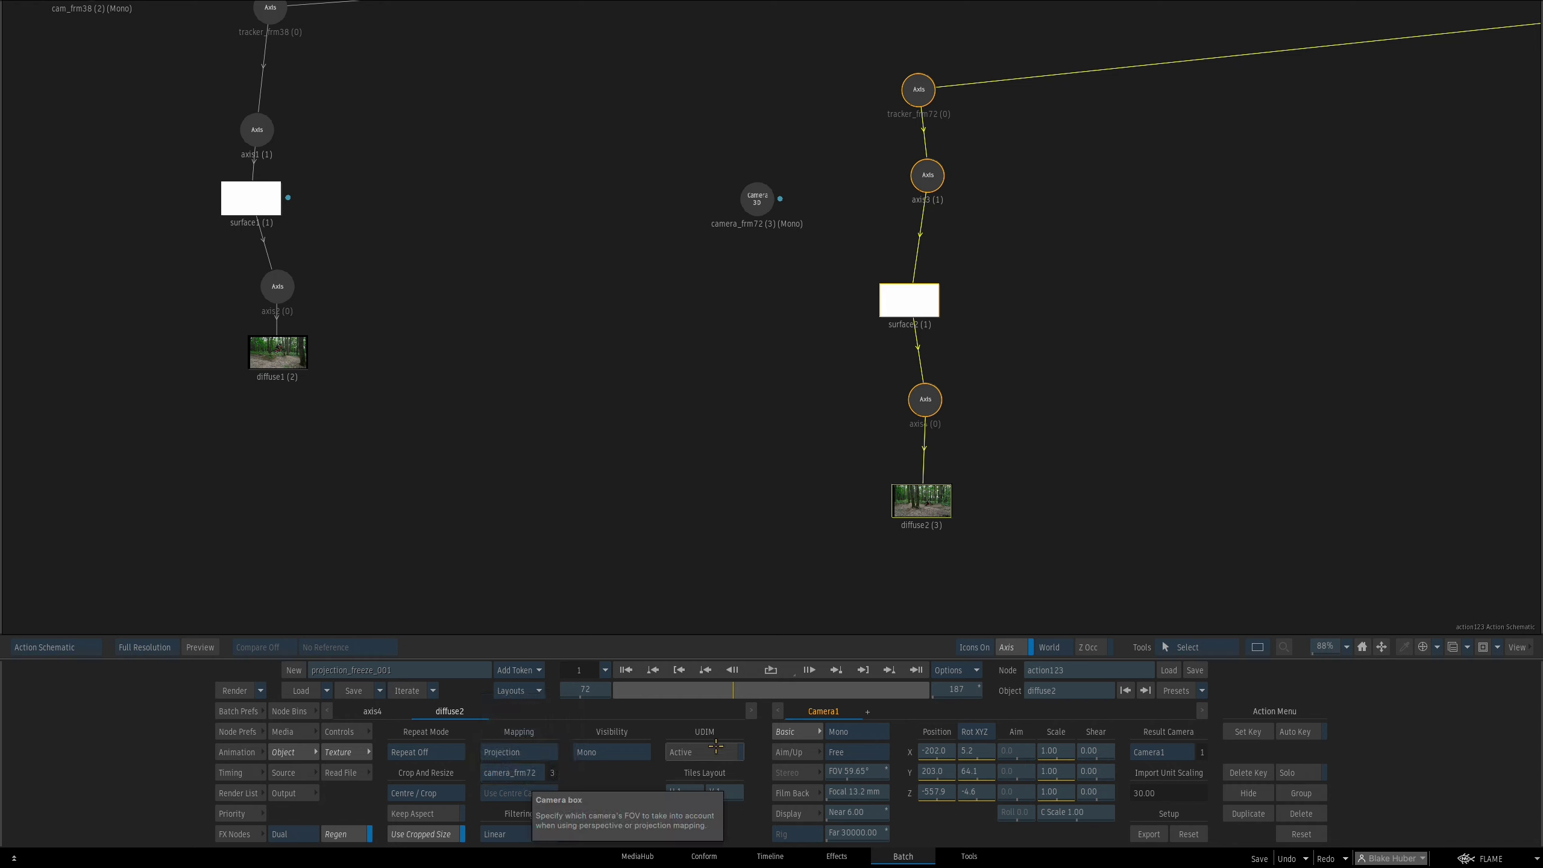
Show the camera view and go to the first frame to check the projected frame-72 biker
key("F4")
left_click_drag(948, 489, 1070, 506)
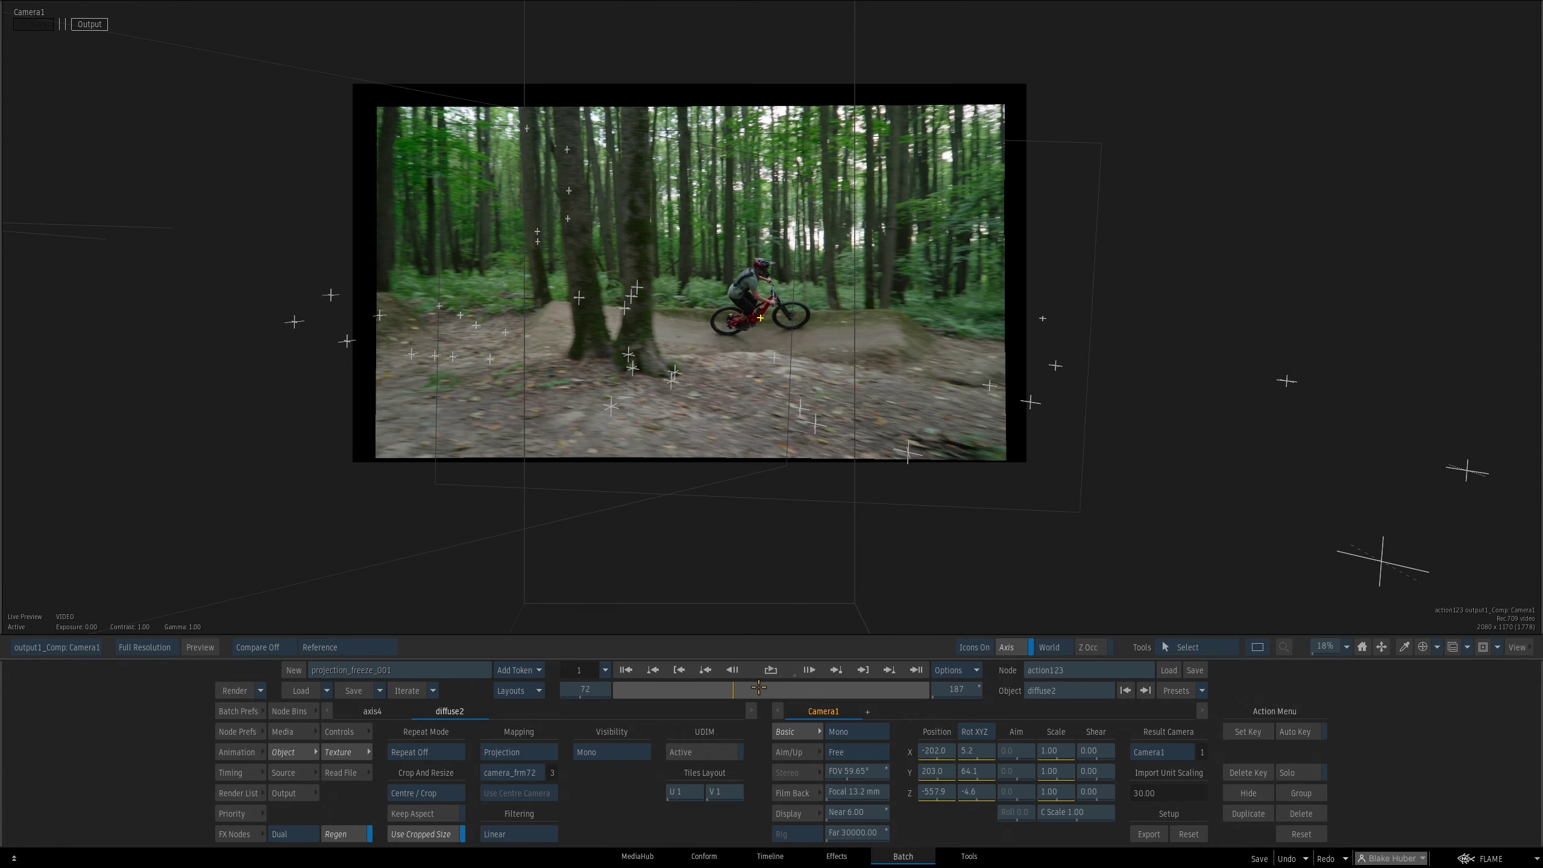
left_click(625, 670)
mouse_move(730, 550)
left_mouse_down()
mouse_move(703, 559)
mouse_move(736, 568)
left_mouse_up()
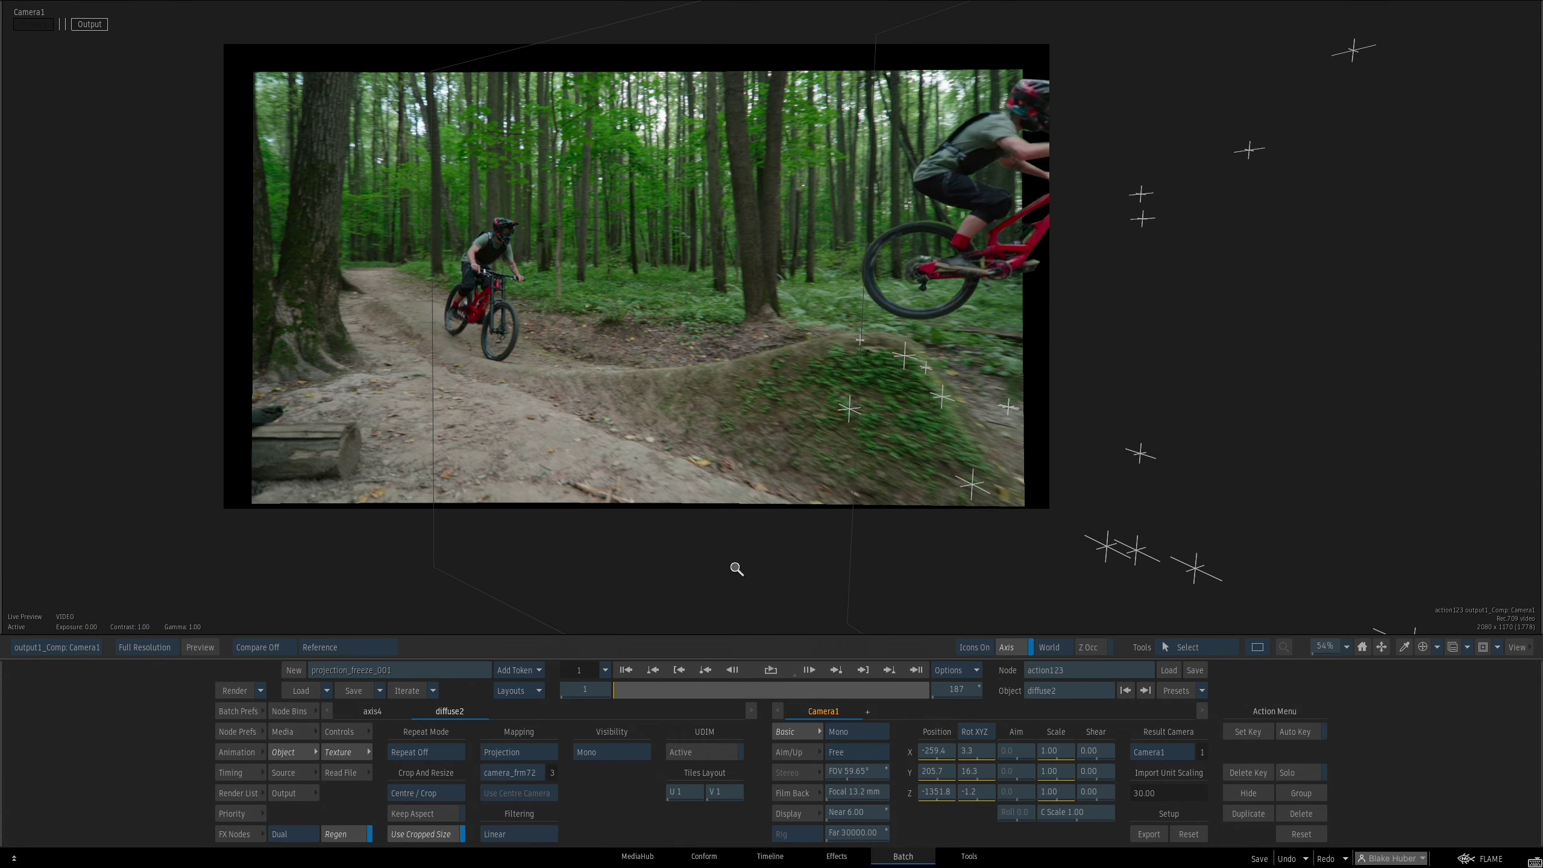
Scrub through the camera view to frame 72 and compare the projected freeze-frame with the moving biker on neighbouring frames
left_click_drag(630, 692, 689, 689)
left_click_drag(874, 489, 837, 473)
key("Right")
key("Right")
key("Right")
key("Right")
key("Right")
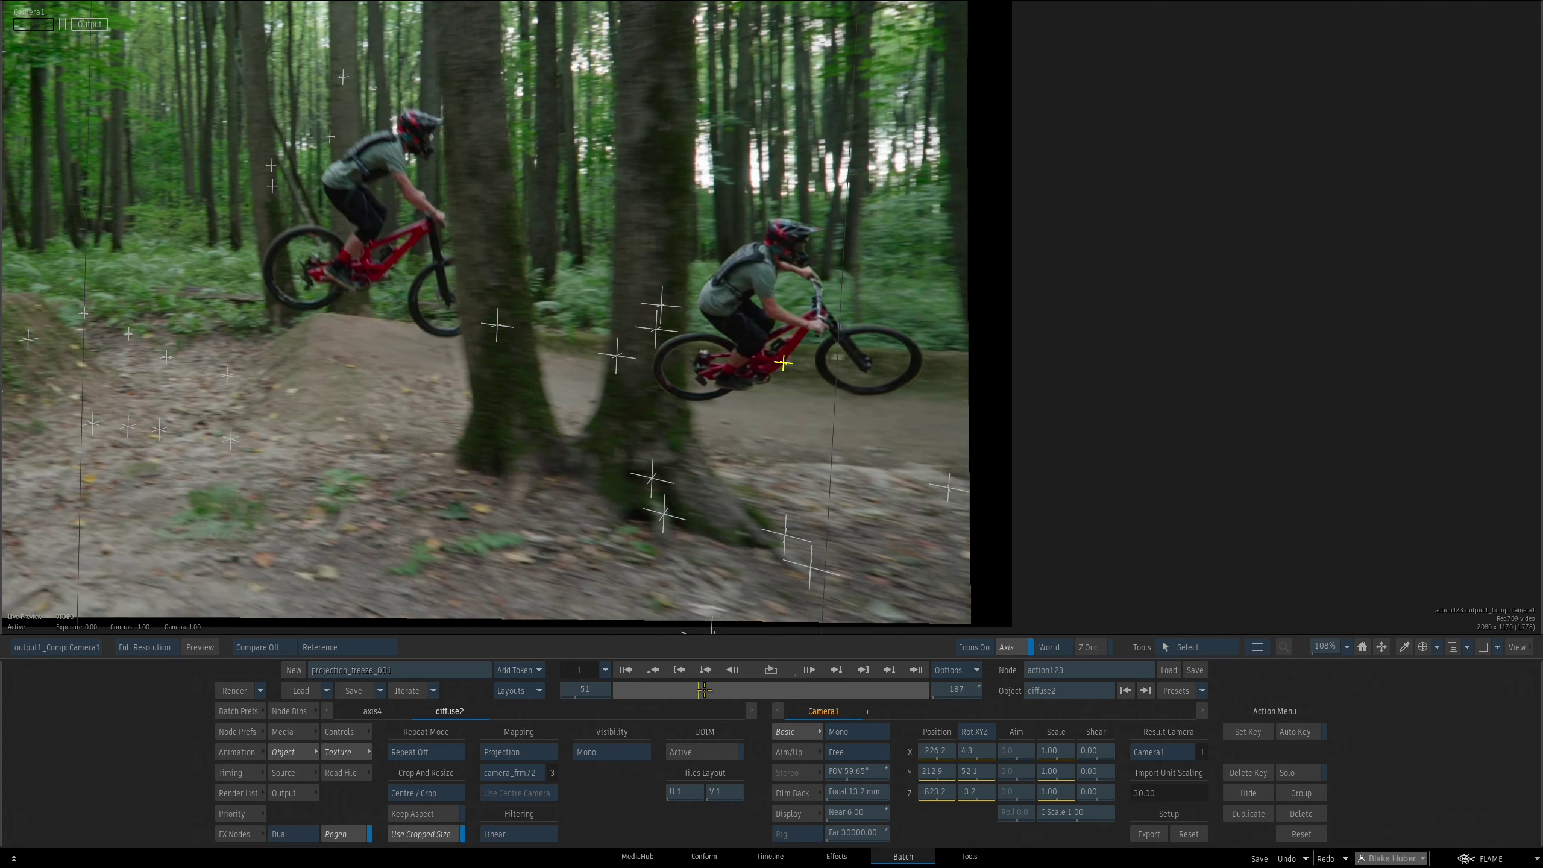
left_click_drag(704, 690, 734, 691)
left_click_drag(460, 278, 770, 332)
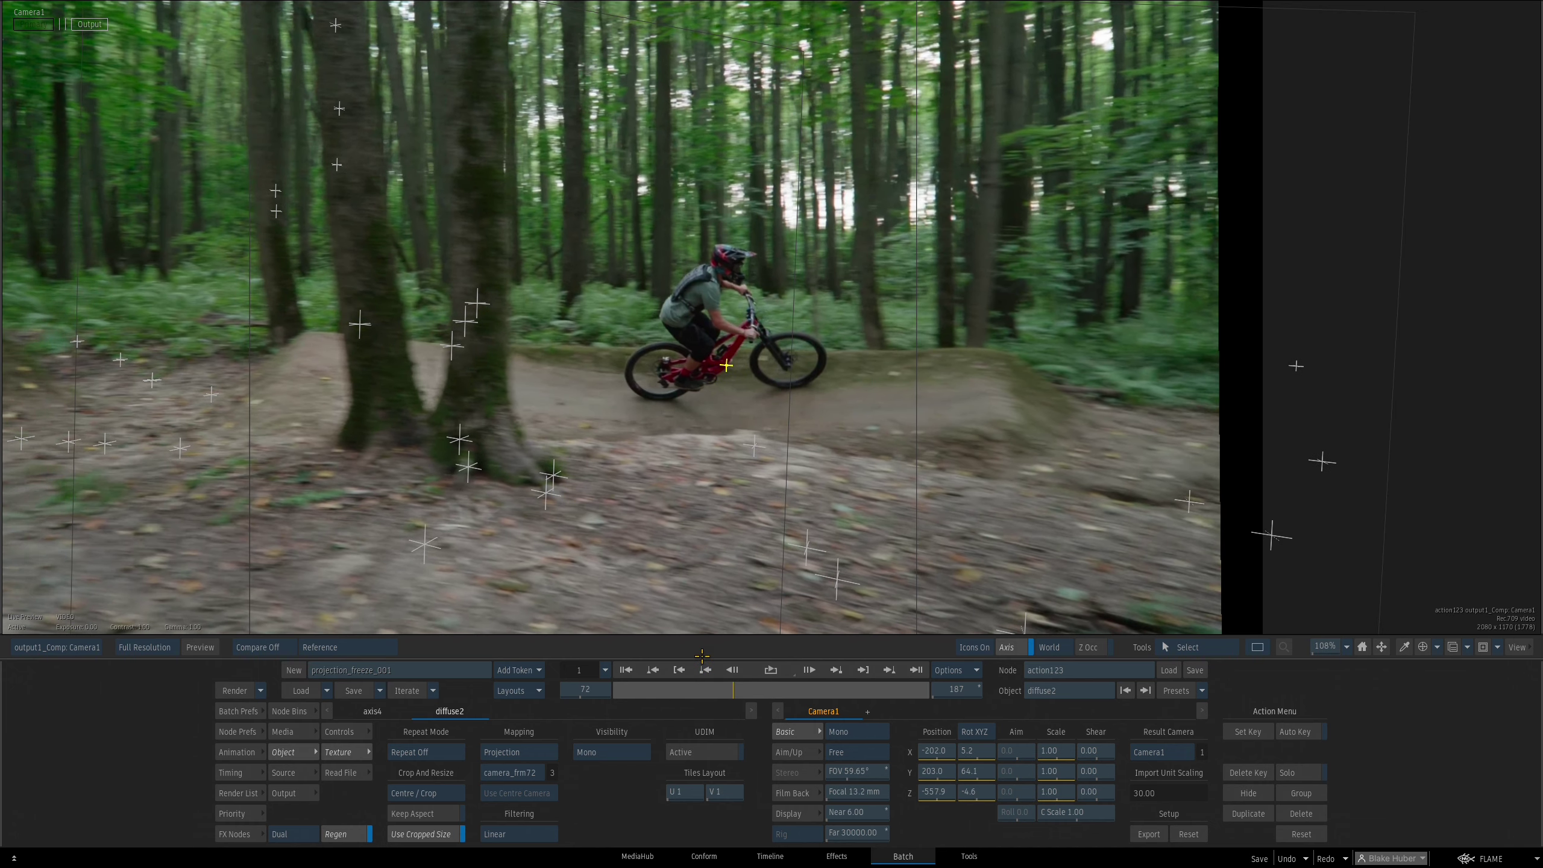
key("Right")
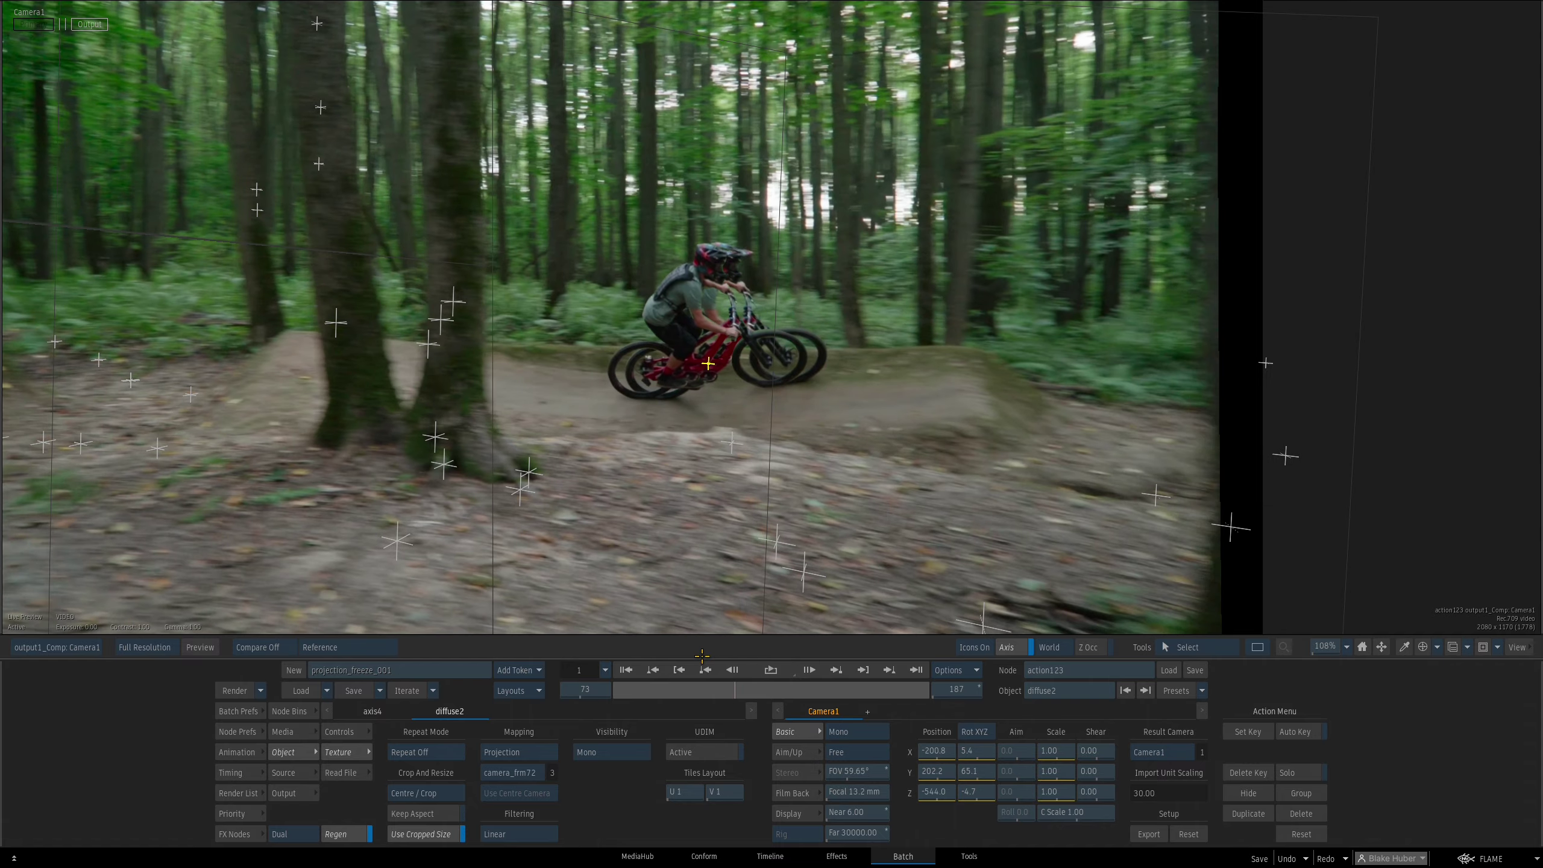
mouse_move(735, 690)
left_mouse_down()
mouse_move(774, 691)
mouse_move(727, 689)
left_mouse_up()
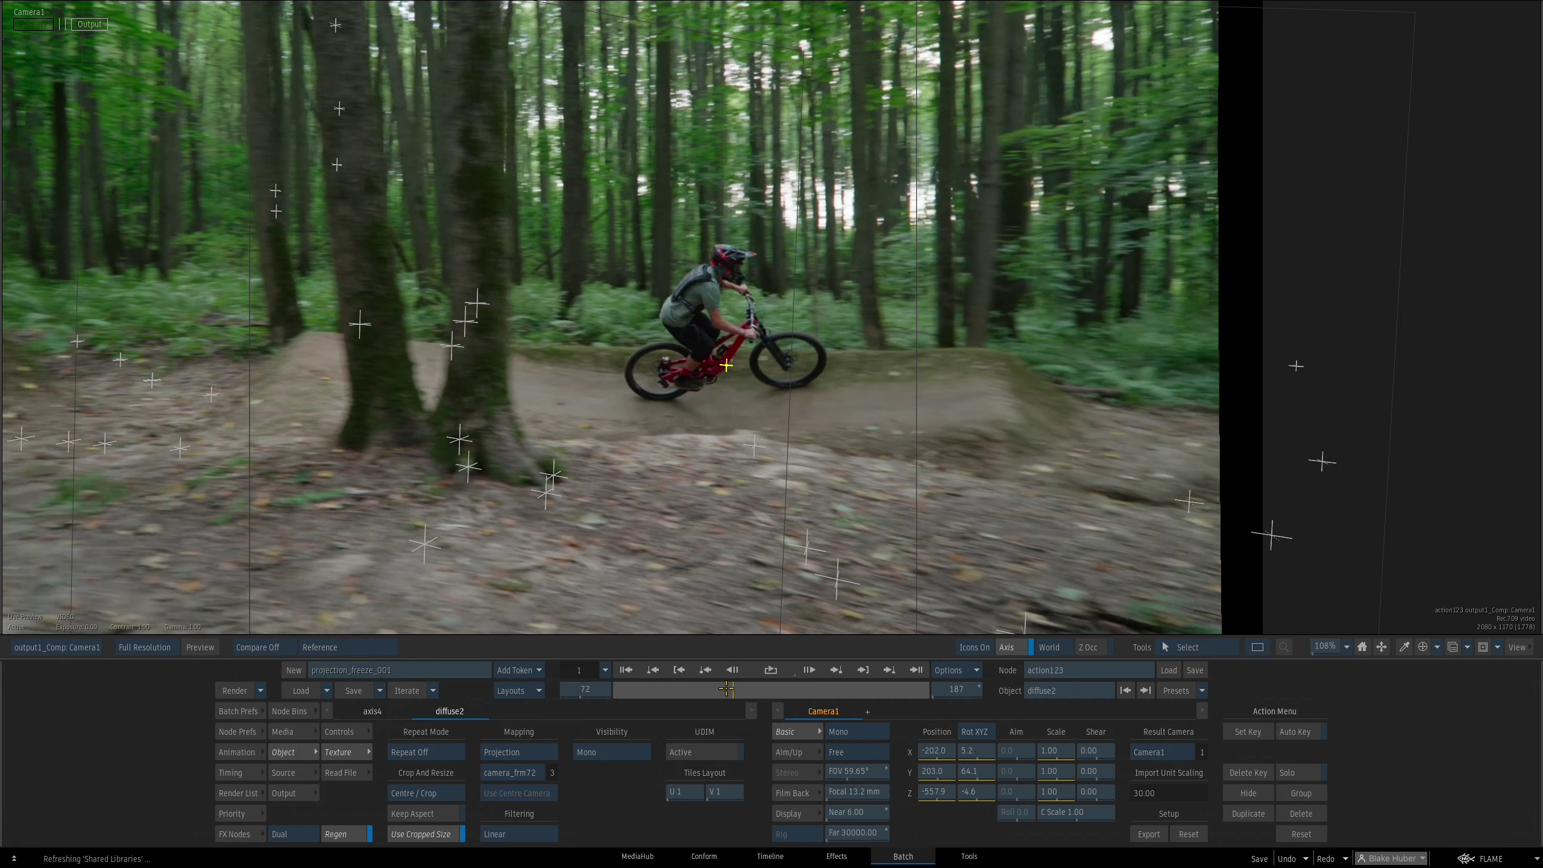
Enable Auto Key and set surface2's transparency to 100% at frame 72
left_click(1304, 731)
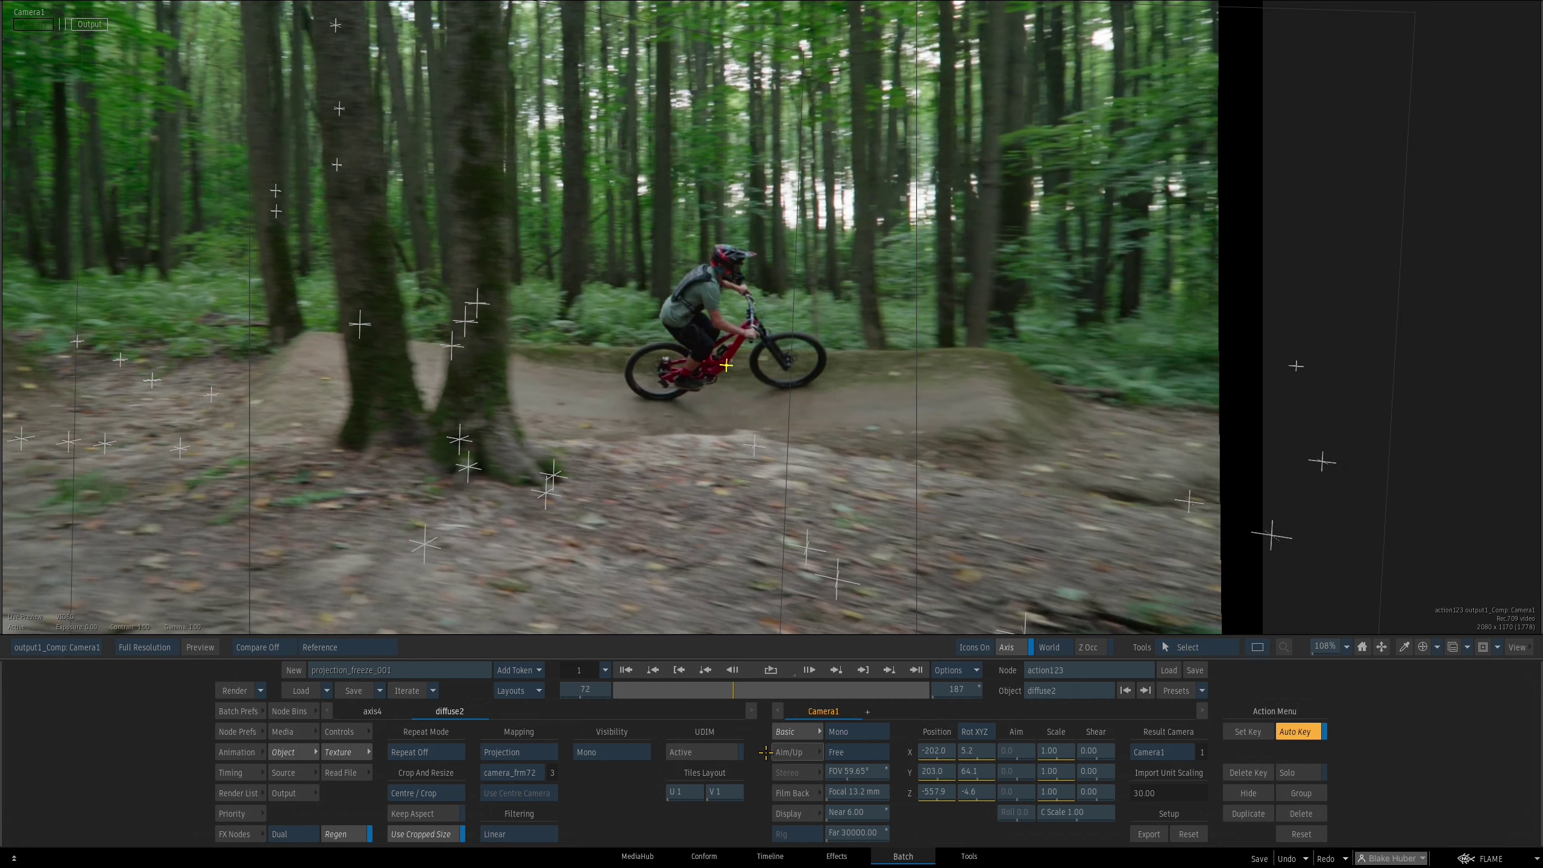
key("F8")
left_click_drag(932, 515, 929, 516)
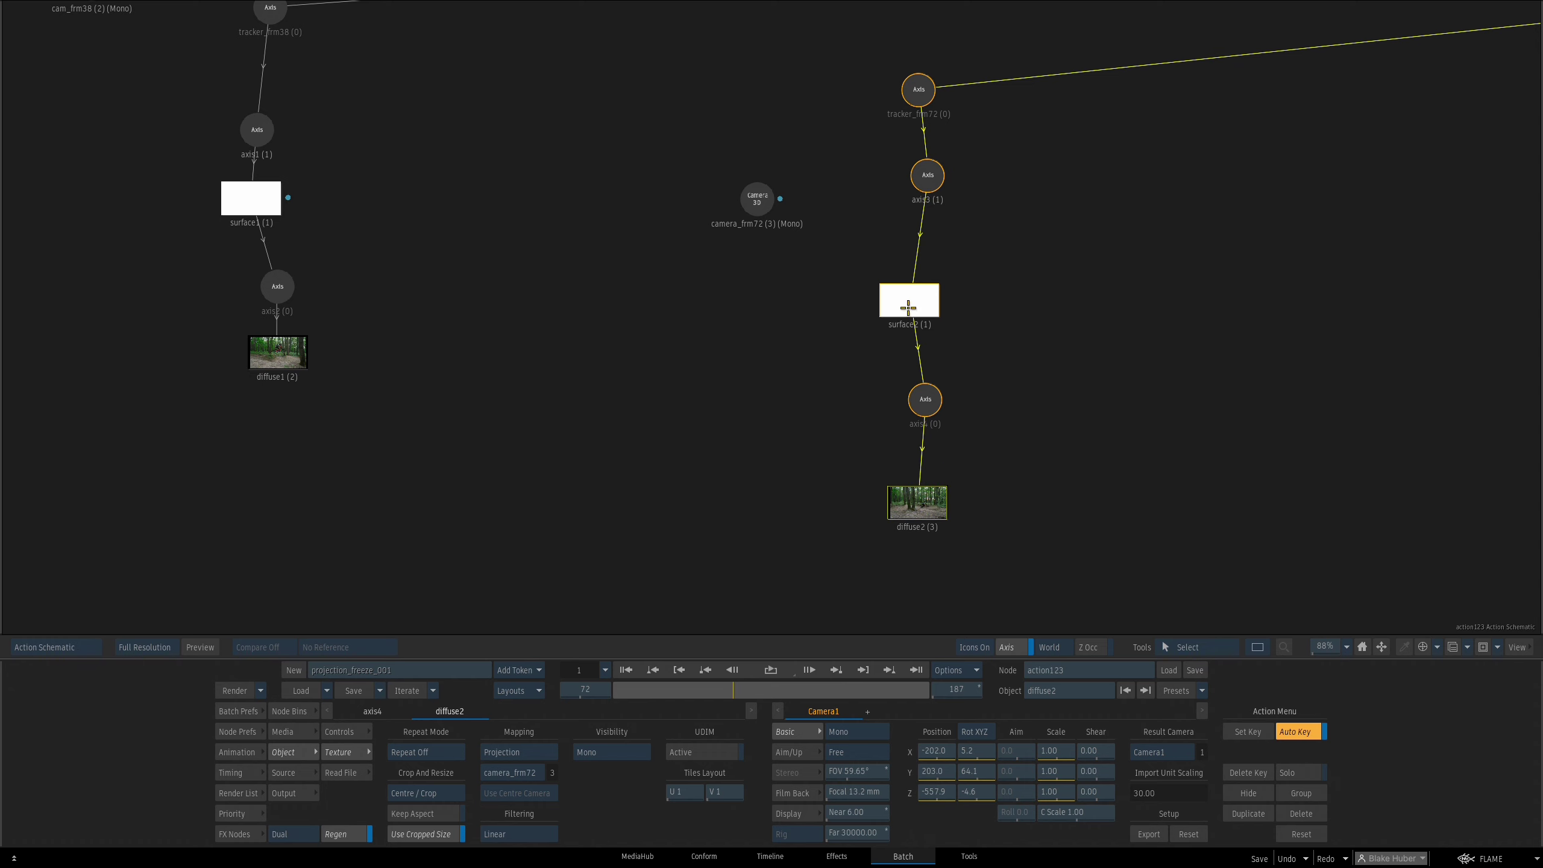
left_click_drag(909, 297, 915, 310)
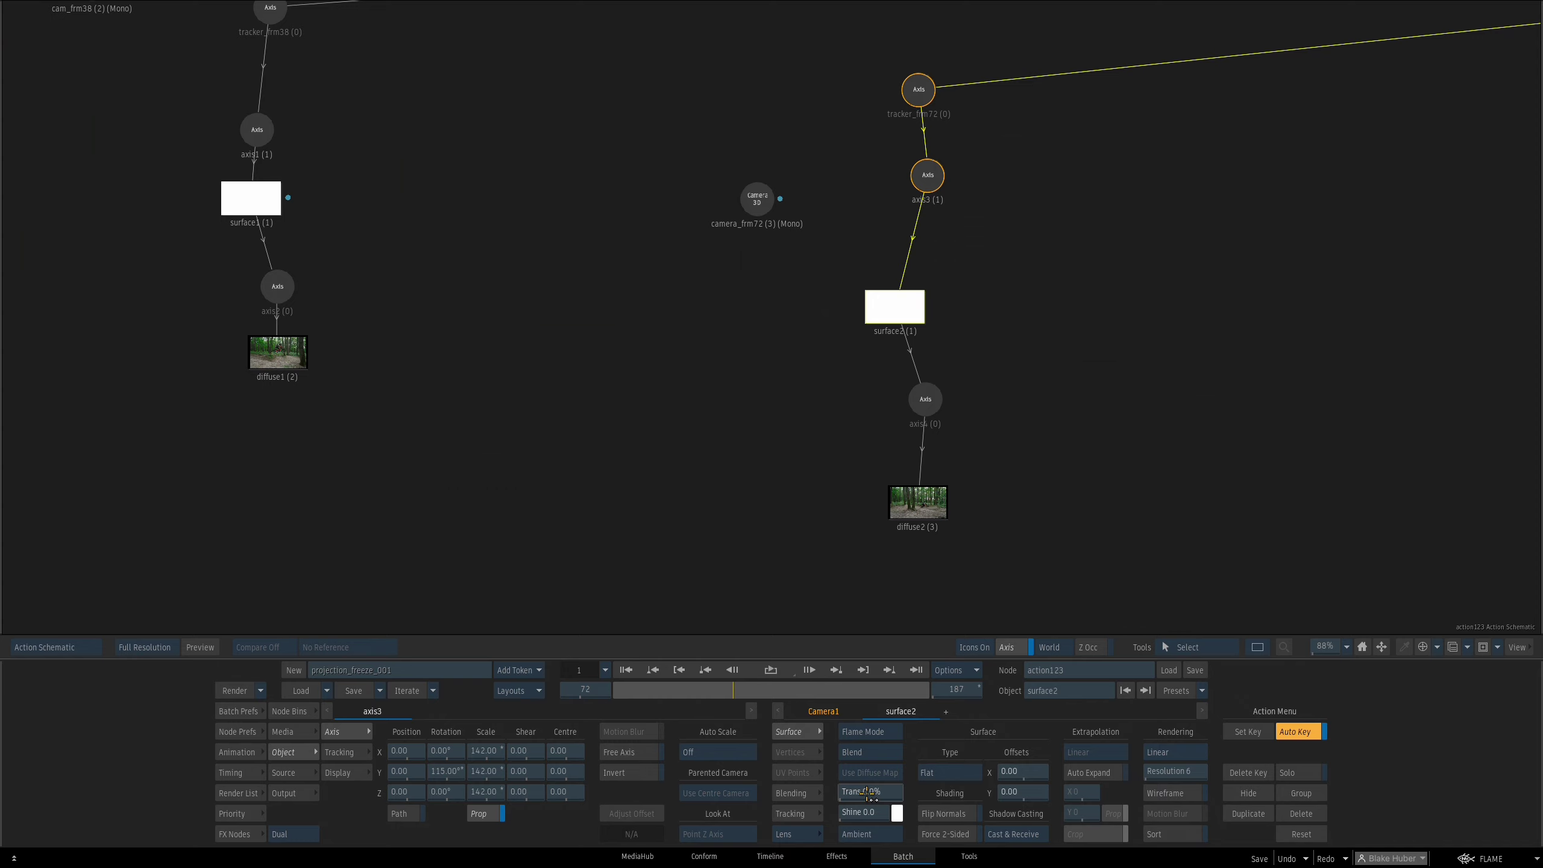
key("F4")
left_click_drag(859, 793, 1163, 795)
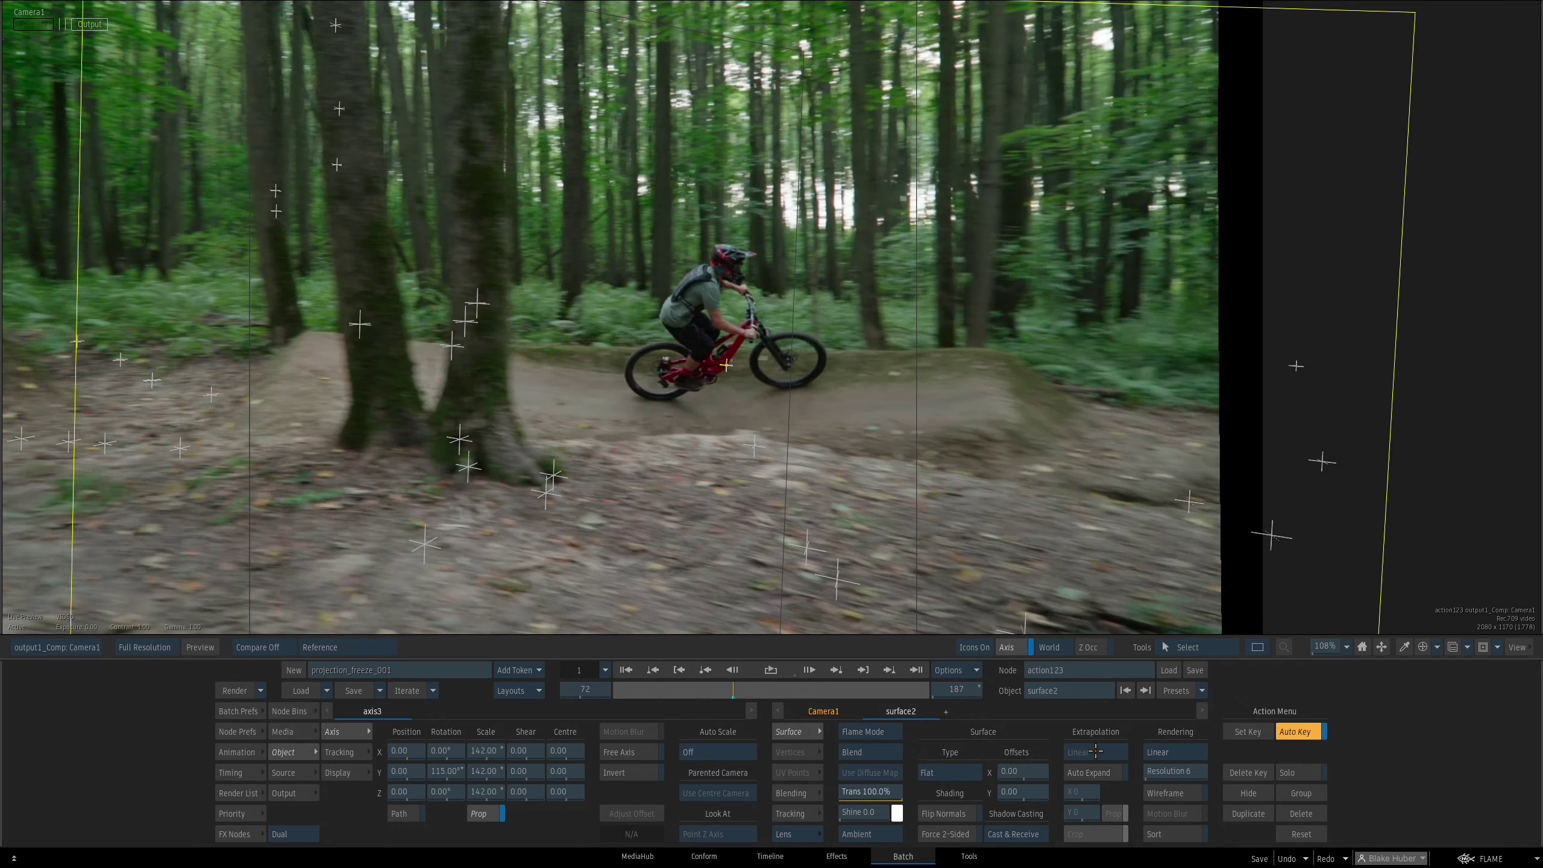
Key surface2's transparency to 0% at frame 71, and play past frame 72 to check the switch
key("Left")
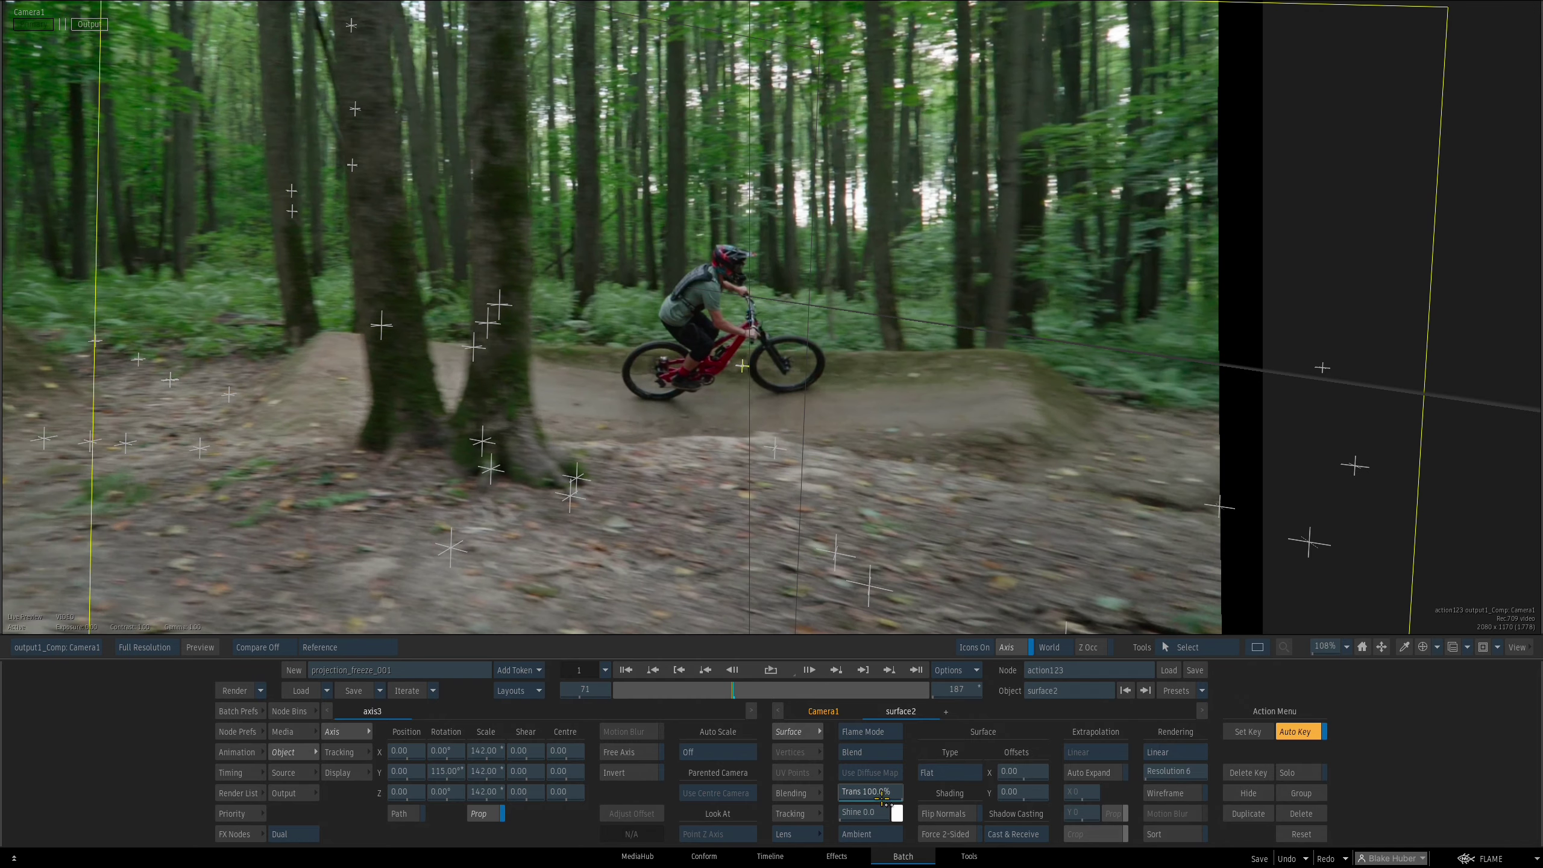
left_click_drag(869, 792, 517, 792)
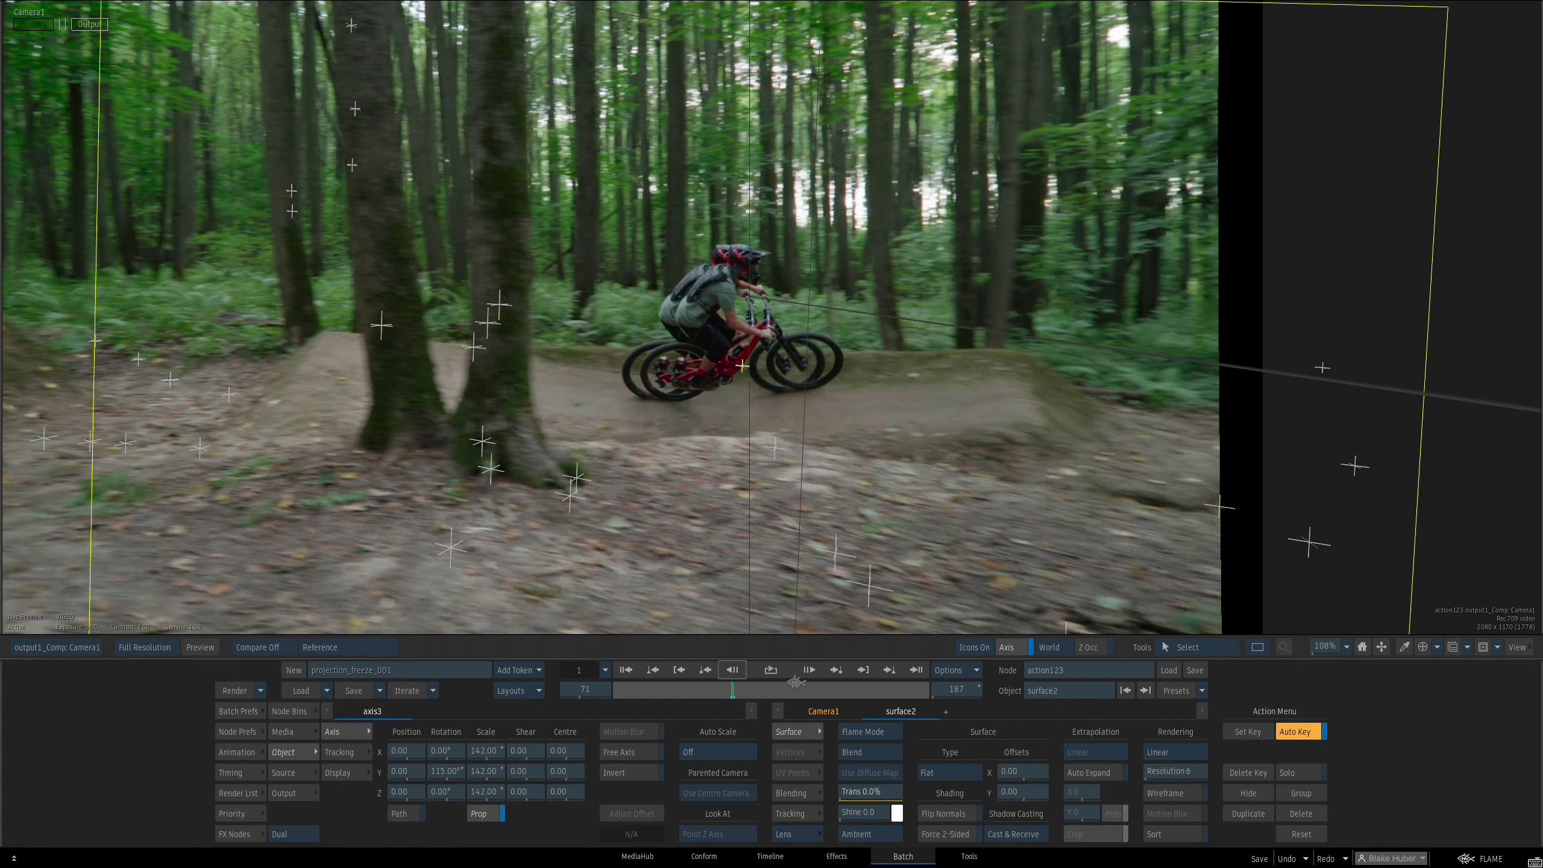
key("Right")
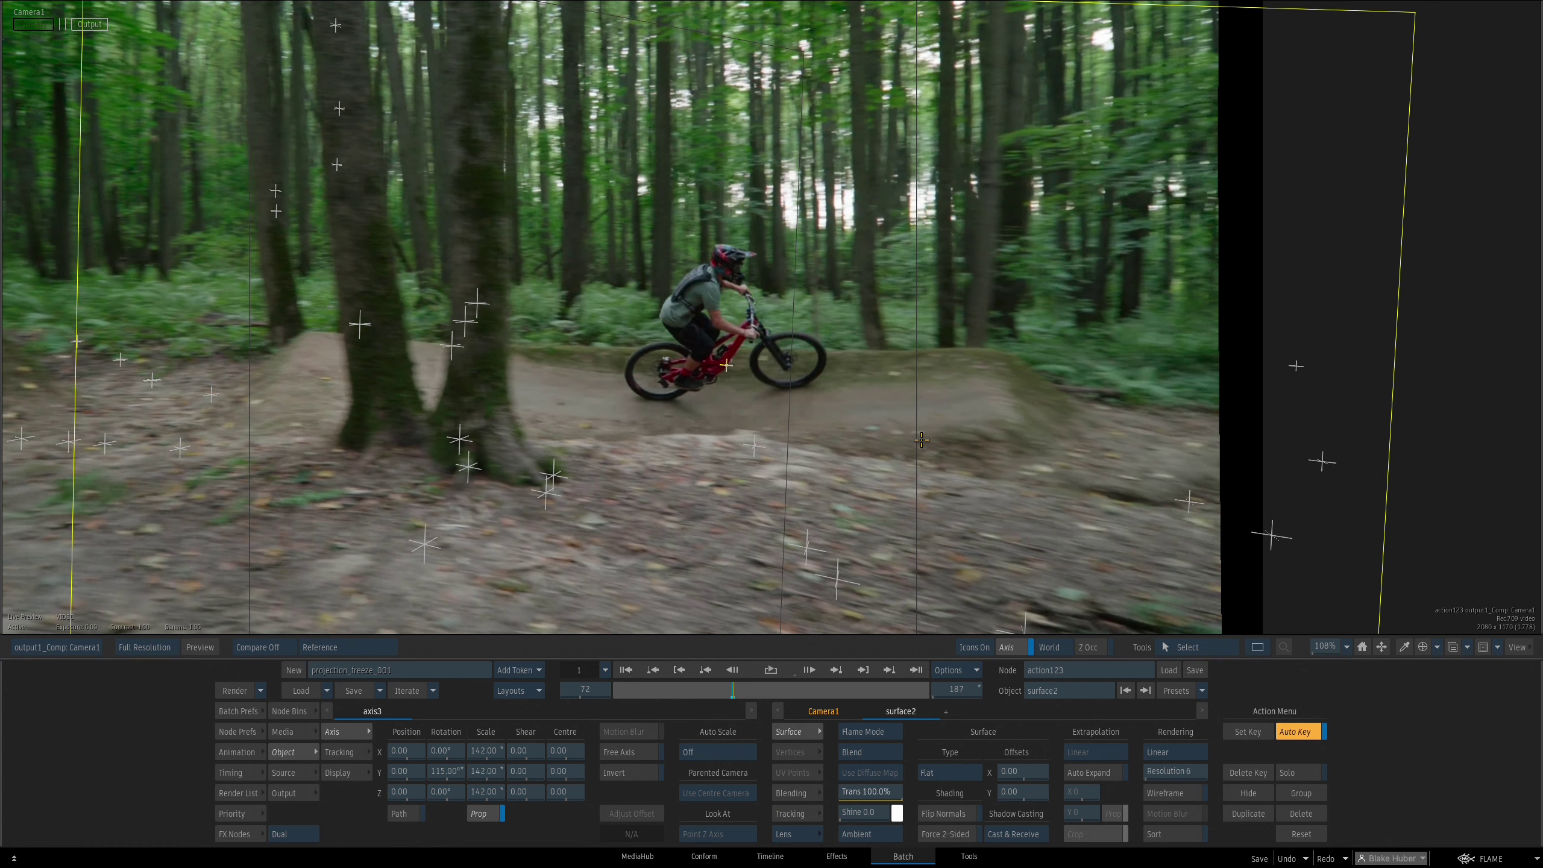
key("space")
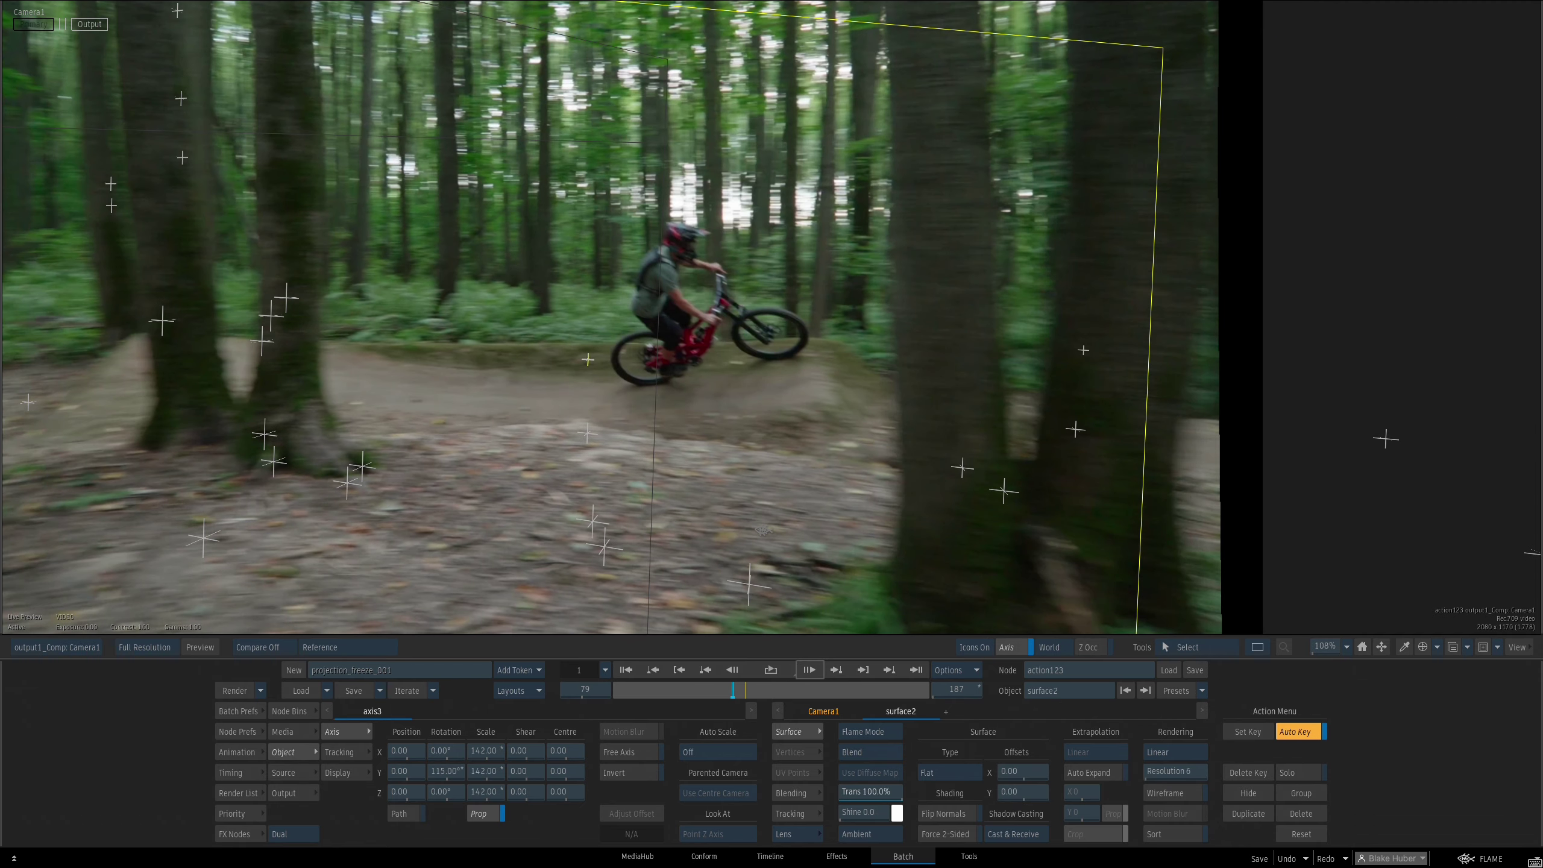
key("space")
left_click_drag(819, 484, 860, 611)
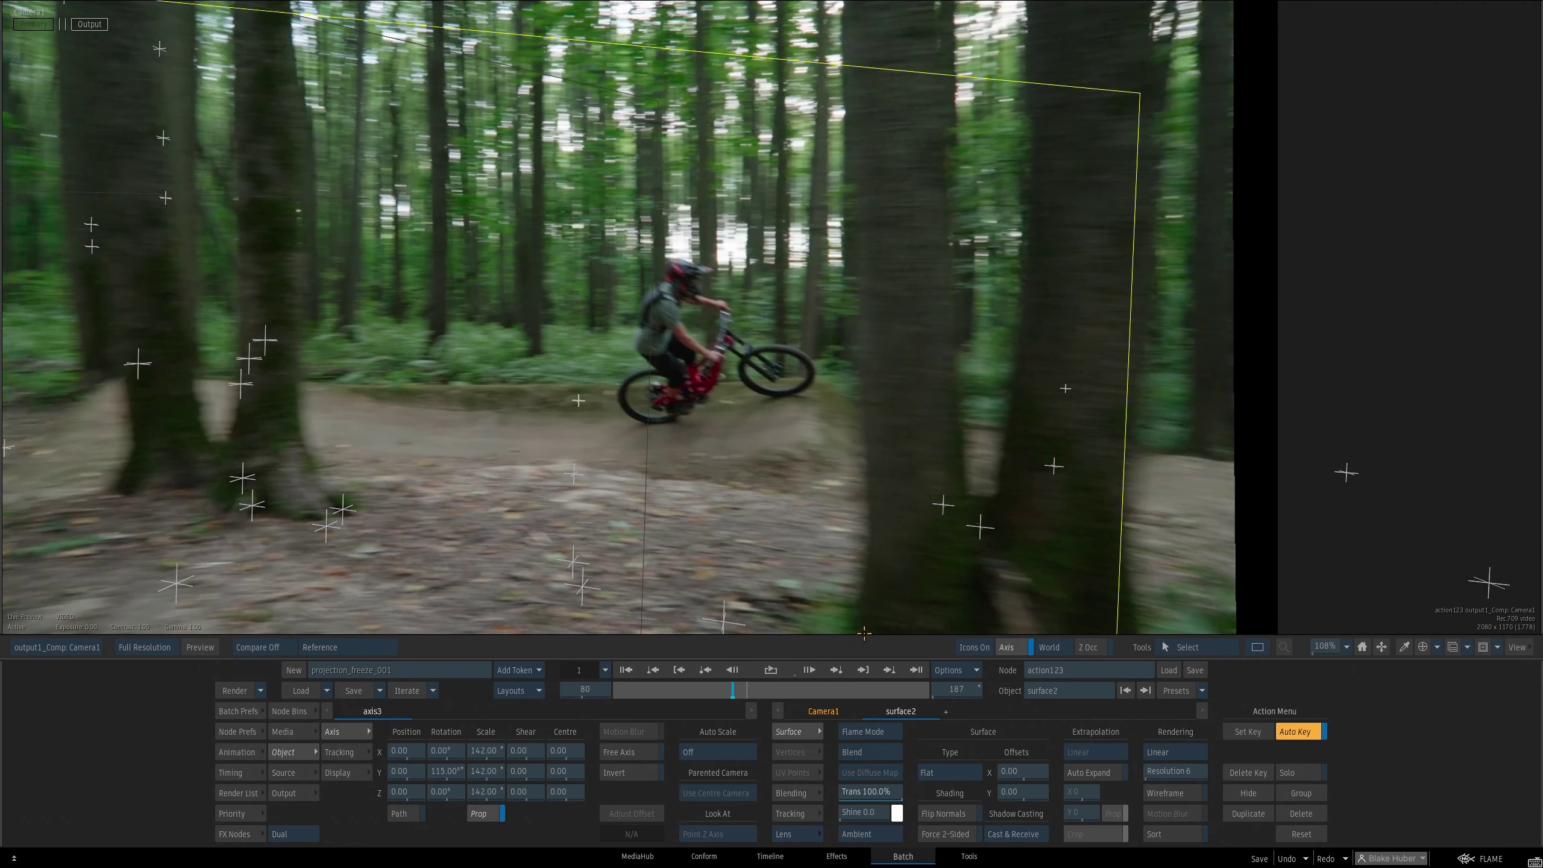
Scrub back before frame 72 and inspect the projected biker on surface2 from the front view
key("F5")
left_click_drag(937, 497, 704, 690)
left_click_drag(966, 504, 743, 496)
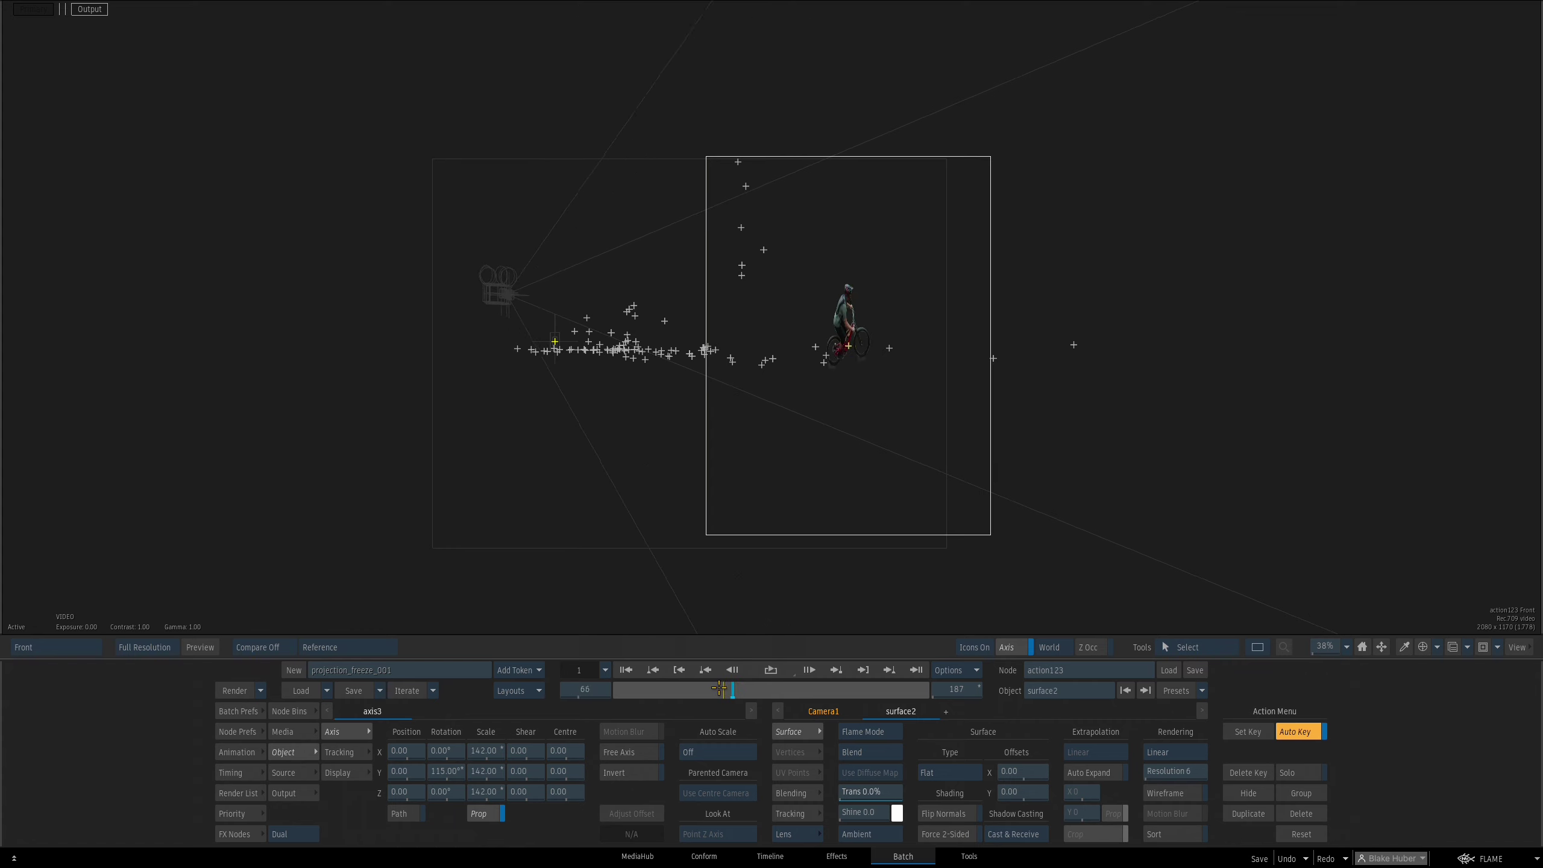
Examine from the top view how the moving camera, the projection cameras and the surfaces relate while scrubbing through the shot
key("F6")
left_click_drag(819, 534, 950, 332)
left_click_drag(981, 392, 1009, 392)
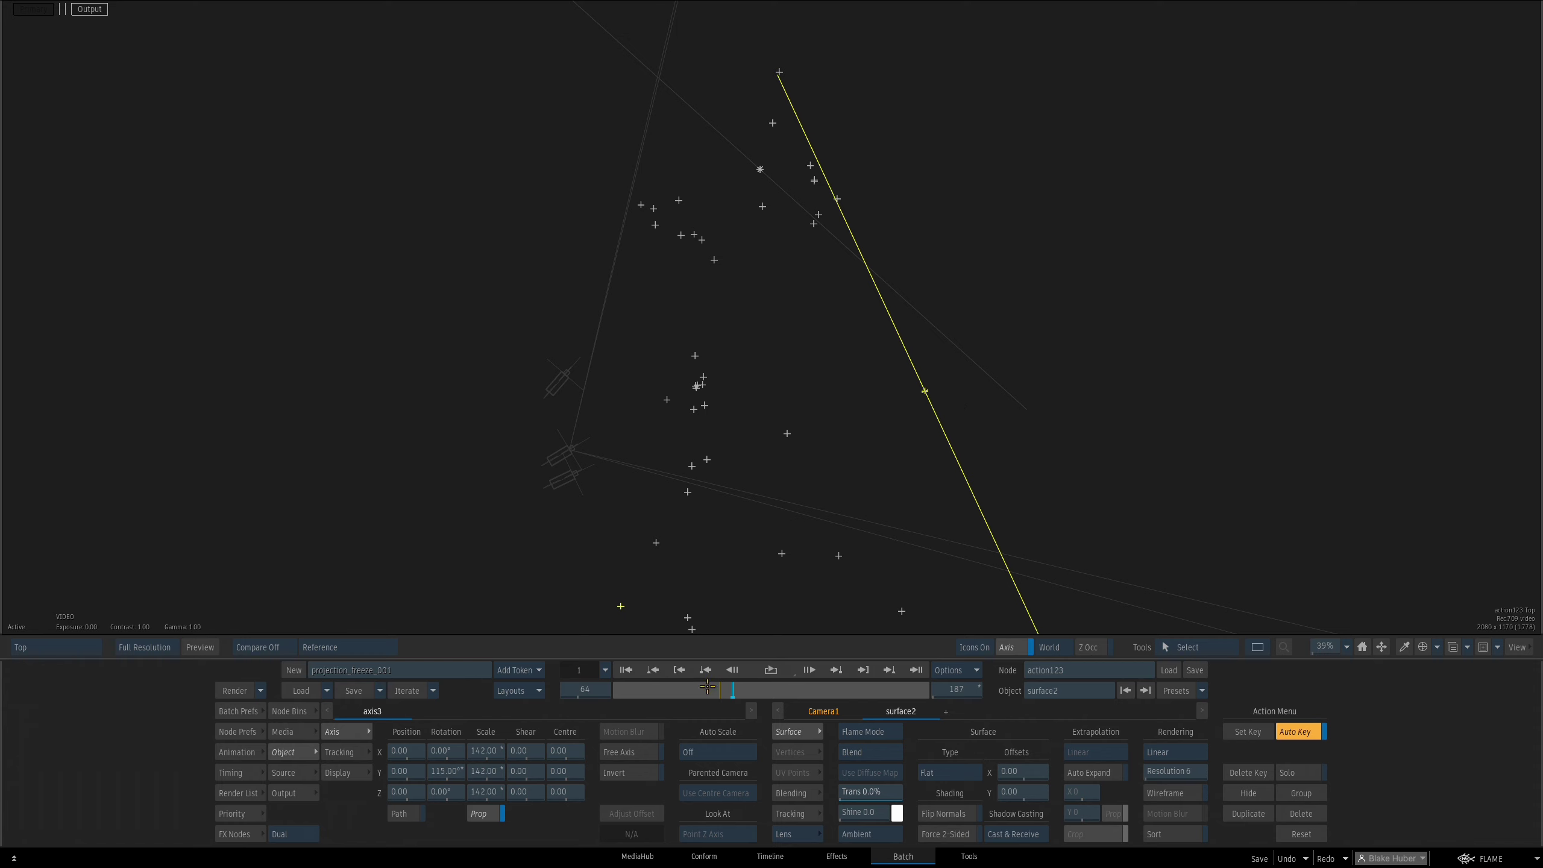
mouse_move(716, 689)
left_mouse_down()
mouse_move(687, 688)
mouse_move(715, 689)
left_mouse_up()
left_click_drag(683, 538, 916, 423)
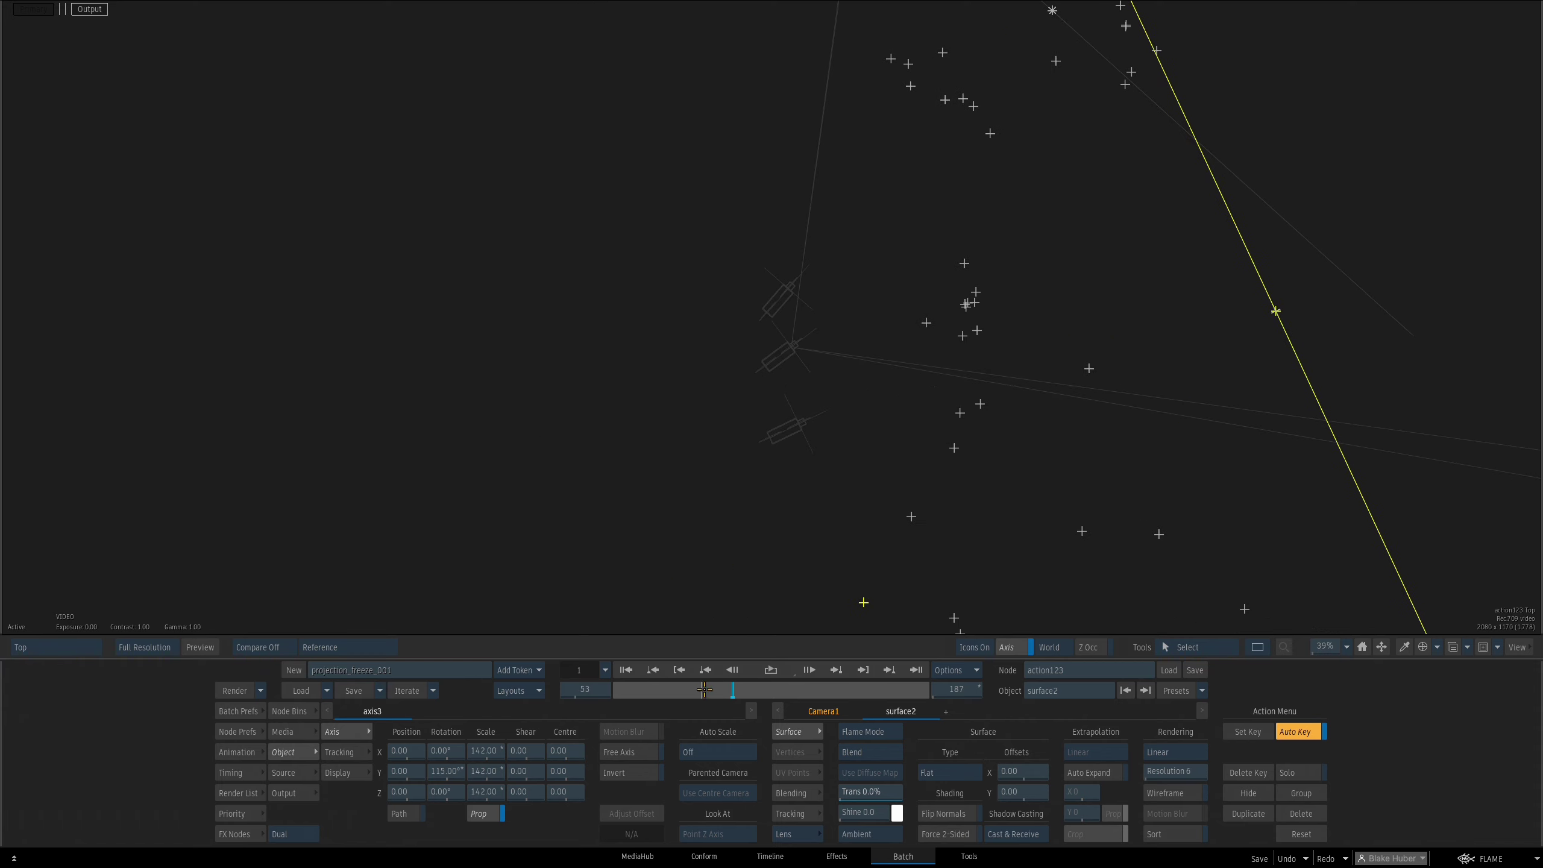
left_click_drag(780, 528, 747, 604)
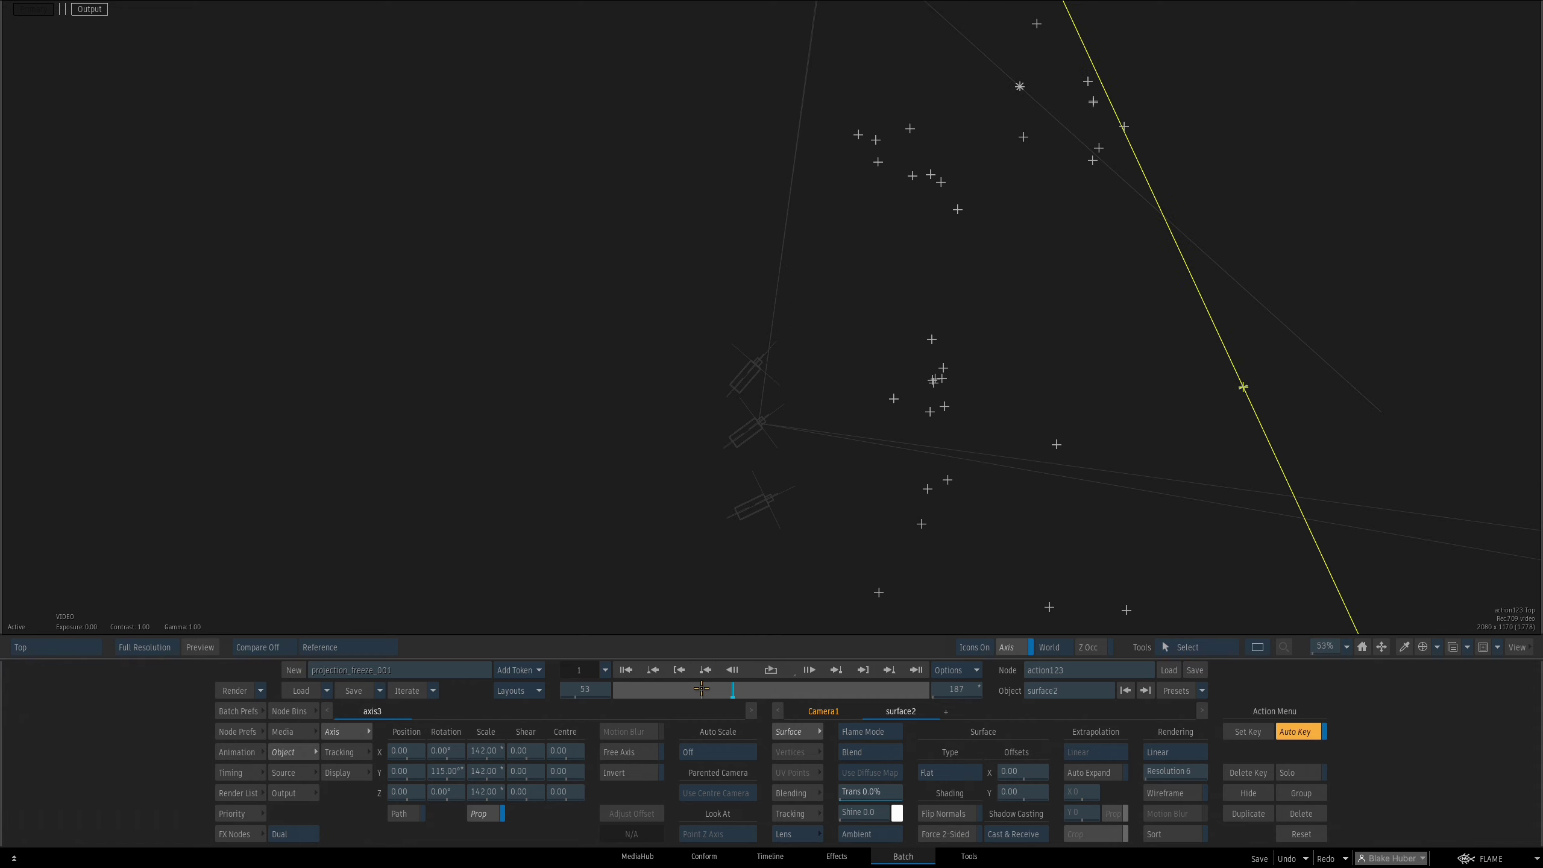
left_click_drag(701, 689, 722, 662)
left_click_drag(847, 510, 787, 514, "ctrl")
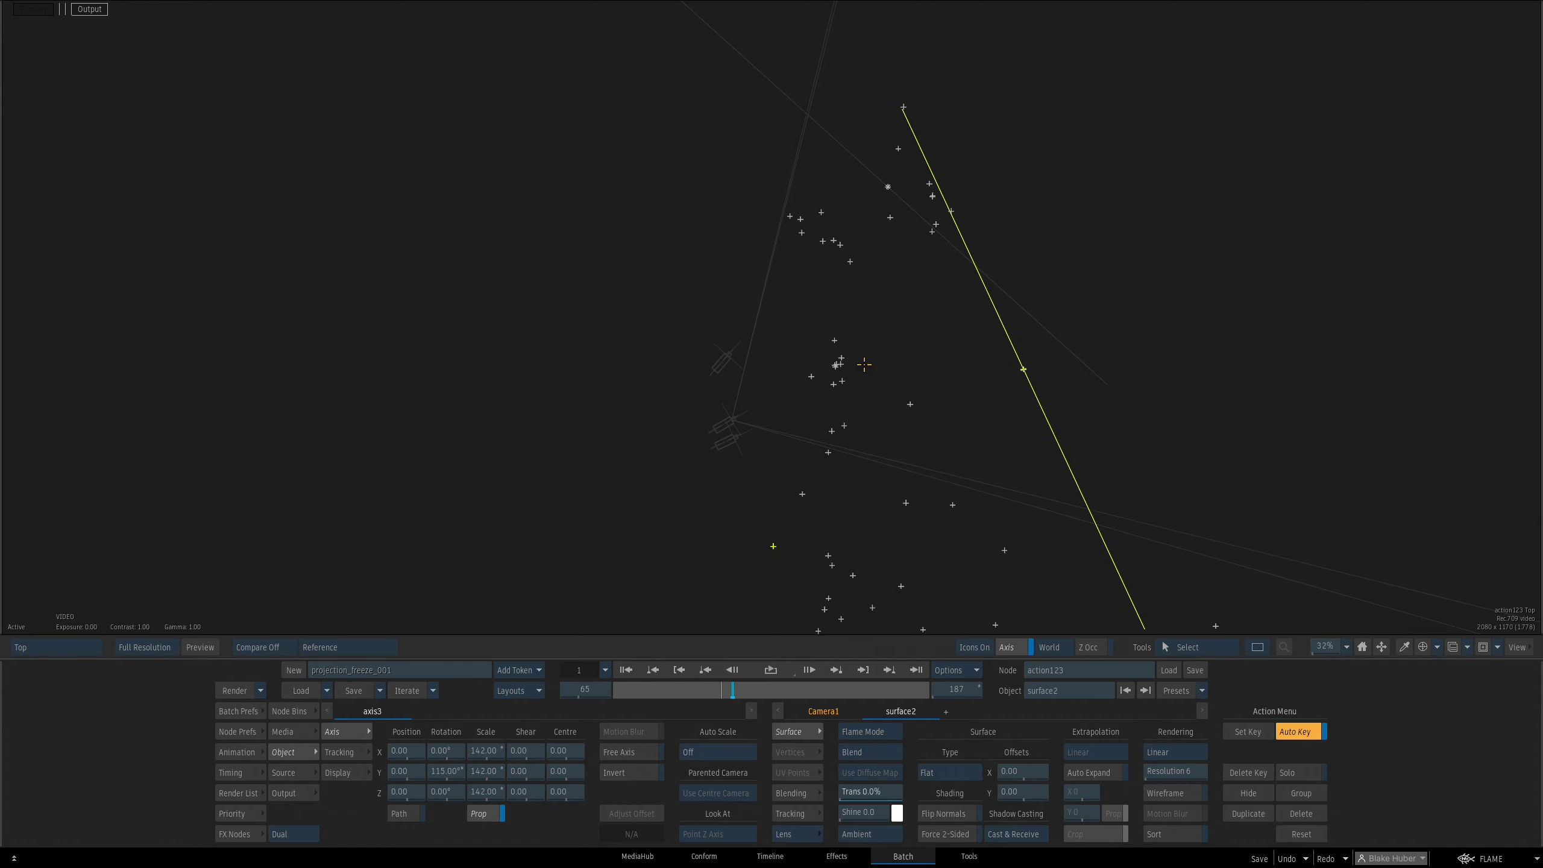
left_click_drag(925, 387, 748, 319)
left_click(690, 194)
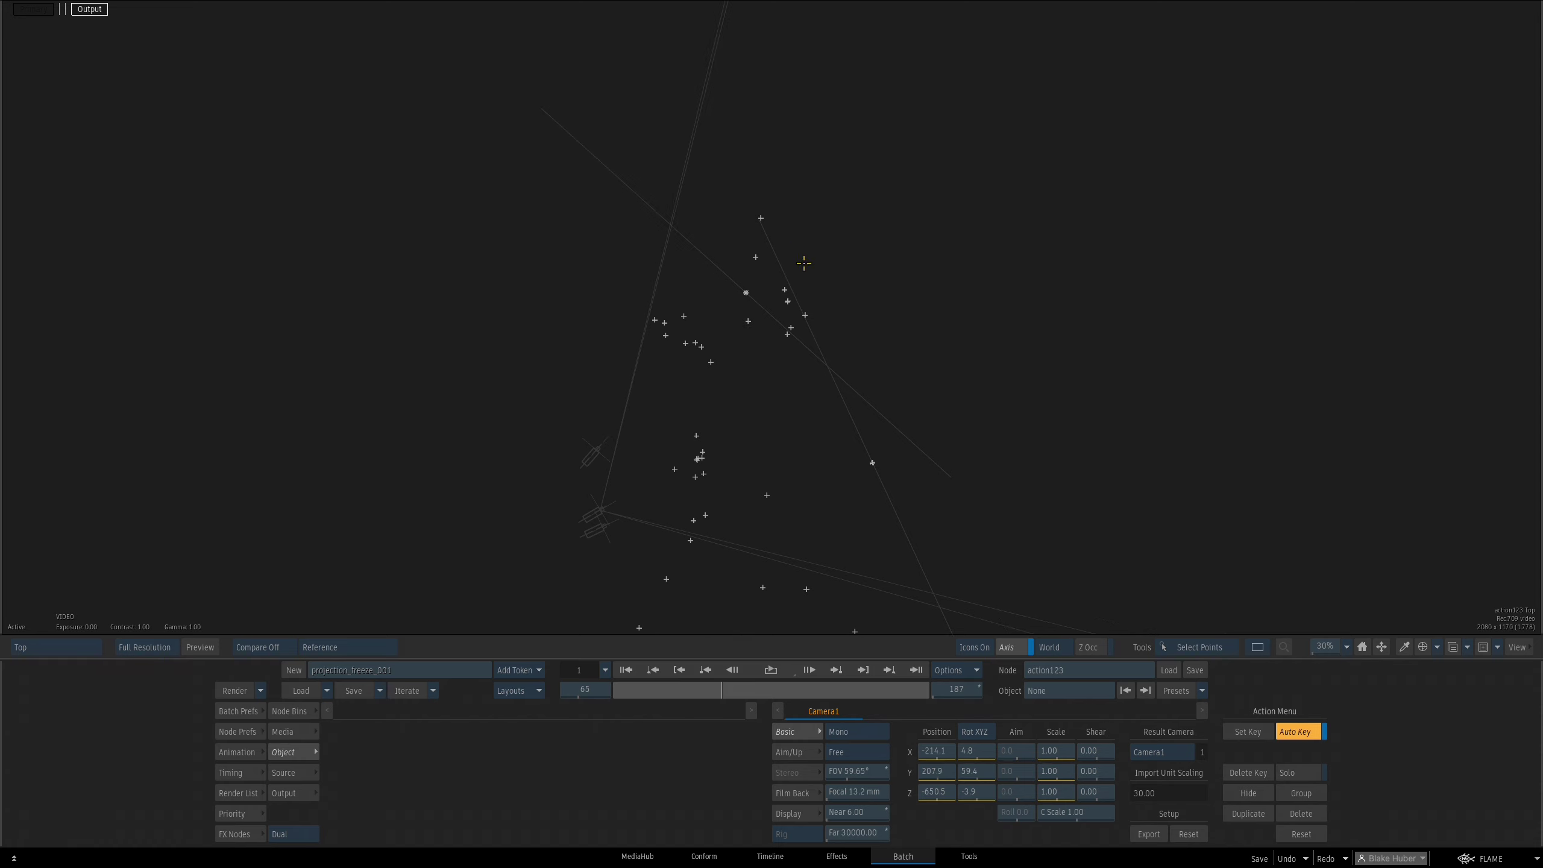
left_click_drag(888, 415, 811, 357, "ctrl")
left_click_drag(728, 699, 691, 685)
Compare both projected bikers in the camera and side views while scrubbing past frame 72
key("F4")
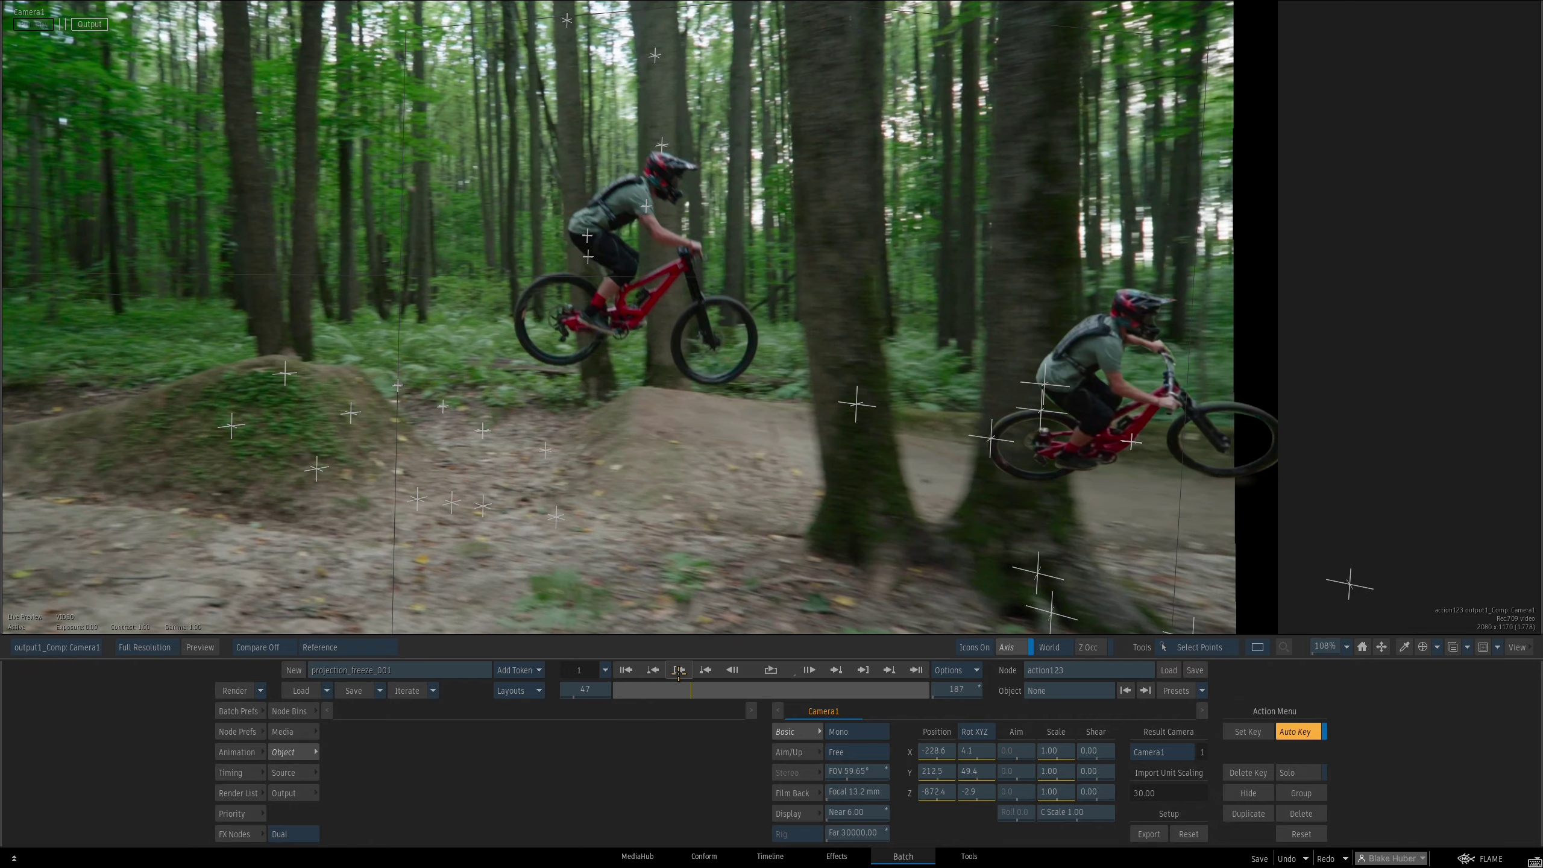
key("F1")
left_click_drag(795, 489, 753, 530)
key("F5")
left_click_drag(689, 691, 667, 691)
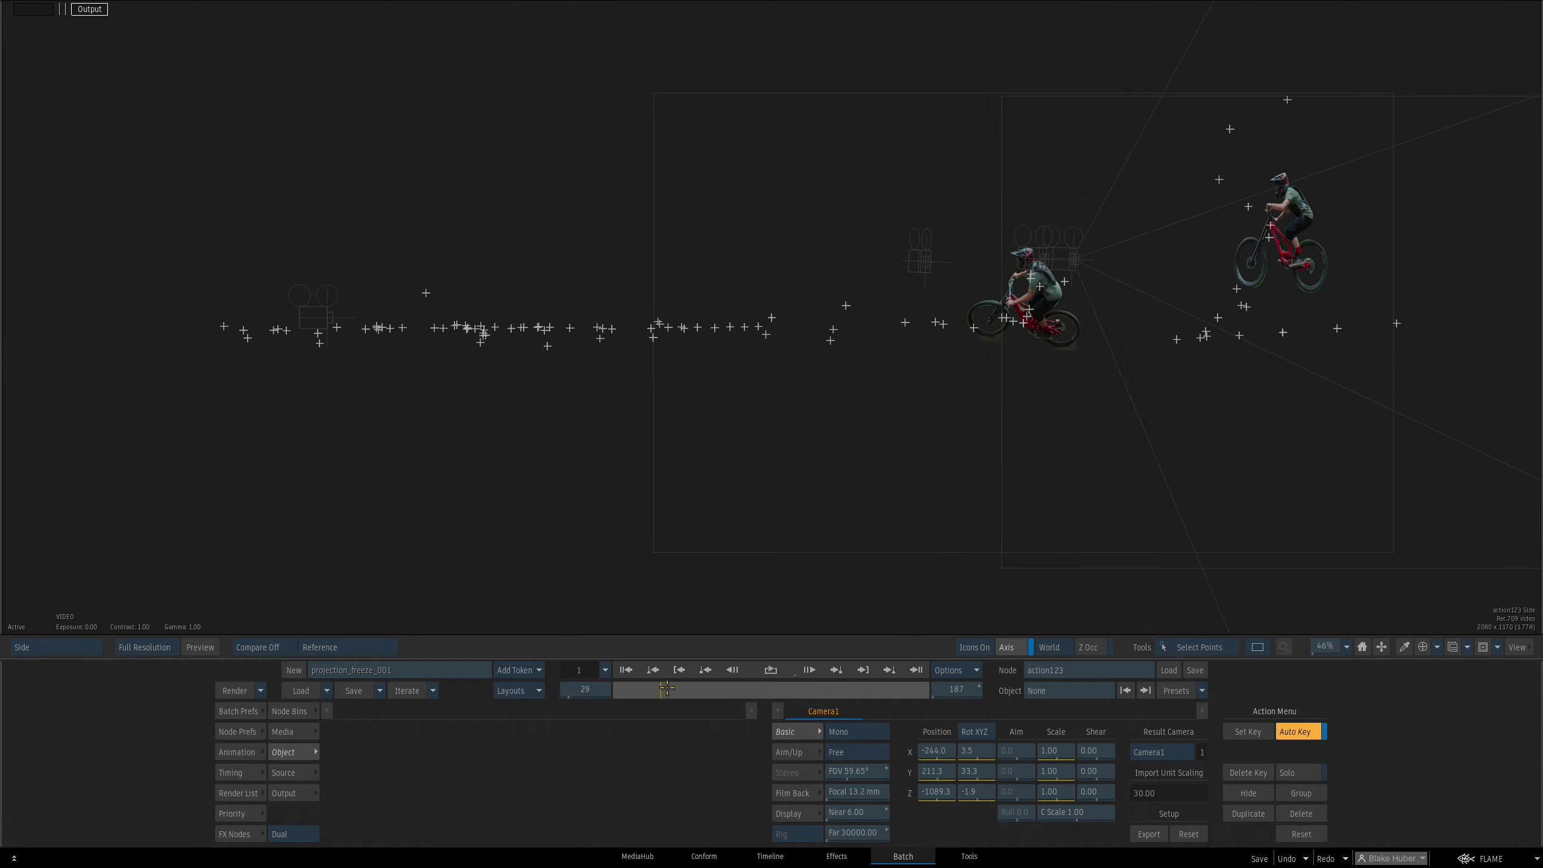
left_click_drag(889, 476, 752, 493)
left_click_drag(871, 365, 1019, 434)
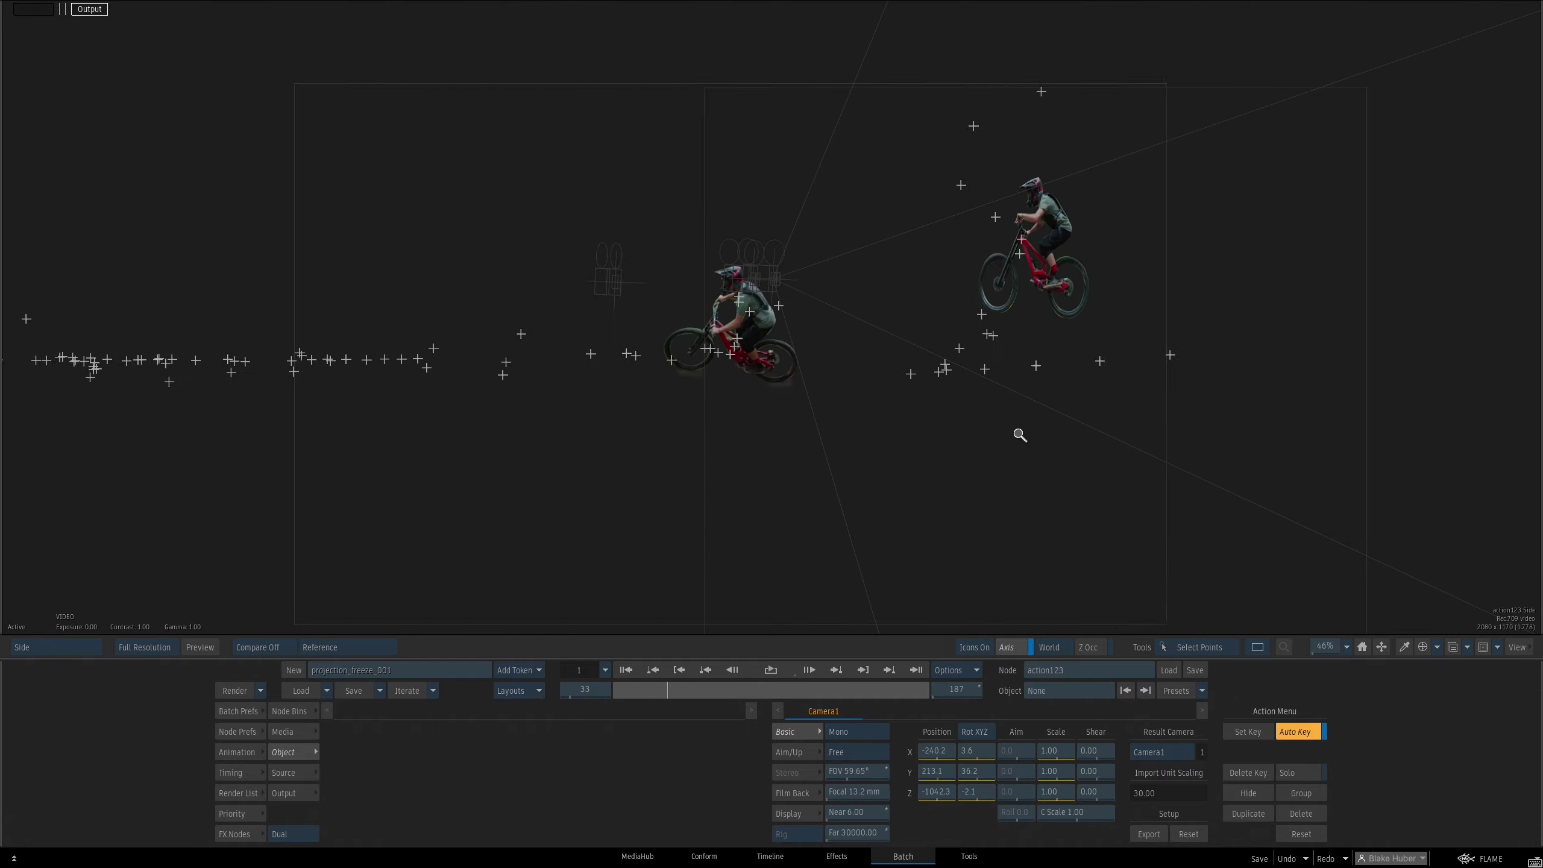
left_click_drag(670, 687, 737, 670)
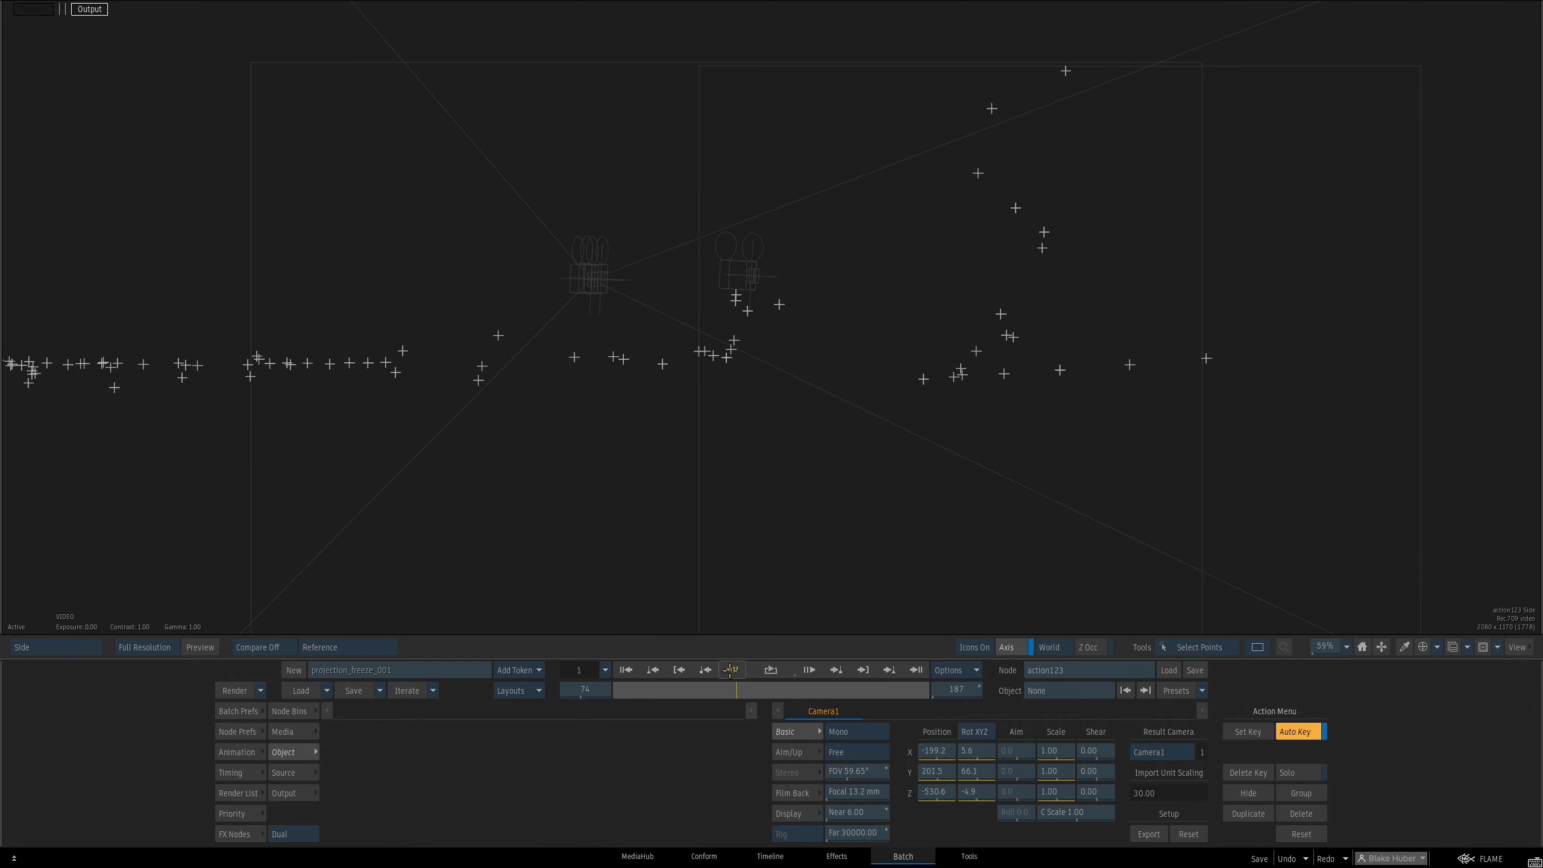
Check in the camera view how the projected biker overlaps the foreground tree trunks before frame 72
key("F4")
left_click_drag(836, 520, 705, 516)
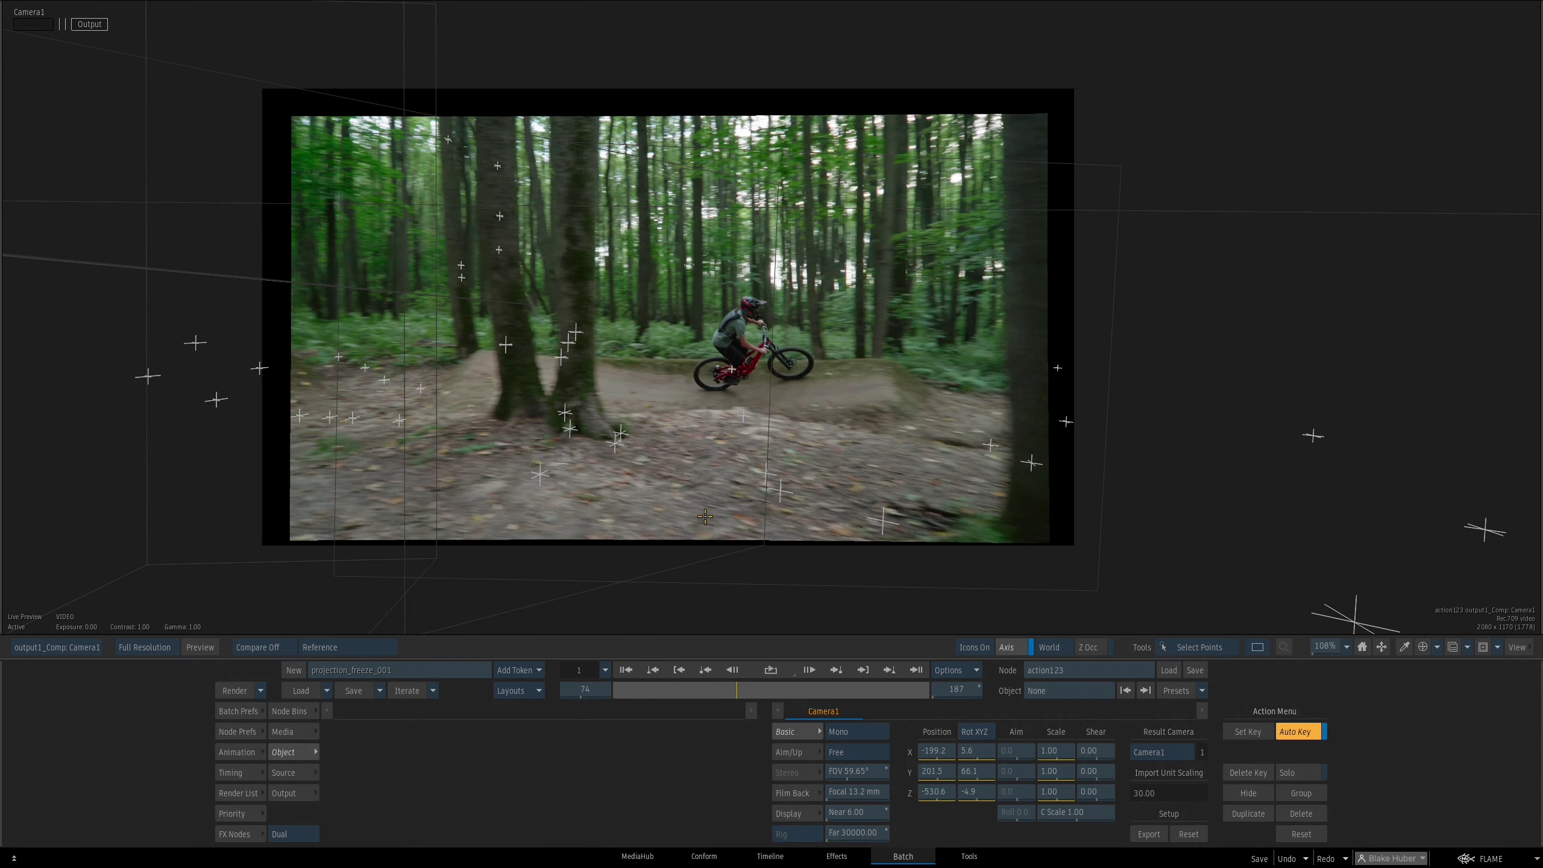
left_click_drag(737, 683, 718, 691)
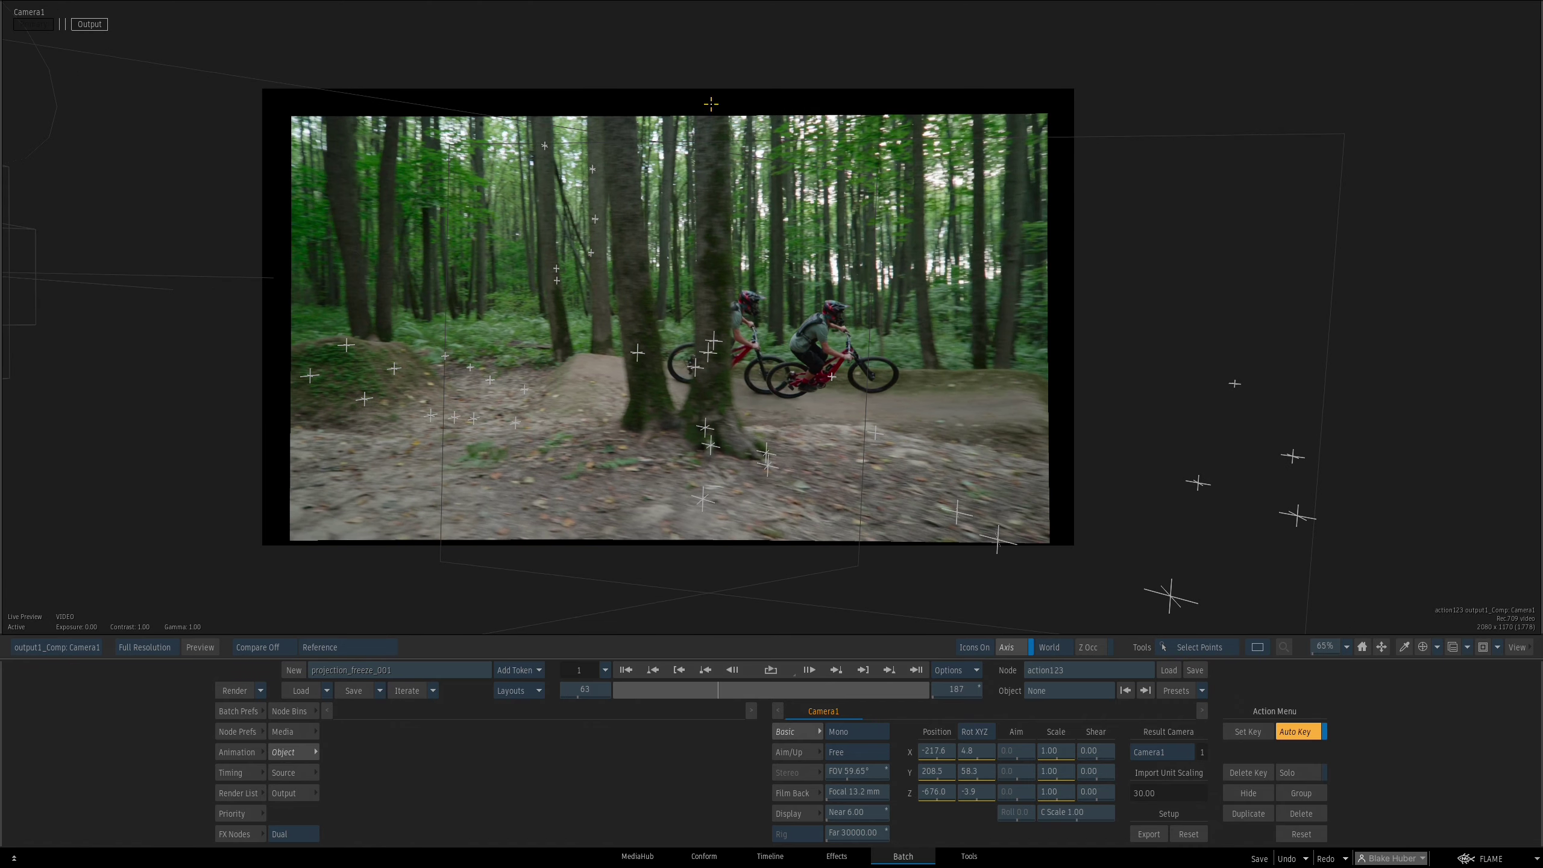
left_click_drag(1070, 439, 823, 465)
Return to the batch schematic, add a GMask Tracer node fed by bmxSource, and open it to view its source
key("Escape")
left_click_drag(966, 436, 912, 443)
left_click_drag(875, 264, 872, 268)
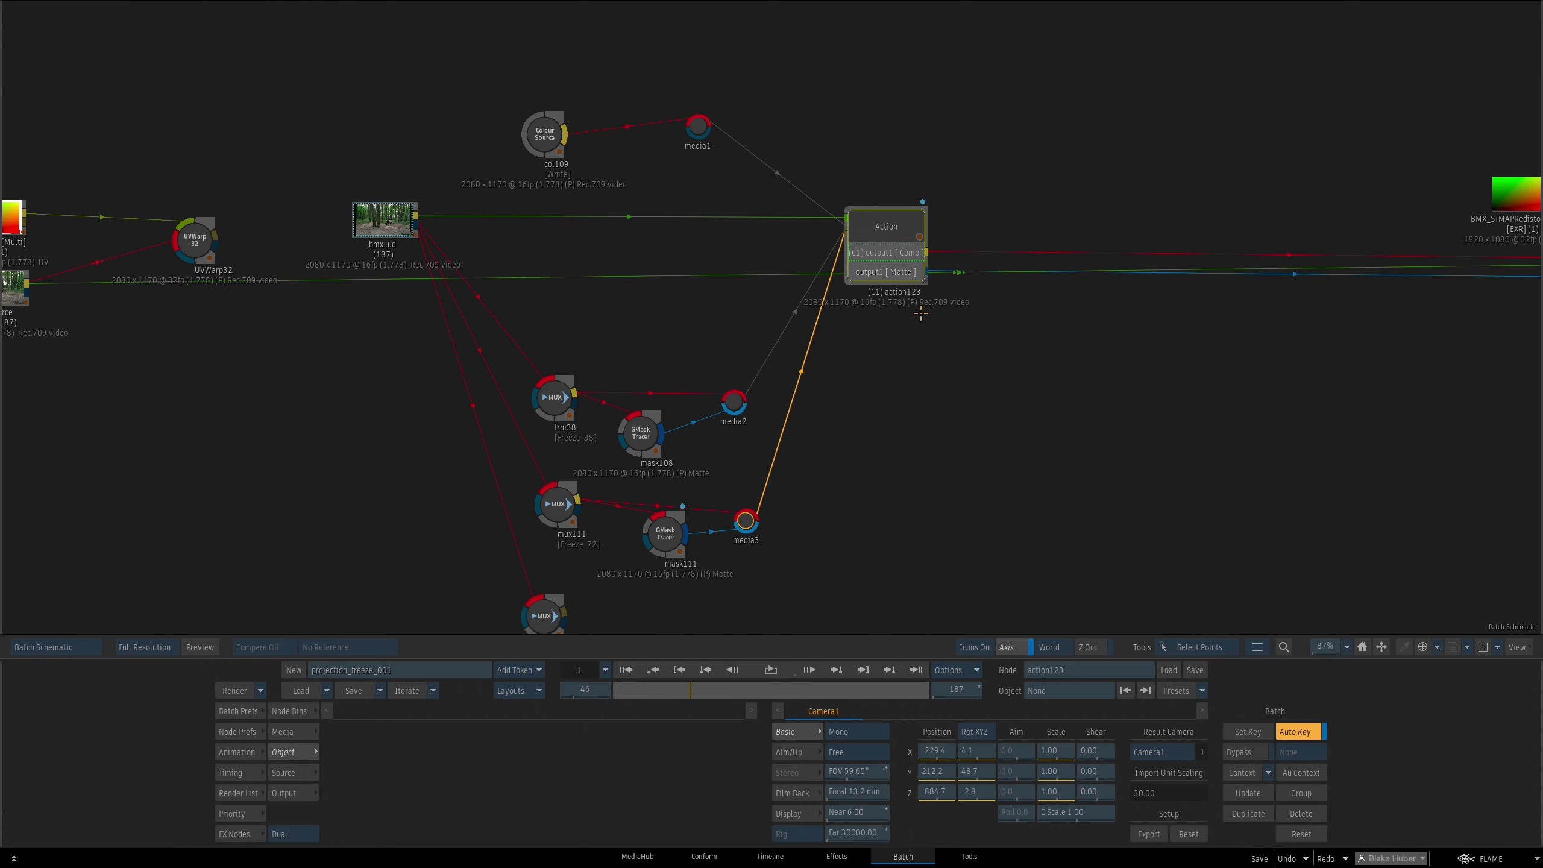
scroll(921, 313, "down", 3)
left_click_drag(1007, 417, 1055, 433)
left_click_drag(229, 332, 225, 335)
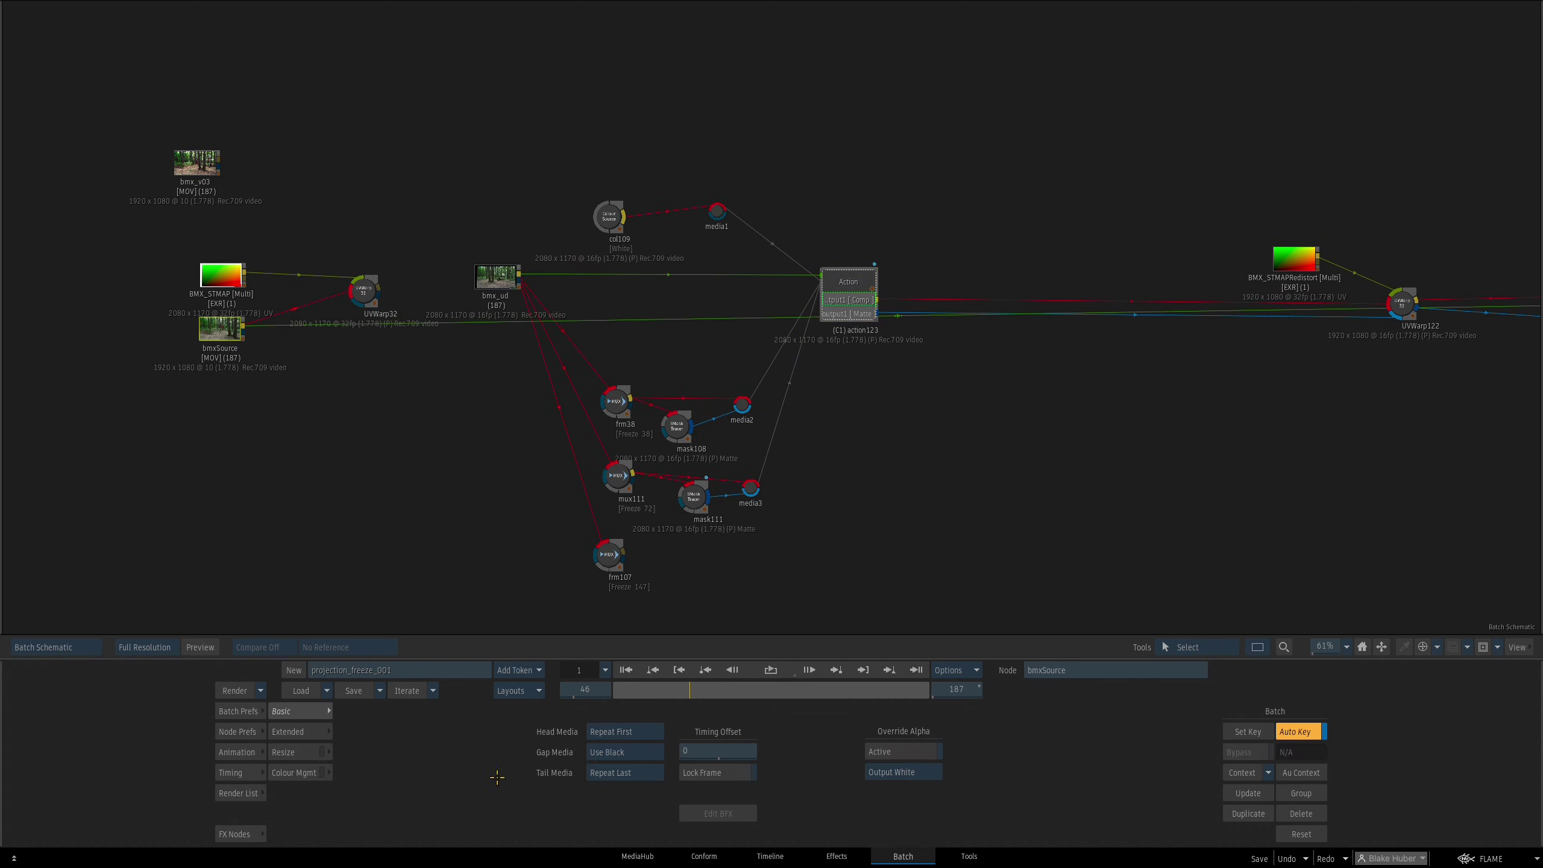
left_click_drag(1217, 464, 1178, 457)
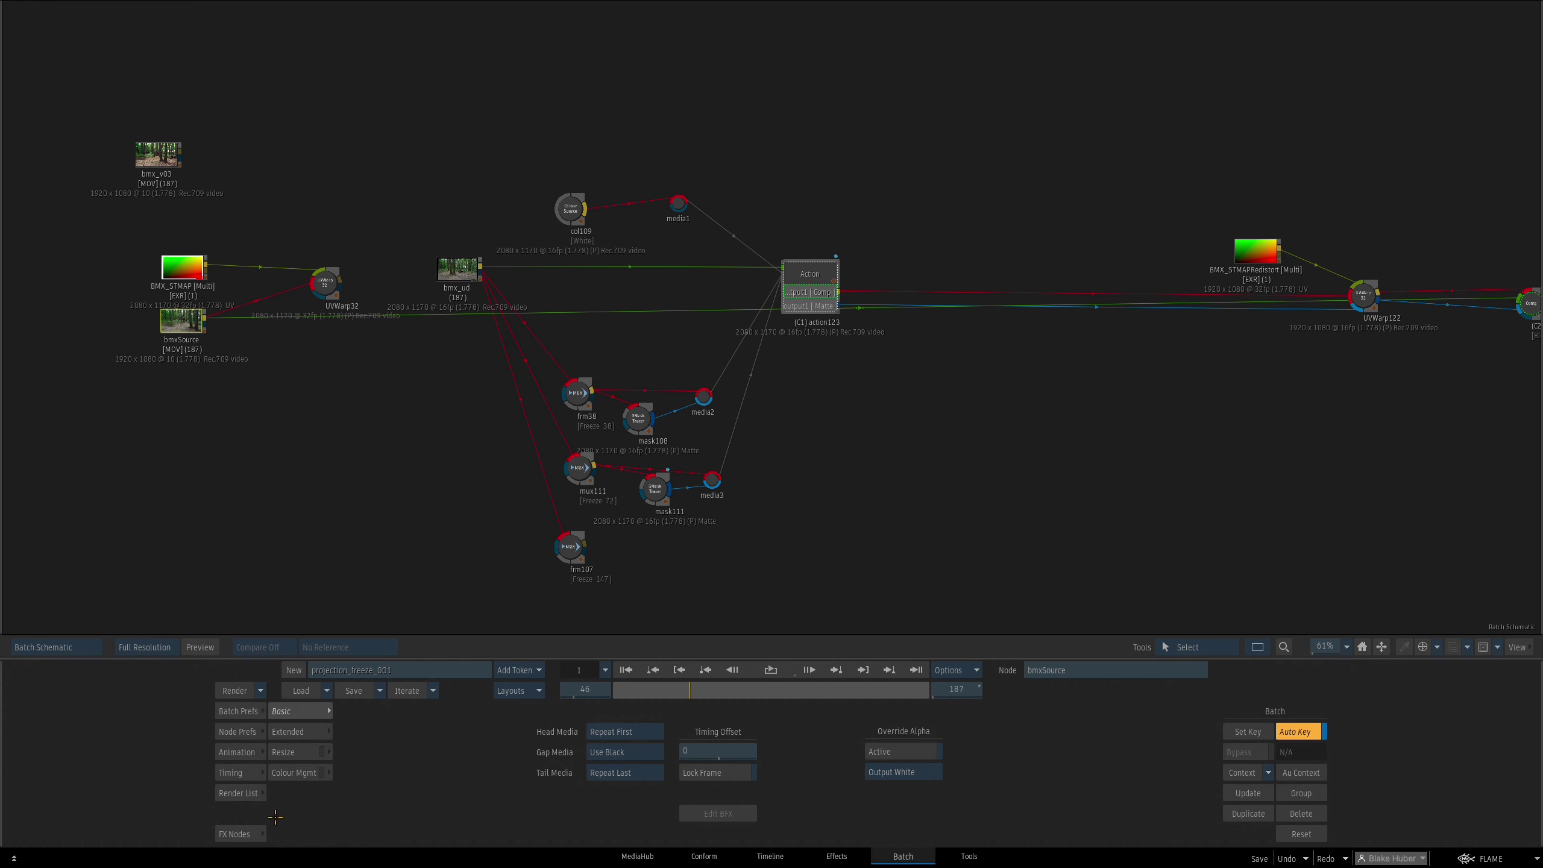
left_click(239, 833)
left_click_drag(882, 795, 503, 573)
double_click(516, 569)
key("F1")
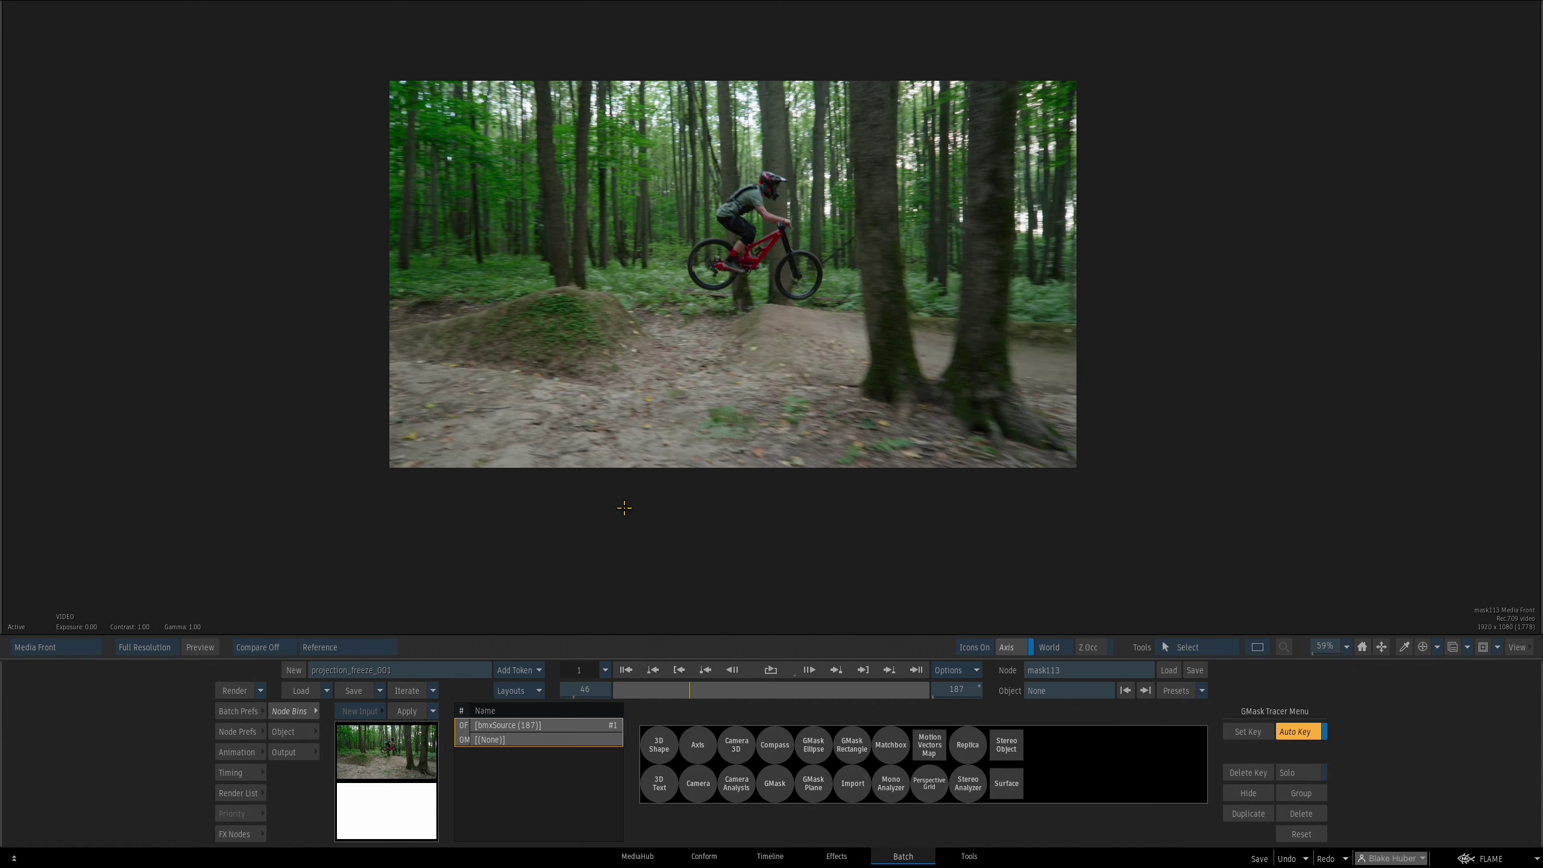
Draw one closed GMask shape around the two foreground tree trunks, extending it above the frame's upper edge
left_click_drag(770, 464, 885, 485)
left_click_drag(1016, 398, 914, 388)
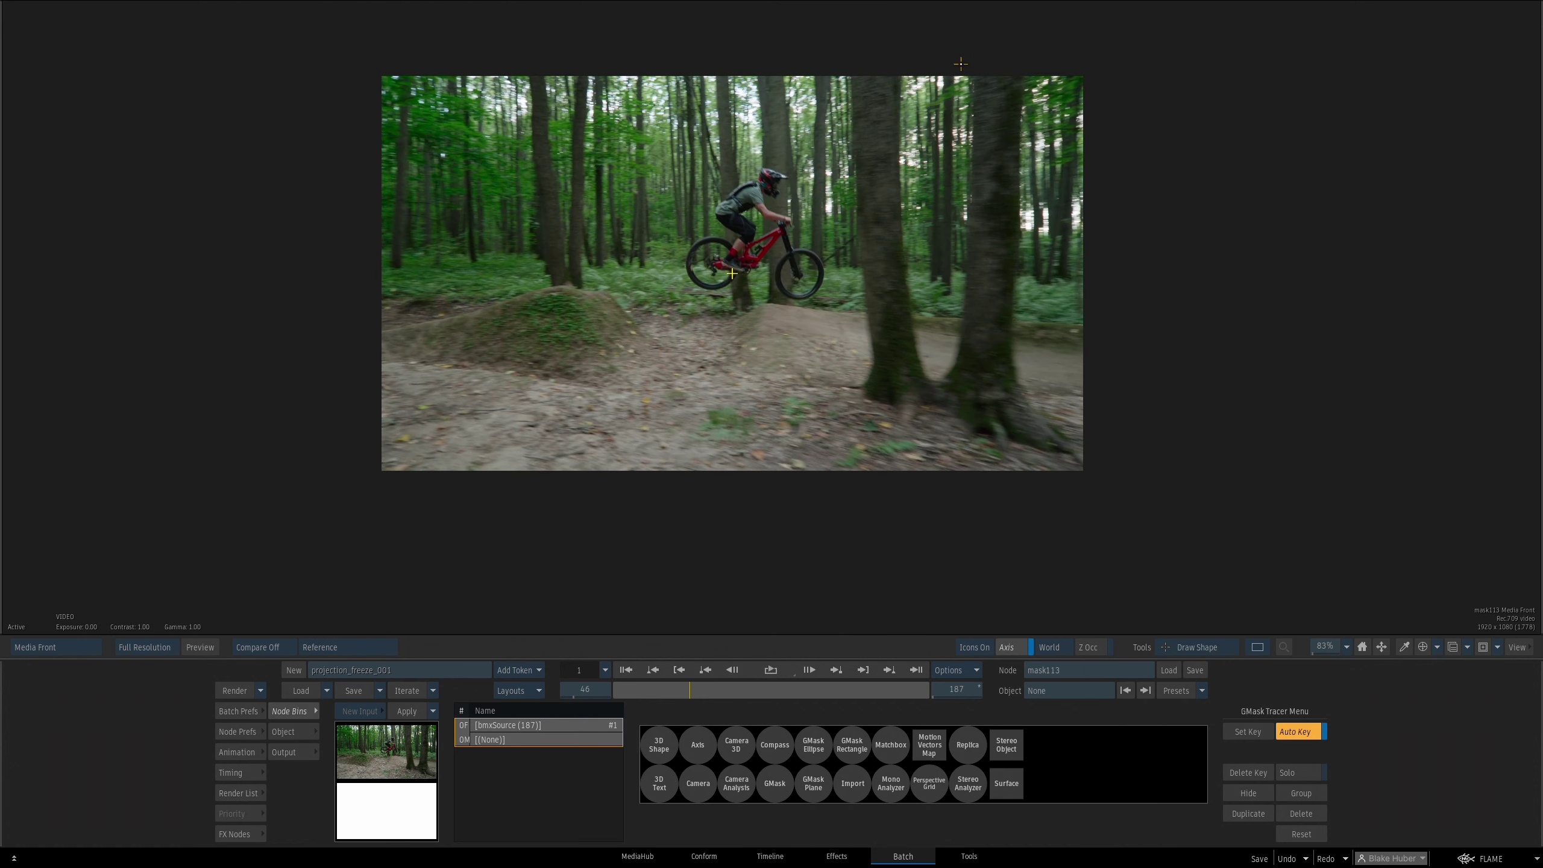
left_click(964, 288)
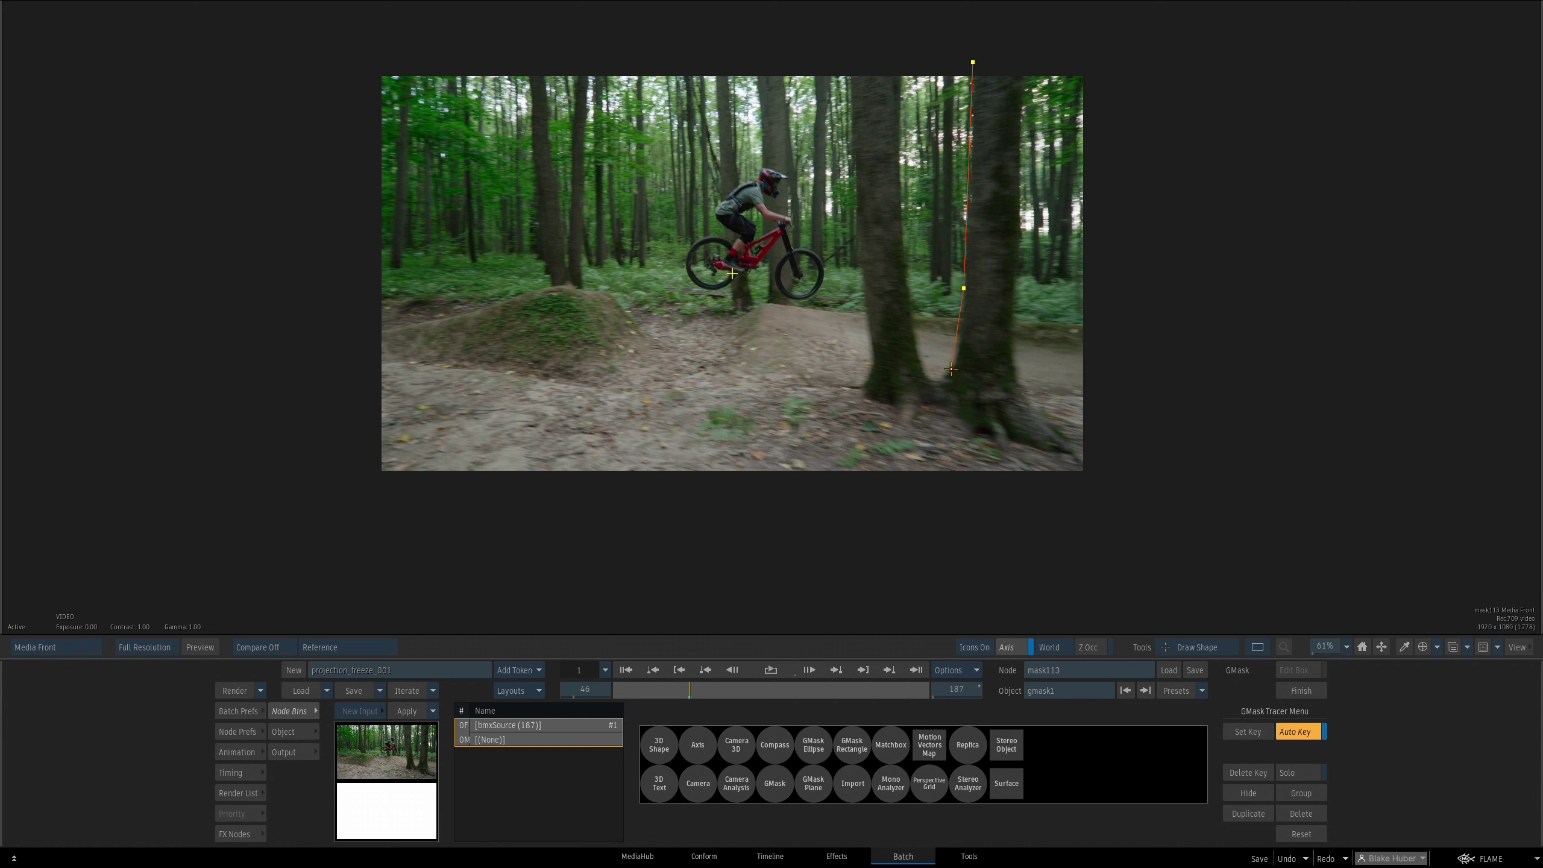
left_click_drag(918, 340, 918, 339)
left_click(900, 63)
left_click(989, 445)
left_click(1012, 368)
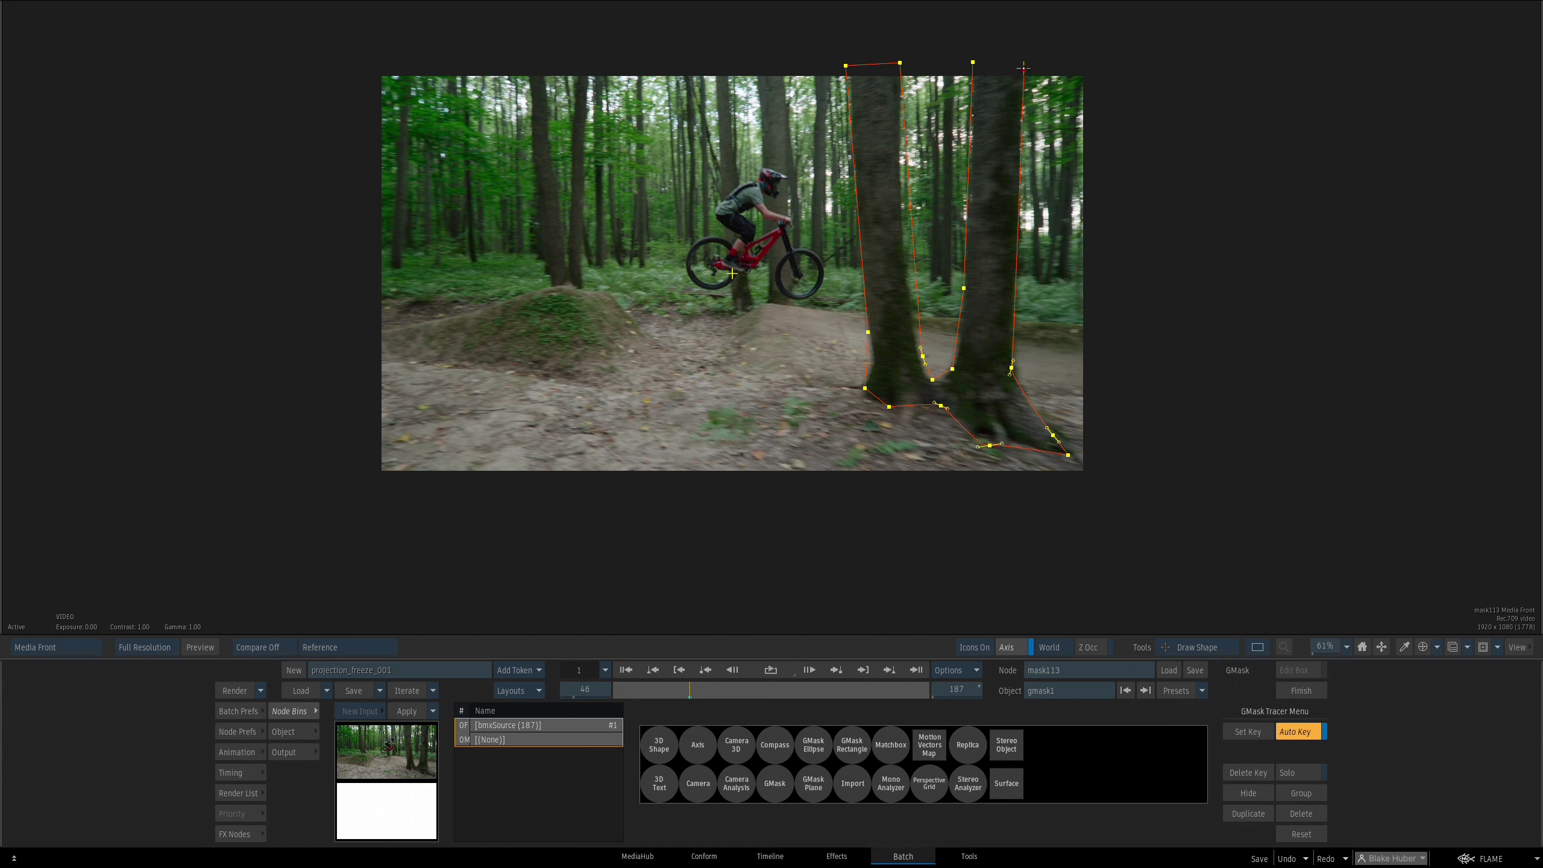
left_click(977, 63)
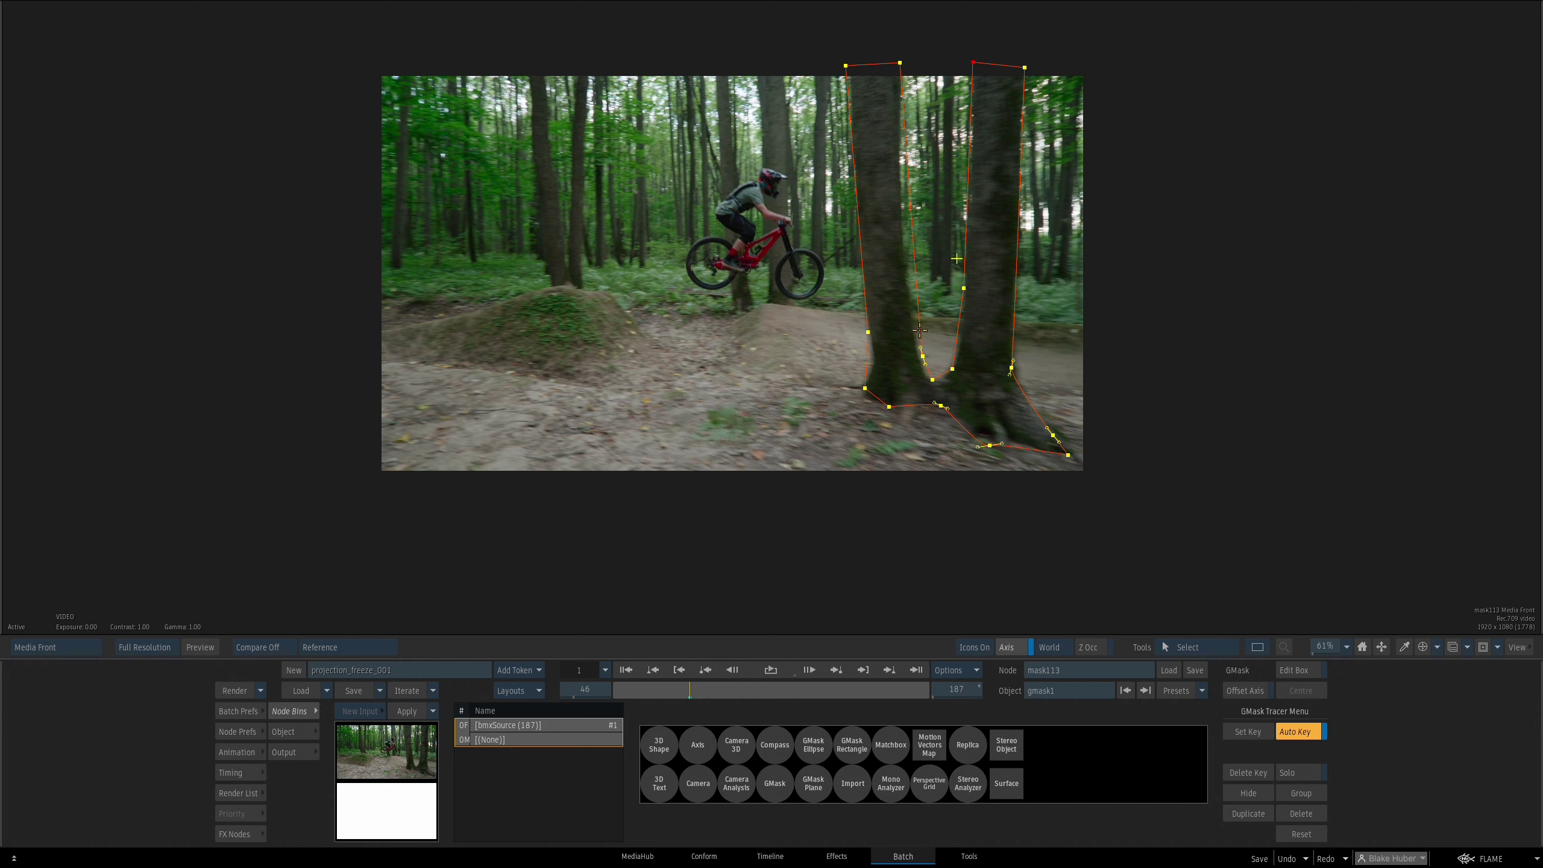
Return to the batch schematic, place mask113 below BMX_STMAPRedistort, and frame all nodes
key("Escape")
left_click_drag(518, 567, 1260, 380)
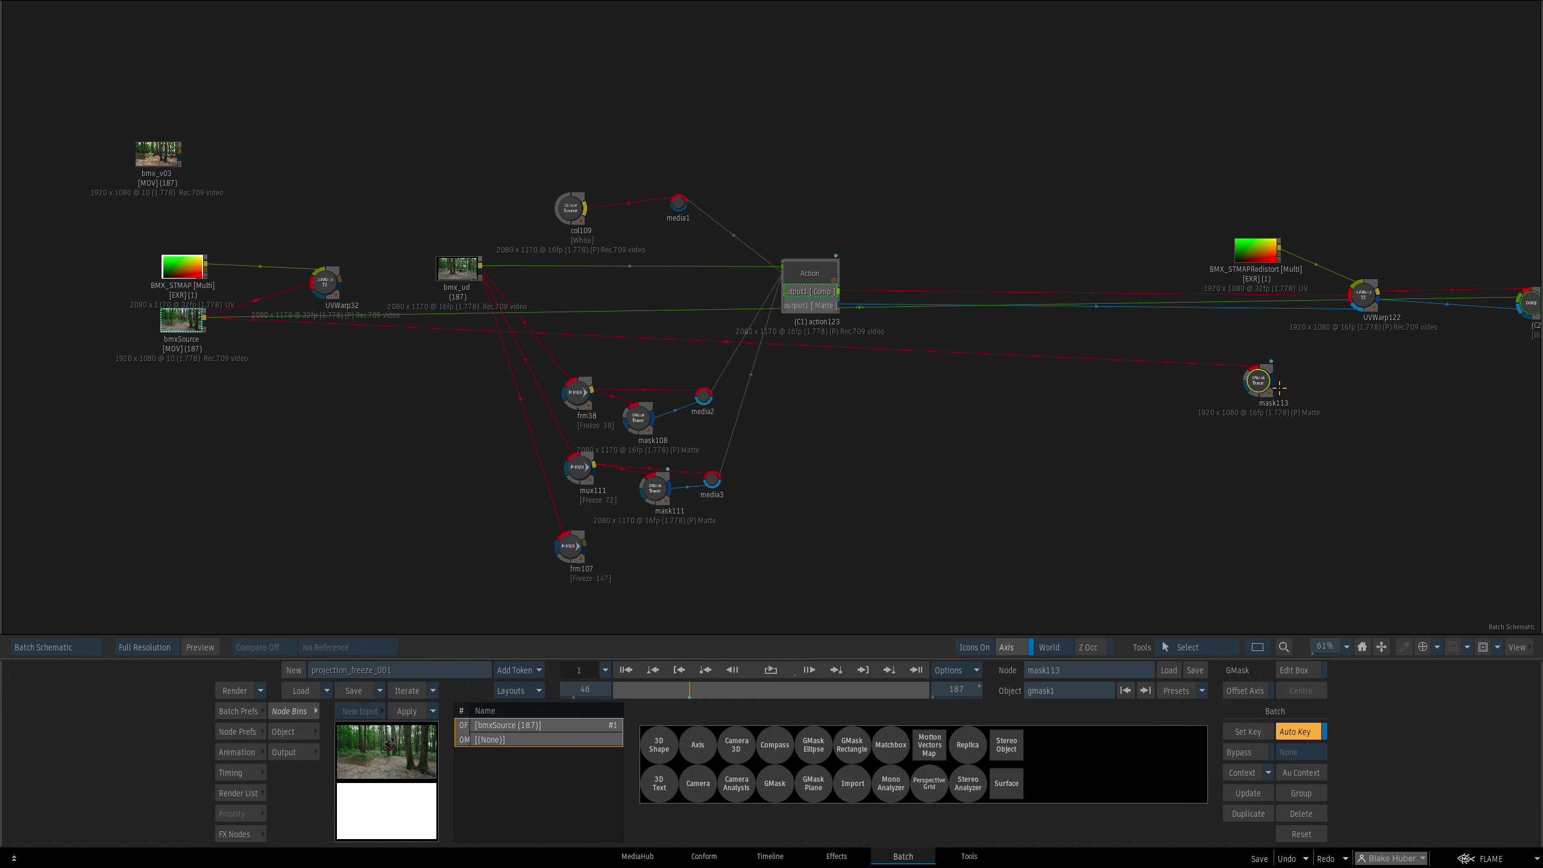
key("f")
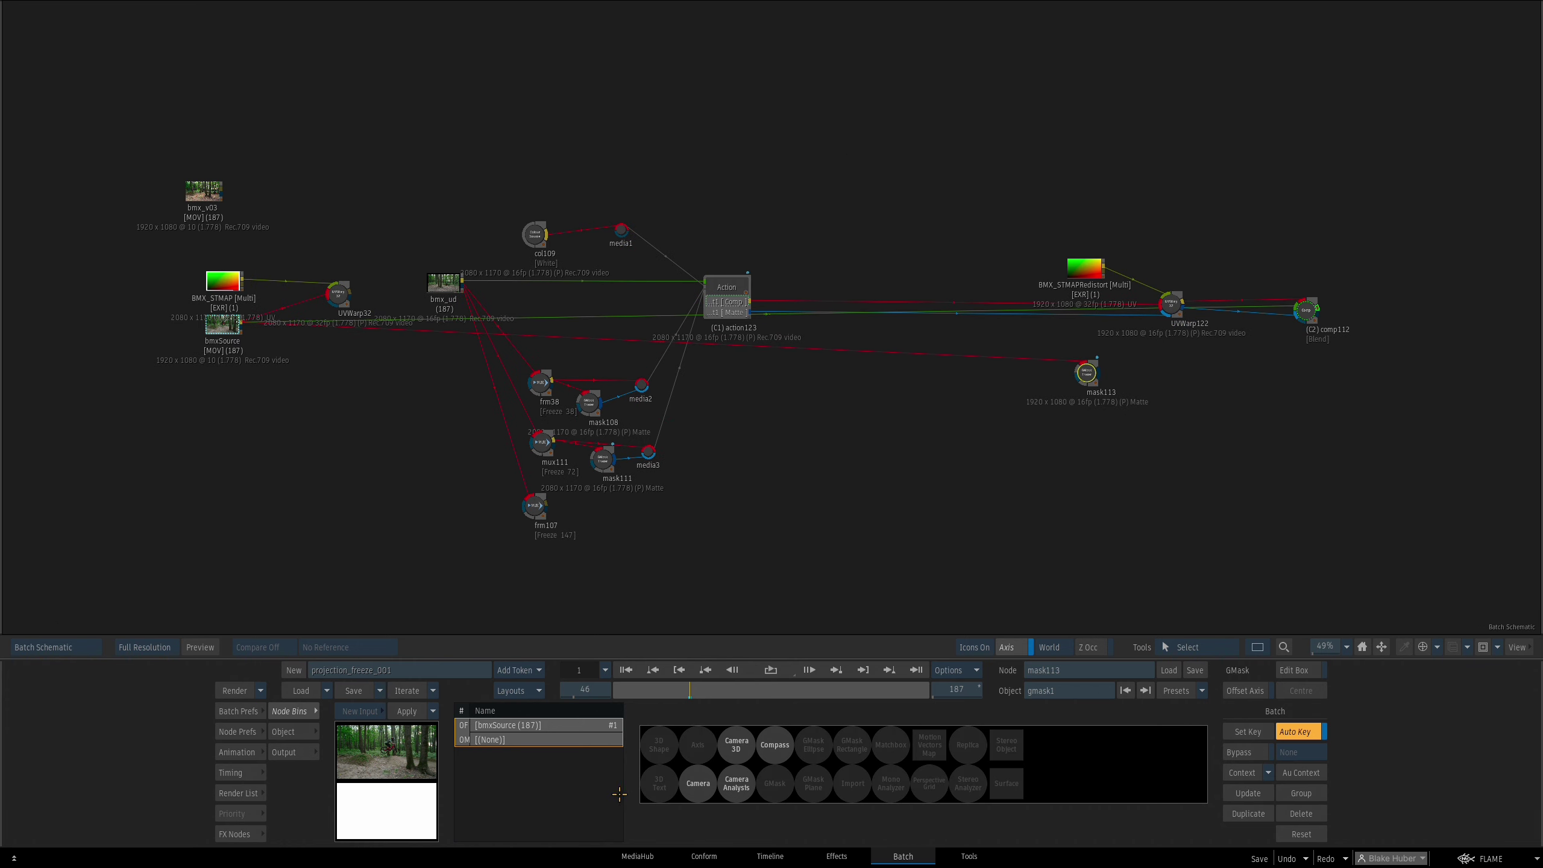
Add a Comp node that layers bmxSource over the comp112 result using mask113 as the matte, and view its result
left_click(256, 833)
left_click_drag(859, 745, 1378, 358)
key("F4")
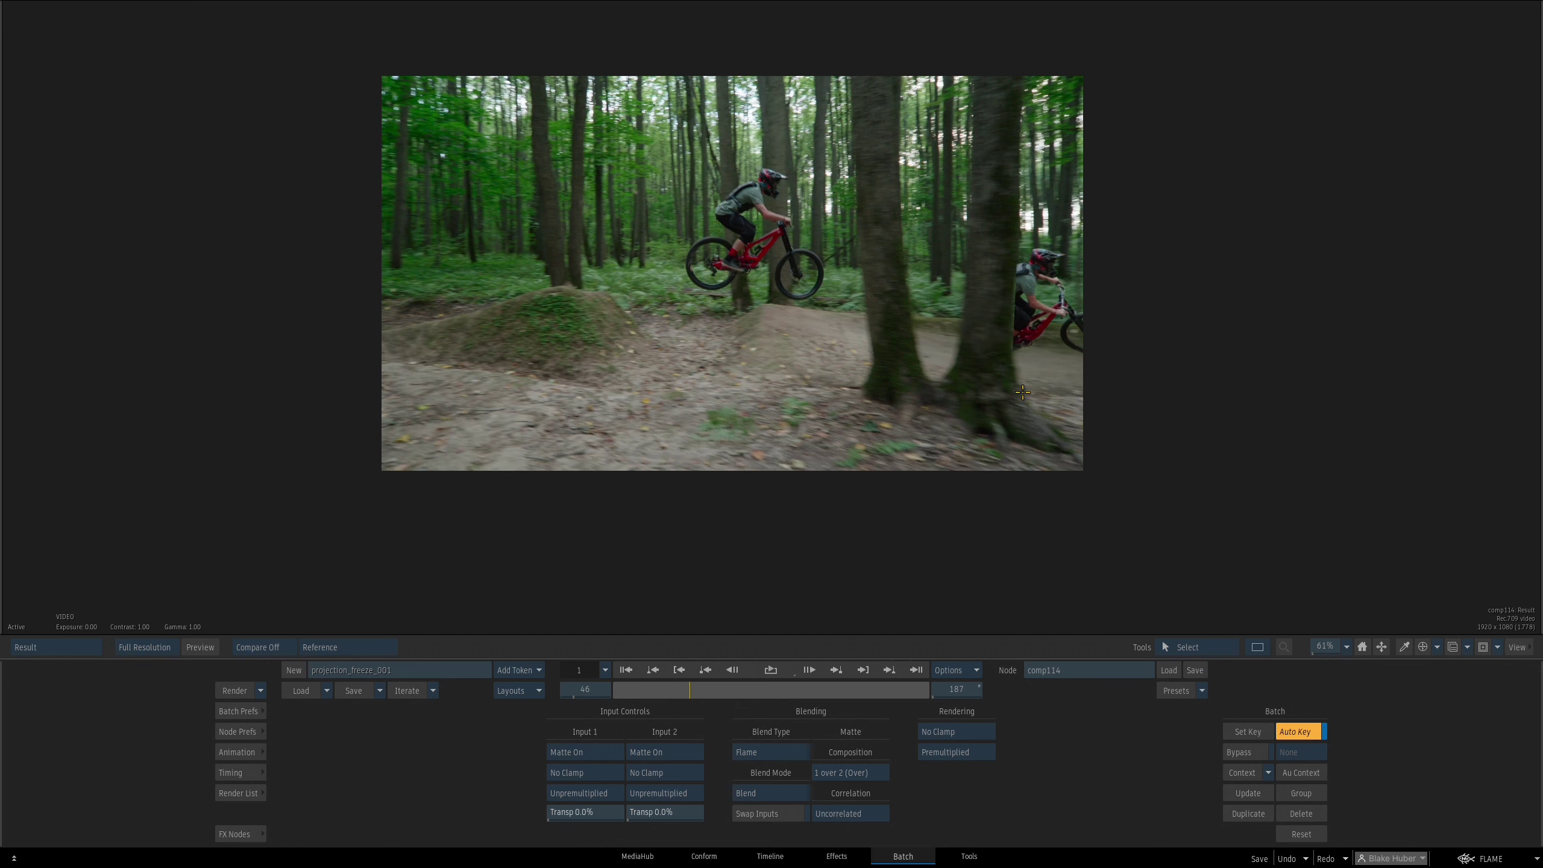
key("F4")
left_click_drag(1154, 343, 1107, 347)
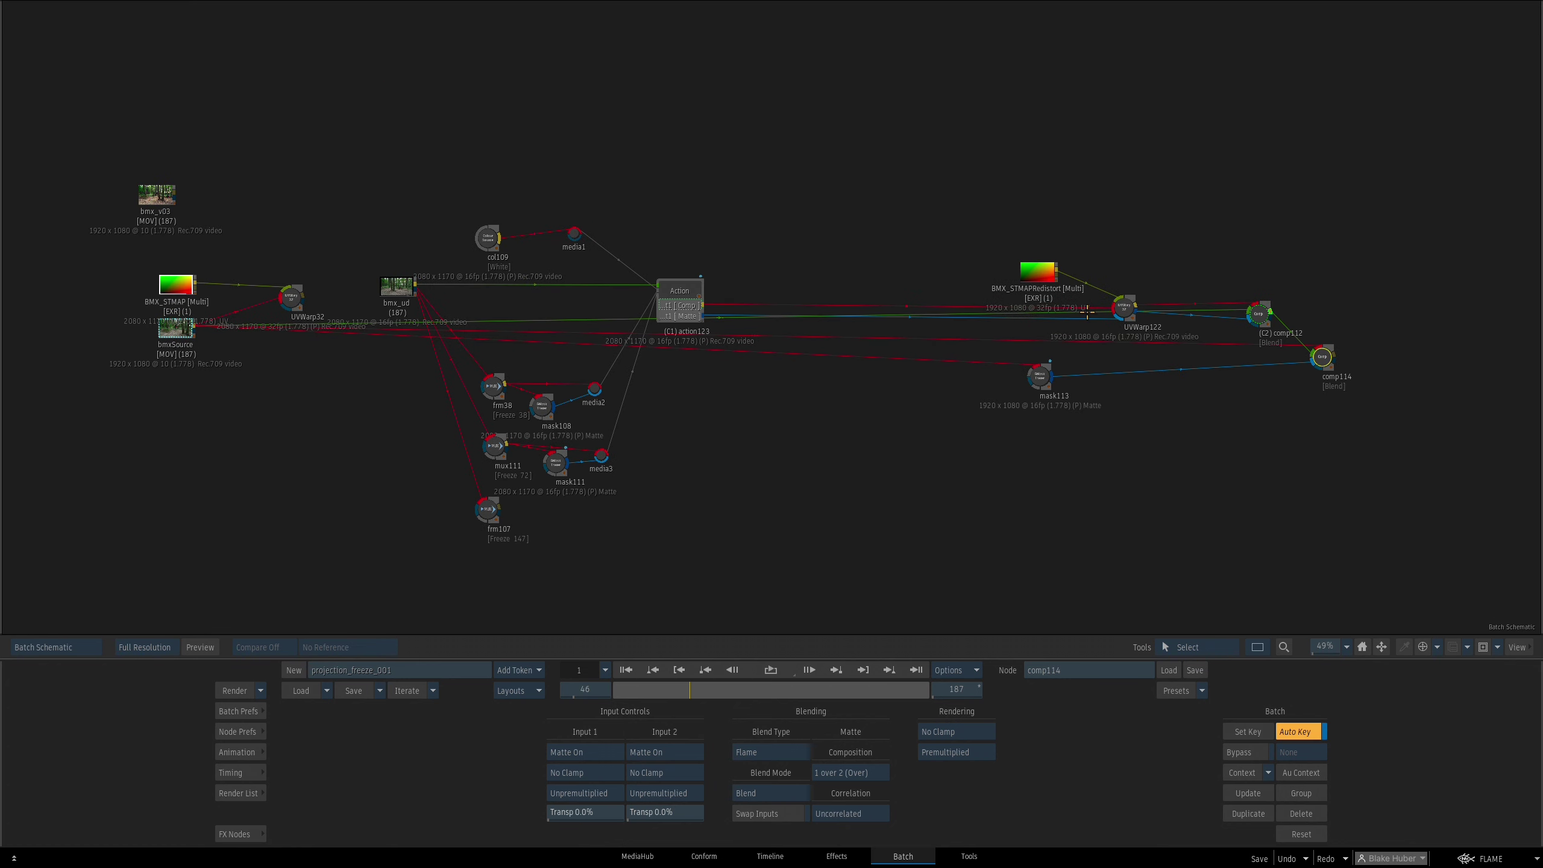
Open action123 in the camera view, scrub to frame 146 and pick the tracker_frm147 axis at the dirt jump
left_click_drag(665, 331, 701, 340)
left_click(716, 303)
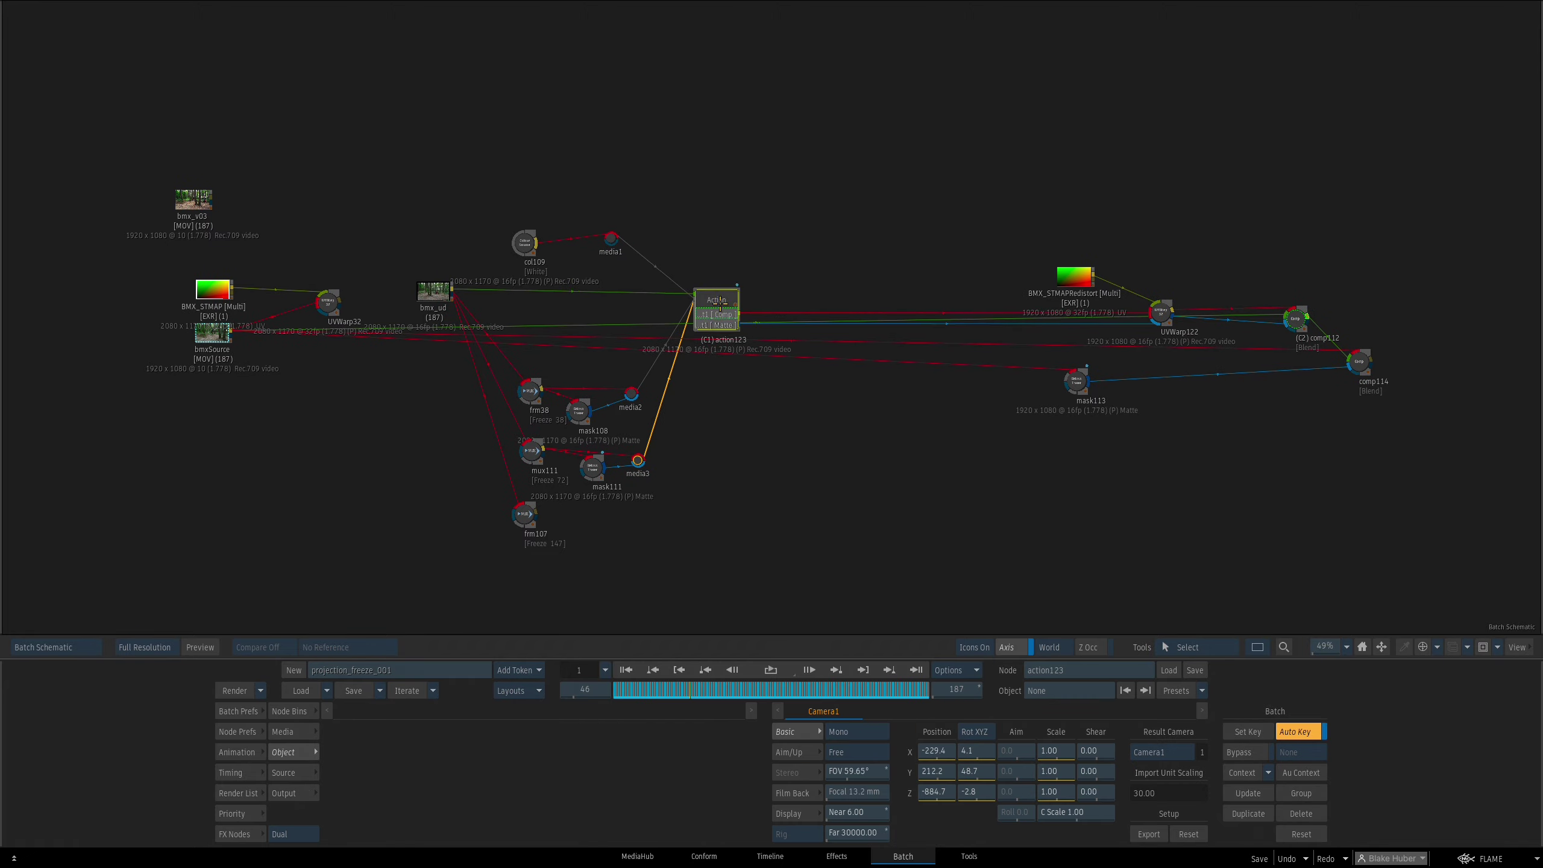
key("F4")
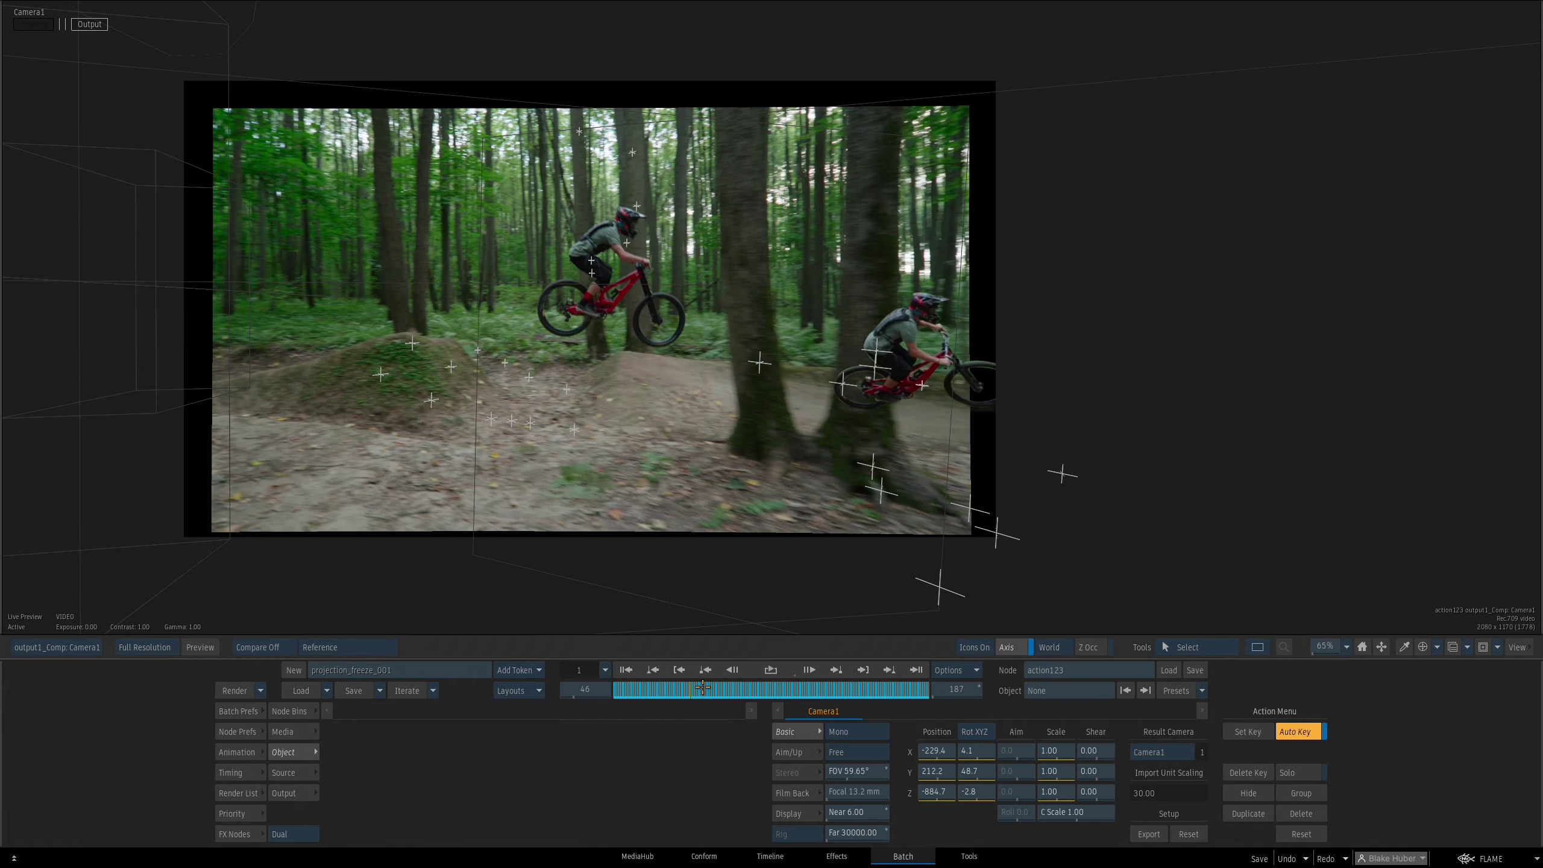
left_click_drag(702, 688, 836, 695)
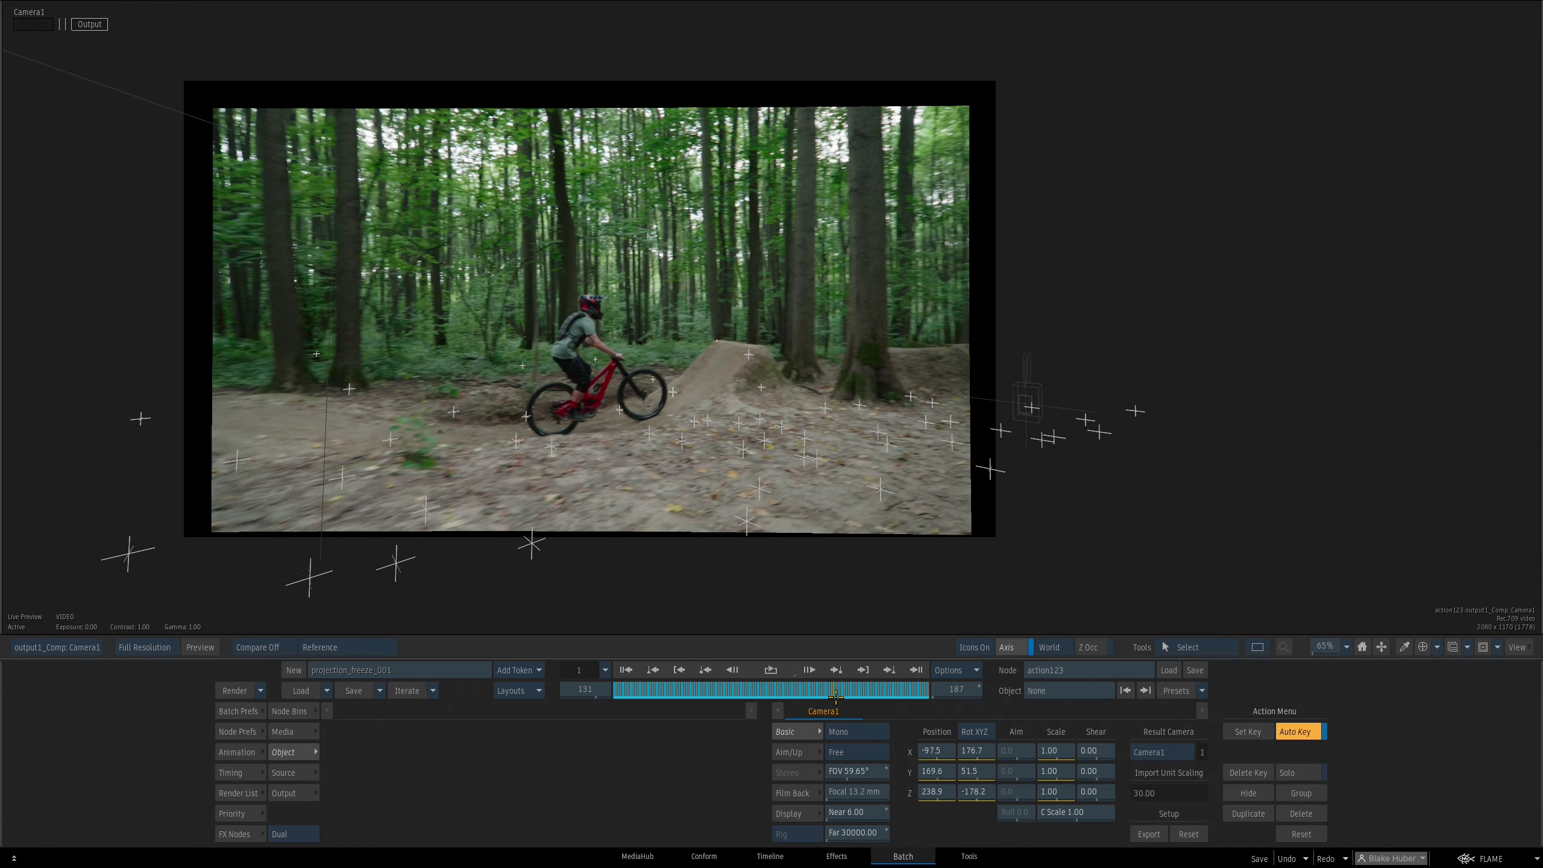
left_click_drag(772, 449, 833, 427)
left_click_drag(770, 351, 721, 495)
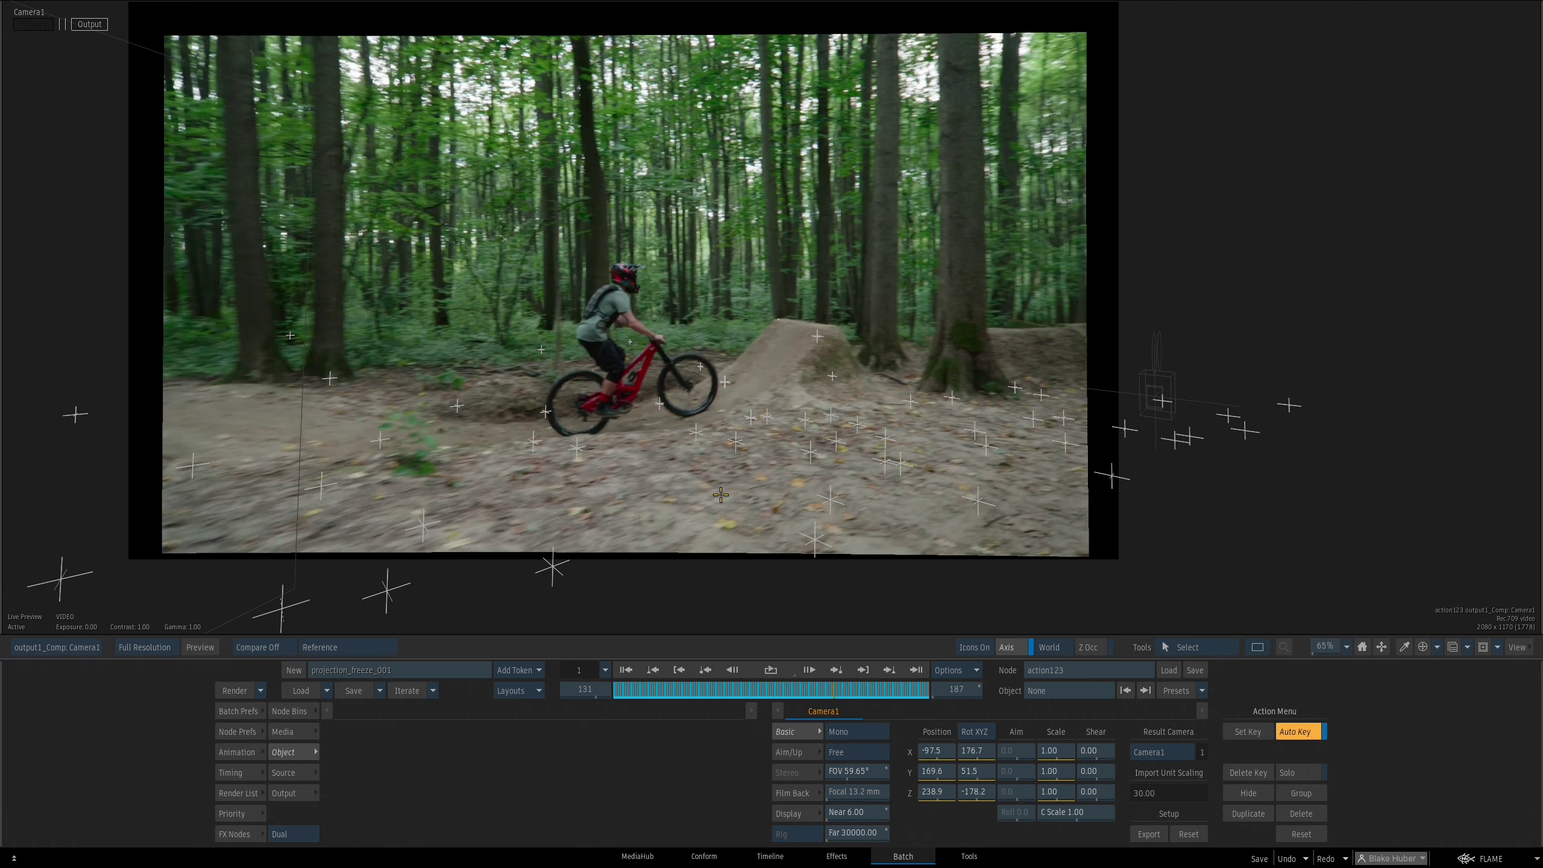
mouse_move(831, 689)
left_mouse_down()
mouse_move(810, 692)
mouse_move(859, 684)
left_mouse_up()
key("p")
left_click(945, 341)
key("Escape")
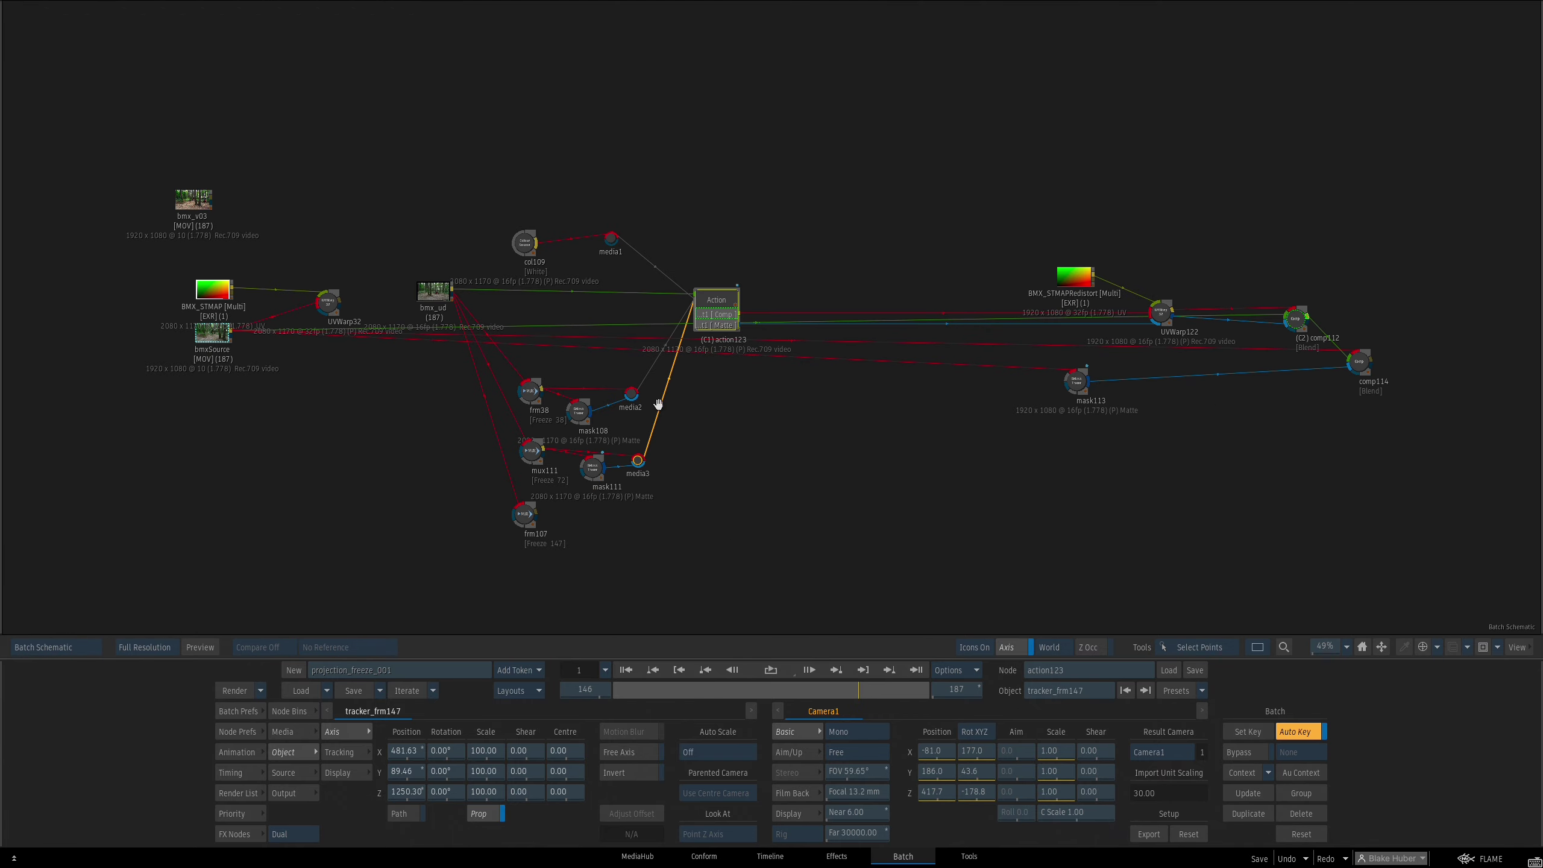
Locate tracker_frm147 in the Action schematic, advance to frame 147 and check the axis in the camera view
key("F8")
mouse_move(719, 447)
left_mouse_down()
mouse_move(964, 465)
mouse_move(825, 449)
mouse_move(548, 500)
left_mouse_up()
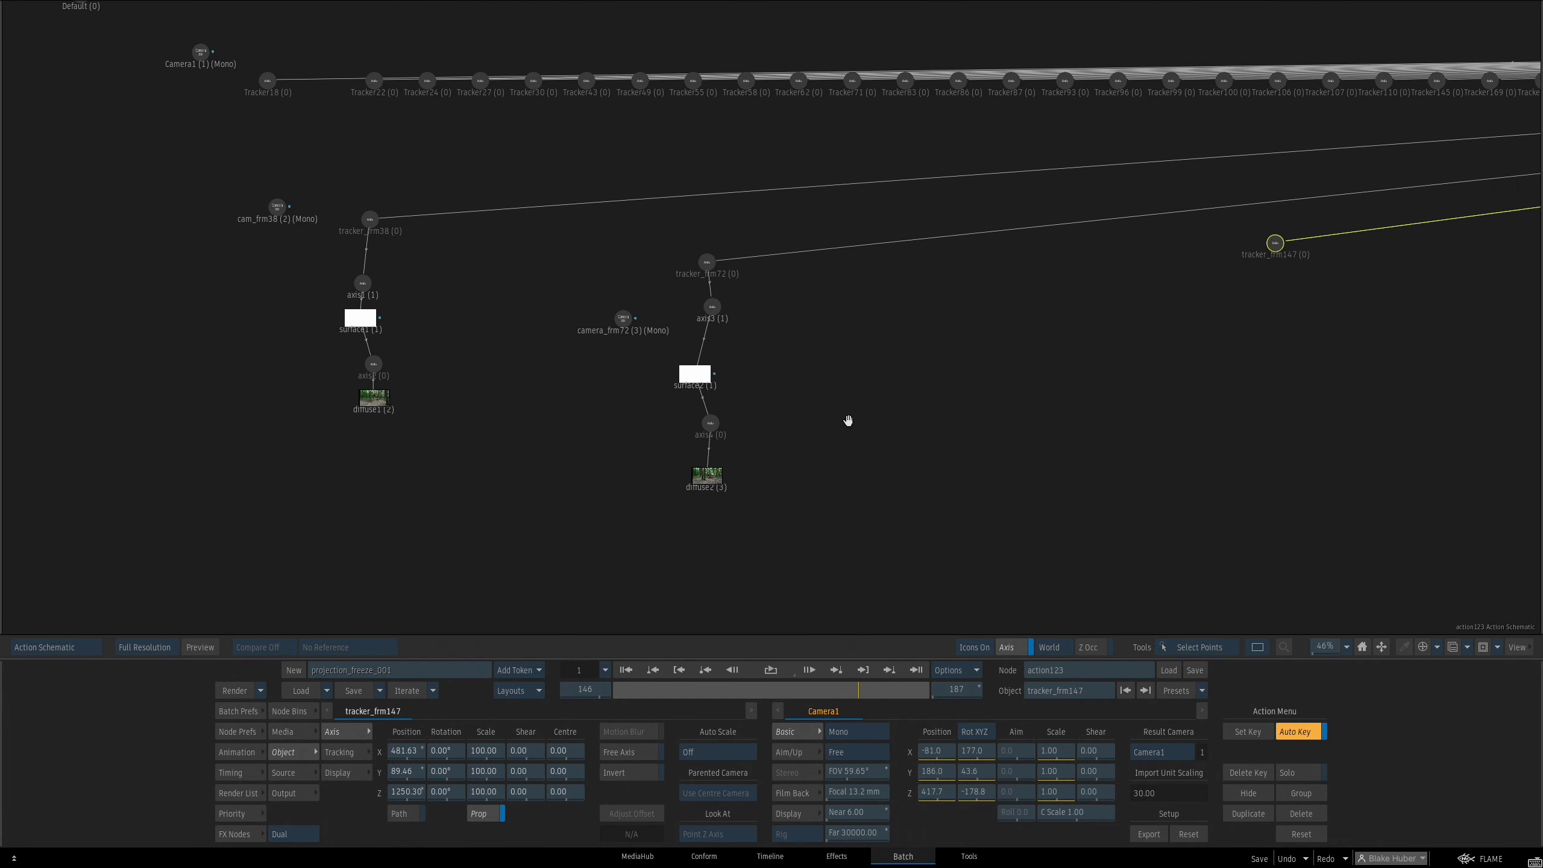
left_click_drag(847, 420, 492, 434)
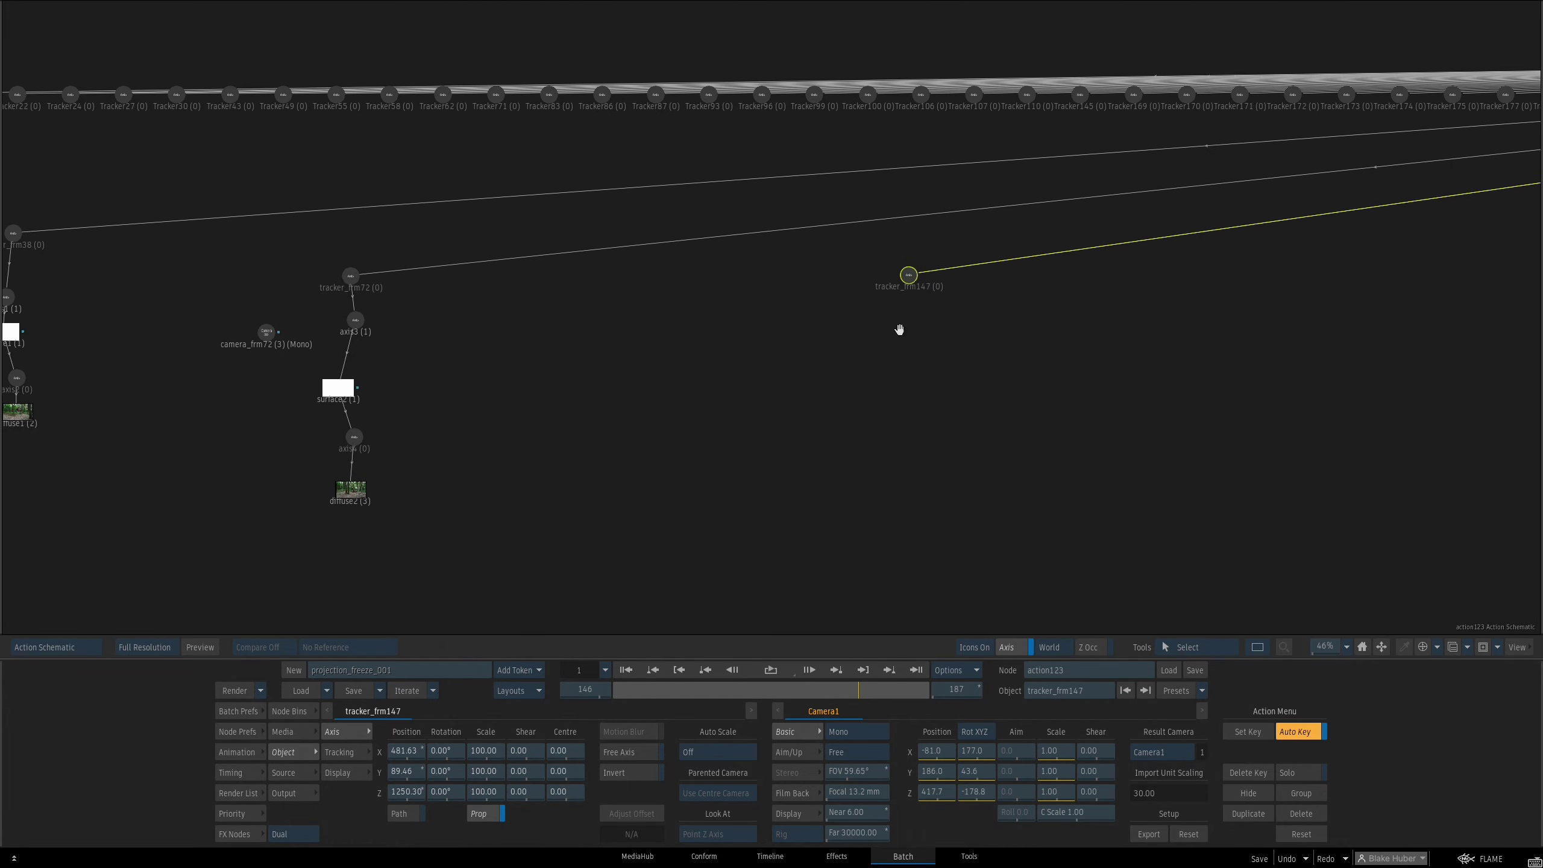
left_click_drag(899, 331, 1018, 290)
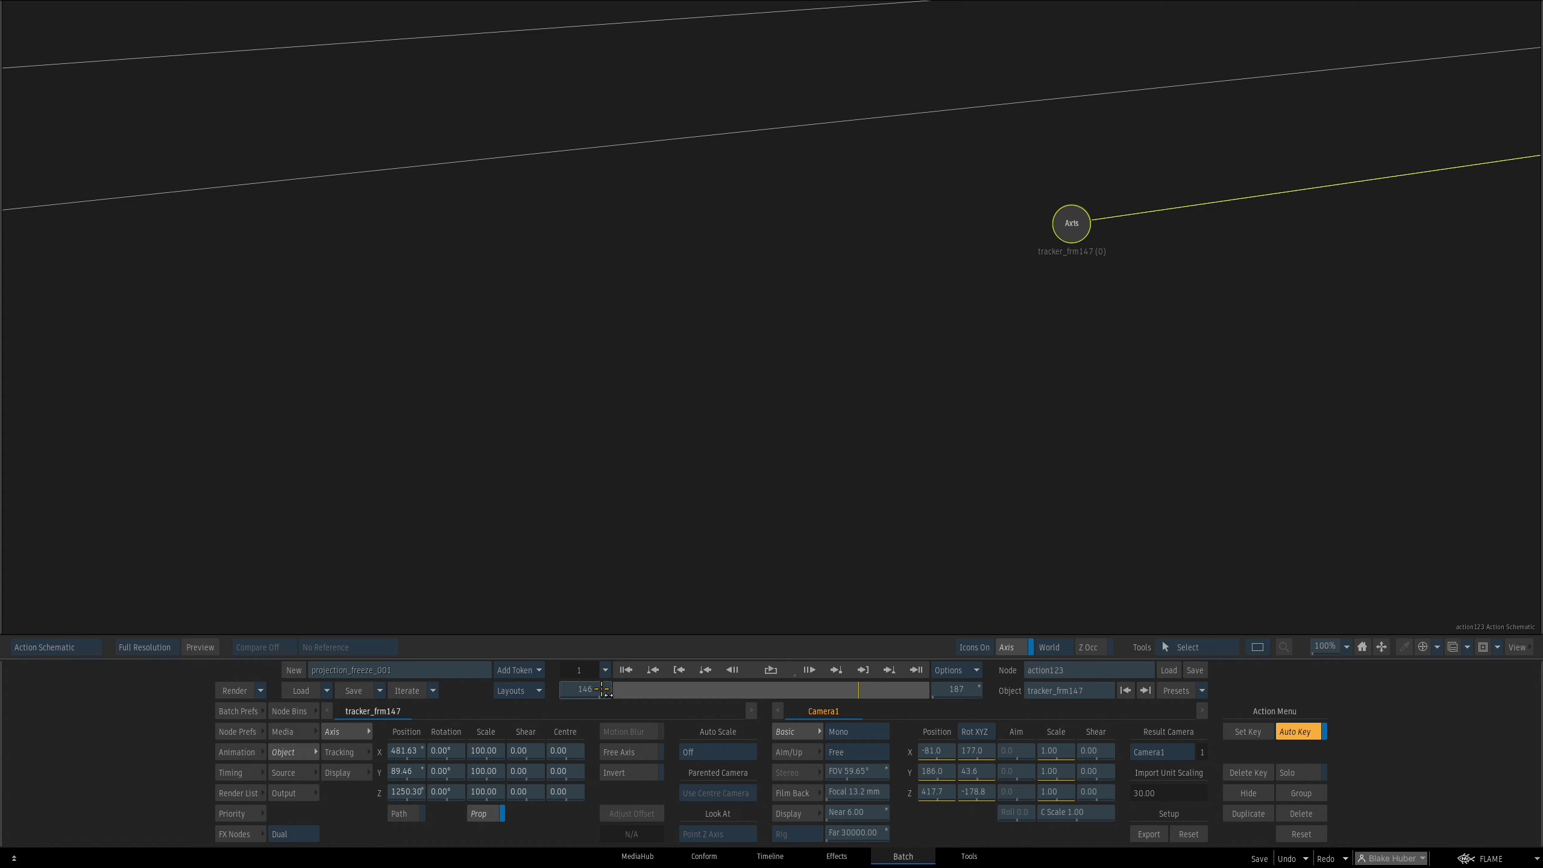
key("Right")
left_click_drag(1071, 221, 1073, 244)
key("F4")
left_click_drag(844, 393, 771, 359)
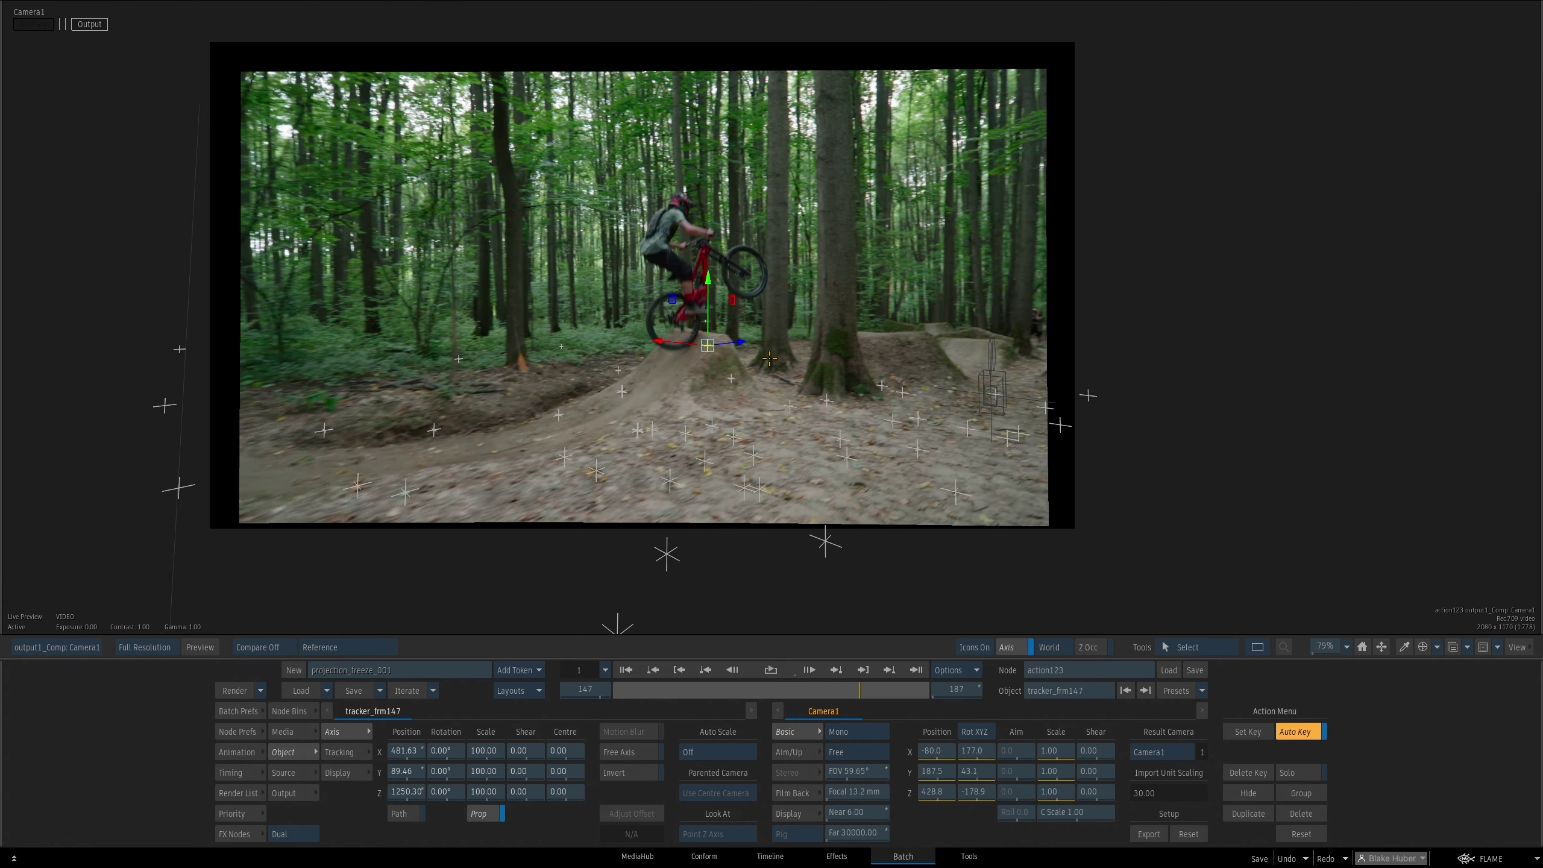
Place the frm107 freeze node lower in the batch schematic and check its frozen frame 147 result
key("Escape")
left_click_drag(875, 368, 907, 371)
scroll(907, 371, "up", 2)
left_click(630, 533)
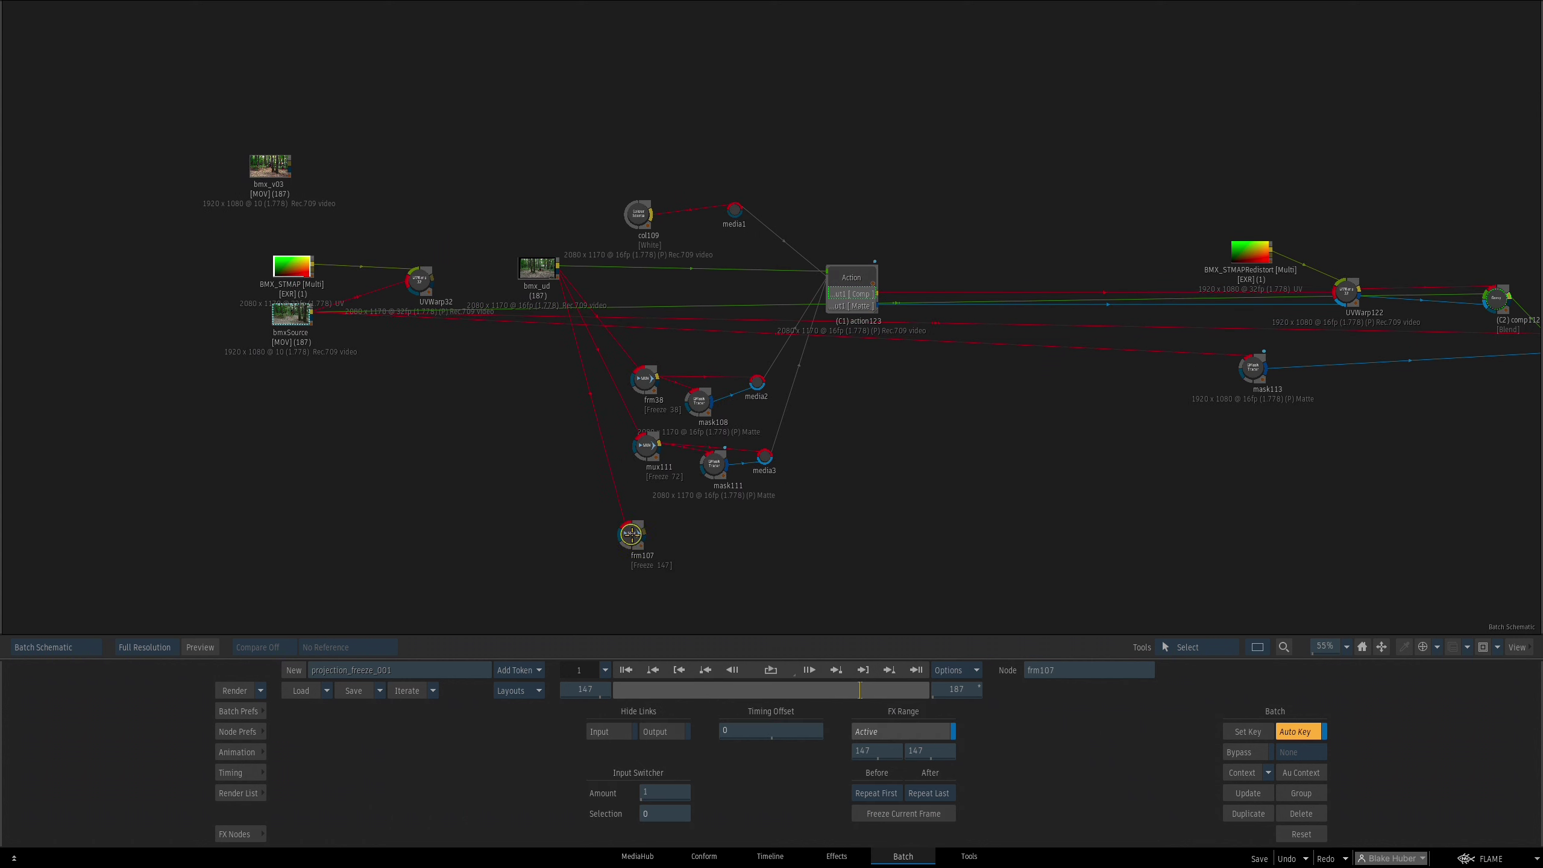
left_click_drag(630, 533, 630, 546)
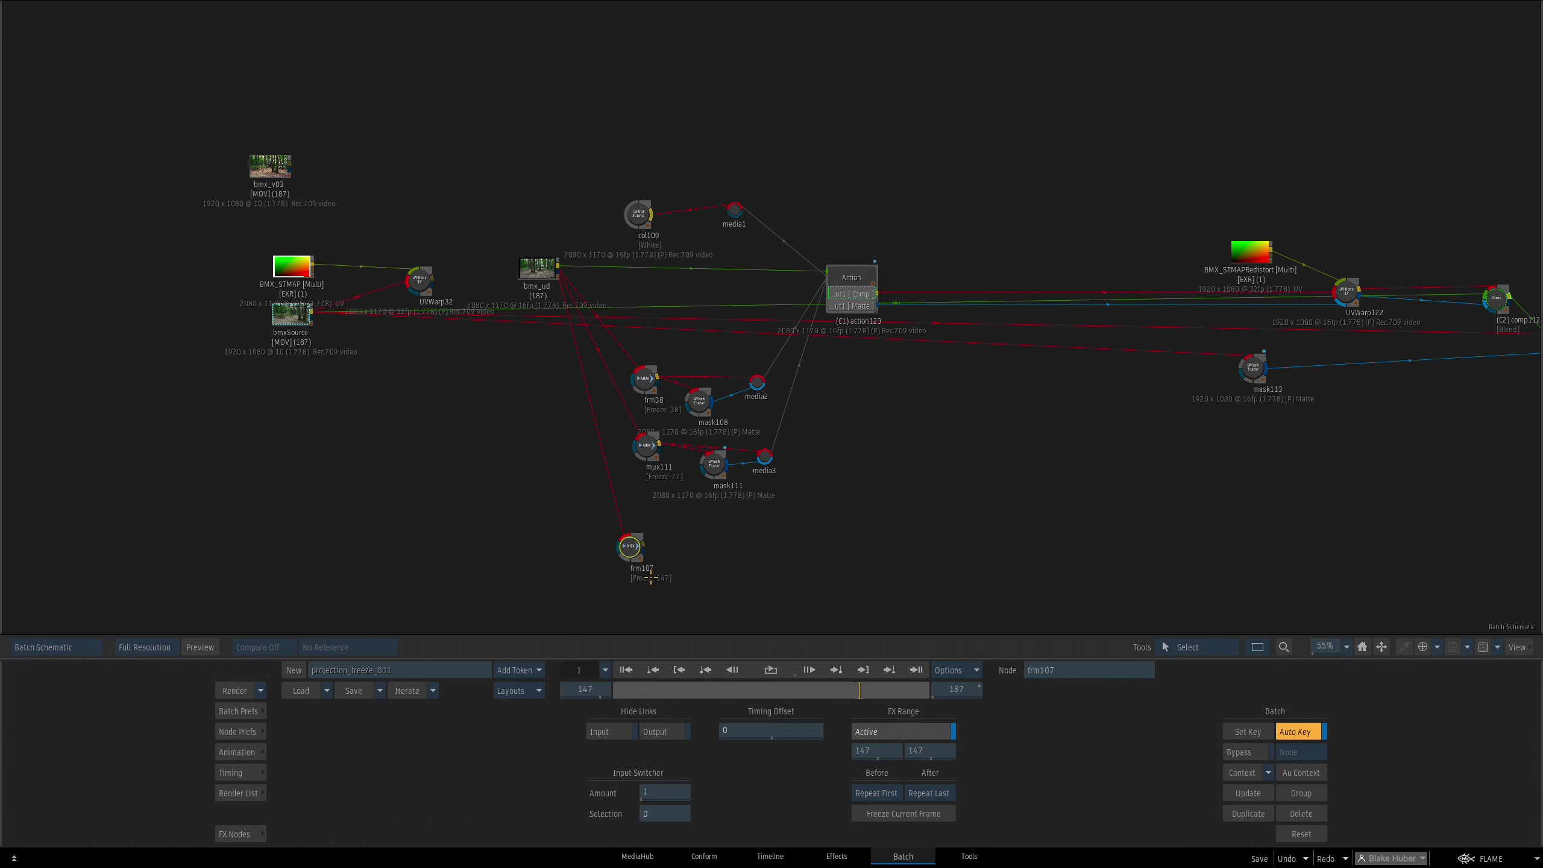
key("F4")
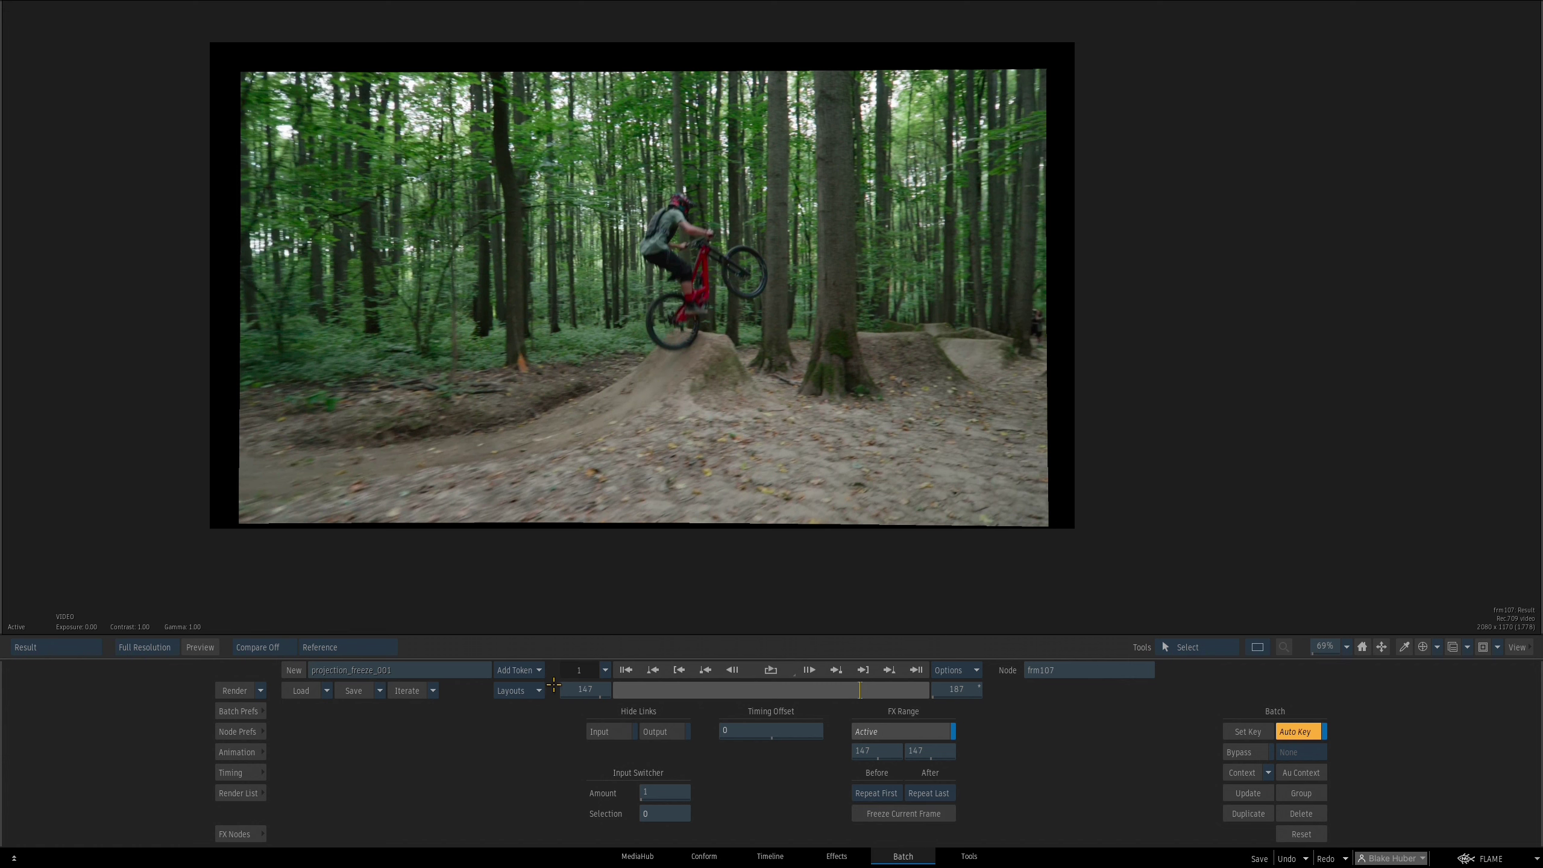
key("F4")
left_click_drag(824, 459, 831, 438)
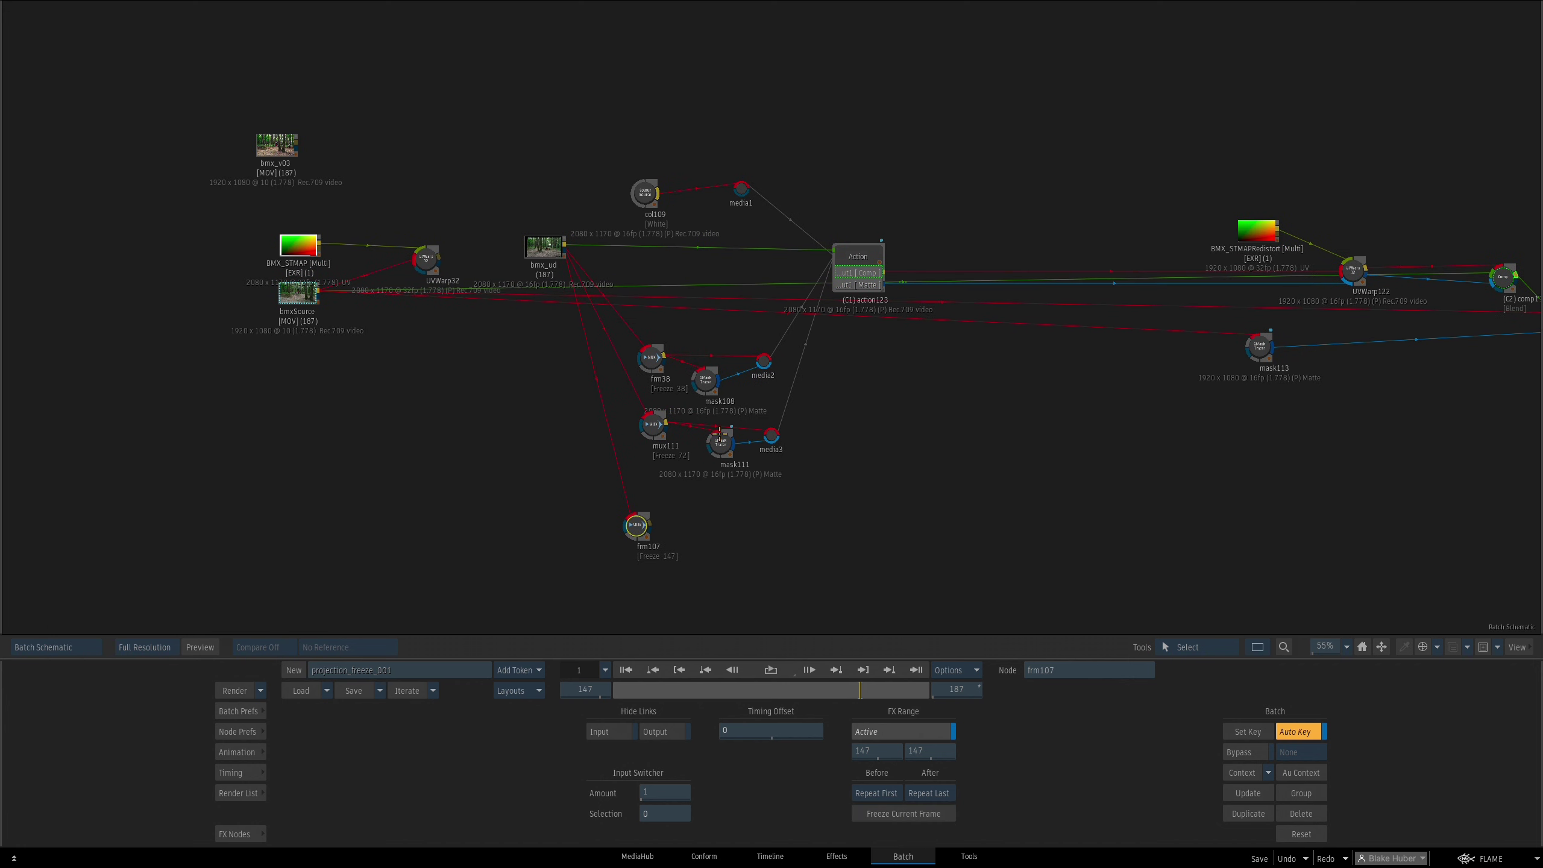
Add a surface from the white col109 media to the Action schematic, parent it to tracker_frm147 and view it through the camera
double_click(863, 257)
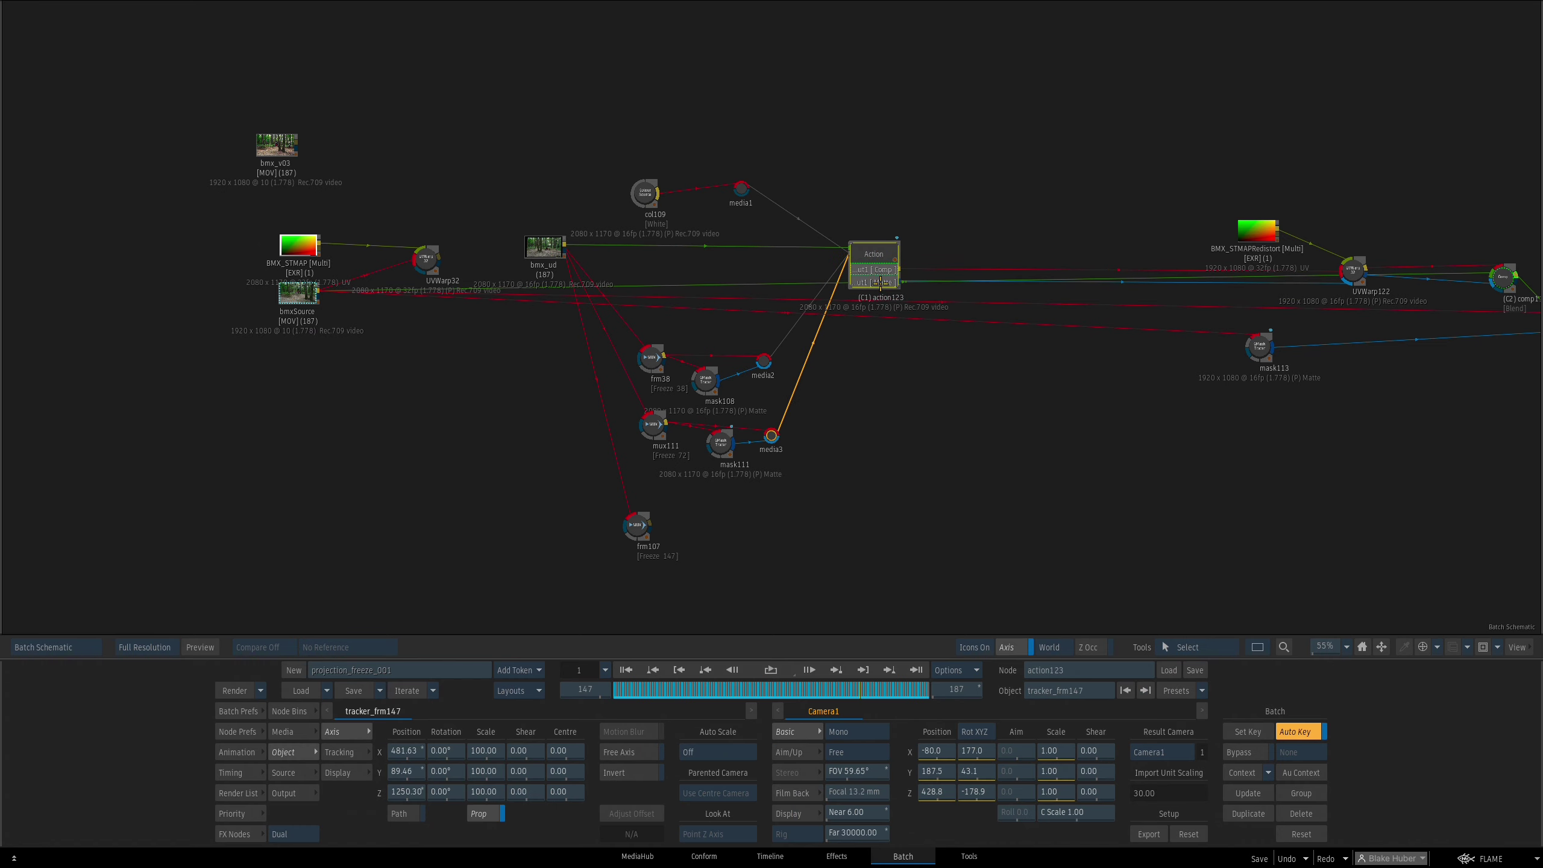
key("Escape")
key("Escape")
scroll(1080, 339, "down", 2)
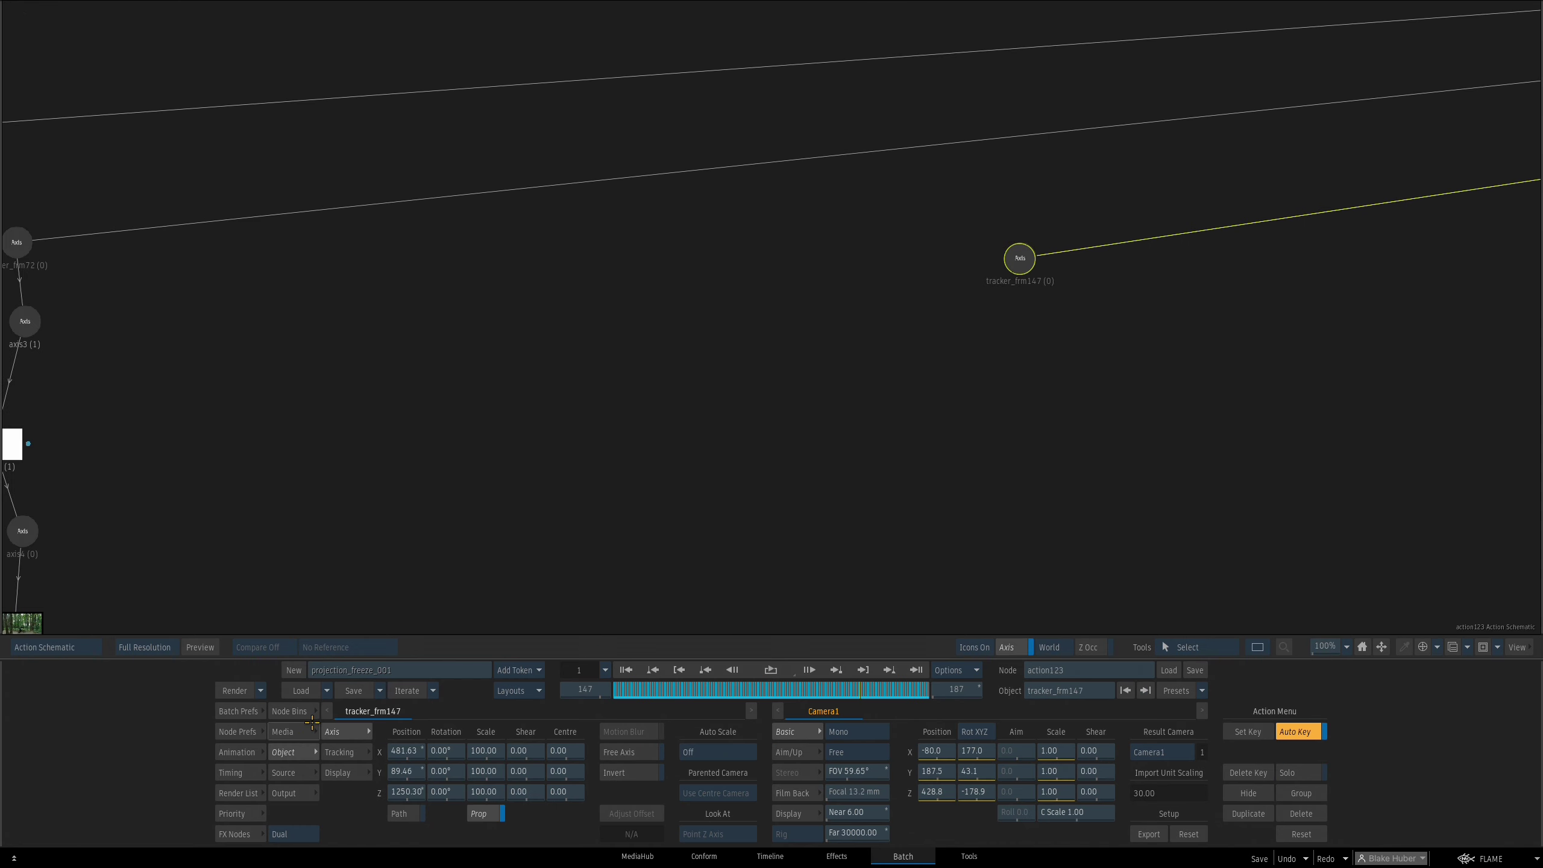
left_click(289, 711)
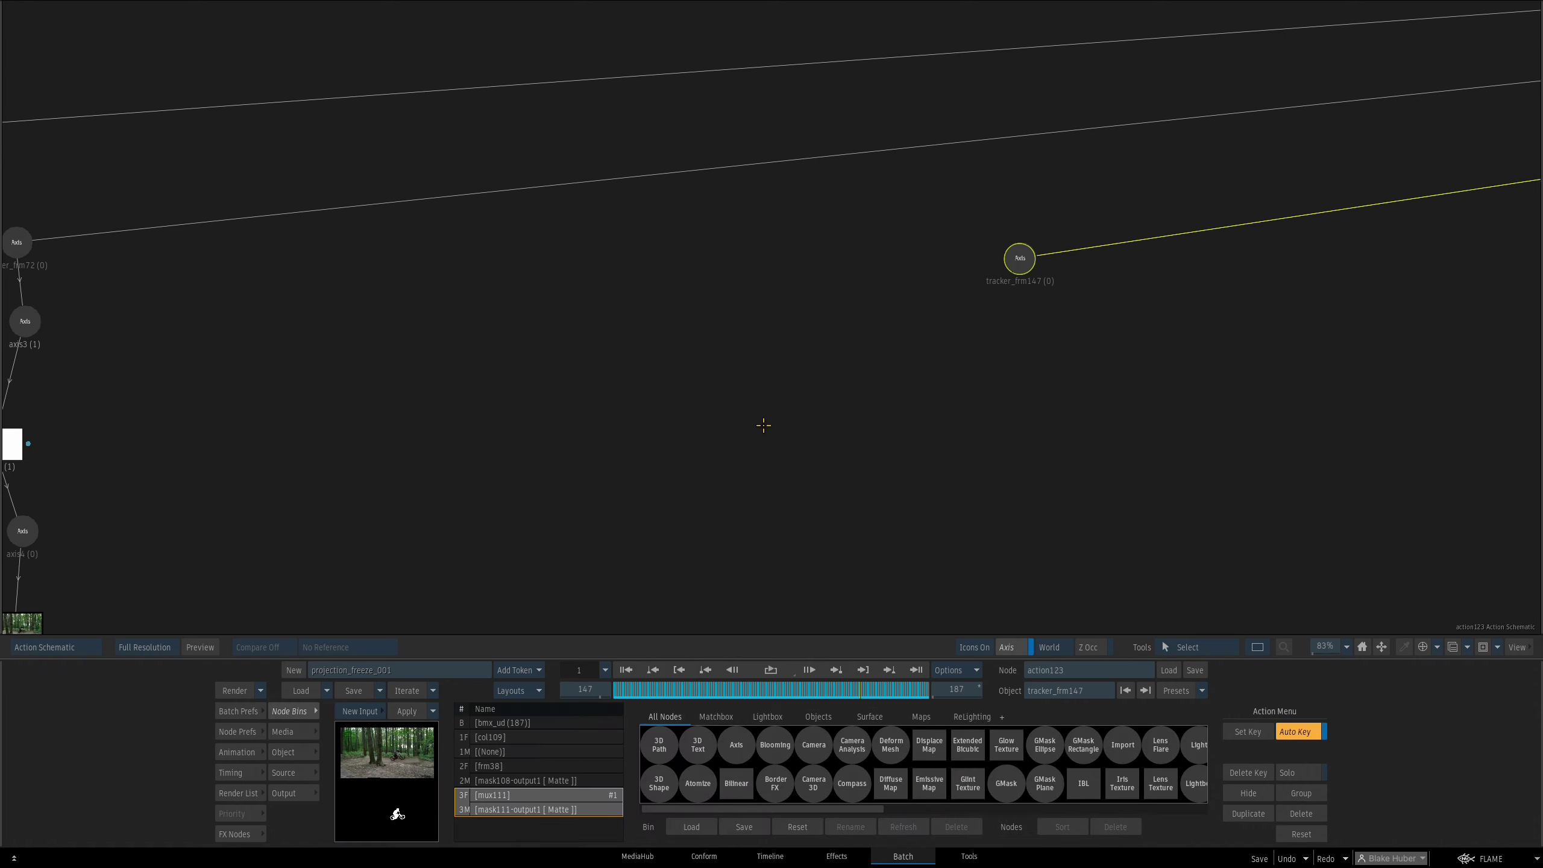
left_click(466, 751)
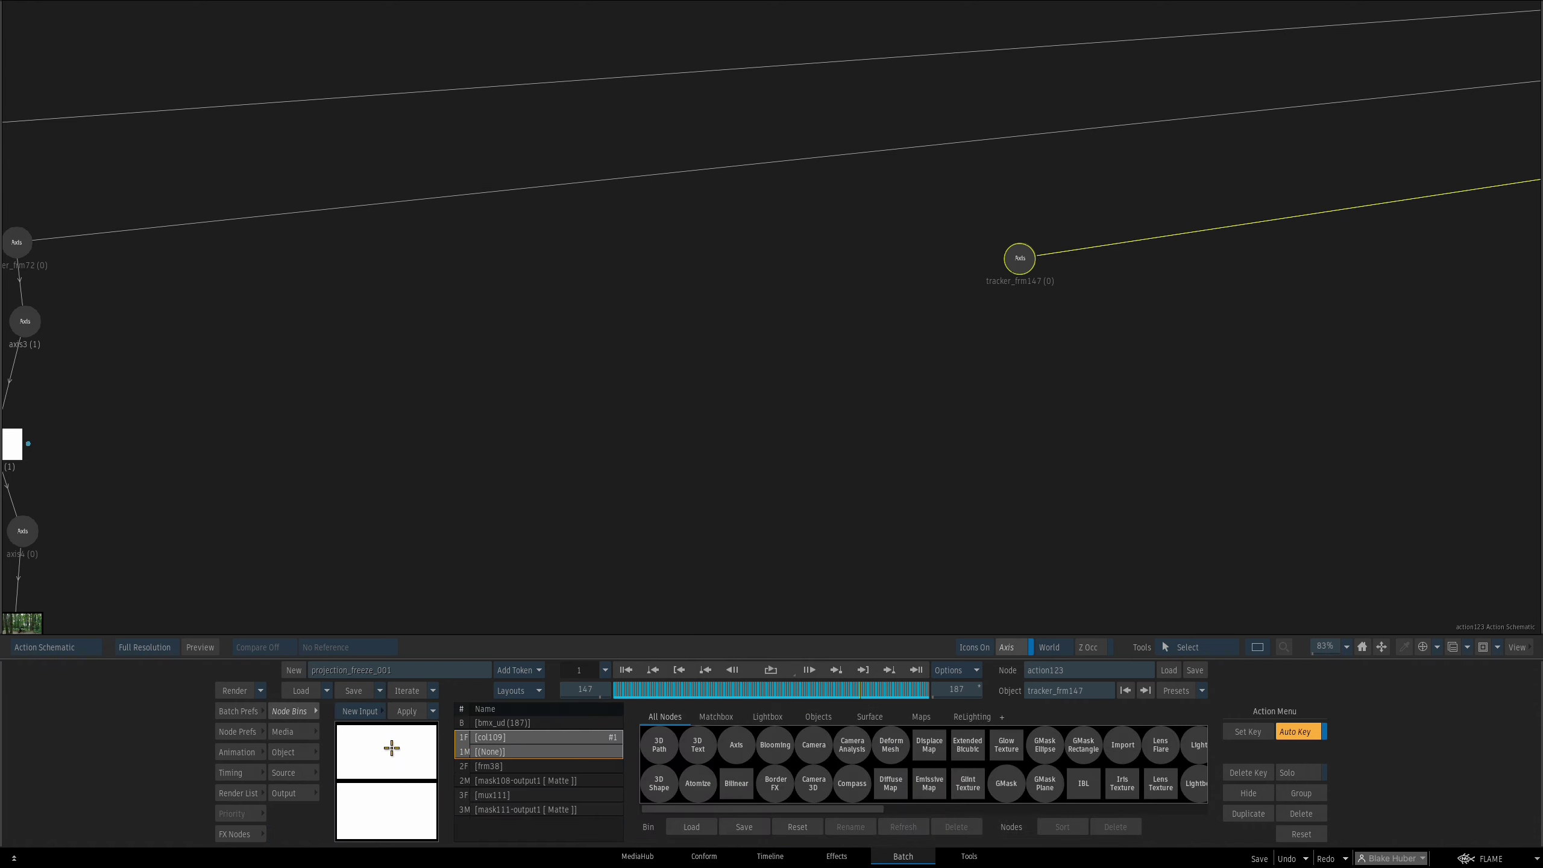
left_click_drag(406, 734, 1014, 355)
mouse_move(1025, 264)
left_mouse_down()
mouse_move(1018, 352)
mouse_move(1017, 275)
left_mouse_up()
double_click(1014, 355)
key("F4")
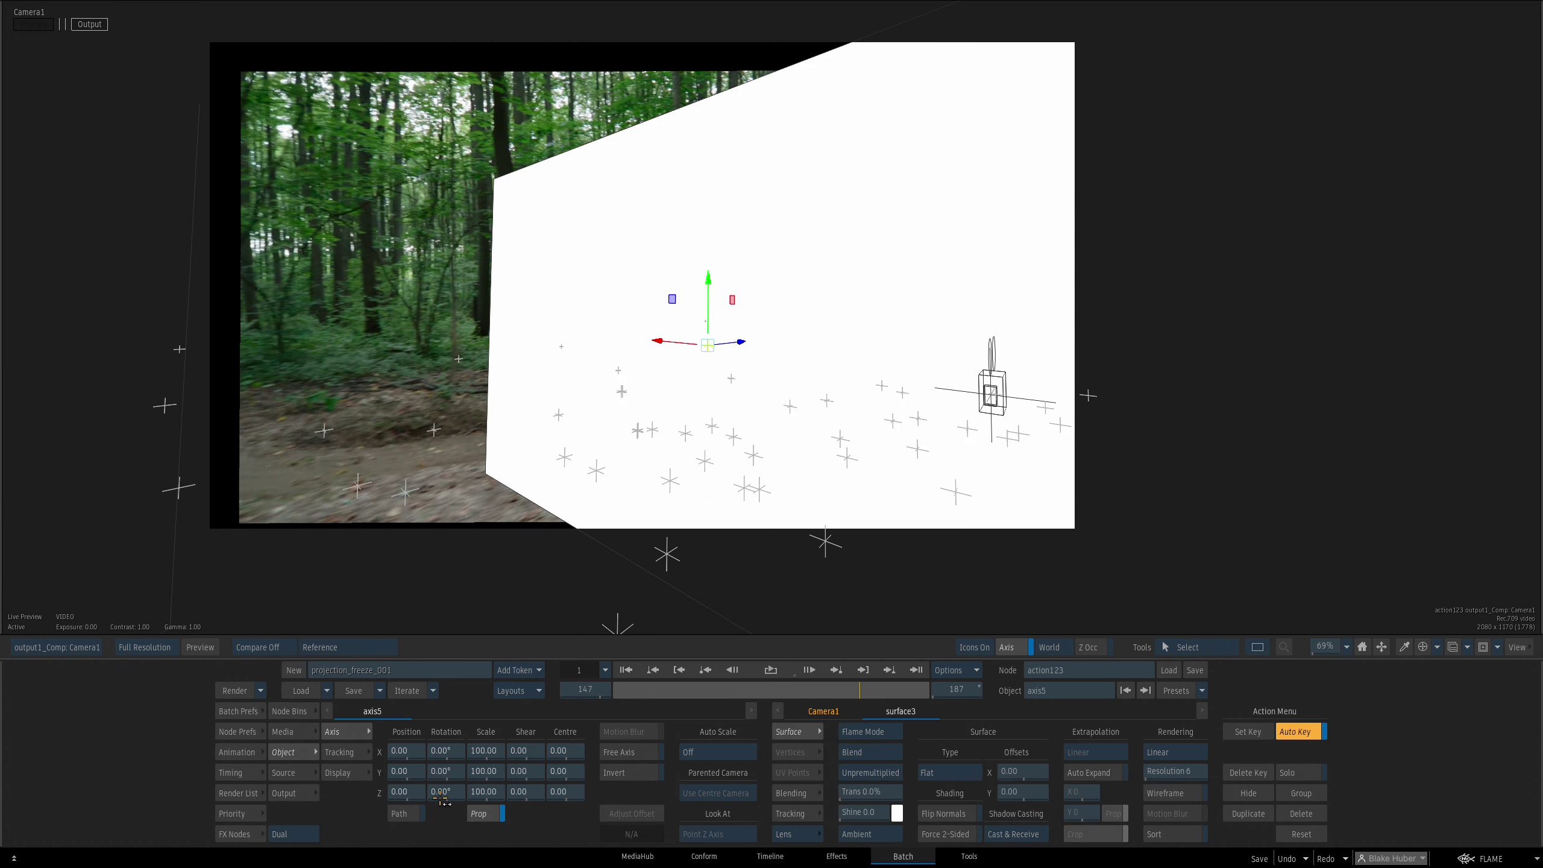
Turn off Auto Key, rotate the new surface's axis 45° in Y and scale it proportionally to 80
left_click(1295, 731)
mouse_move(448, 773)
left_mouse_down()
mouse_move(498, 767)
mouse_move(473, 761)
left_mouse_up()
left_click(456, 768)
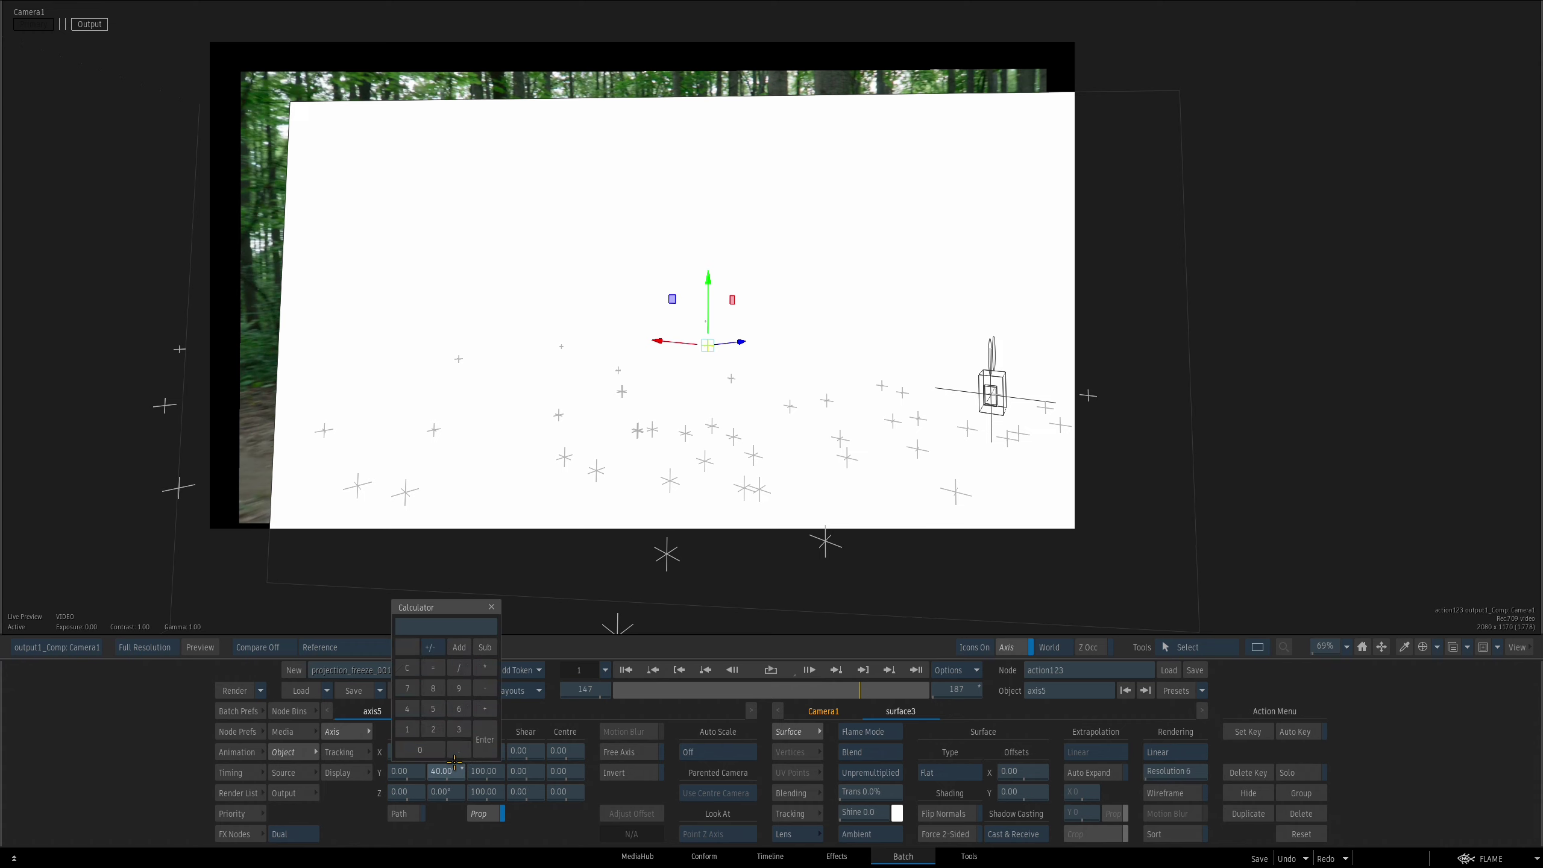
key("Return")
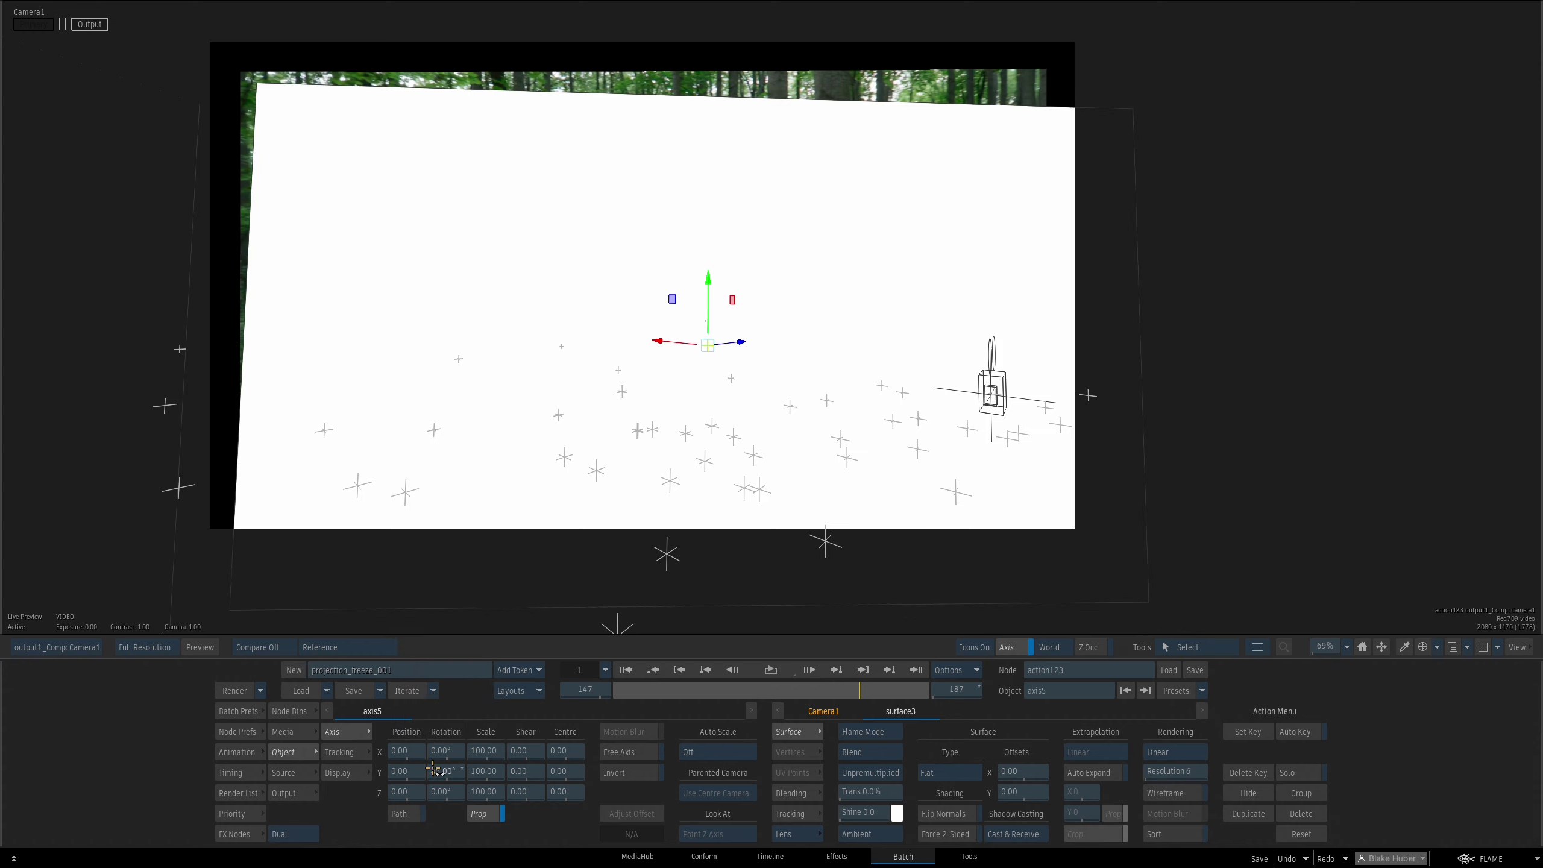
left_click_drag(814, 477, 672, 603)
mouse_move(486, 750)
left_mouse_down()
mouse_move(466, 745)
mouse_move(485, 745)
left_mouse_up()
Duplicate Camera1 in the Action schematic and place the copy beside the tracker_frm147 branch
key("Escape")
left_click_drag(1013, 487, 800, 467)
left_click(930, 418)
left_click_drag(612, 417, 928, 441)
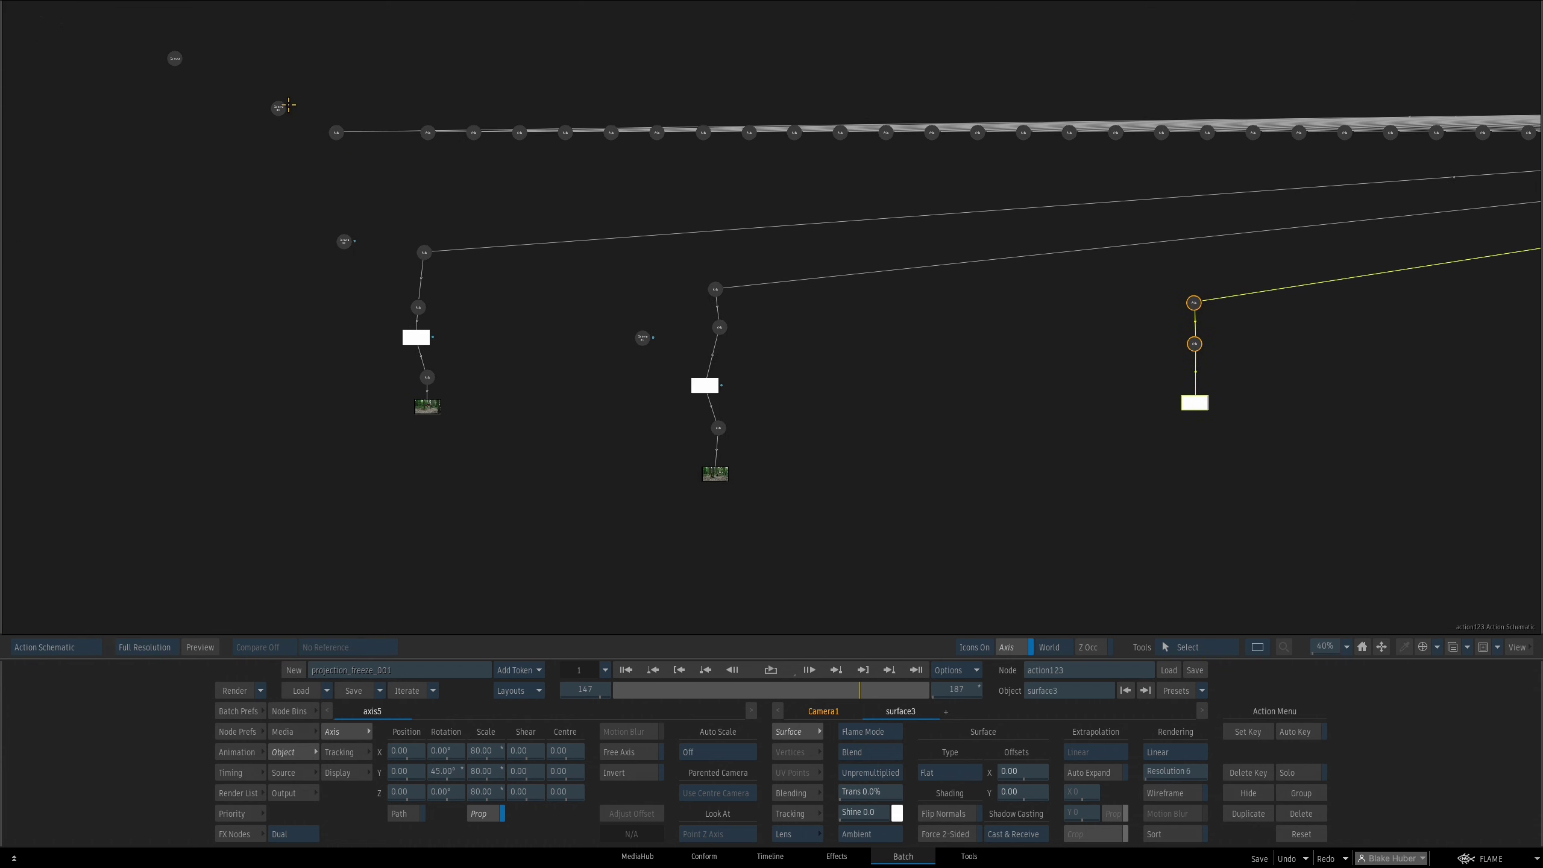
left_click_drag(289, 105, 300, 172)
right_click(302, 171)
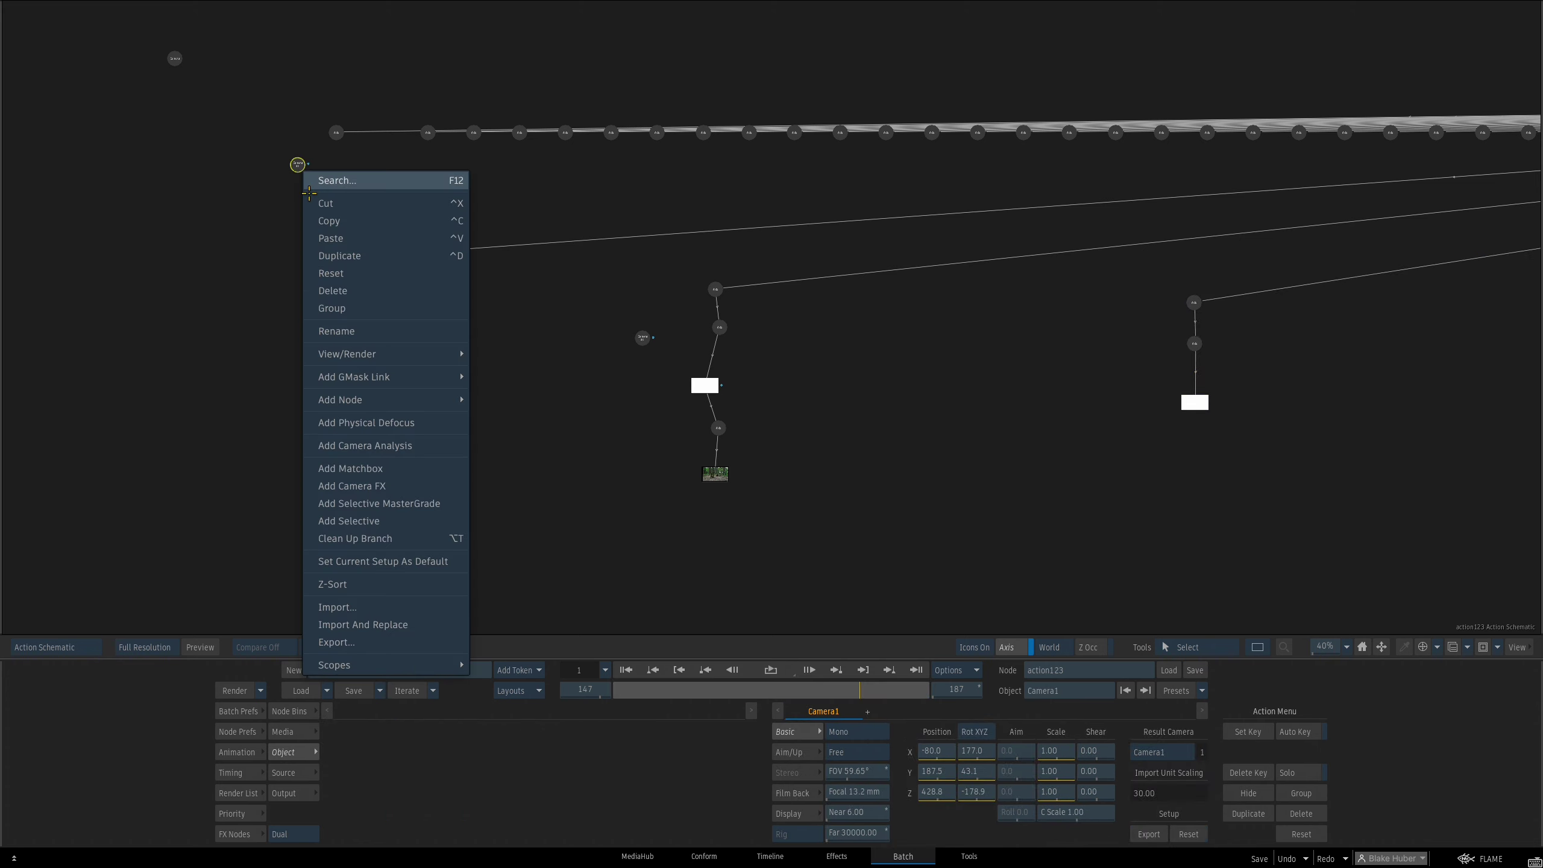
left_click(335, 249)
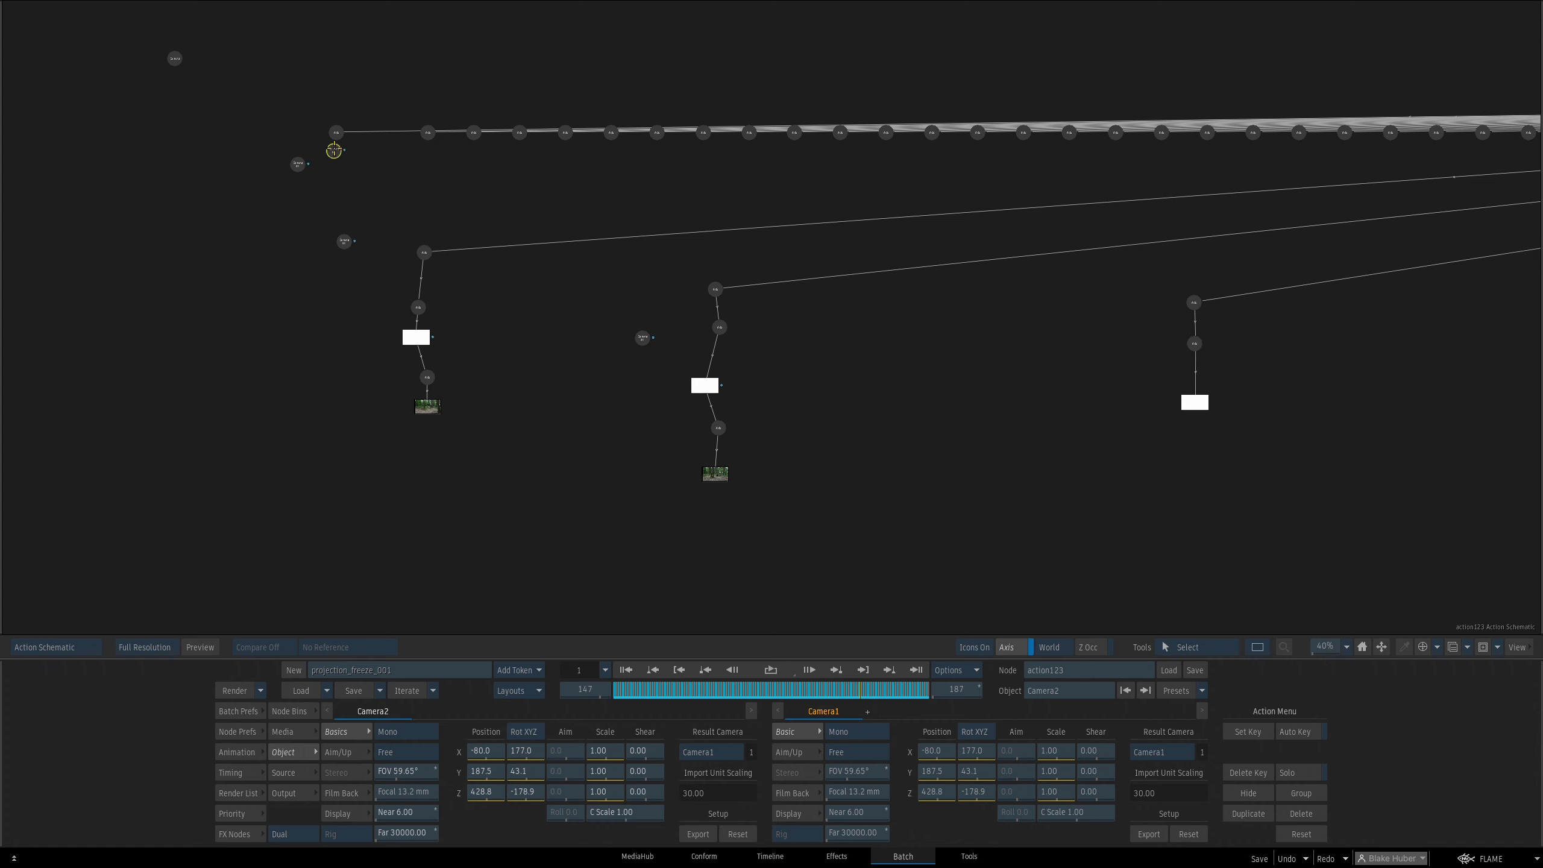
left_click_drag(334, 149, 1130, 330)
left_click_drag(1158, 358, 1010, 328)
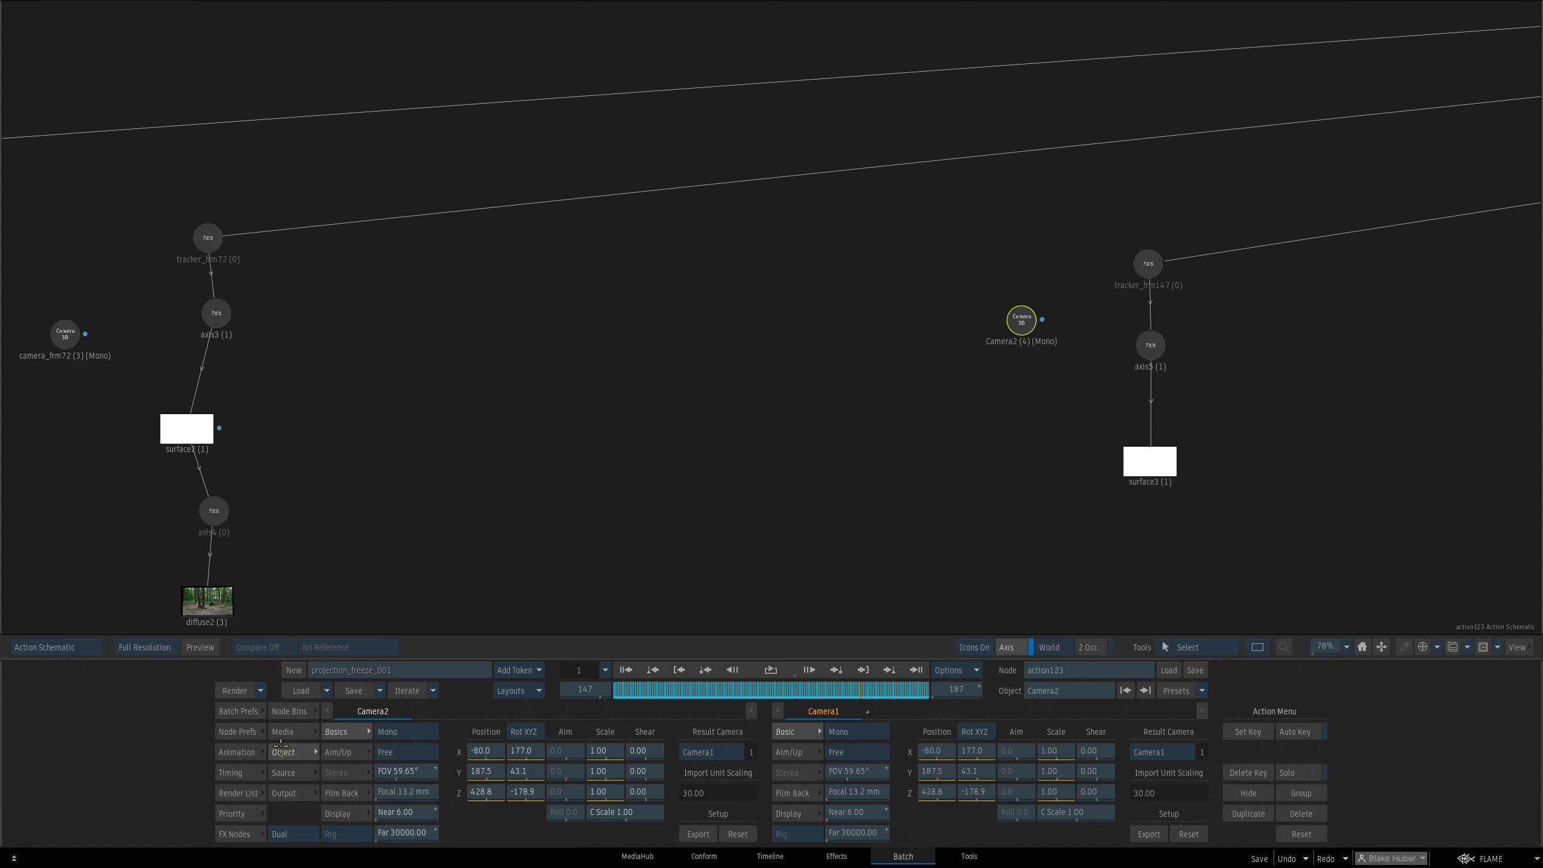
Reduce the duplicated camera's animation to the single keyframes at frame 147
left_click(237, 751)
left_click_drag(999, 494, 870, 427)
left_click_drag(1023, 414, 1024, 377)
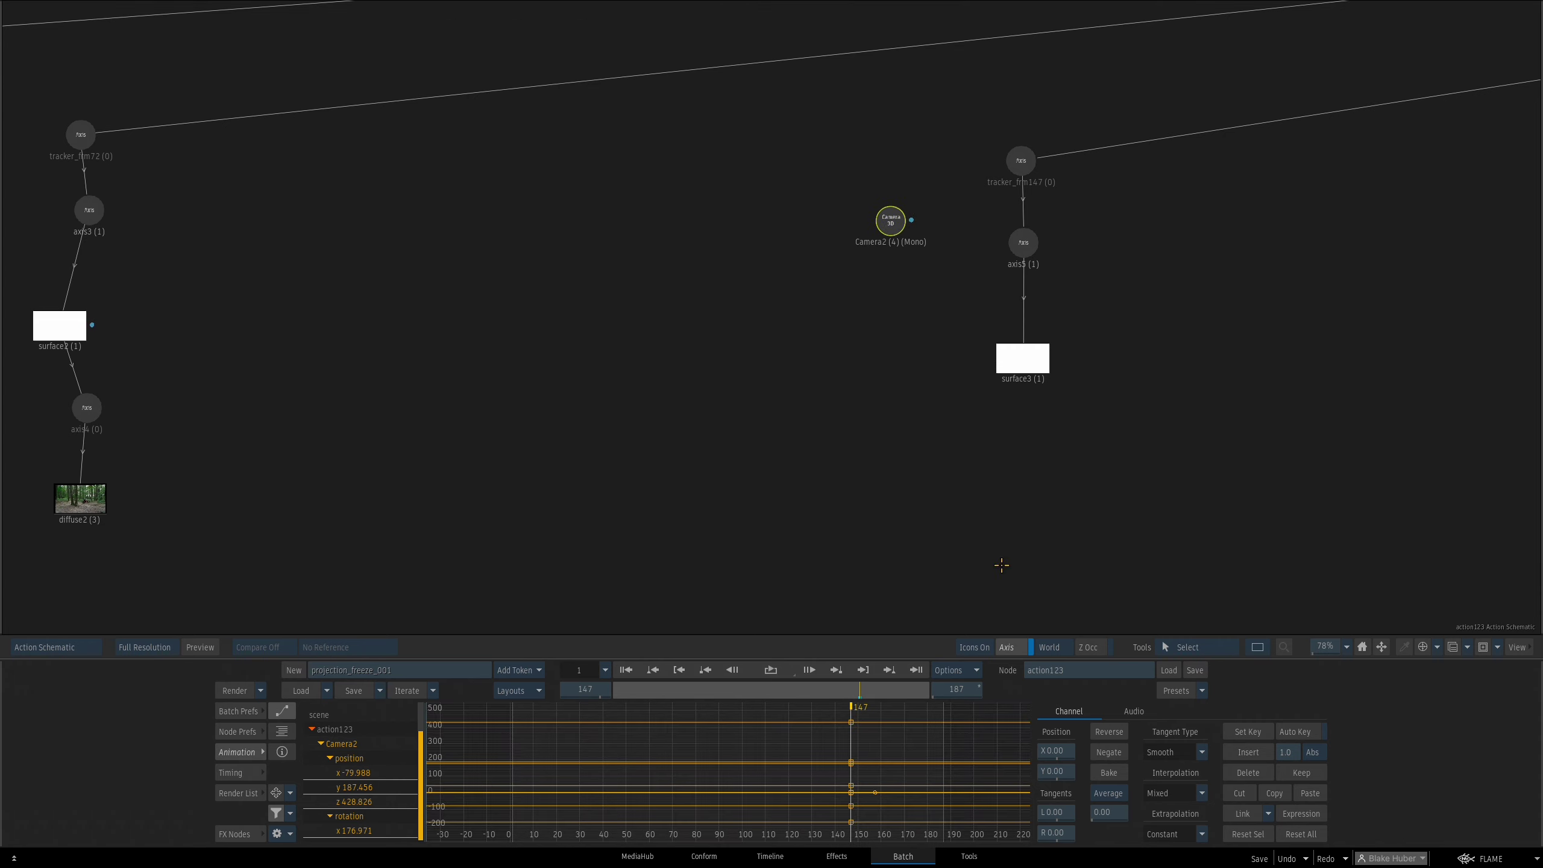
Rename the duplicated camera cam_frm147 and accept the expression changes
left_click_drag(892, 217, 885, 220)
double_click(884, 222)
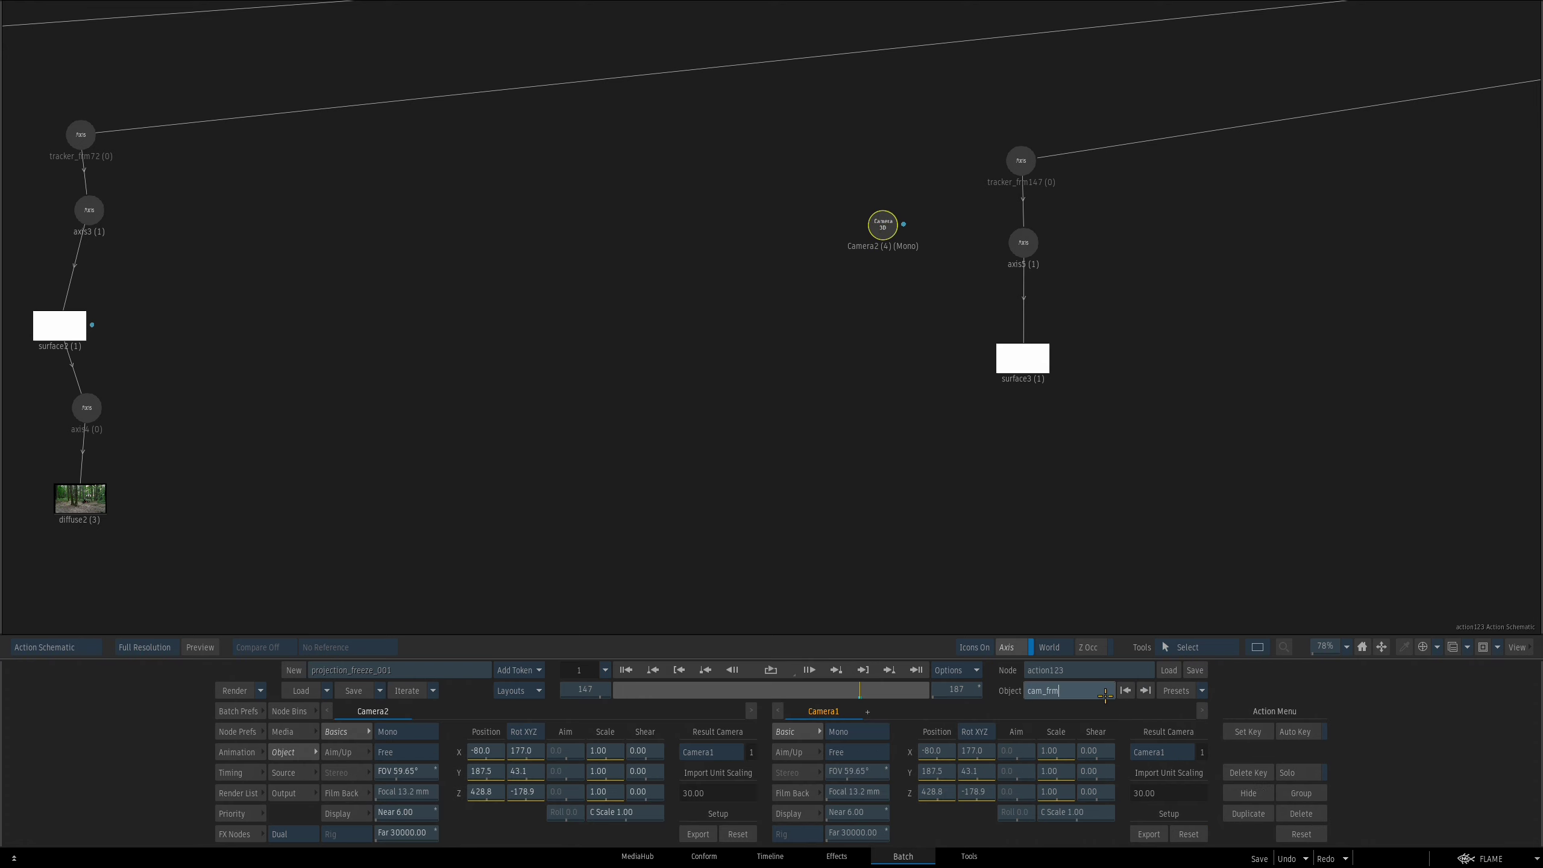
key("Return")
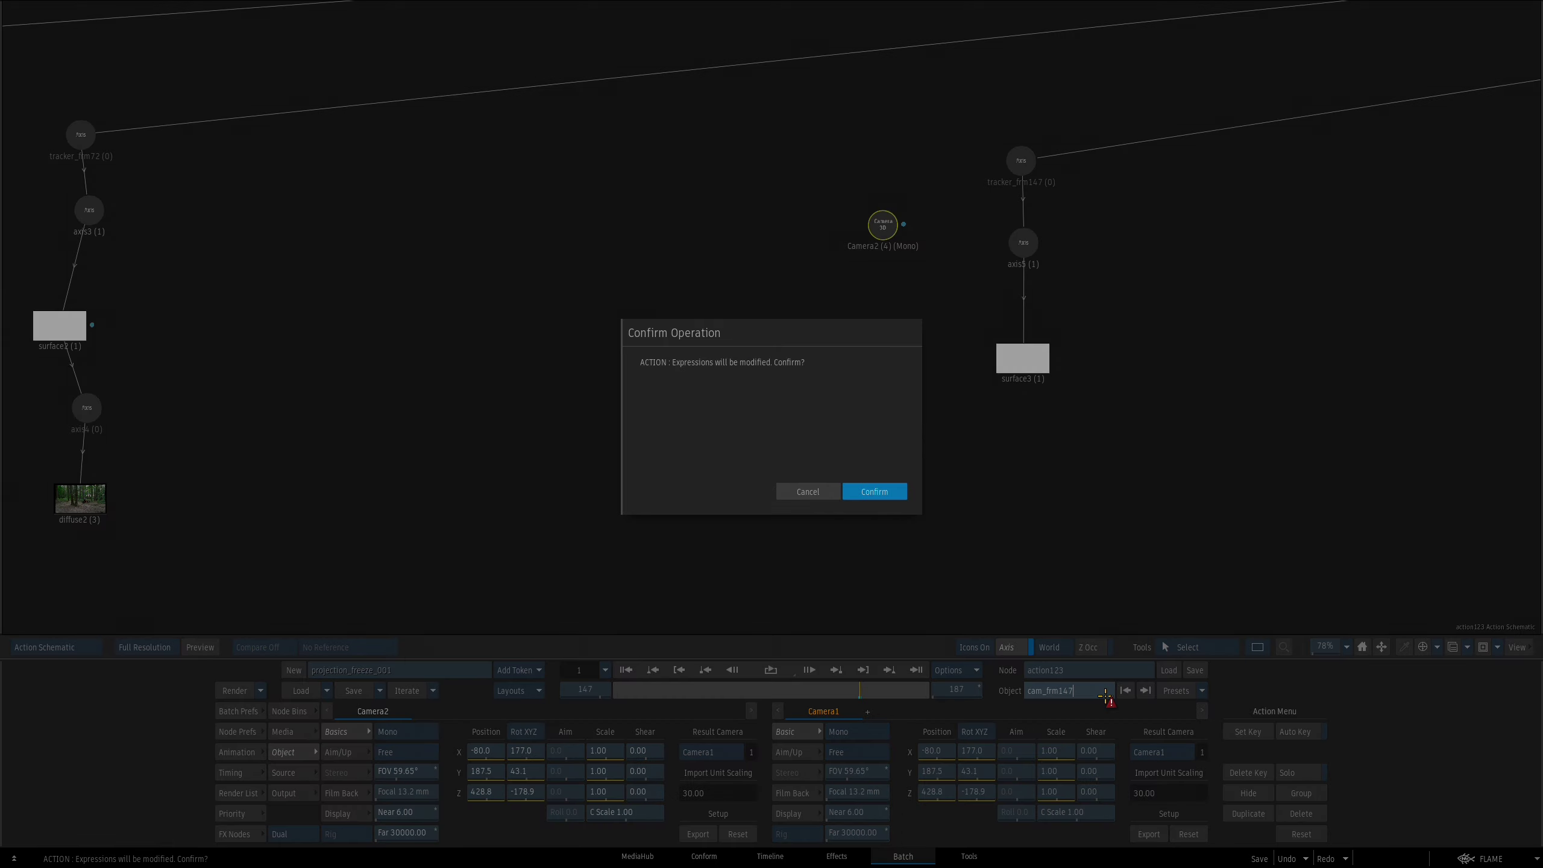
left_click(853, 493)
left_click_drag(978, 577, 870, 554)
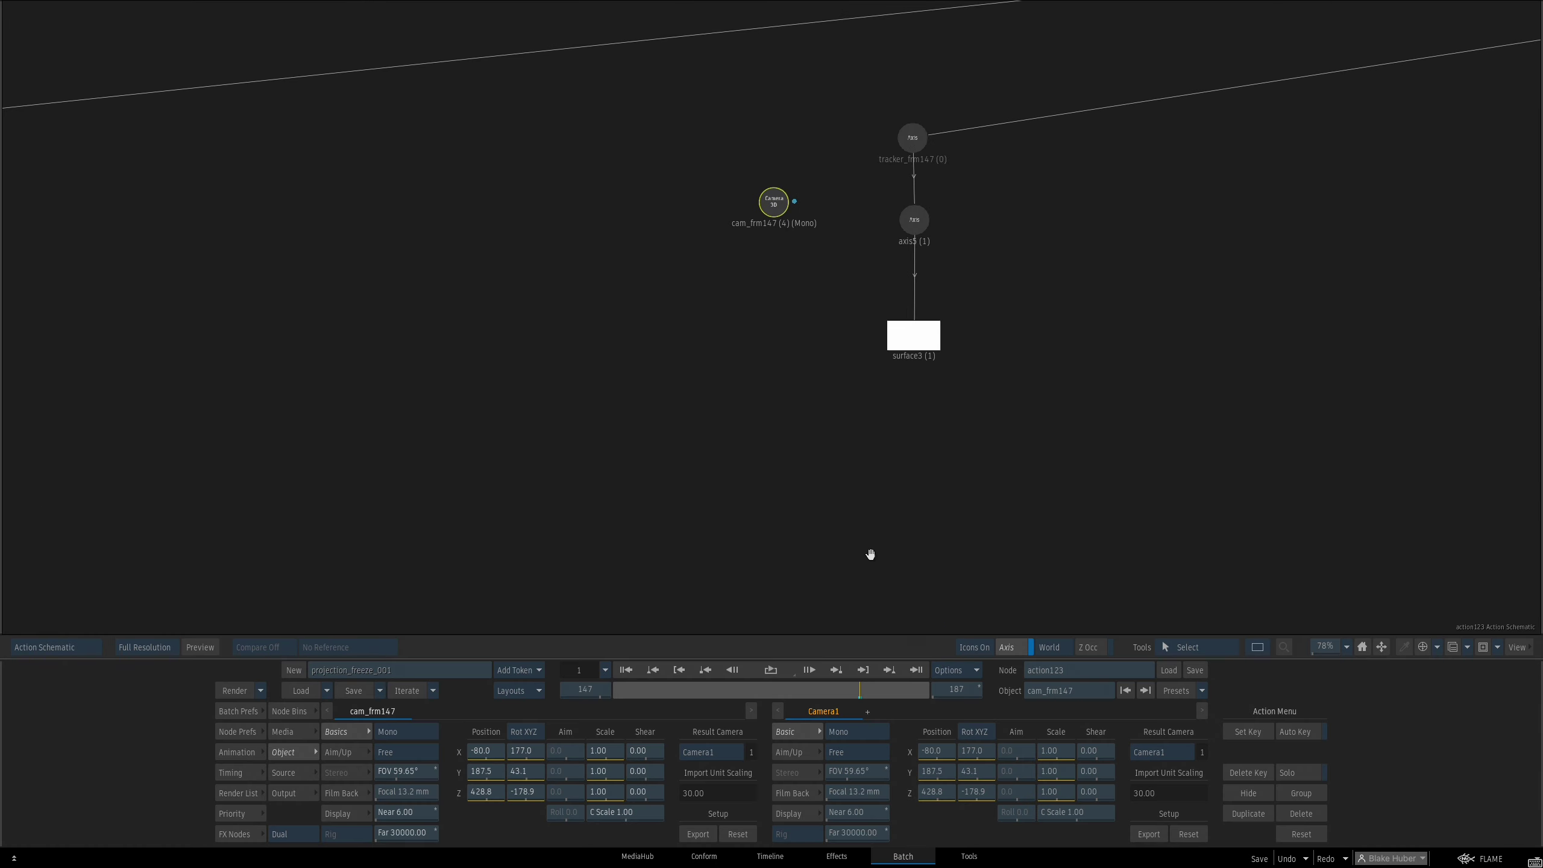
Select surface3 under tracker_frm147 and hide it in the camera view
key("Escape")
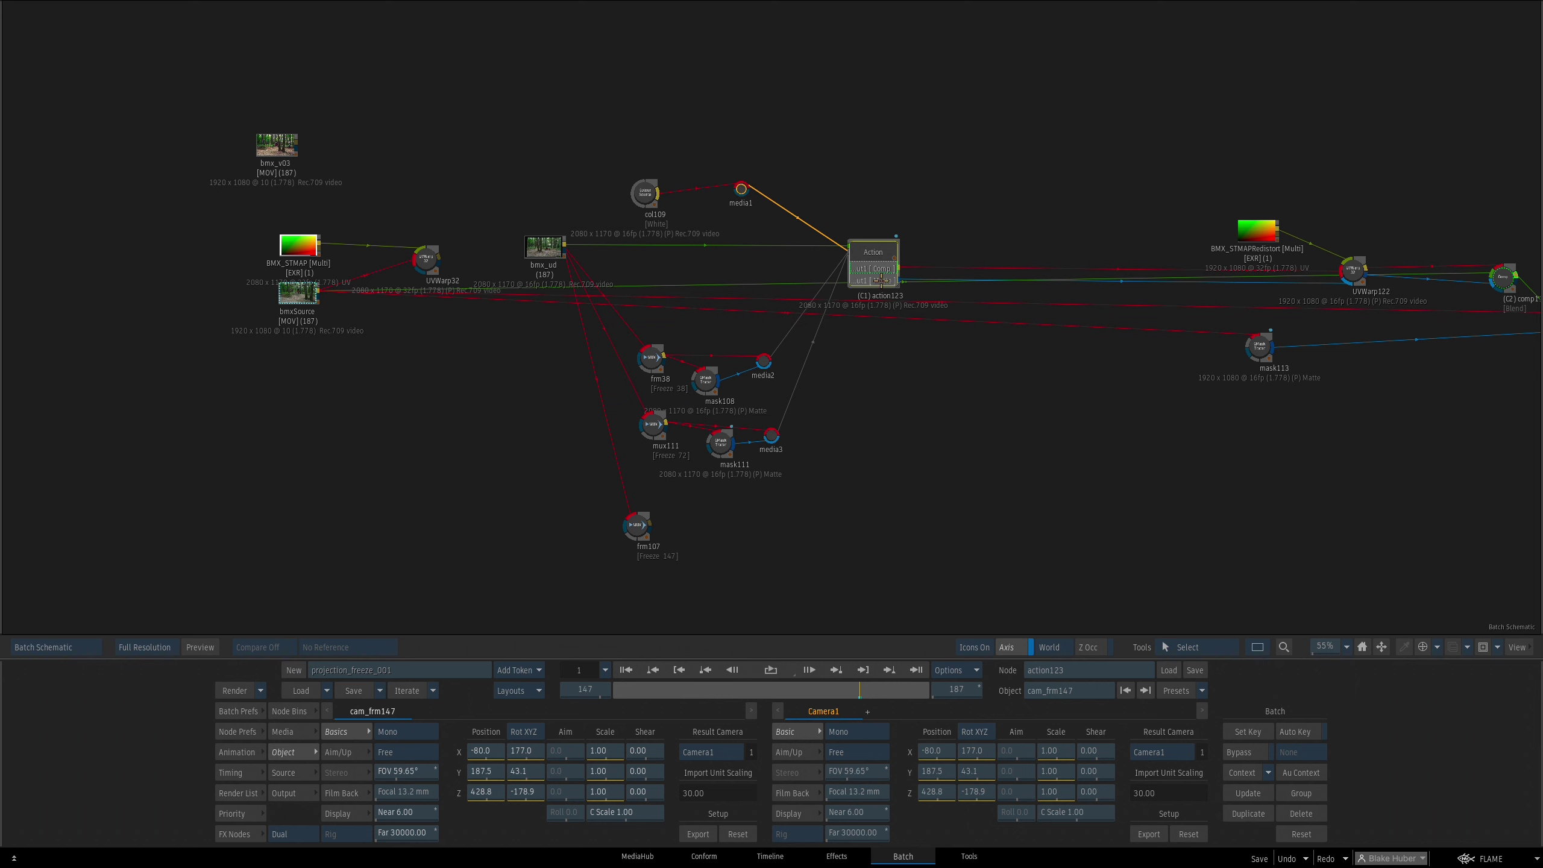
key("F4")
key("grave")
left_click(912, 336)
key("F4")
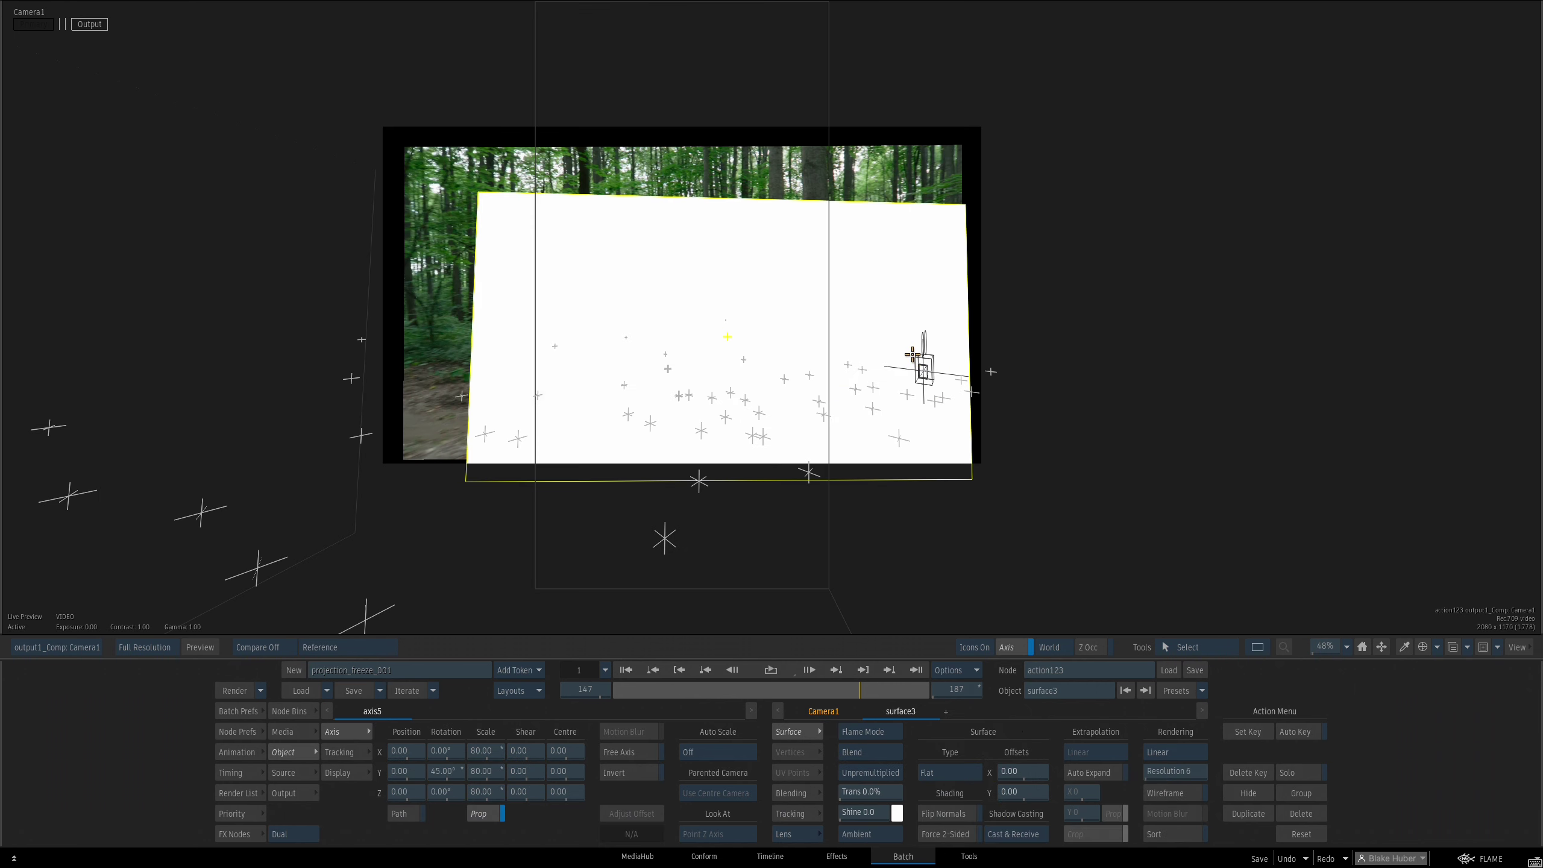
key("h")
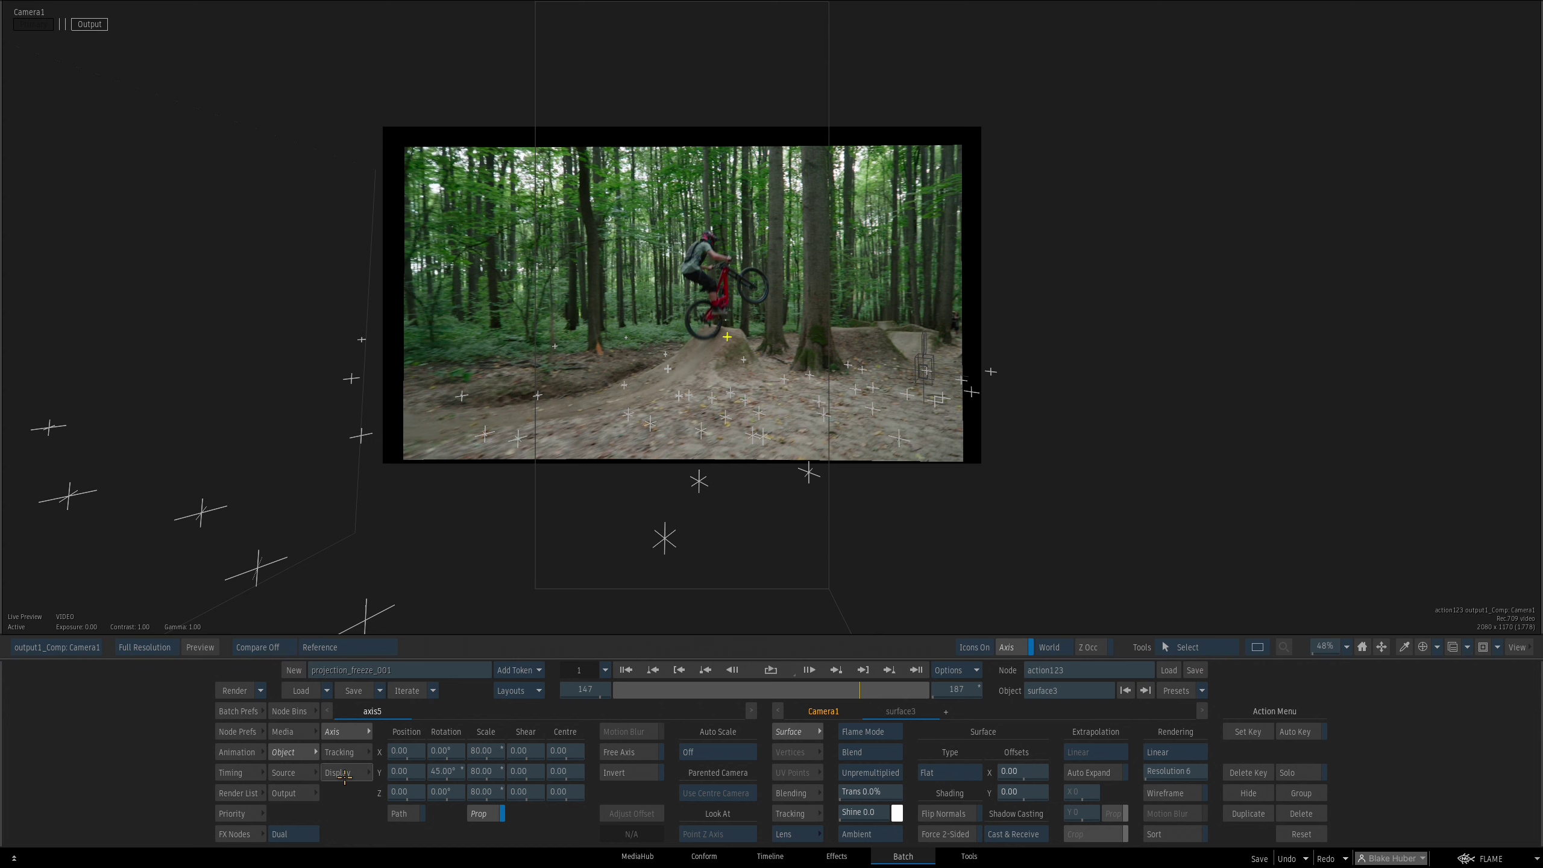
Display Action's Matte output and scrub back to frame 68 to inspect the projected biker's matte
left_click(292, 793)
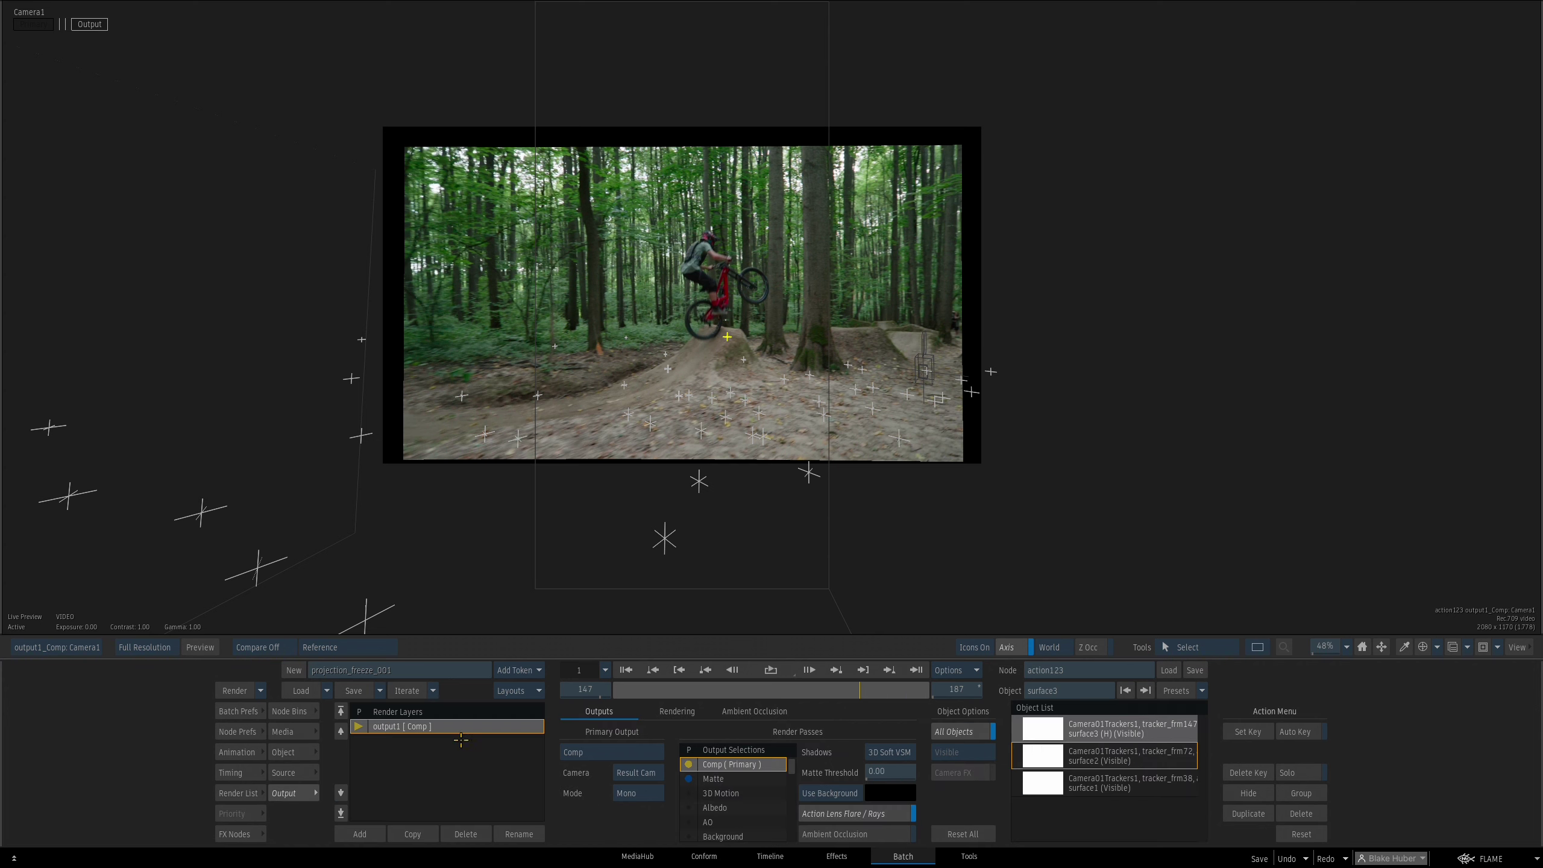
left_click(722, 780)
left_click_drag(807, 692, 674, 692)
key("Escape")
key("Escape")
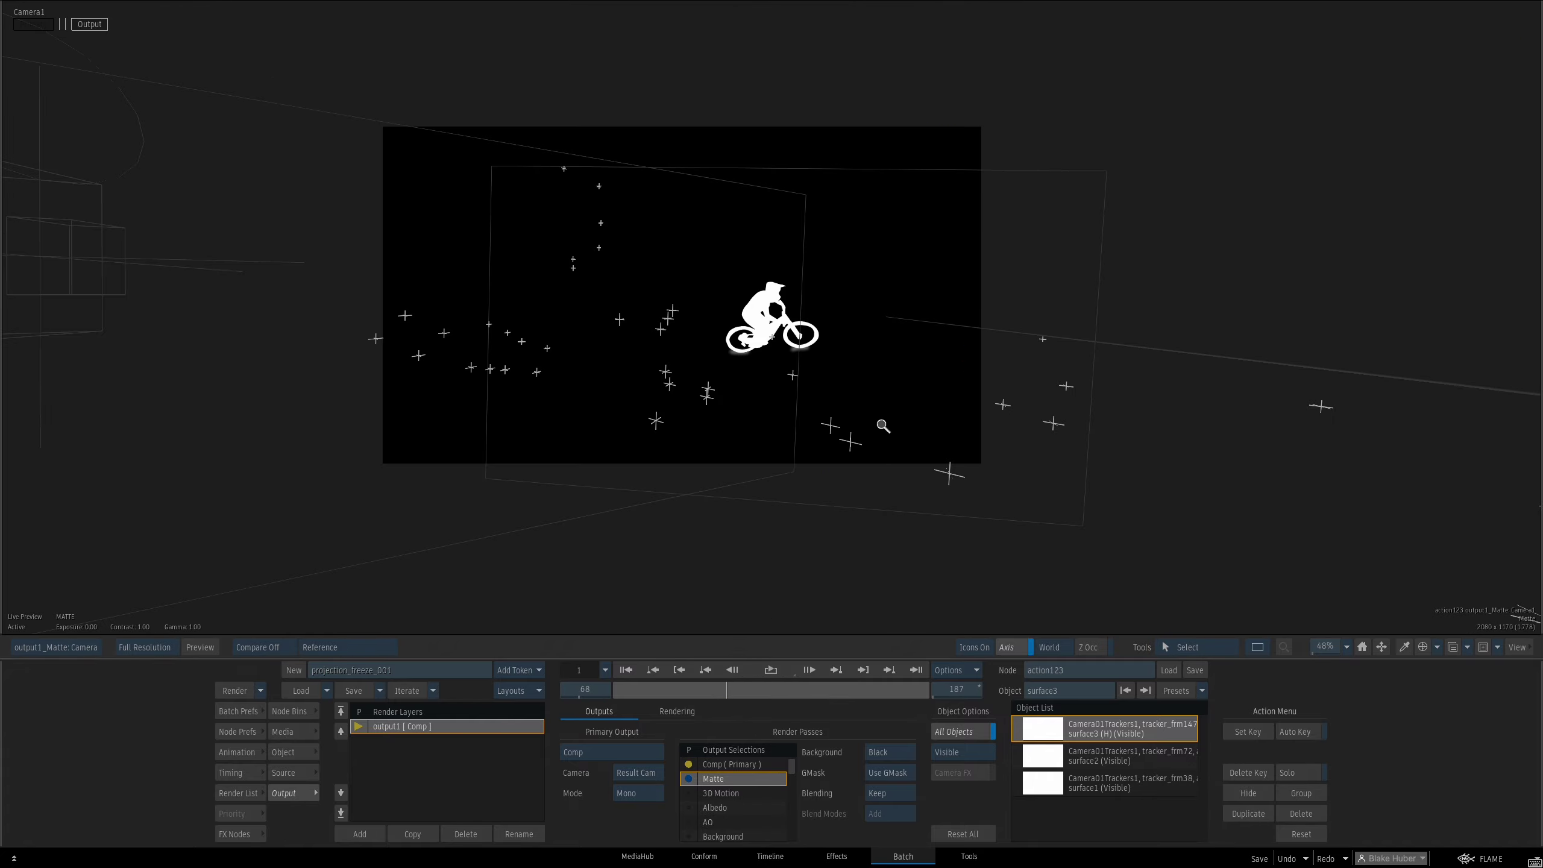
Leave Action for the Batch schematic and reposition the UVWarp122 and BMX_STMAPRedistort nodes downstream of action123
key("Escape")
left_click_drag(731, 457, 1022, 464)
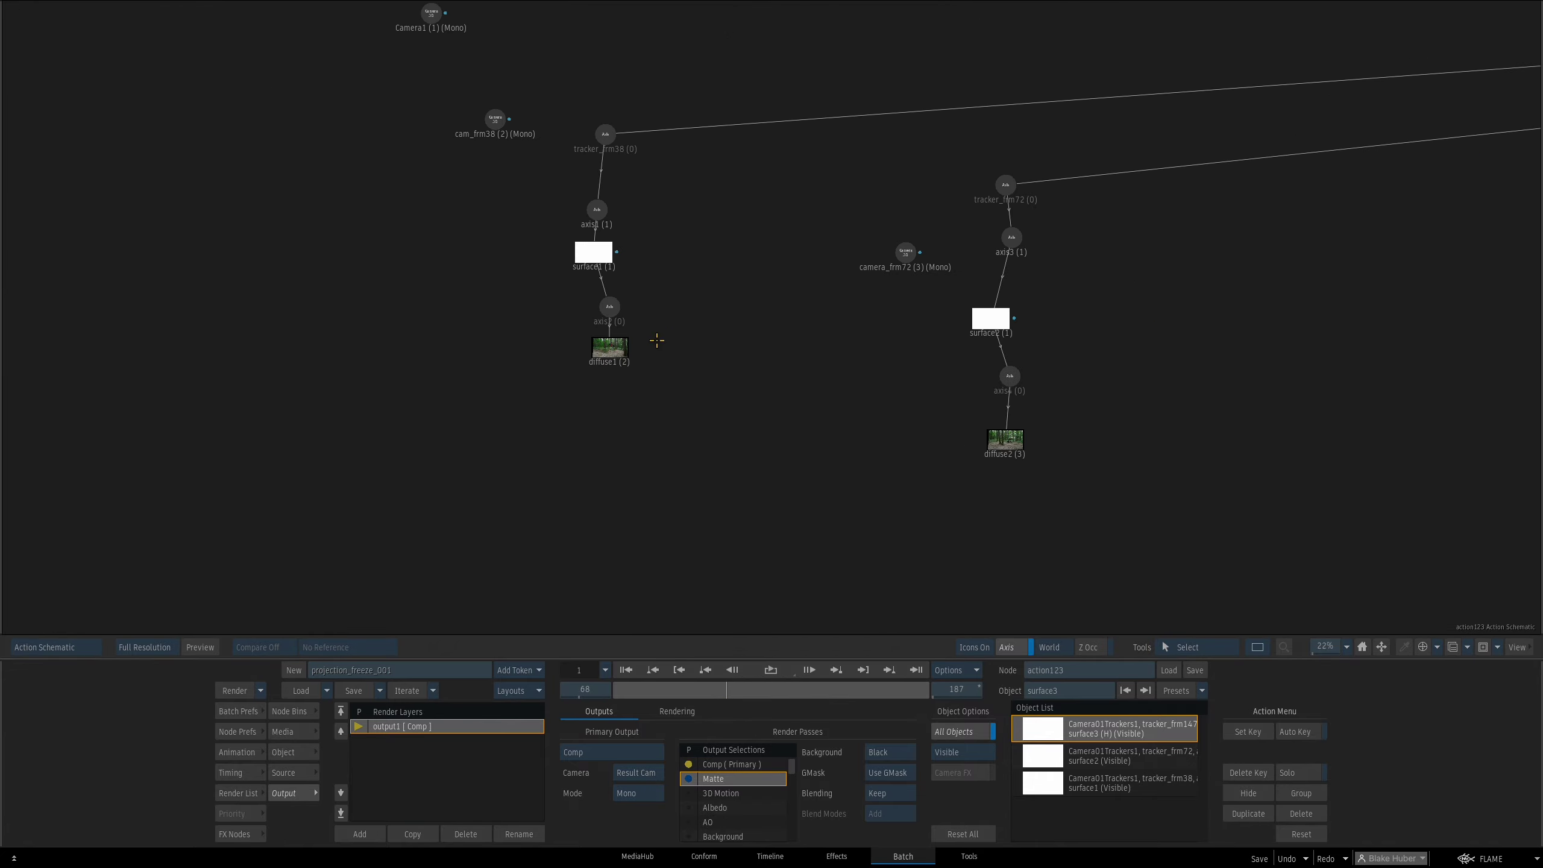
left_click_drag(587, 279, 551, 354)
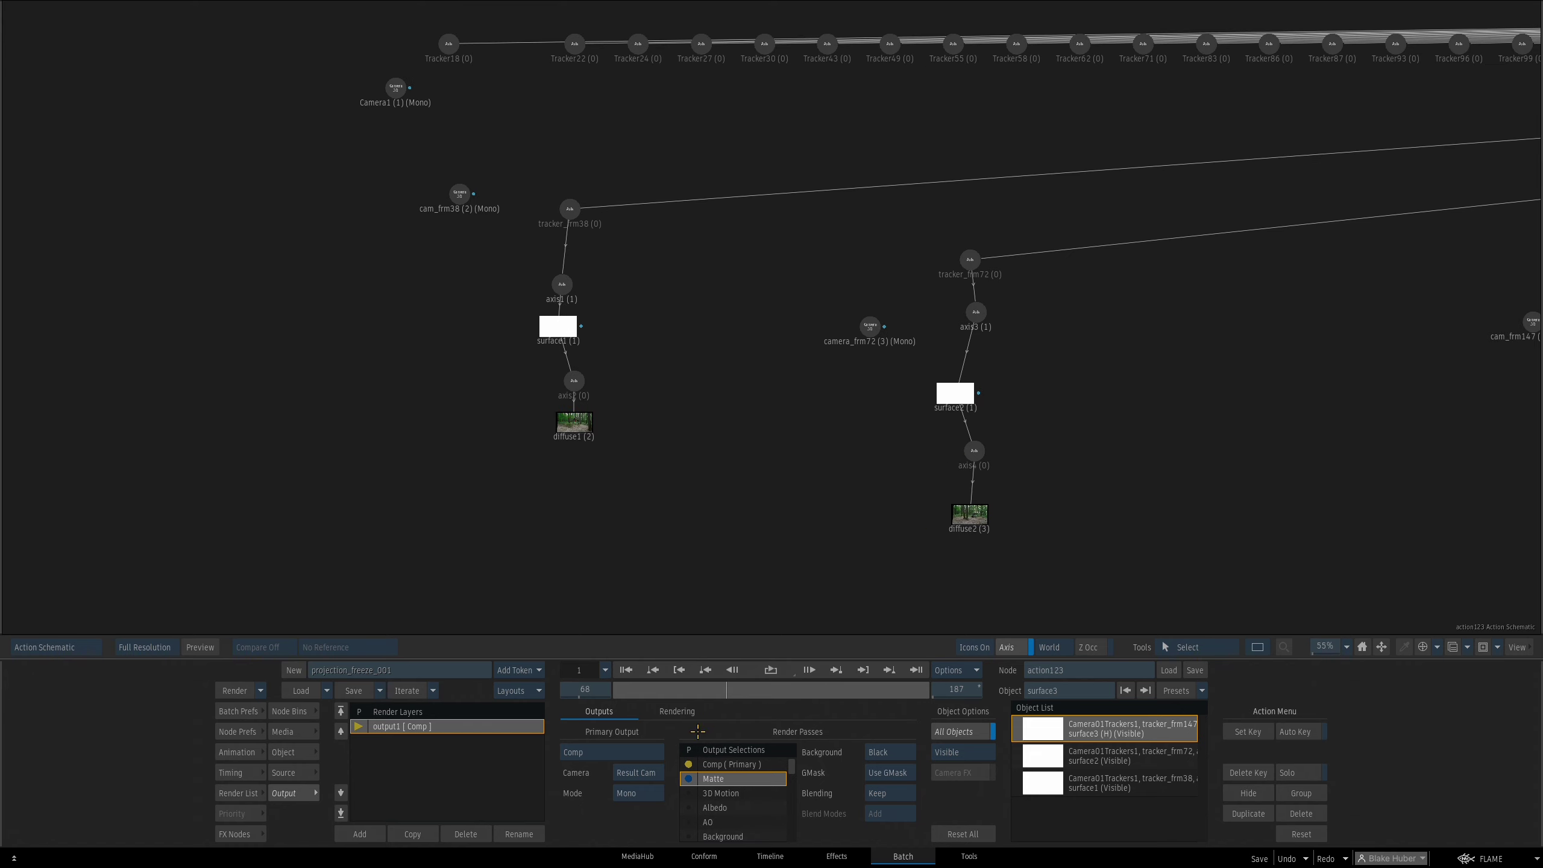
key("Escape")
mouse_move(699, 694)
left_mouse_down()
mouse_move(754, 689)
mouse_move(723, 689)
left_mouse_up()
key("Escape")
left_click_drag(1209, 552, 723, 551)
left_click_drag(726, 402, 595, 413)
left_click_drag(1161, 264, 1153, 236)
left_click_drag(997, 191, 951, 155)
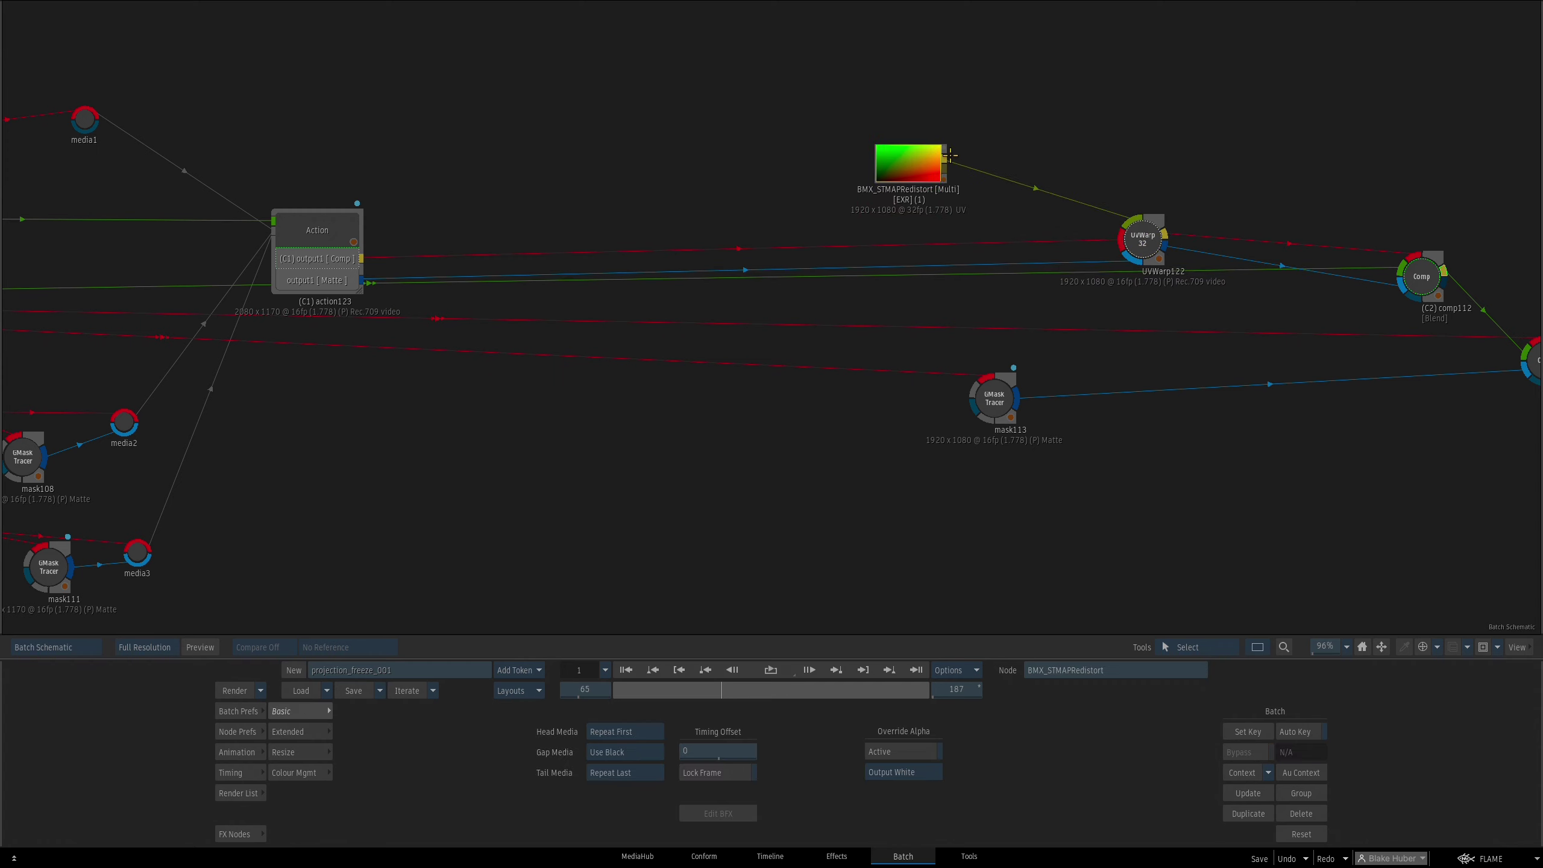
View the result of UVWarp122 to check the redistorted Action composite
left_click_drag(1142, 236, 984, 243)
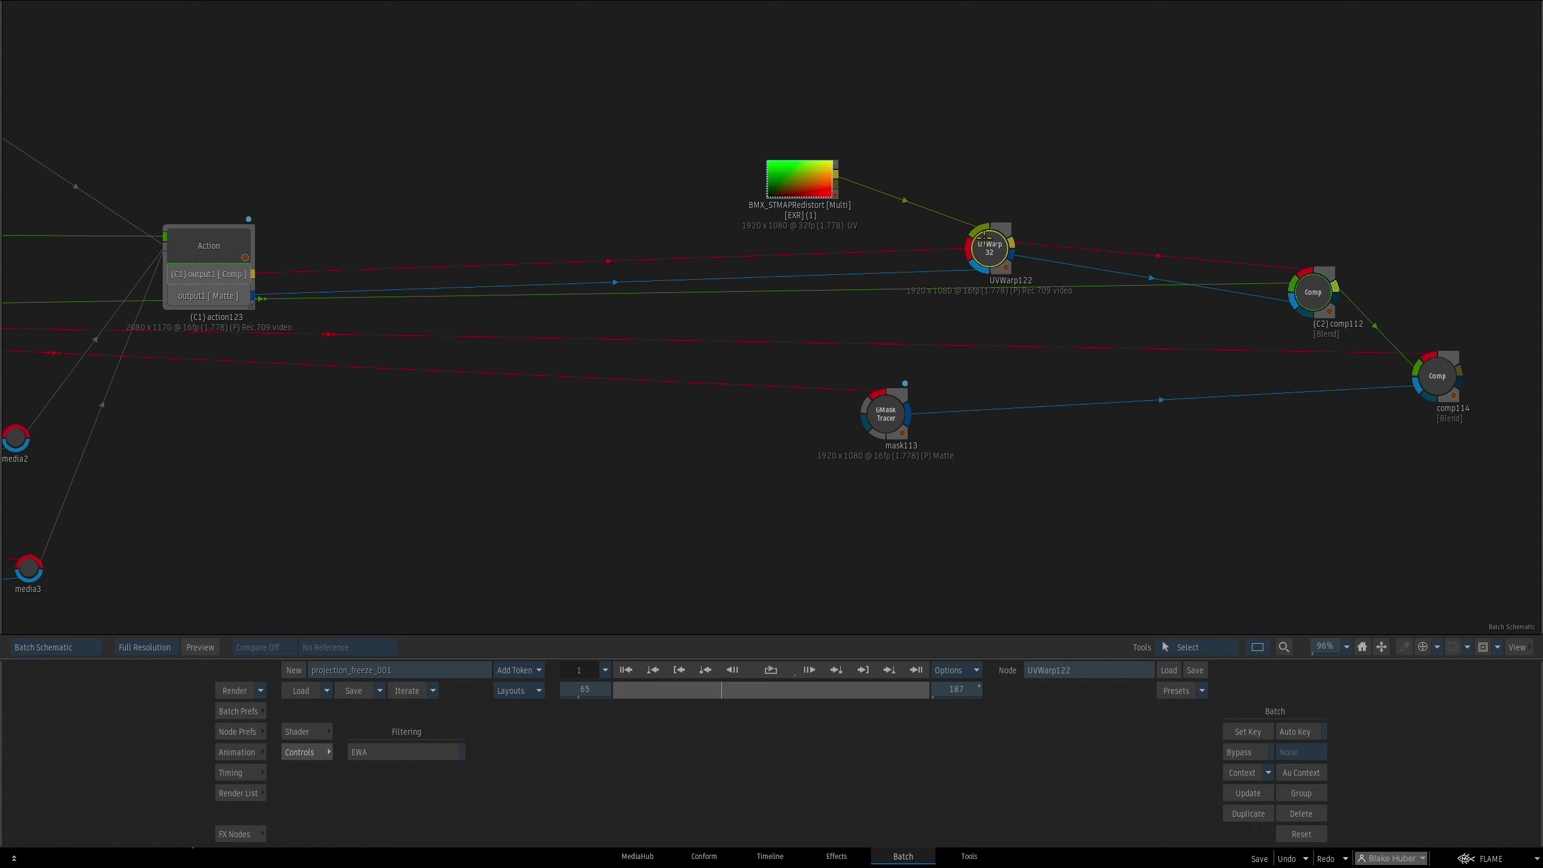
key("F4")
key("F4")
key("F4")
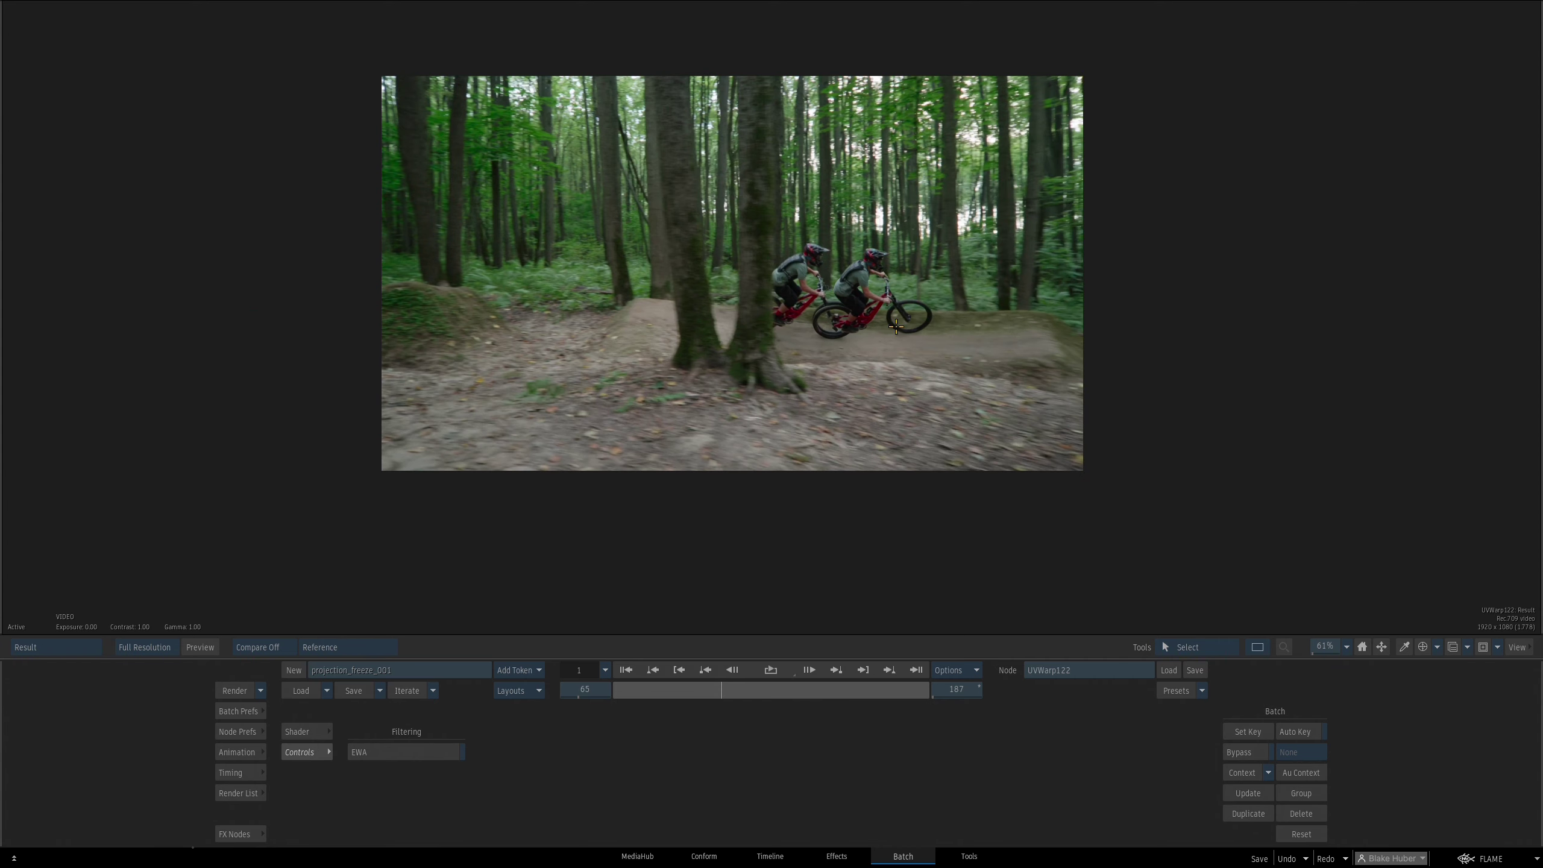
key("Escape")
Reposition the UVWarp122 and comp112 nodes to spread out the end of the Batch schematic
left_click_drag(990, 250, 971, 240)
left_click_drag(1316, 286, 1292, 299)
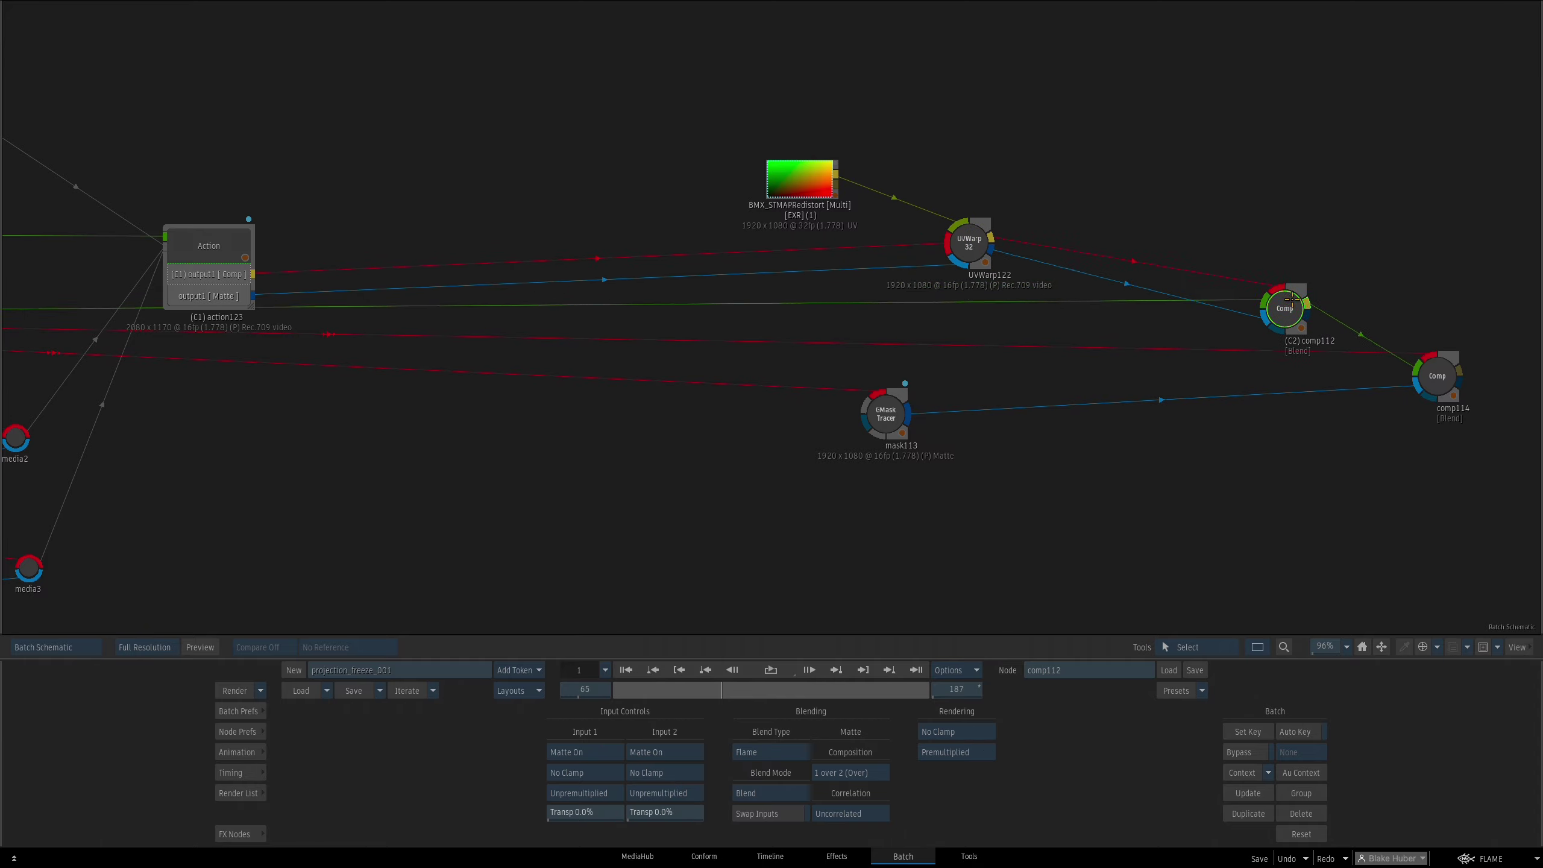
scroll(1123, 345, "down", 5)
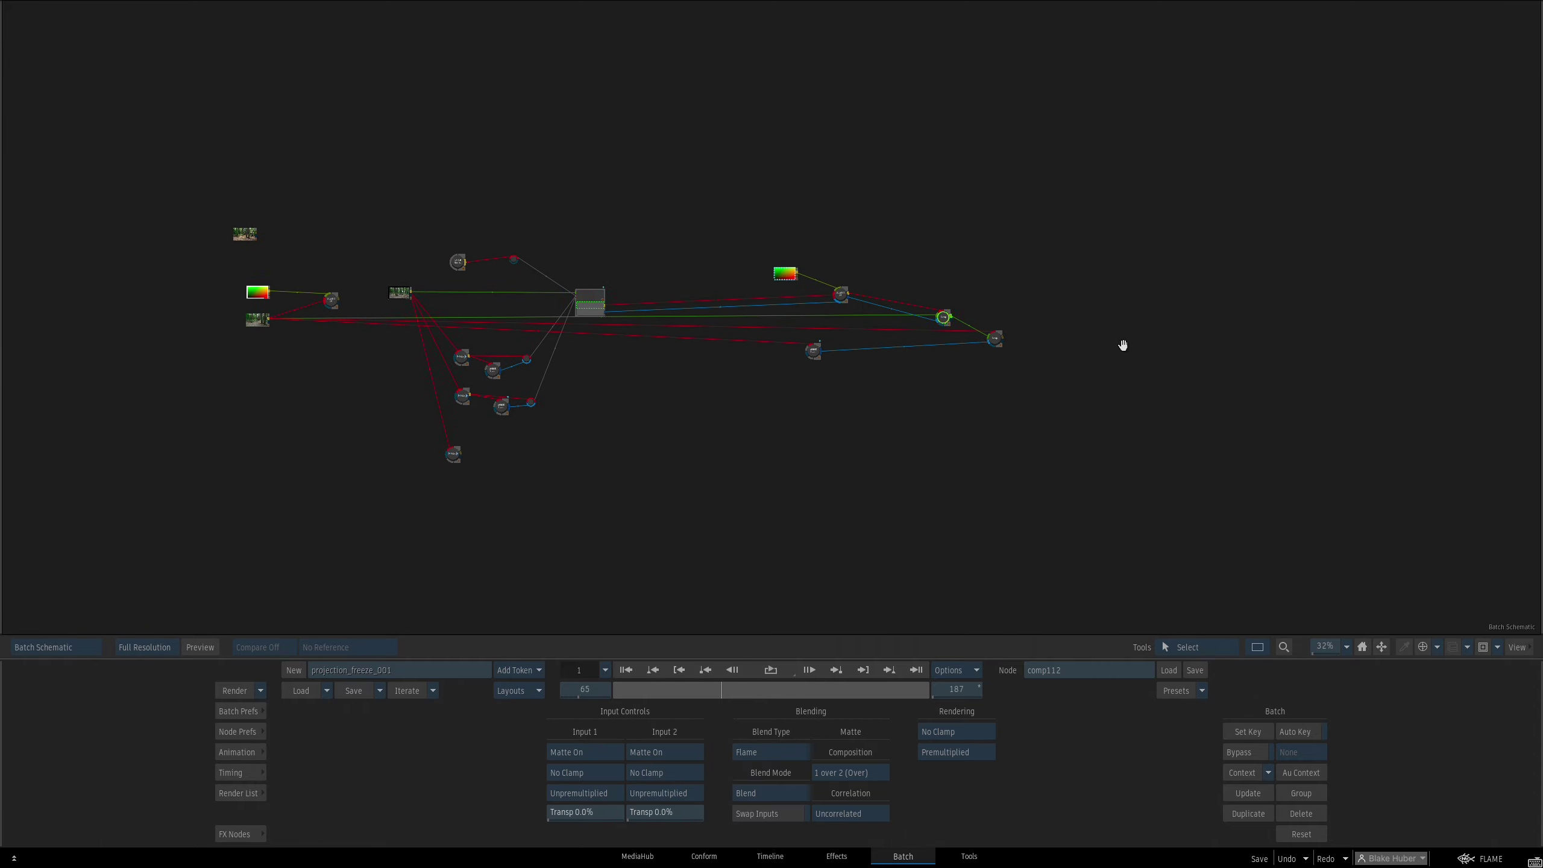
scroll(1123, 346, "up", 3)
left_click_drag(1099, 341, 1260, 326)
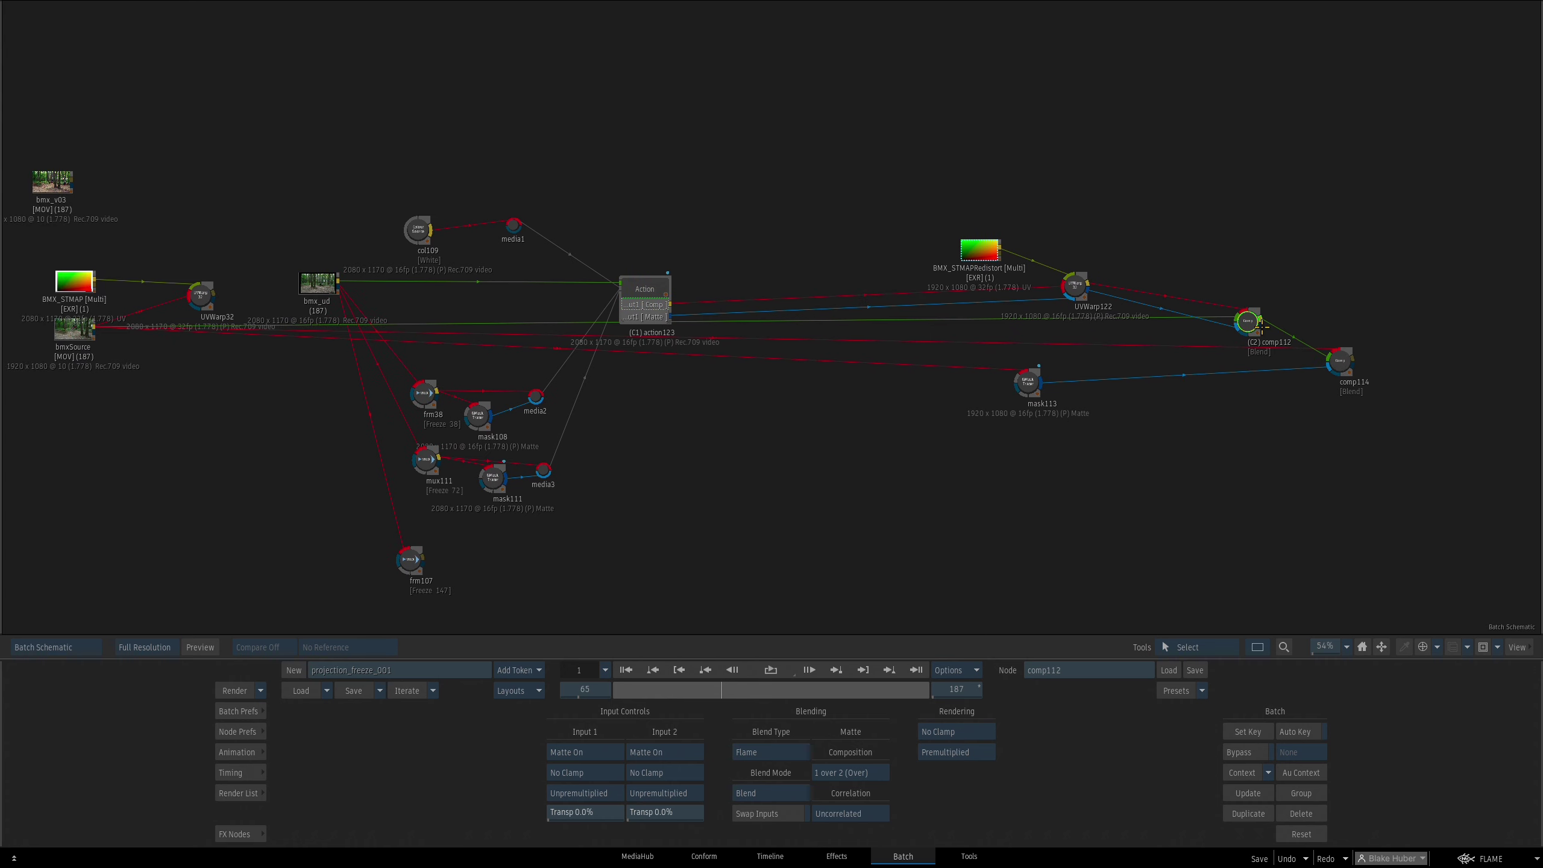
Inspect comp112's inputs, result and matte, and trace the bmxSource clip feeding it
key("F1")
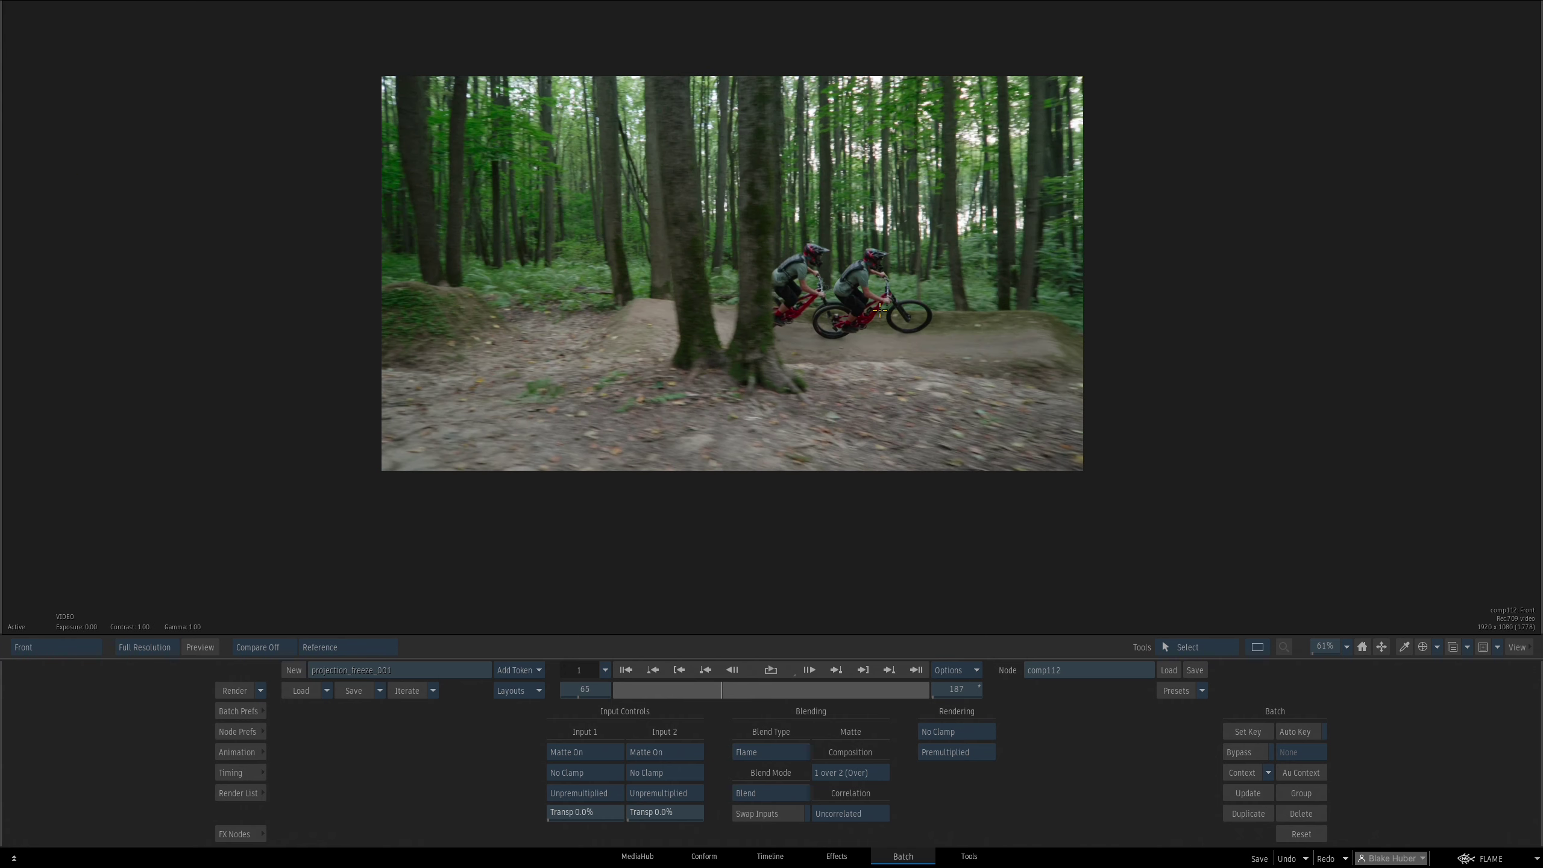
key("F2")
key("F4")
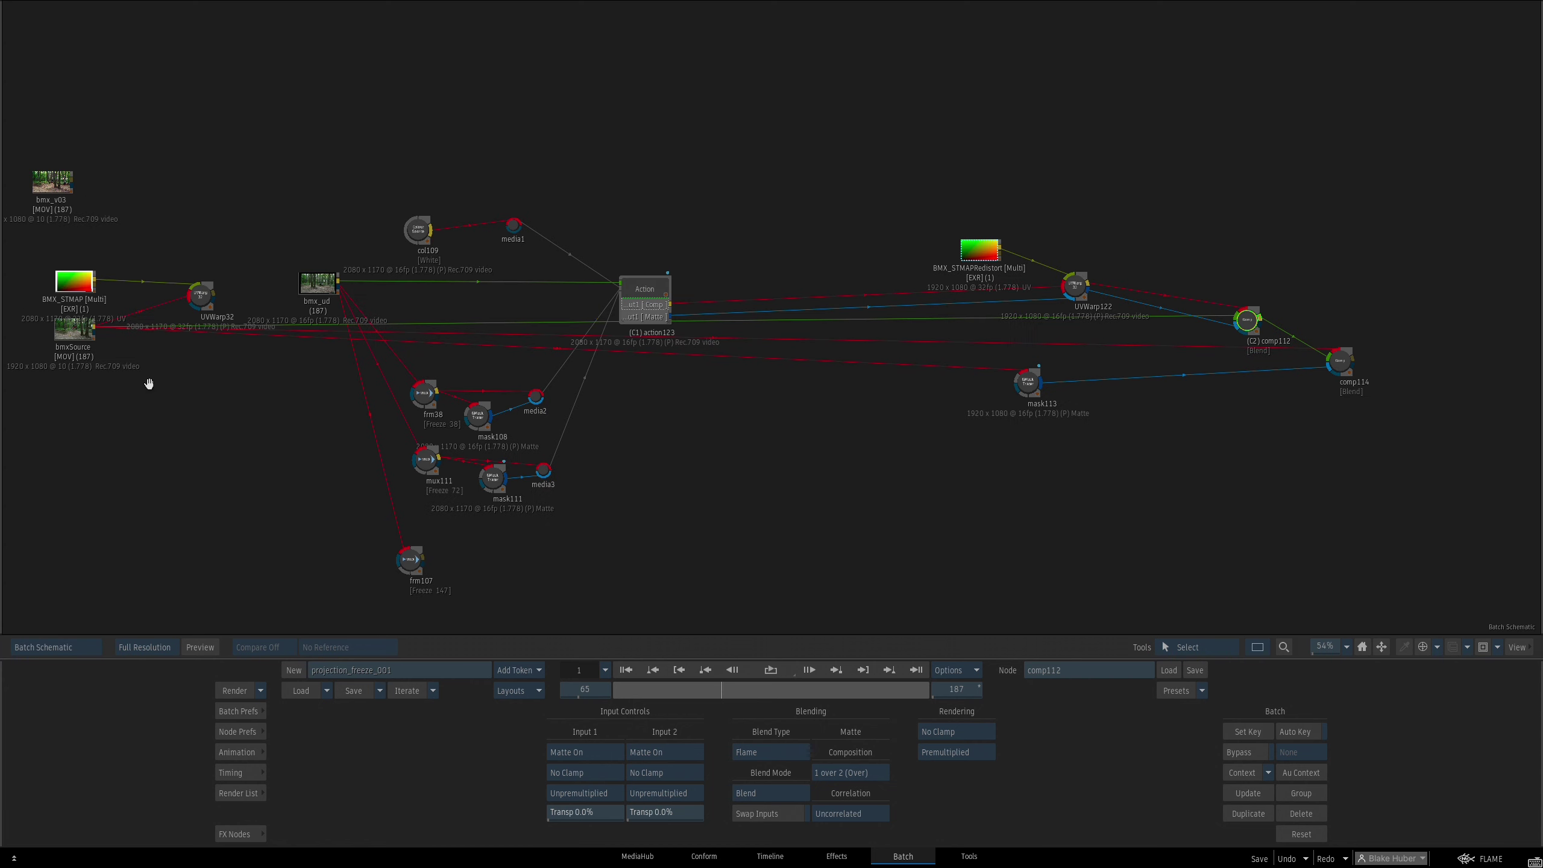
left_click_drag(149, 383, 214, 374)
left_click(136, 328)
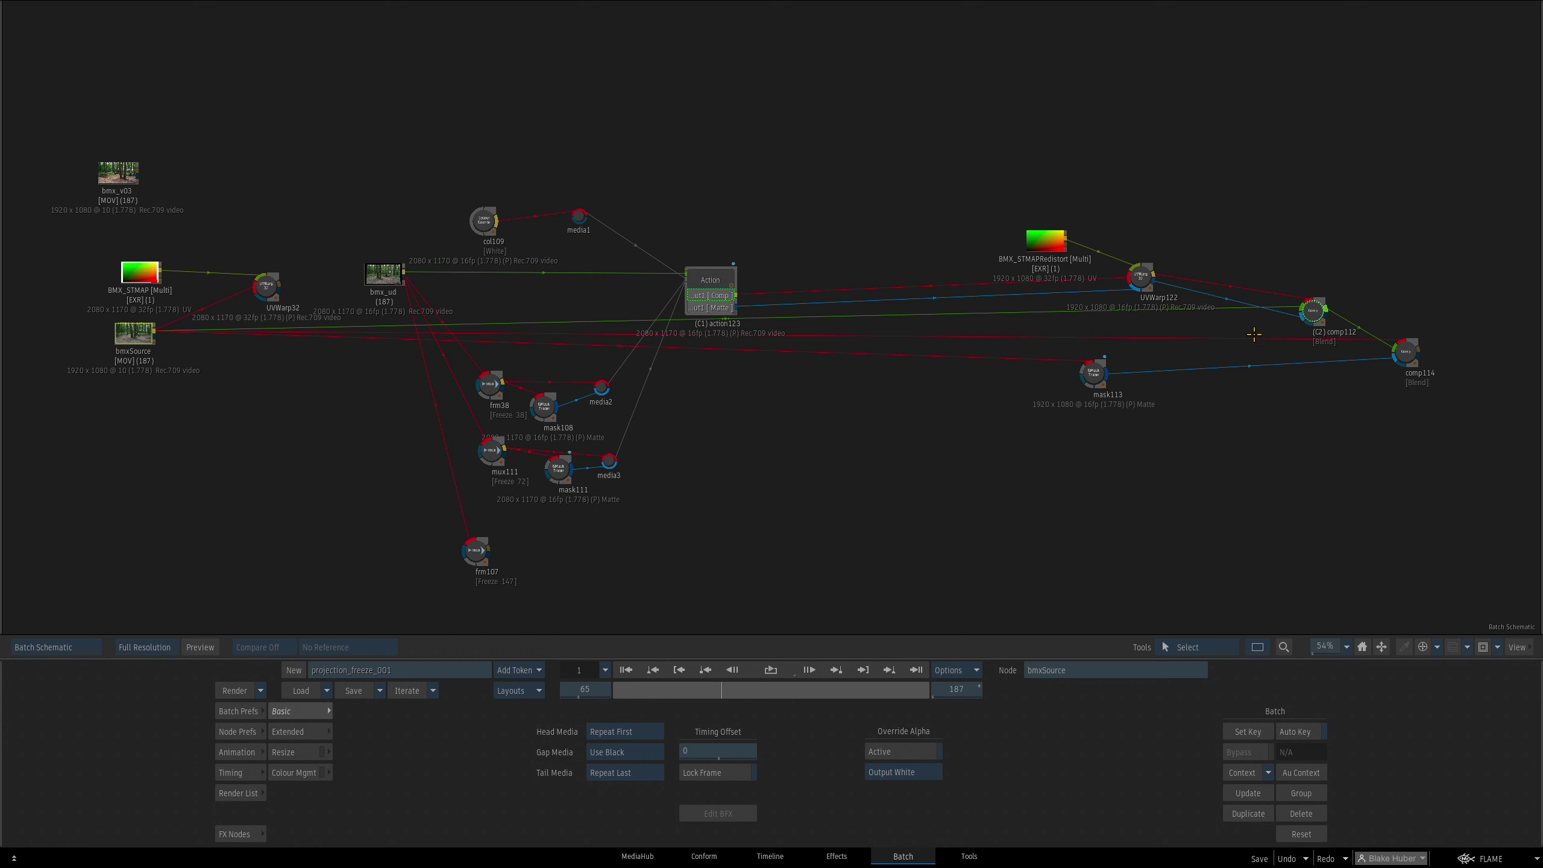
left_click(1313, 312)
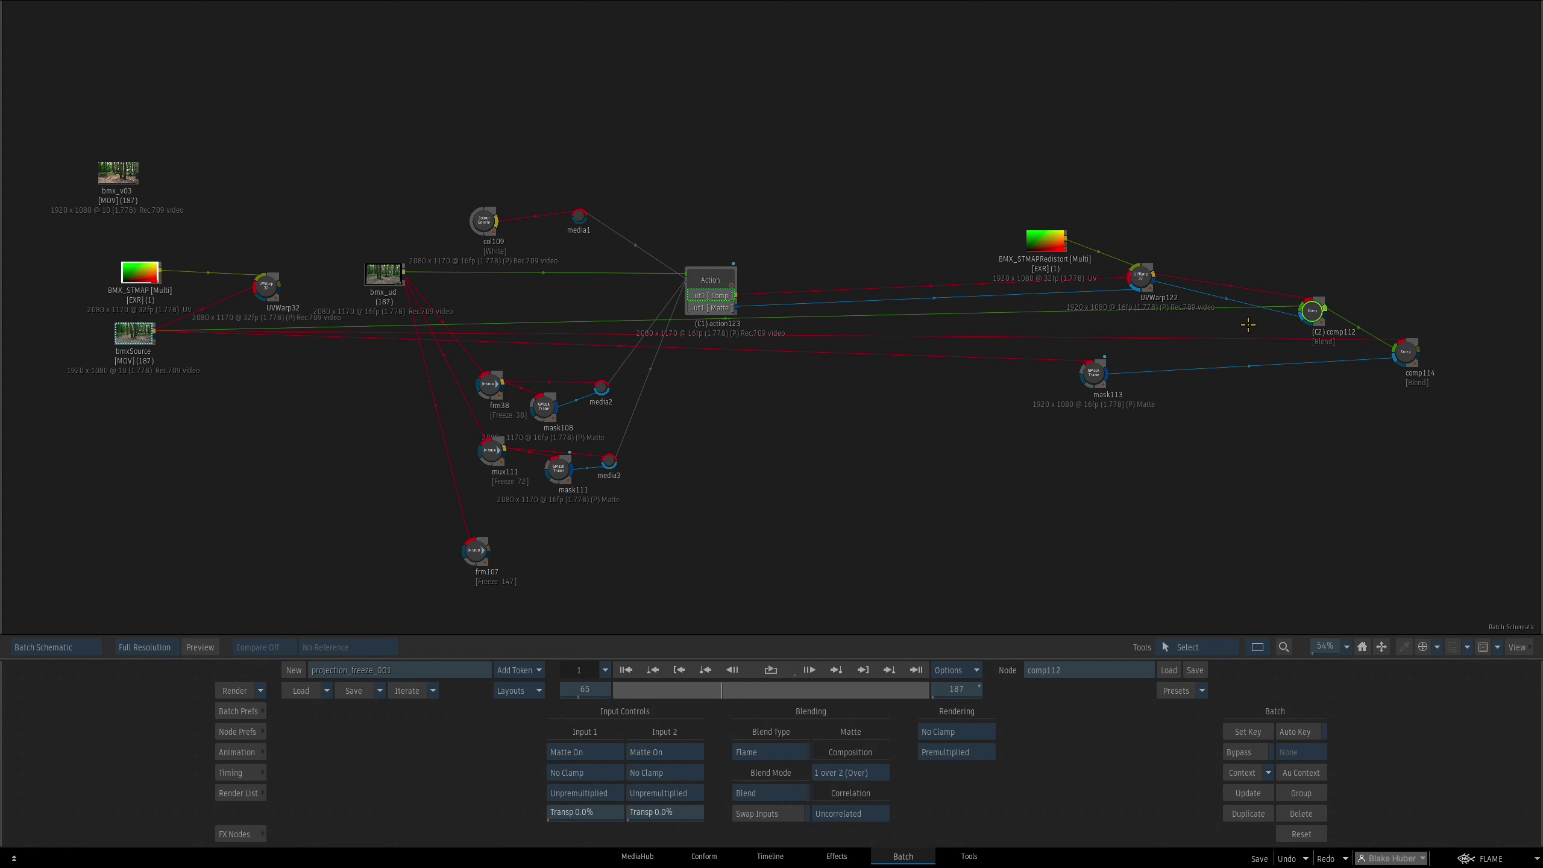
key("F4")
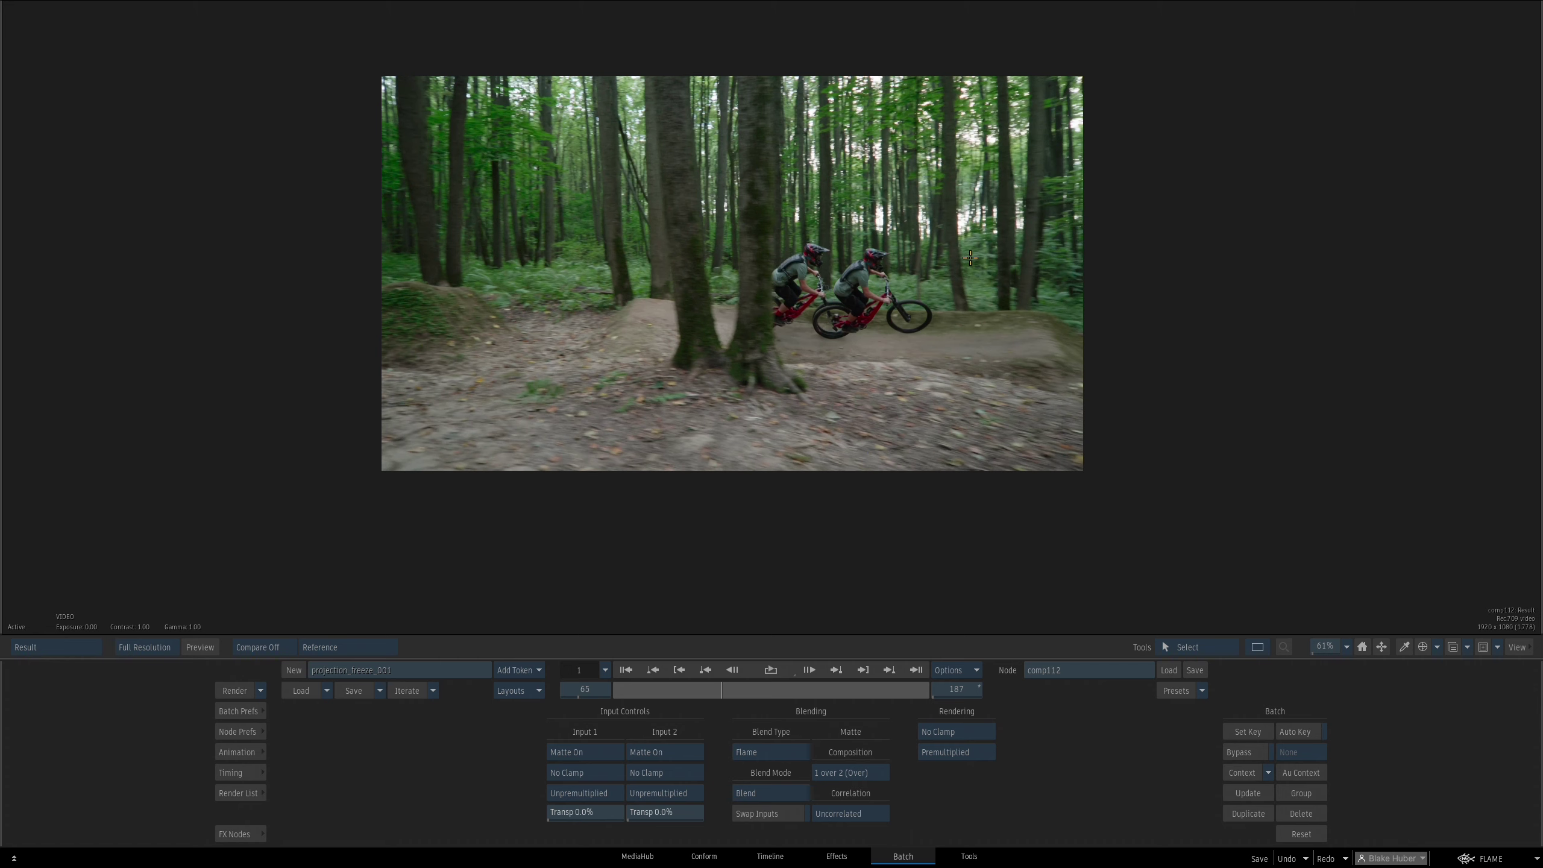
key("F3")
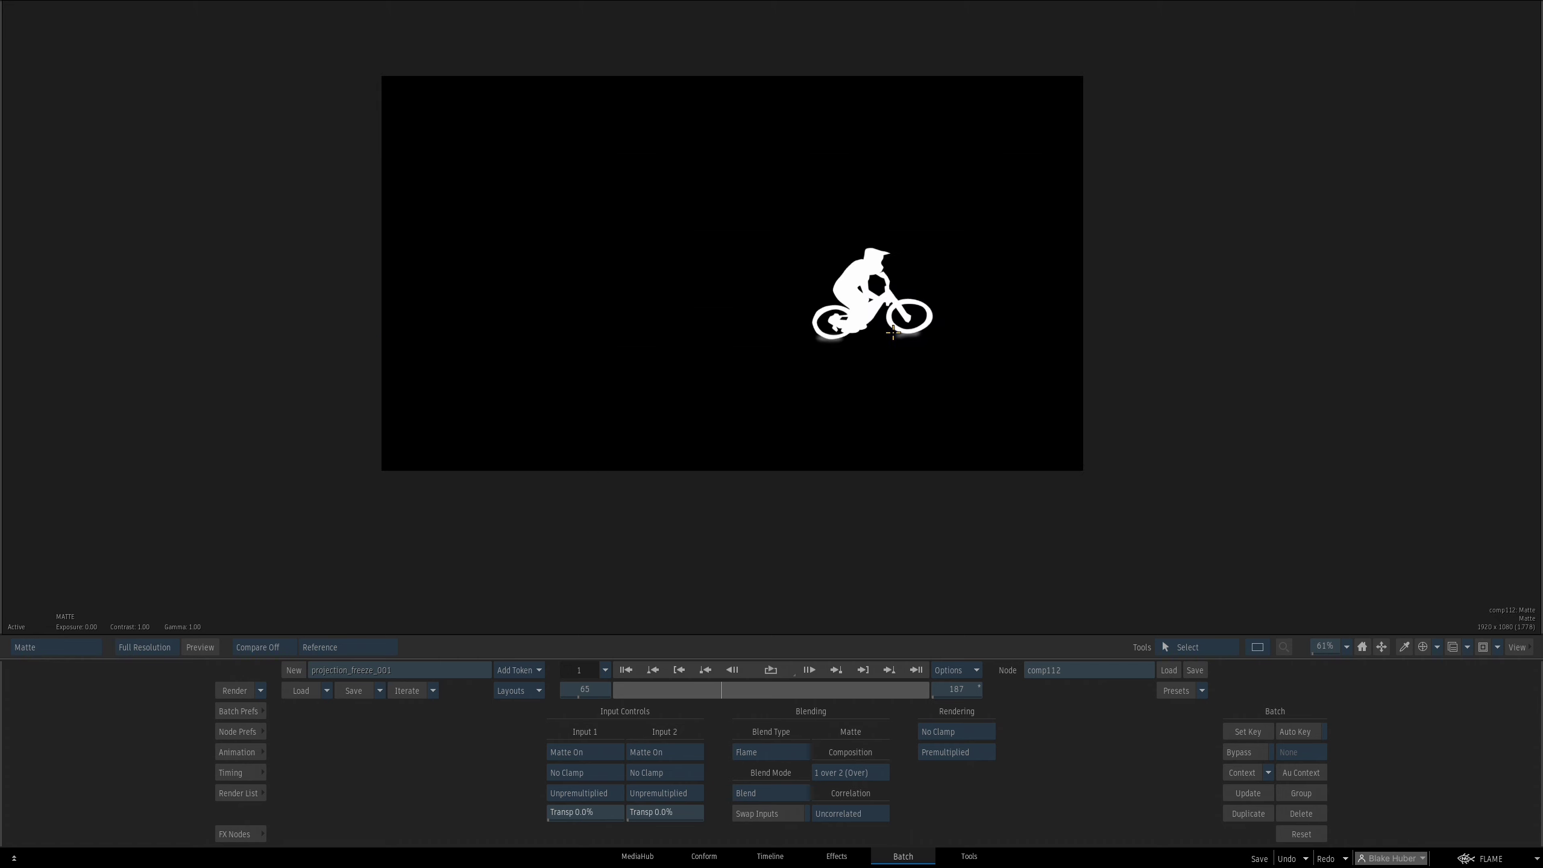
key("Escape")
Add a Comp node beside UVWarp122 and connect the warp's result and matte to its front and matte inputs
left_click_drag(874, 338, 692, 350)
left_click_drag(692, 350, 957, 308)
left_click_drag(1101, 250, 1058, 251)
left_click_drag(1062, 279, 1018, 281)
mouse_move(905, 867)
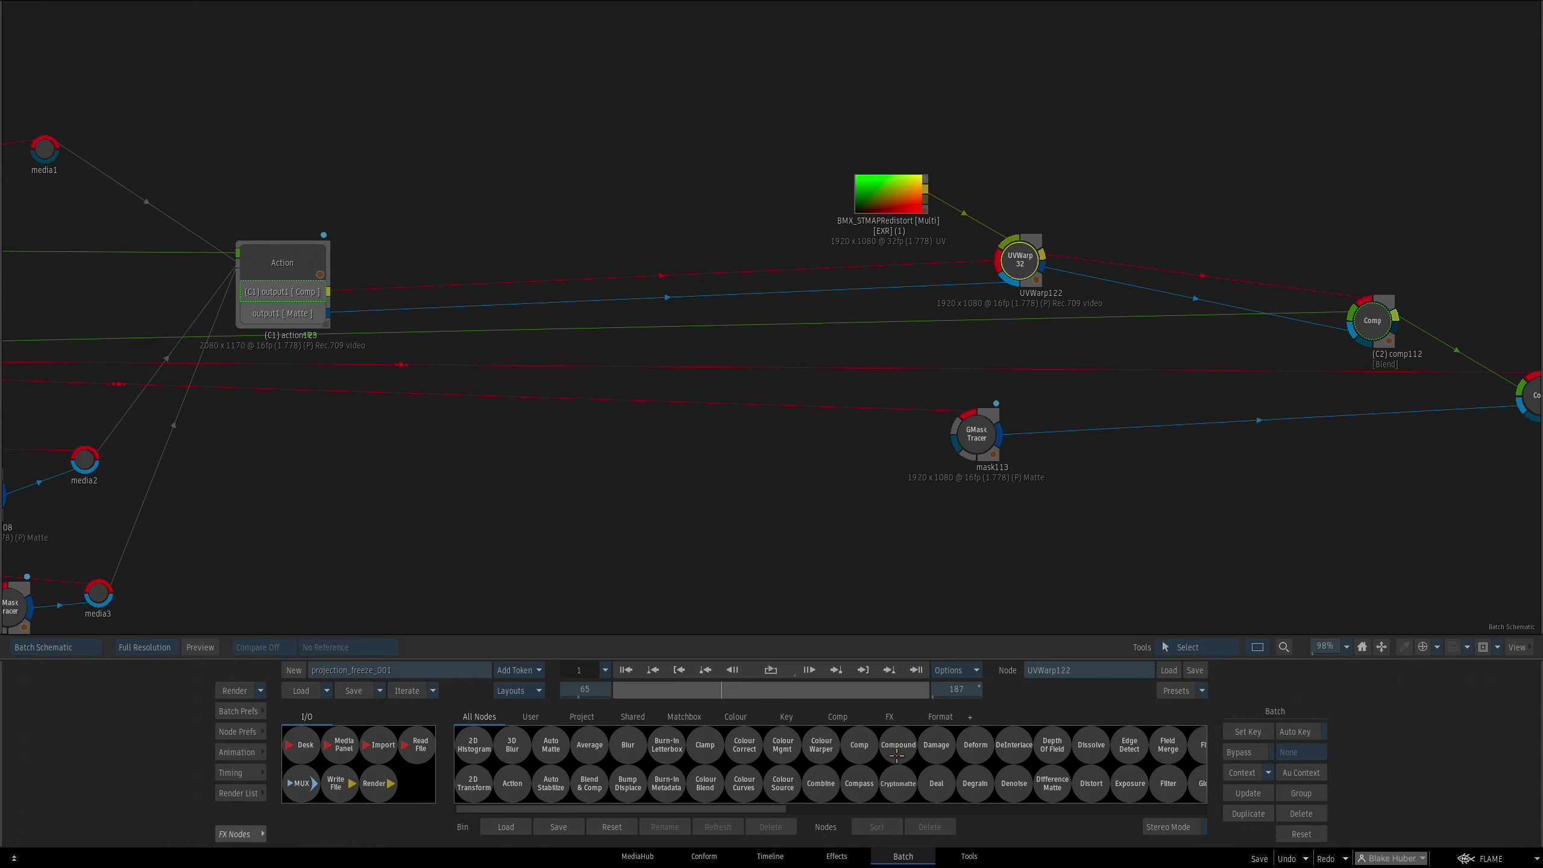
key("c")
left_click_drag(855, 743, 1001, 268)
left_click_drag(1001, 267, 1138, 201)
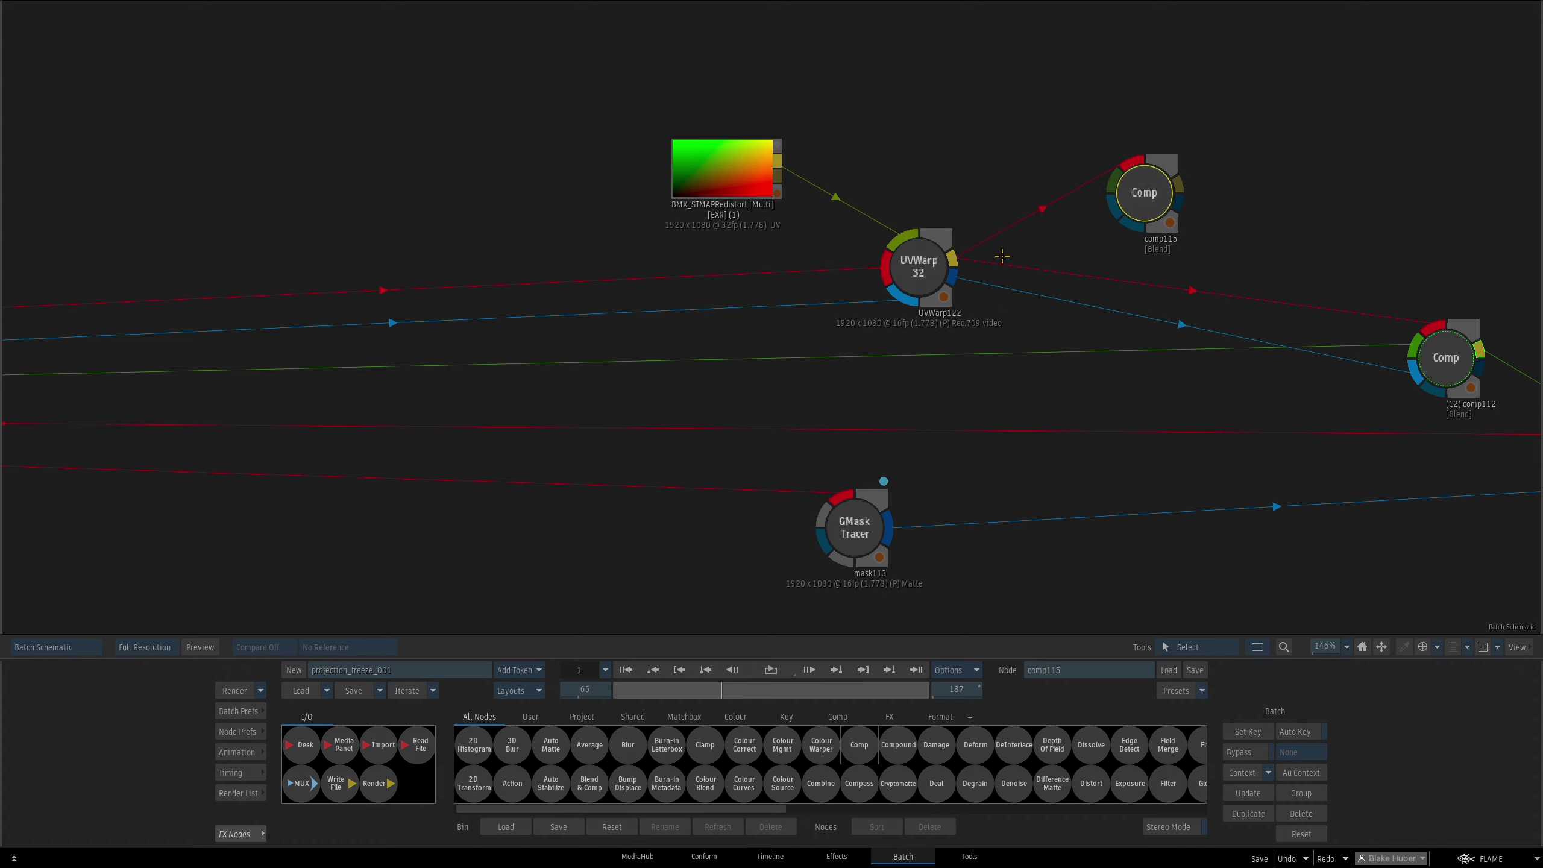
left_click_drag(954, 278, 1112, 206)
left_click_drag(1135, 183, 1123, 205)
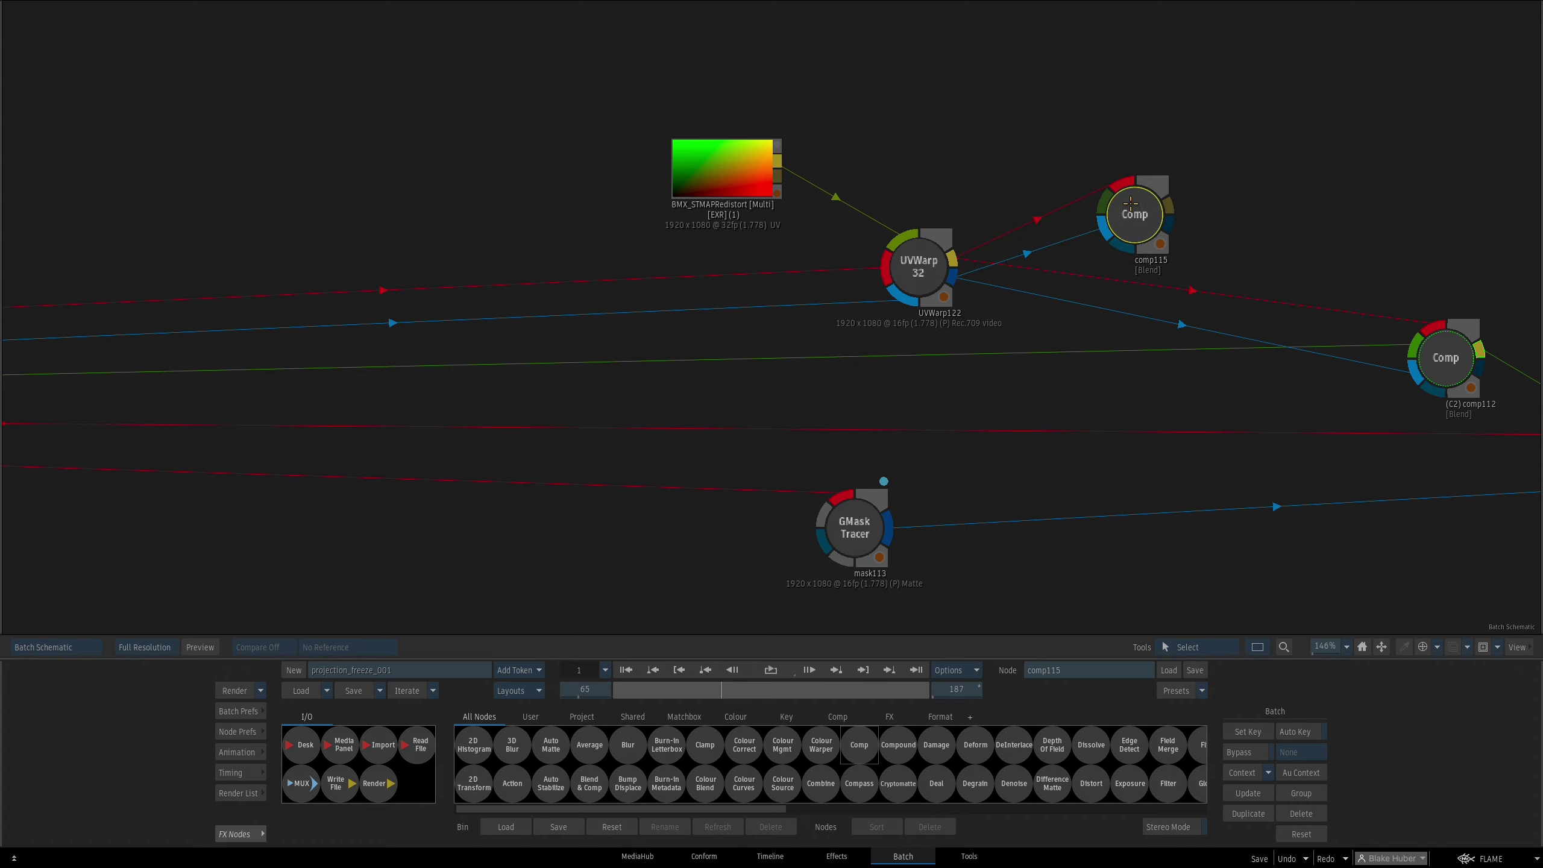
View comp115's result and try its rendering as Unpremultiplied before restoring Premultiplied
key("F4")
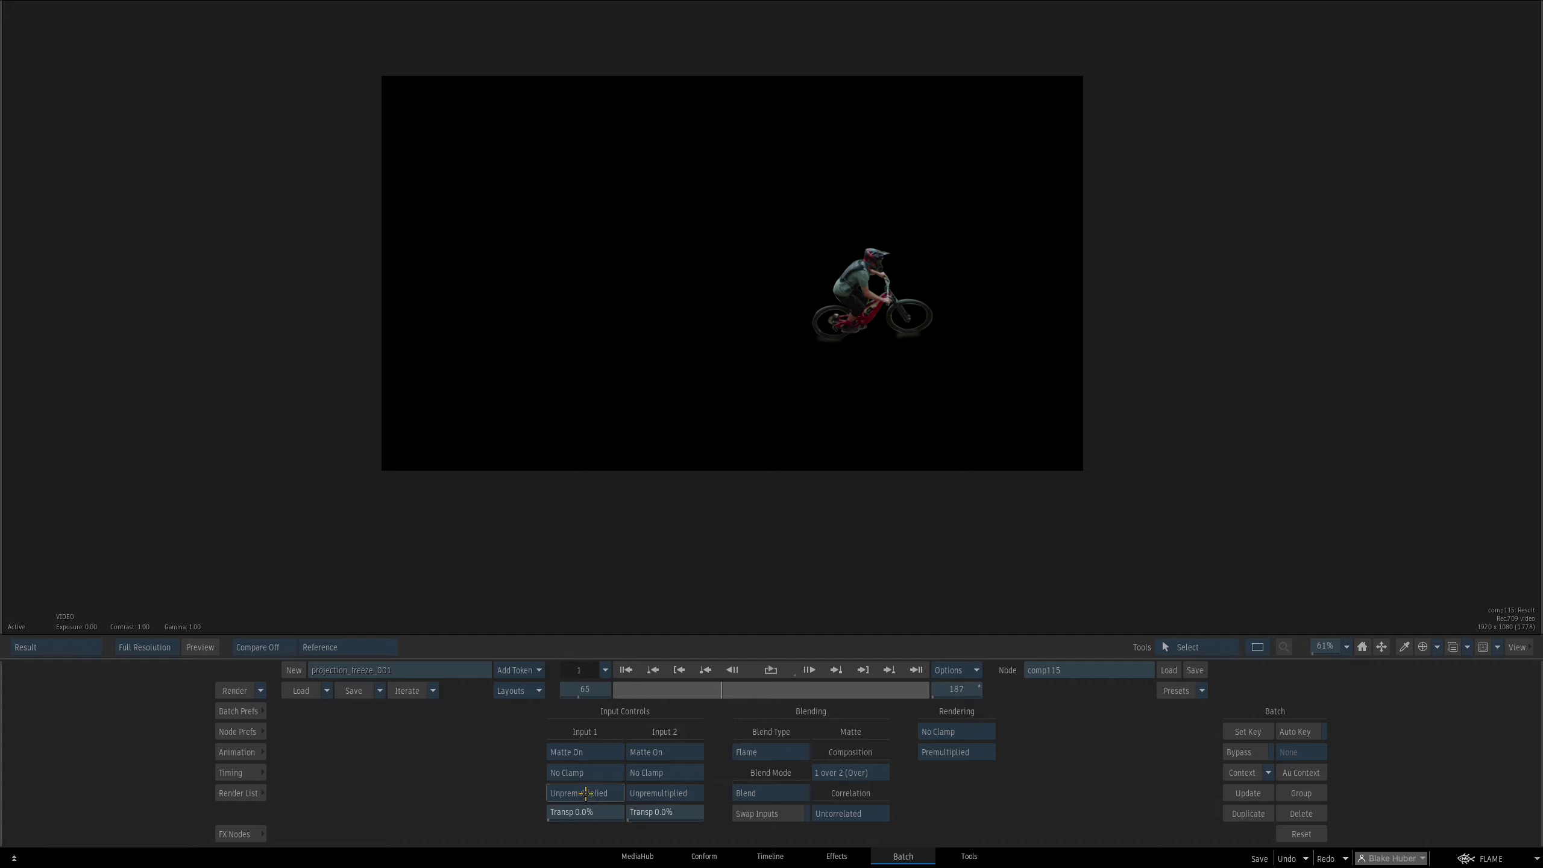
left_click_drag(811, 495, 886, 472)
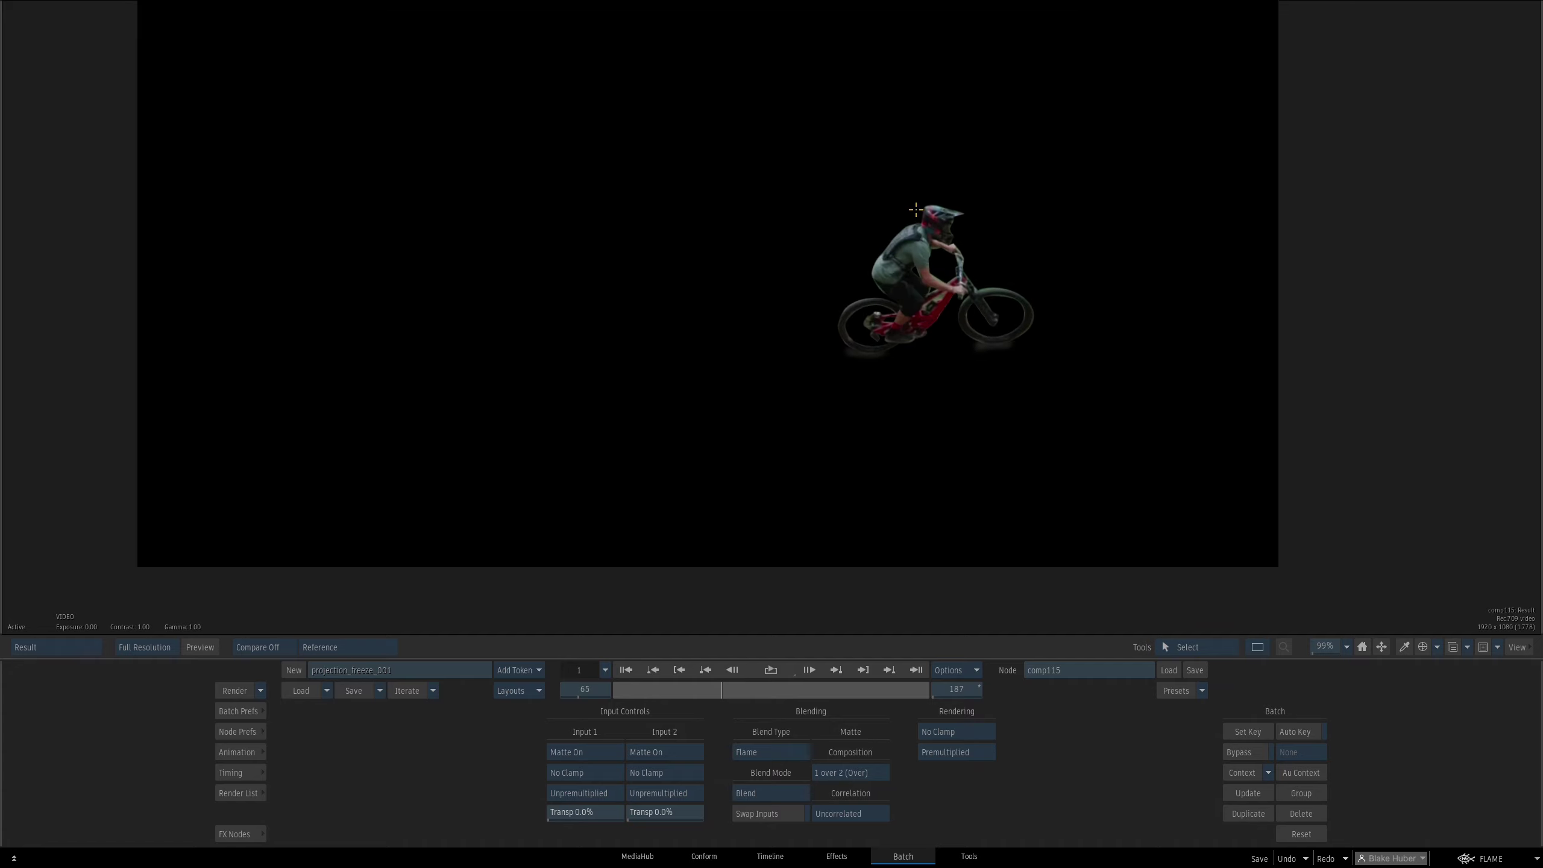
left_click(581, 794)
left_click(581, 794)
left_click(964, 755)
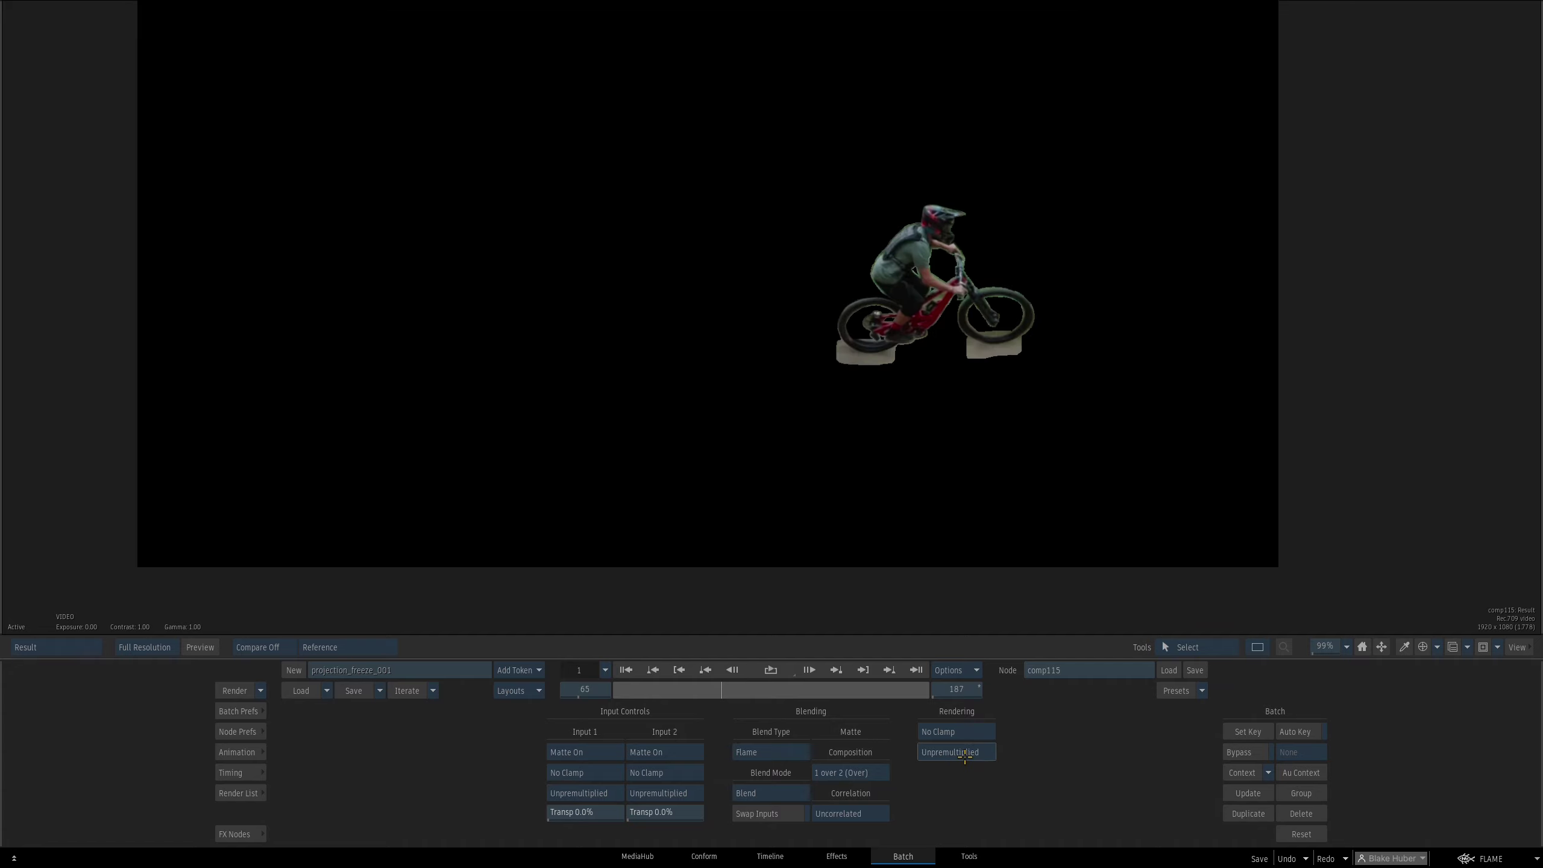
left_click(965, 752)
key("Escape")
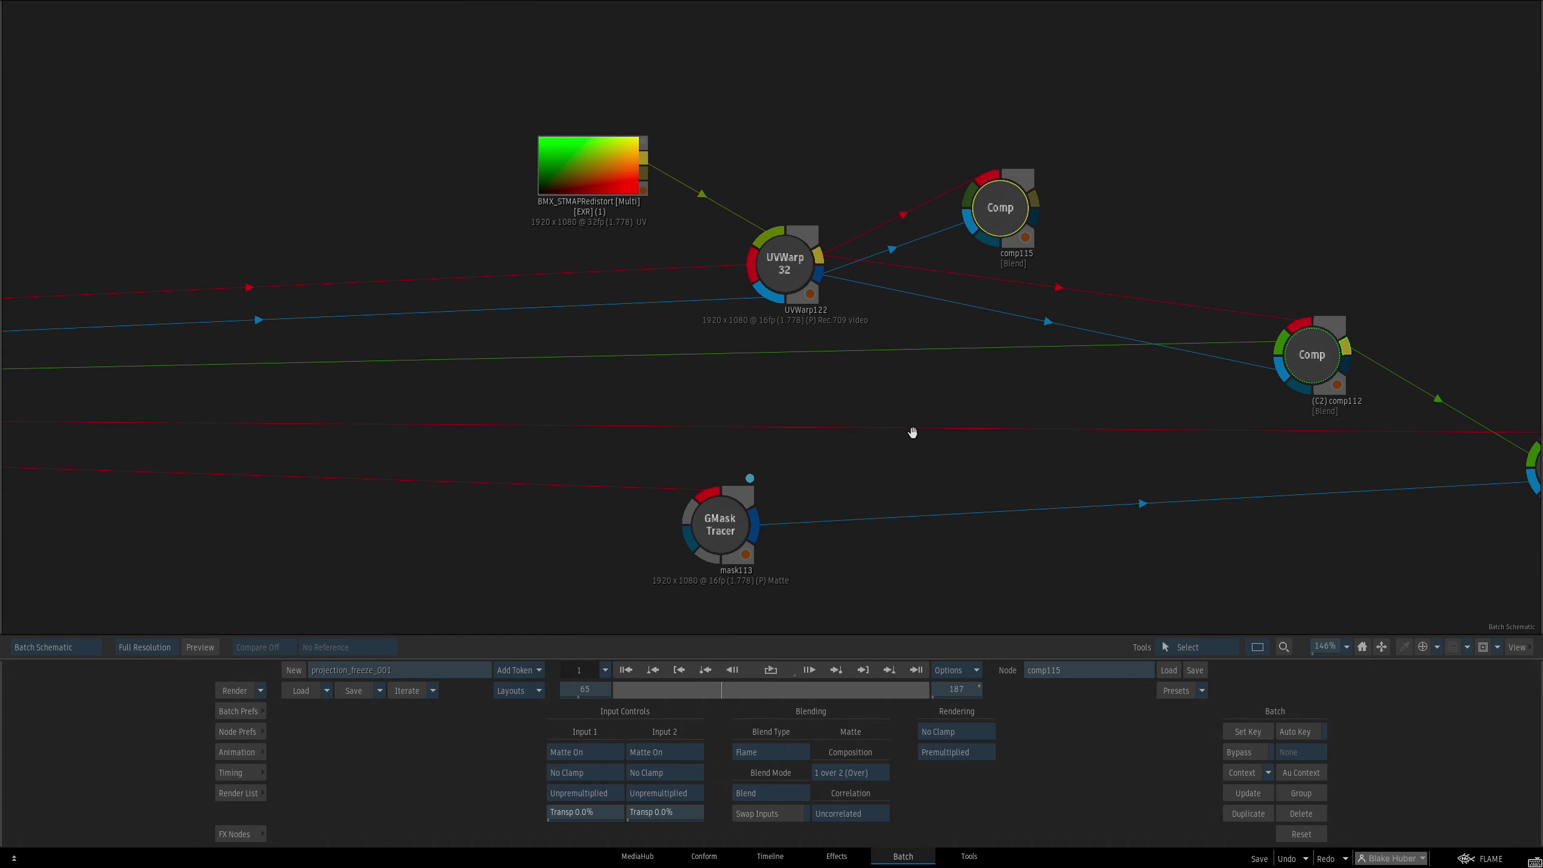
Feed comp115's result into comp112's front input and set comp112's Input 1 to Premultiplied
left_click_drag(1016, 198, 1276, 341)
key("F4")
left_click(606, 794)
scroll(882, 481, "down", 2)
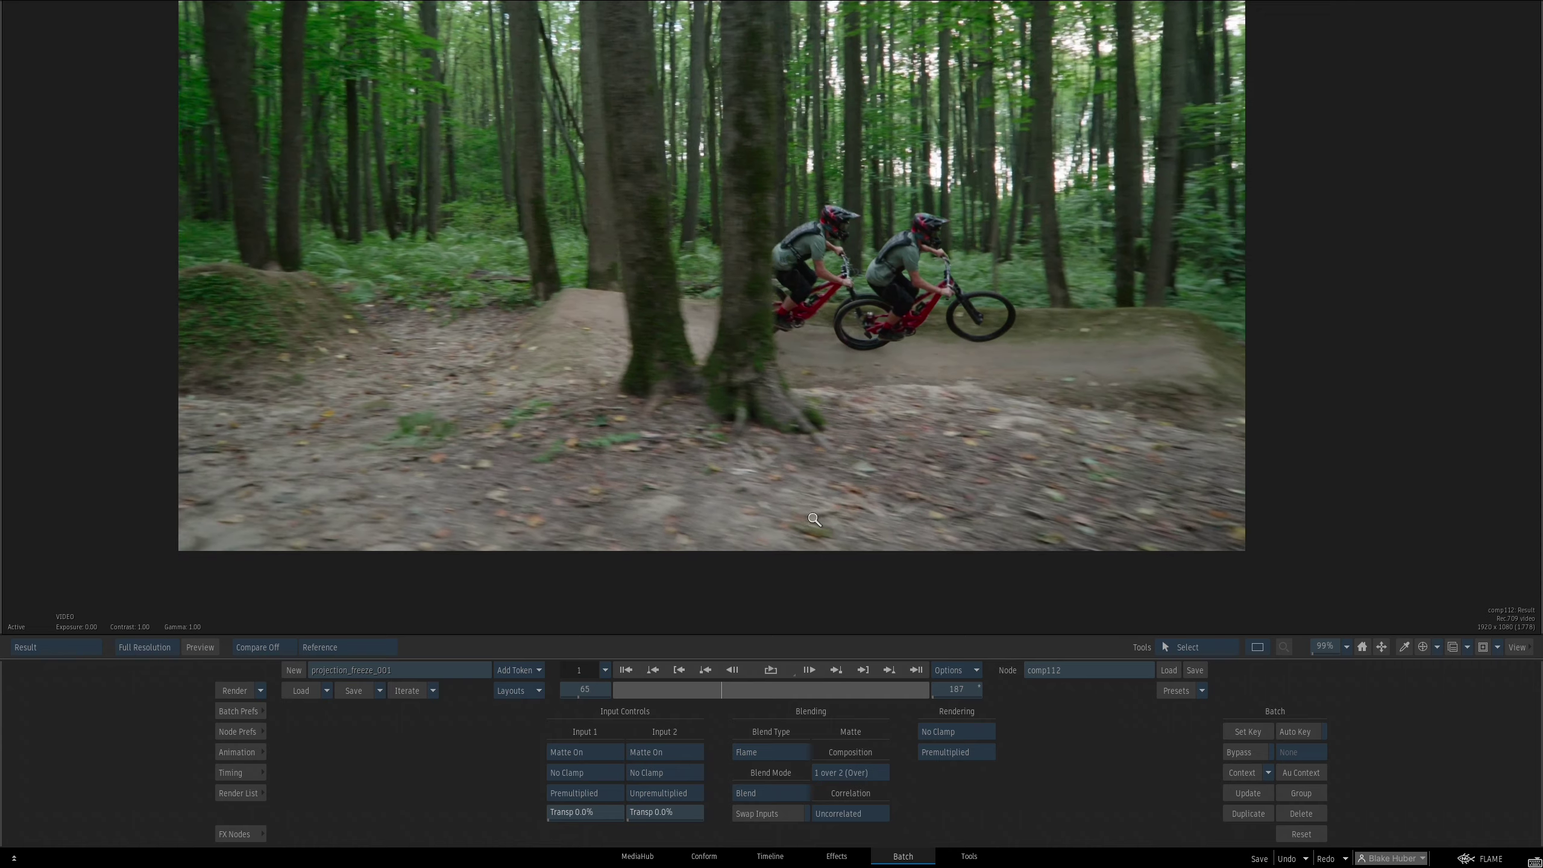
scroll(881, 481, "up", 3)
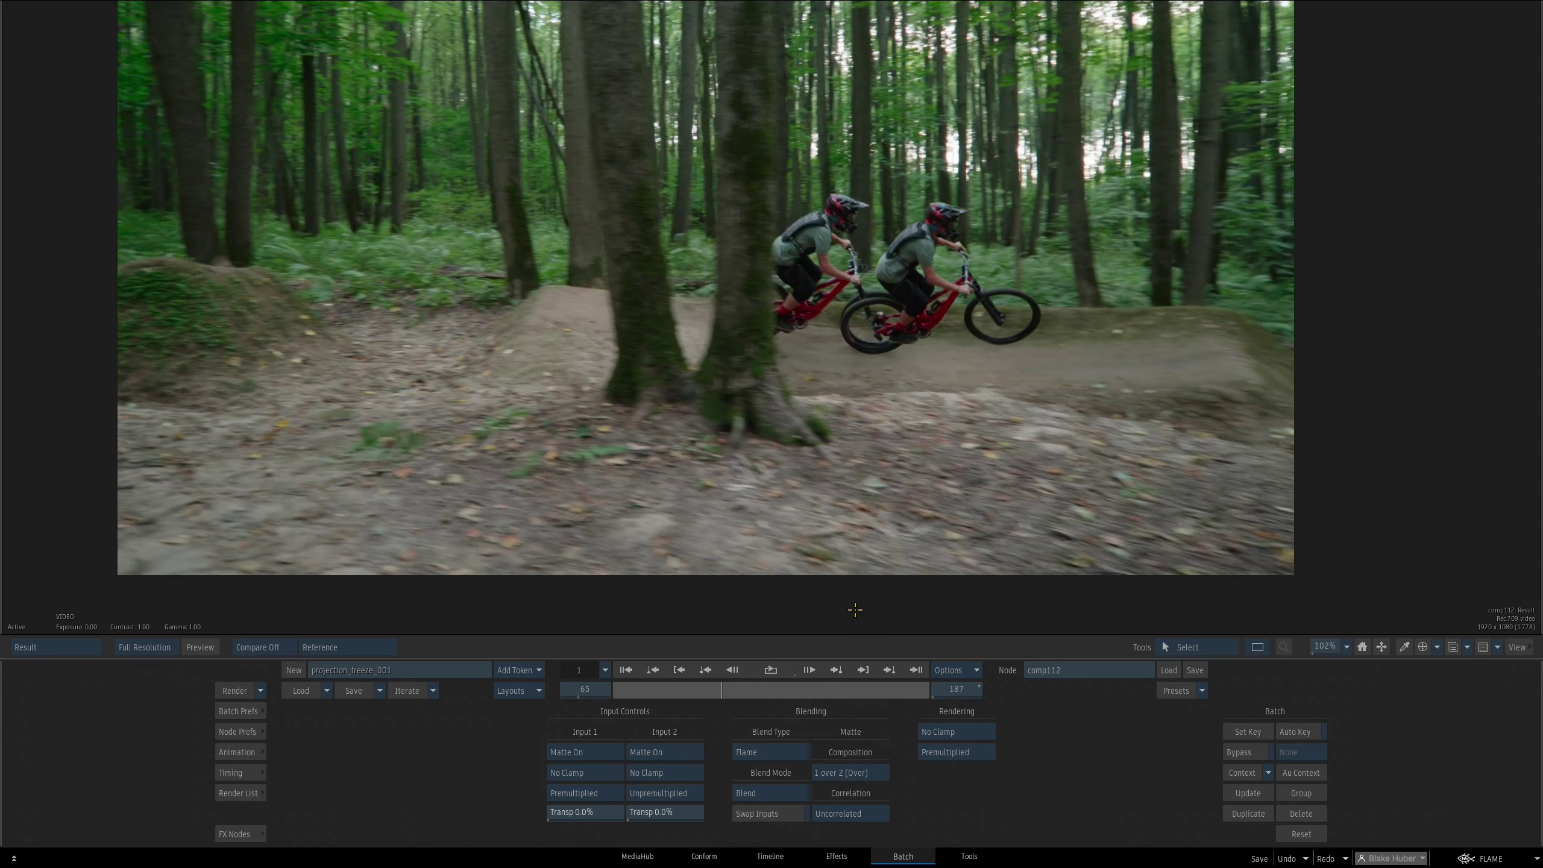
Reopen action123 and set the background of its primary Comp output to Use Colour
key("Escape")
left_click_drag(911, 399, 1012, 424)
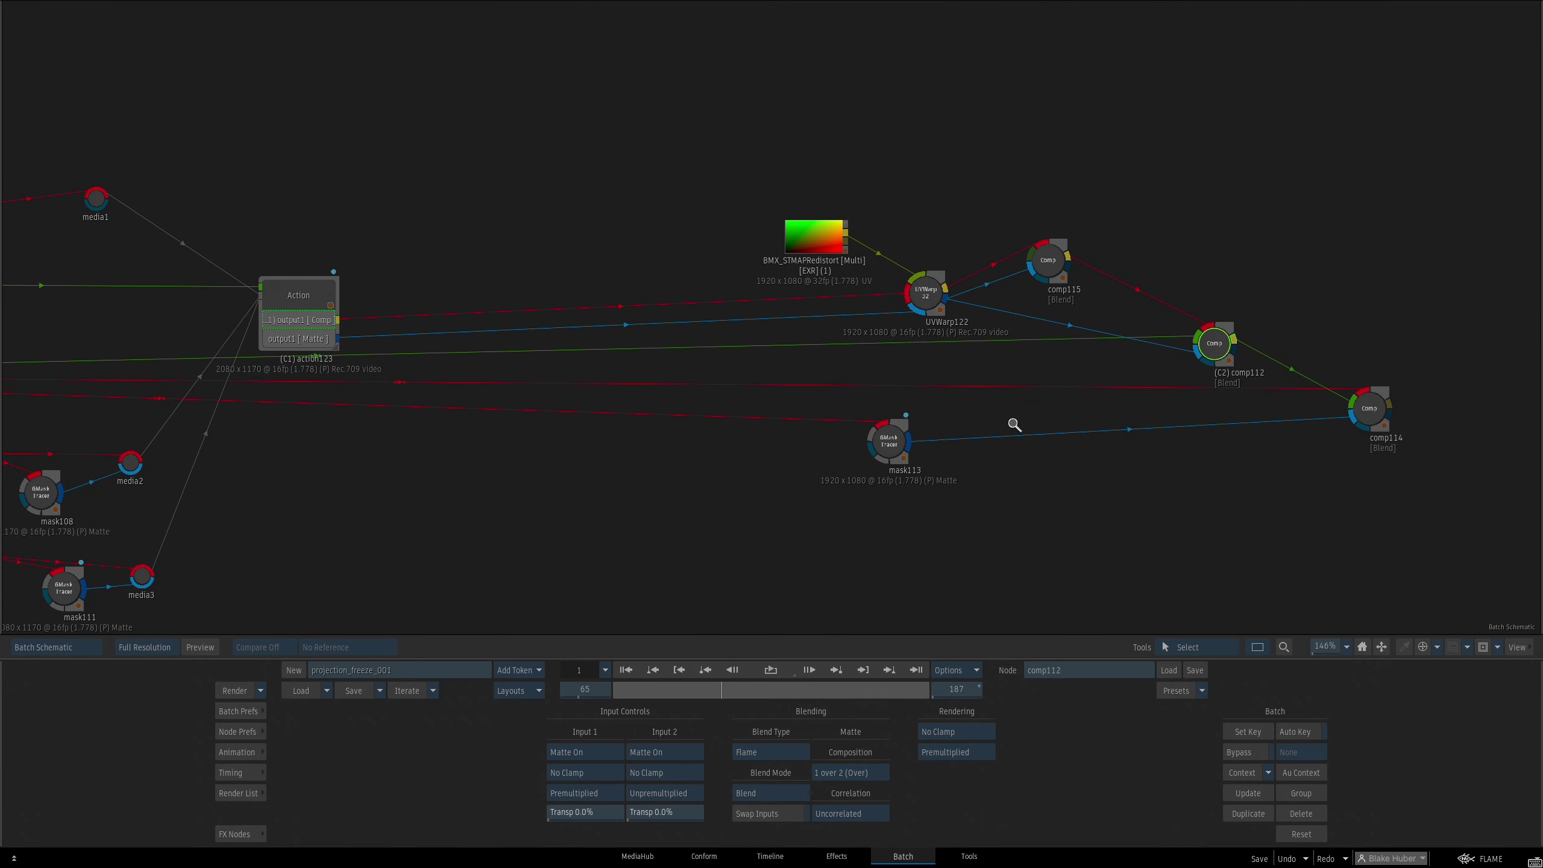
left_click_drag(869, 412, 954, 424)
double_click(391, 309)
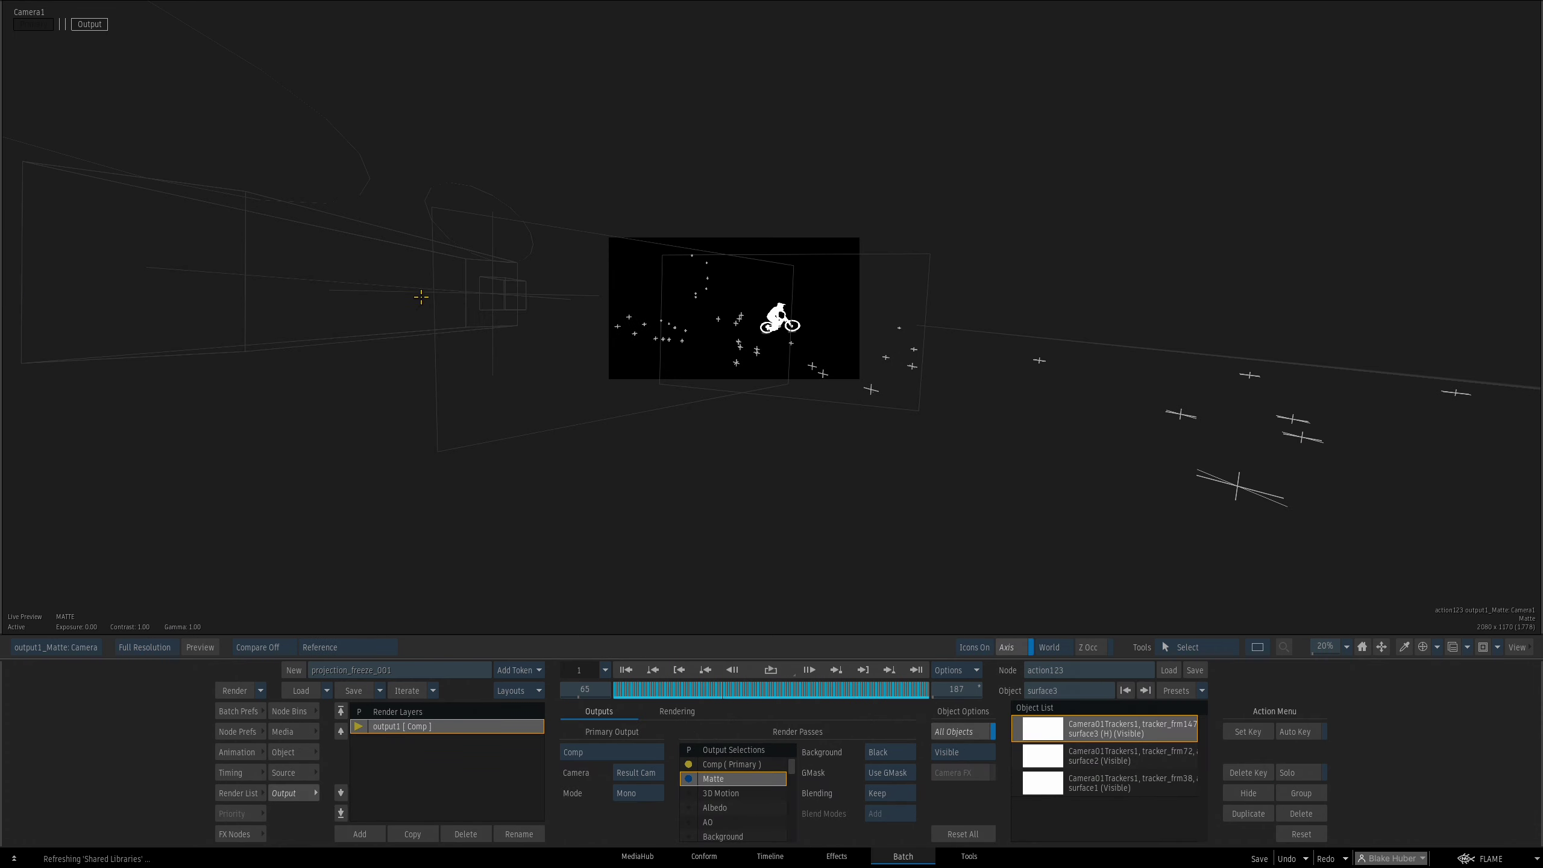
left_click(726, 765)
scroll(854, 496, "up", 5)
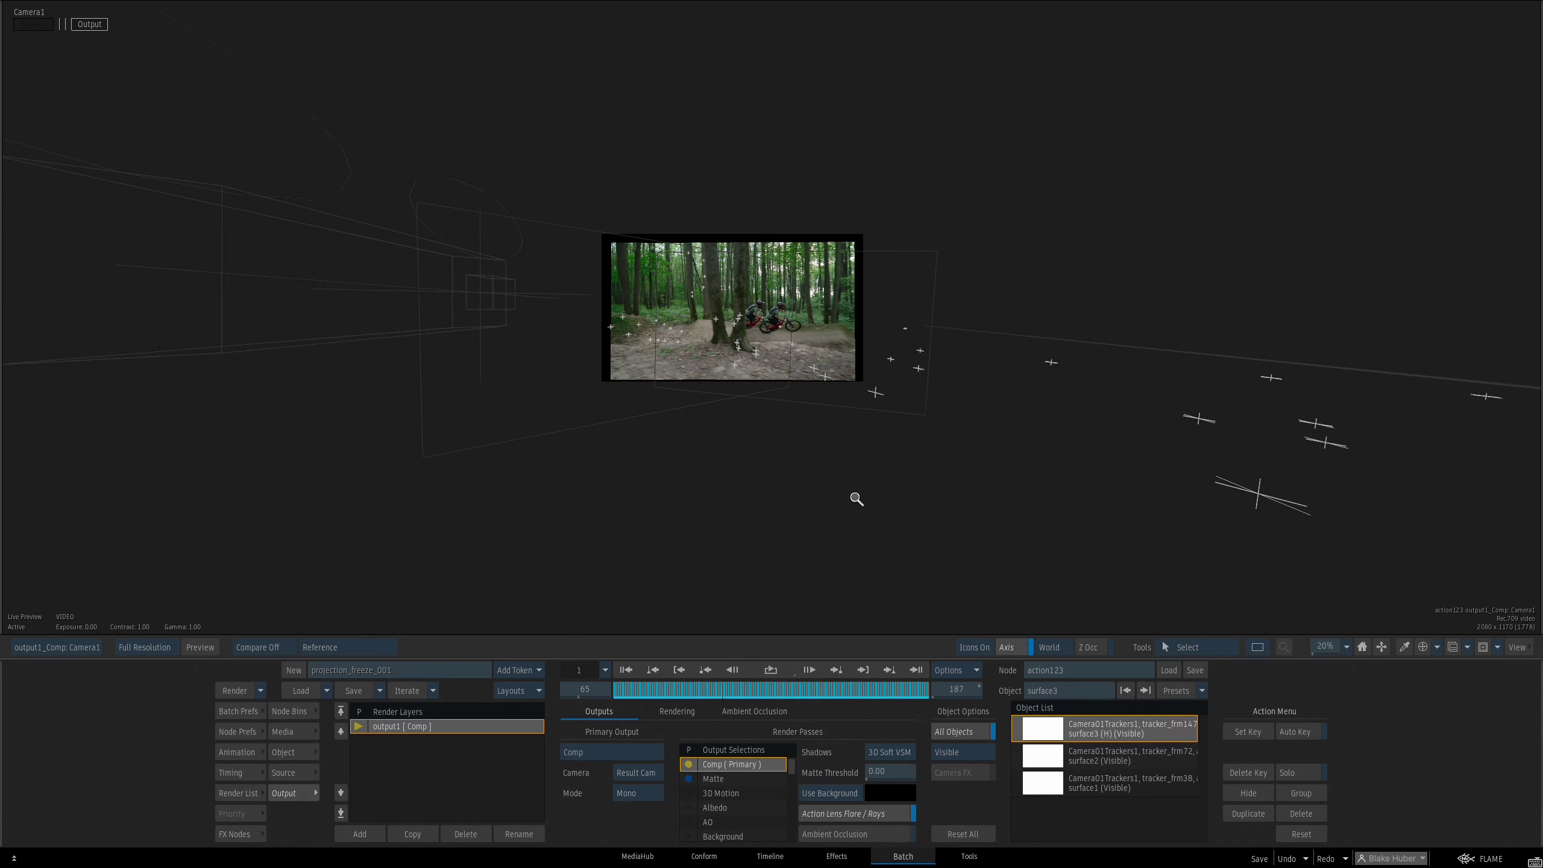
left_click(831, 794)
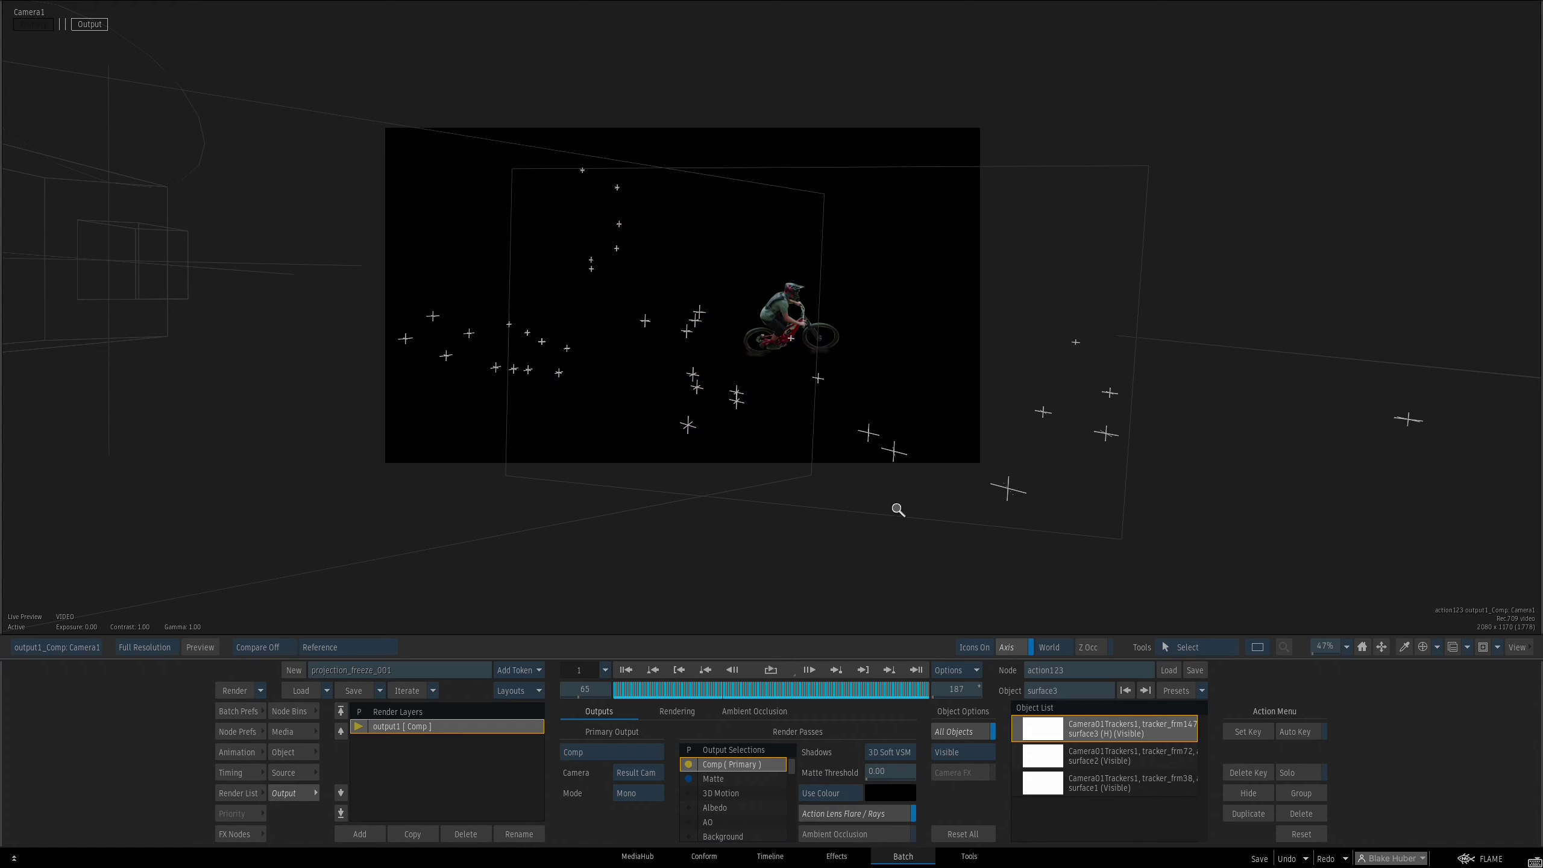
Compare Action's Comp output with Use Background and Use Colour, ending on Use Colour
scroll(898, 509, "up", 3)
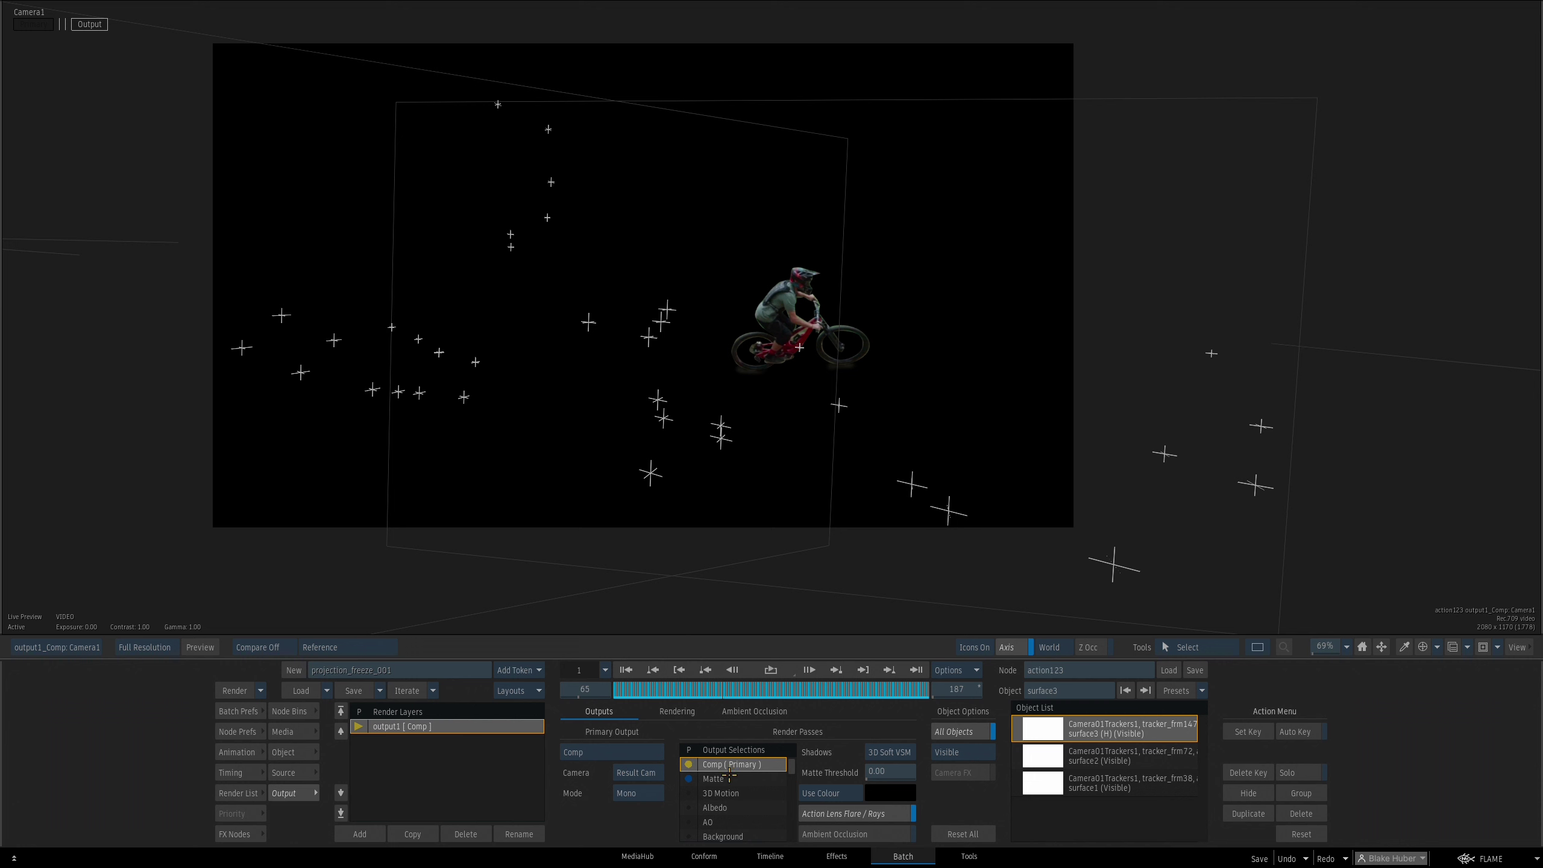
left_click(830, 793)
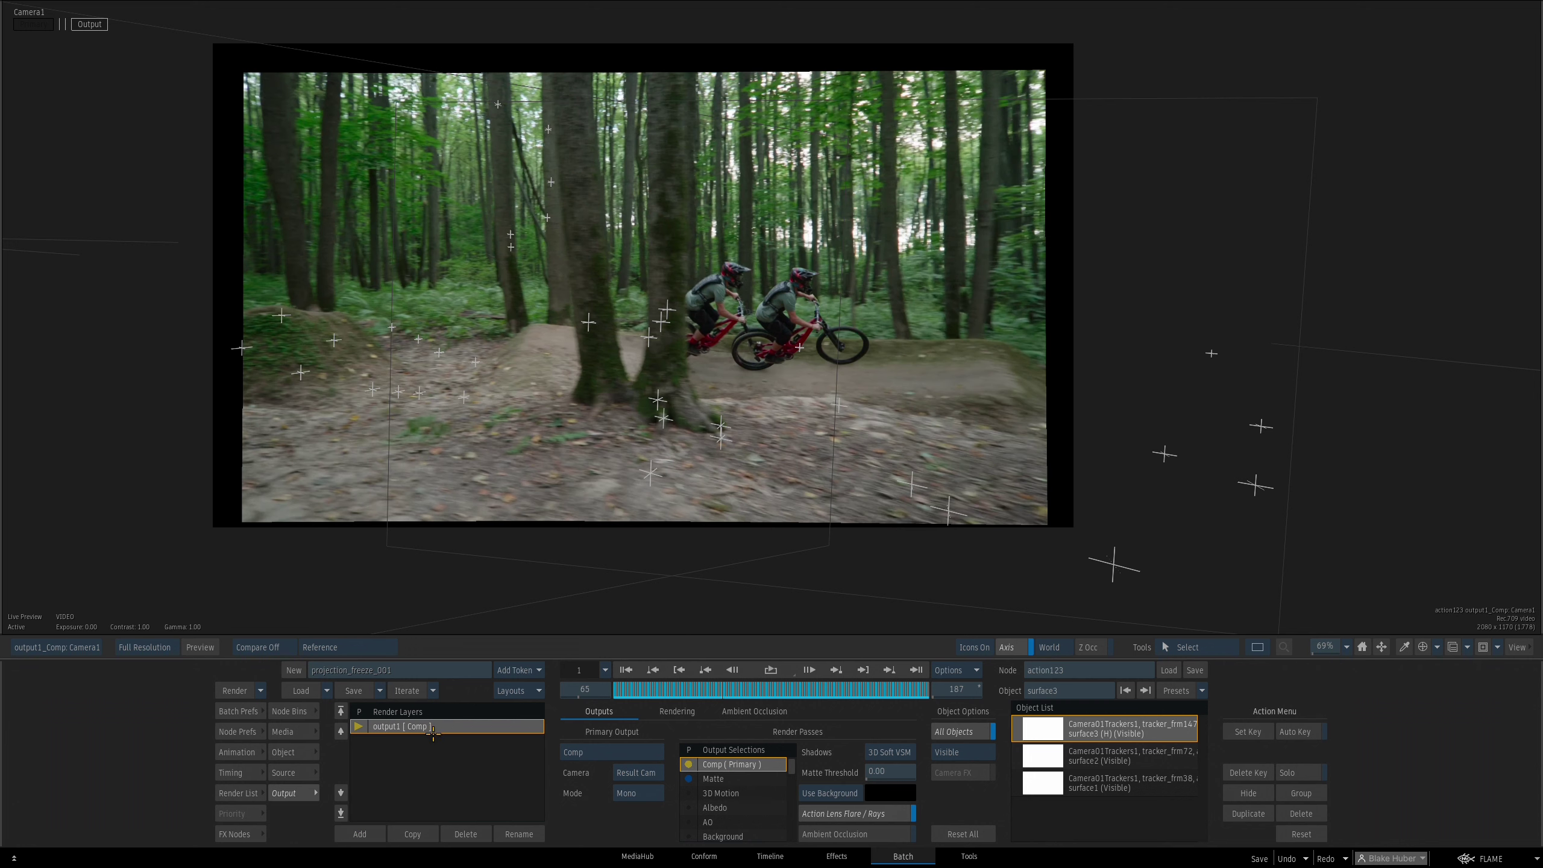
left_click(839, 799)
left_click(838, 800)
left_click(839, 800)
left_click(839, 800)
left_click(838, 799)
left_click(838, 799)
left_click(831, 795)
left_click(815, 781)
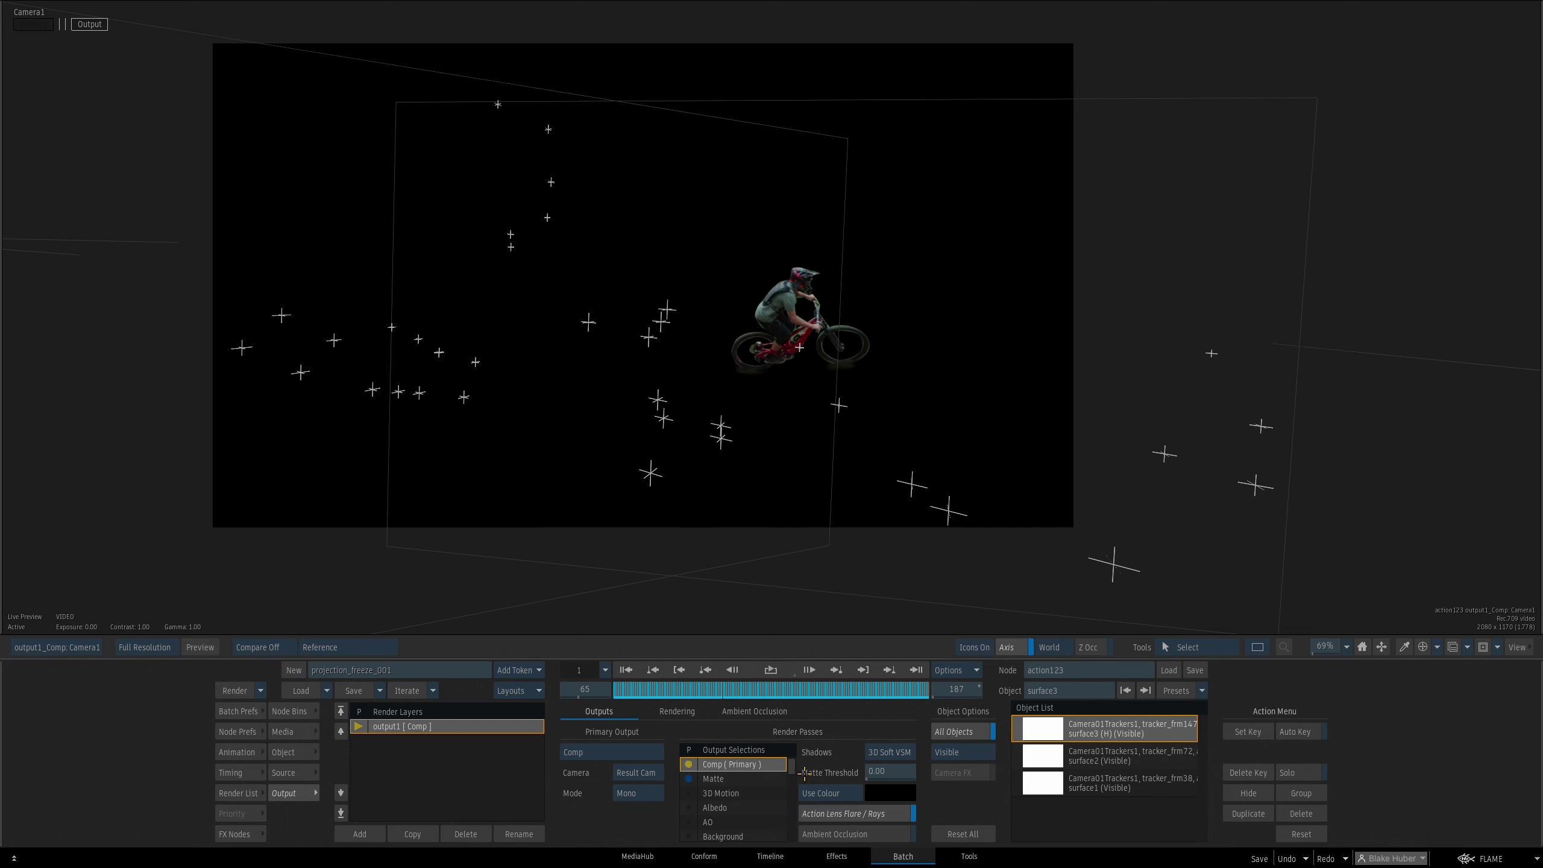
Return to the Batch schematic, move UVWarp122 and comp115 upward, and view UVWarp122's result
key("Escape")
left_click_drag(885, 537, 672, 533)
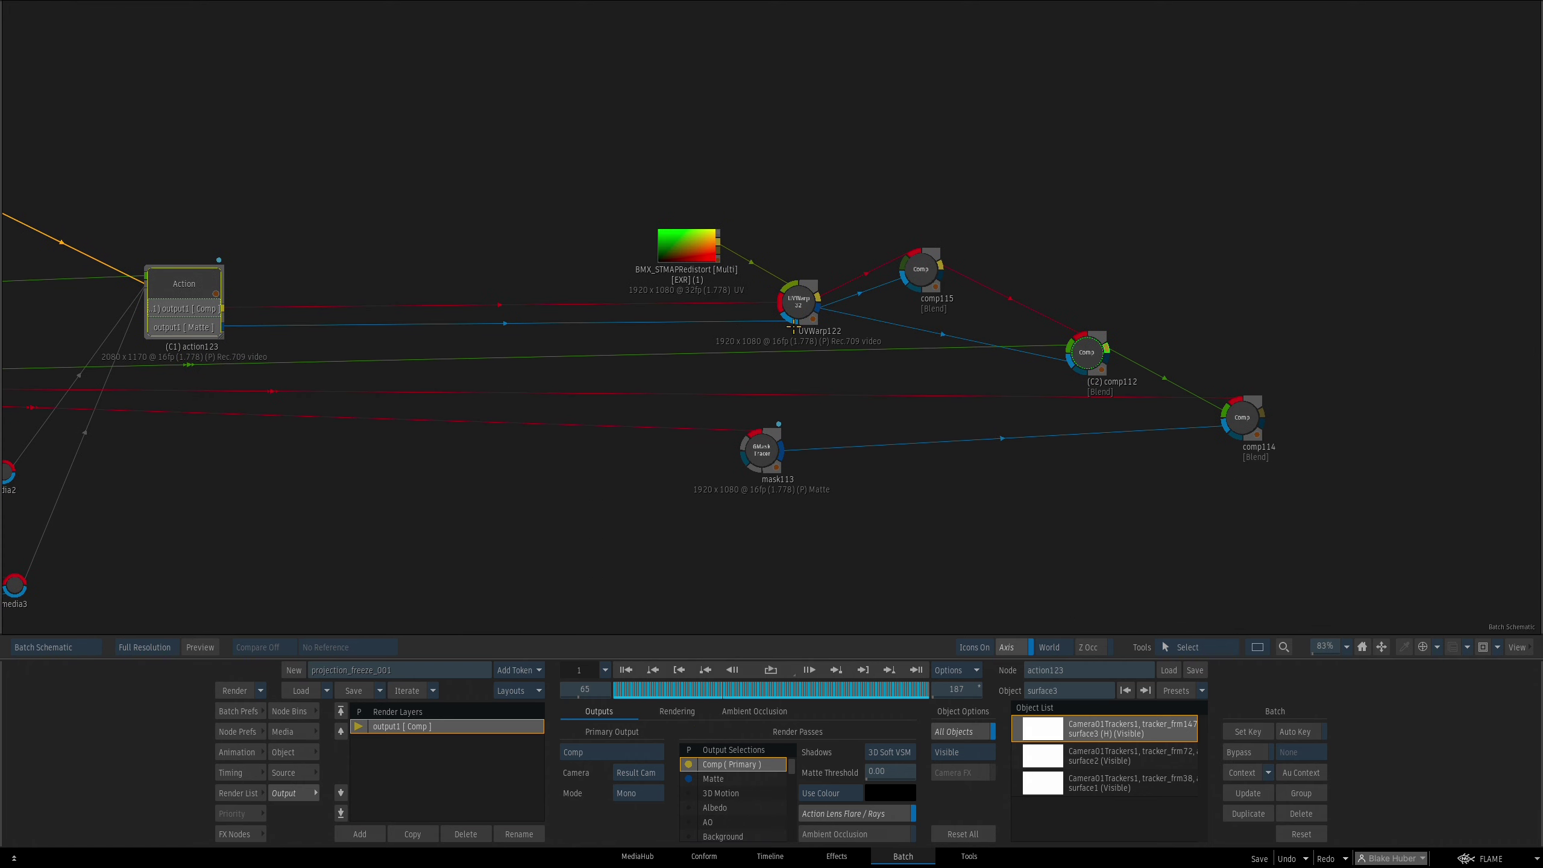
left_click(801, 294)
left_click_drag(801, 293, 785, 276)
left_click_drag(921, 268, 907, 232)
left_click(789, 290)
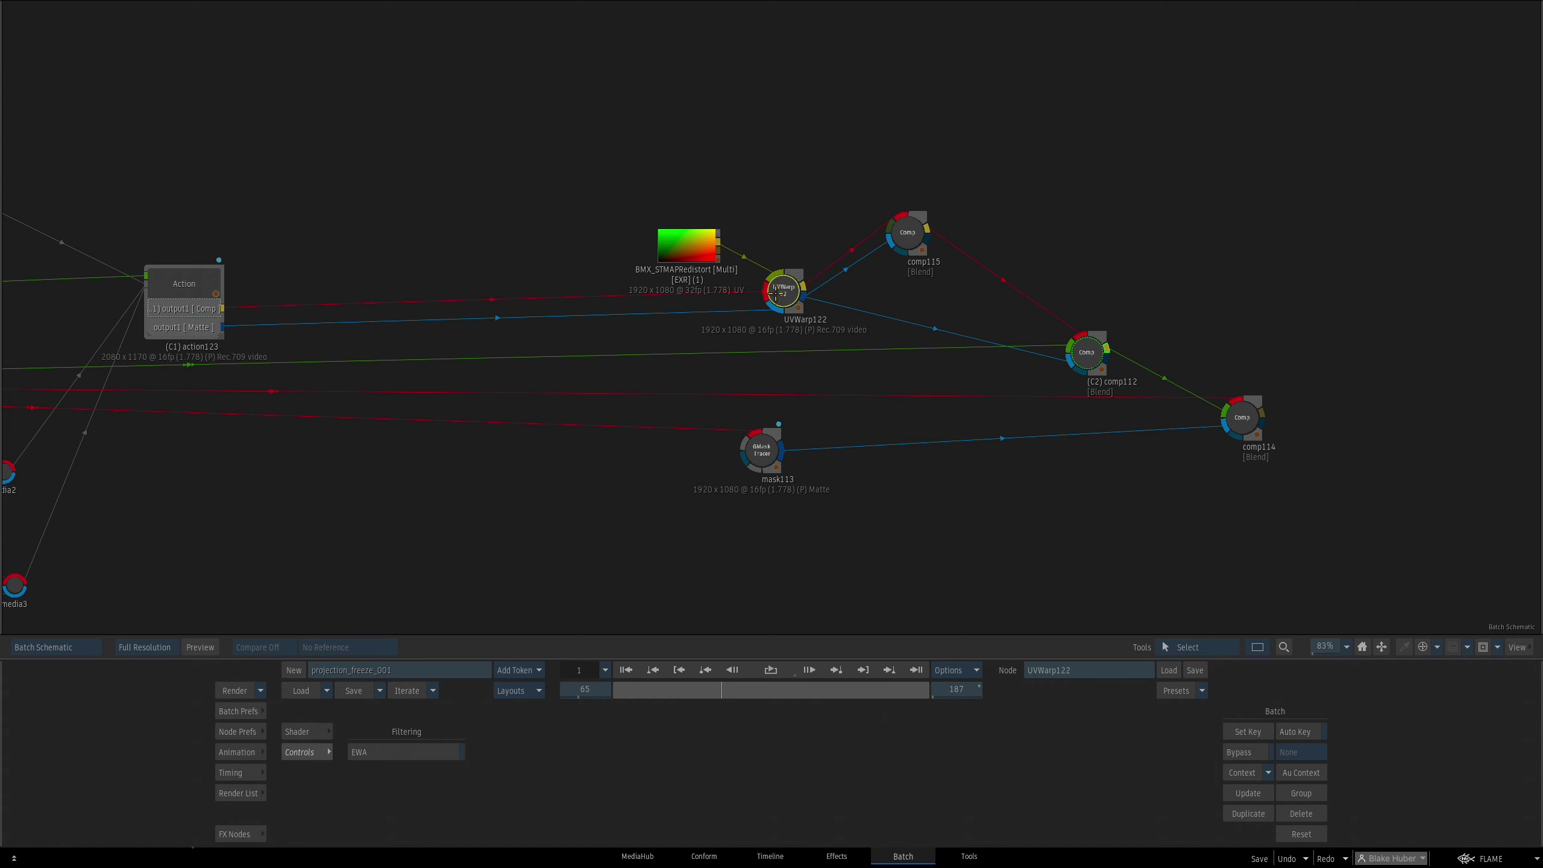
key("F4")
Delete comp115 from between UVWarp122 and comp112, and view comp112's result
left_click_drag(991, 295, 968, 292)
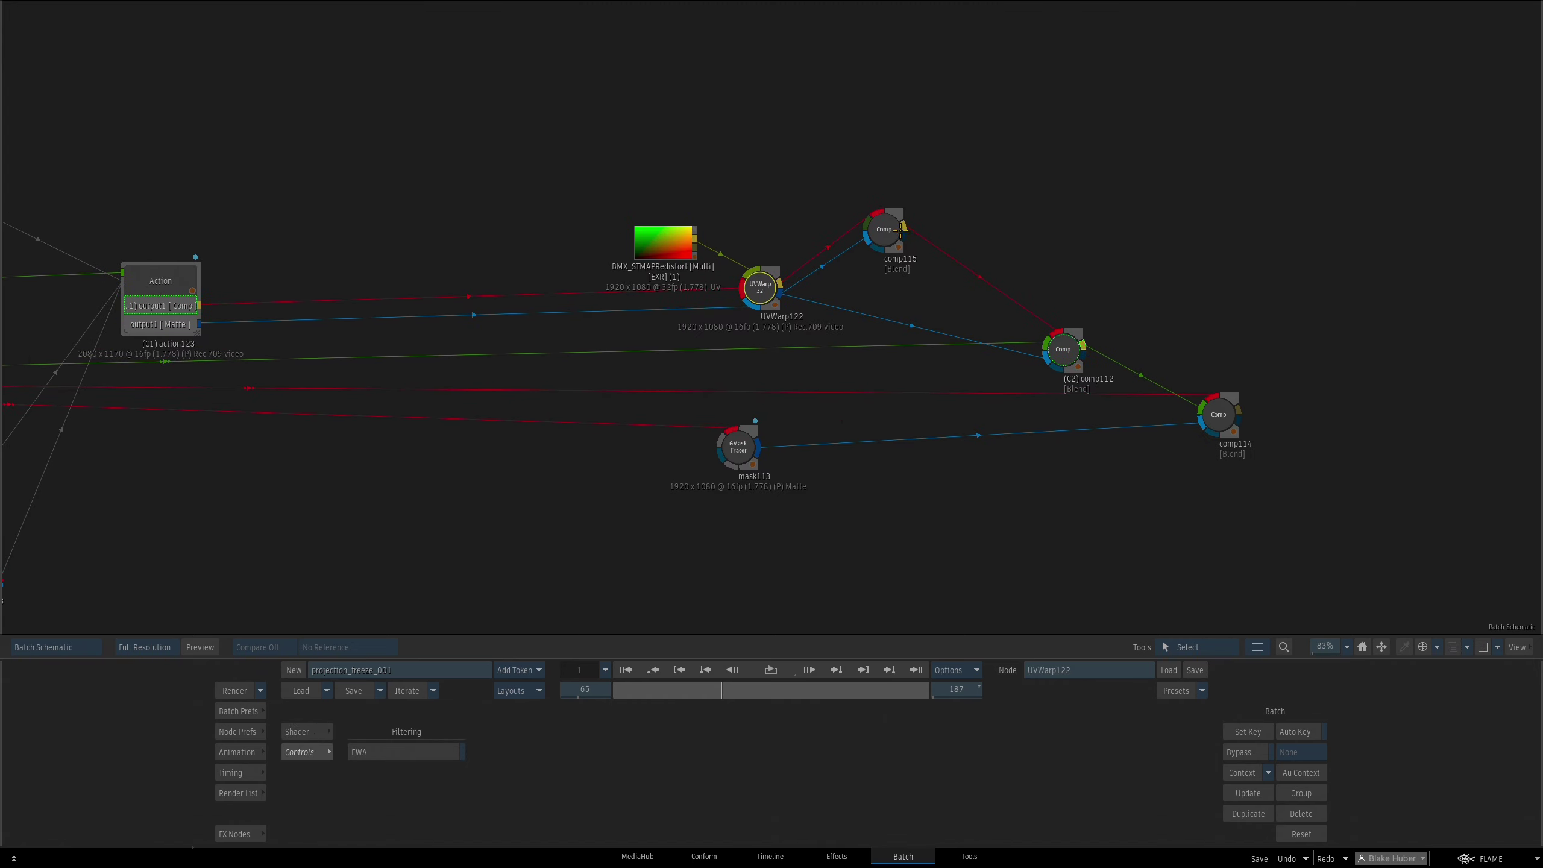
left_click(885, 229)
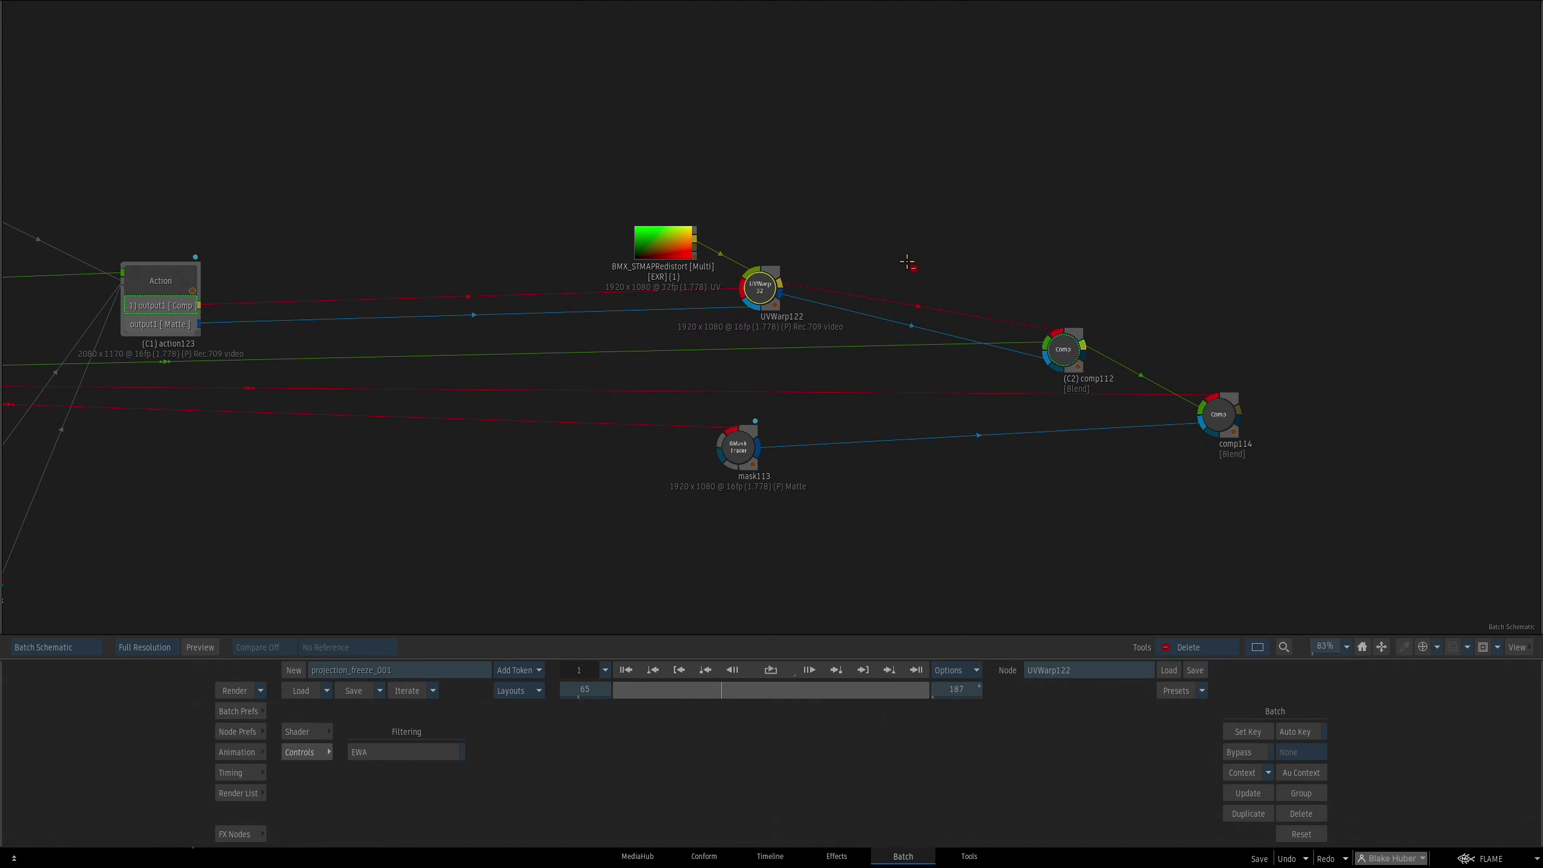
left_click(1073, 350)
key("F4")
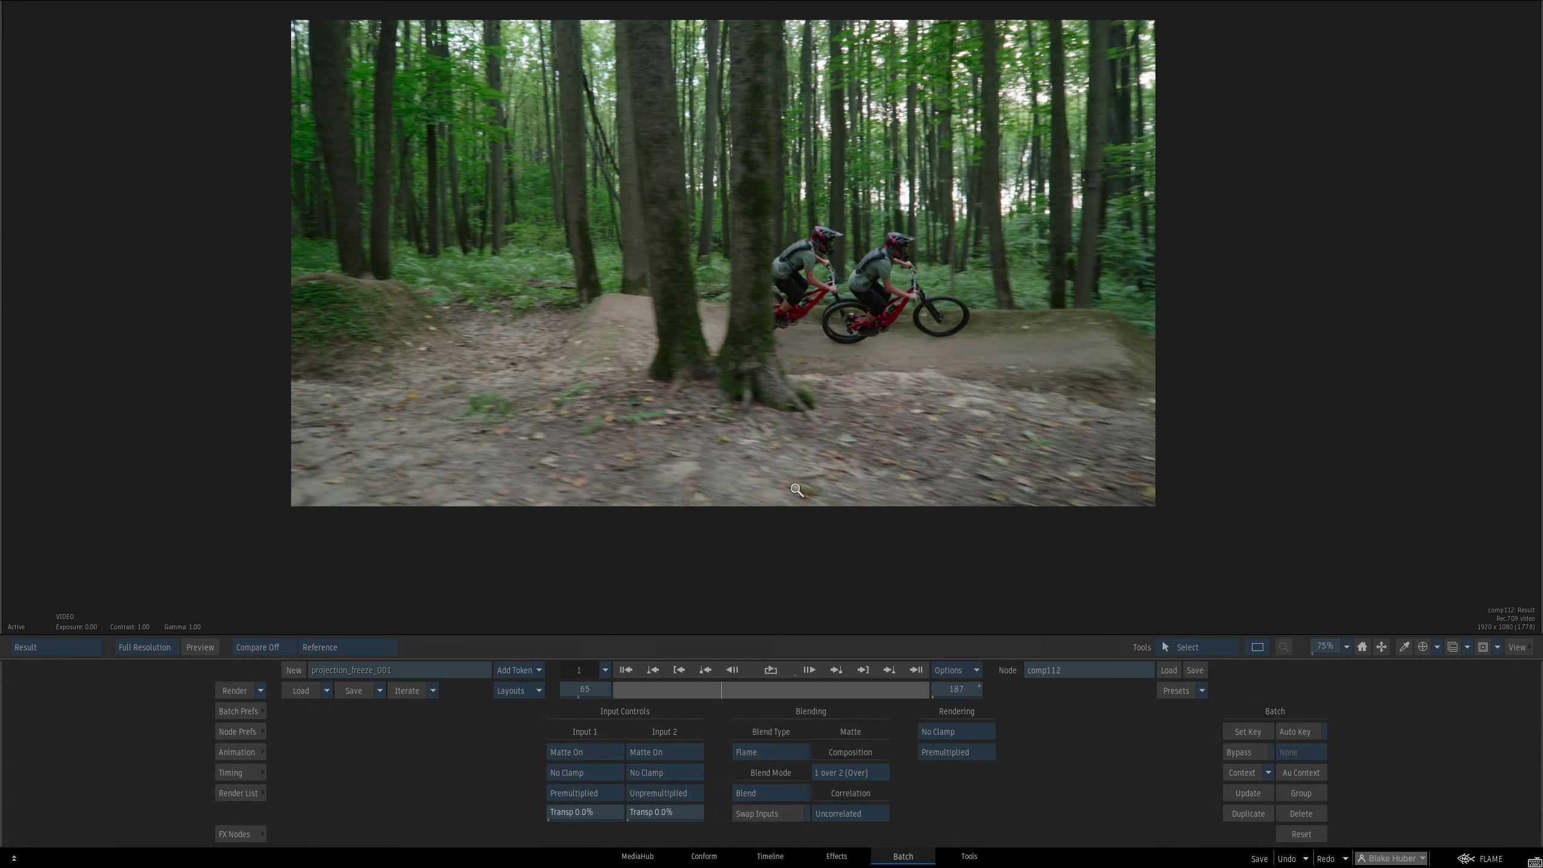
Scrub comp112's result back to frame 25 and return to the Batch schematic around action123
left_click_drag(686, 685, 645, 682)
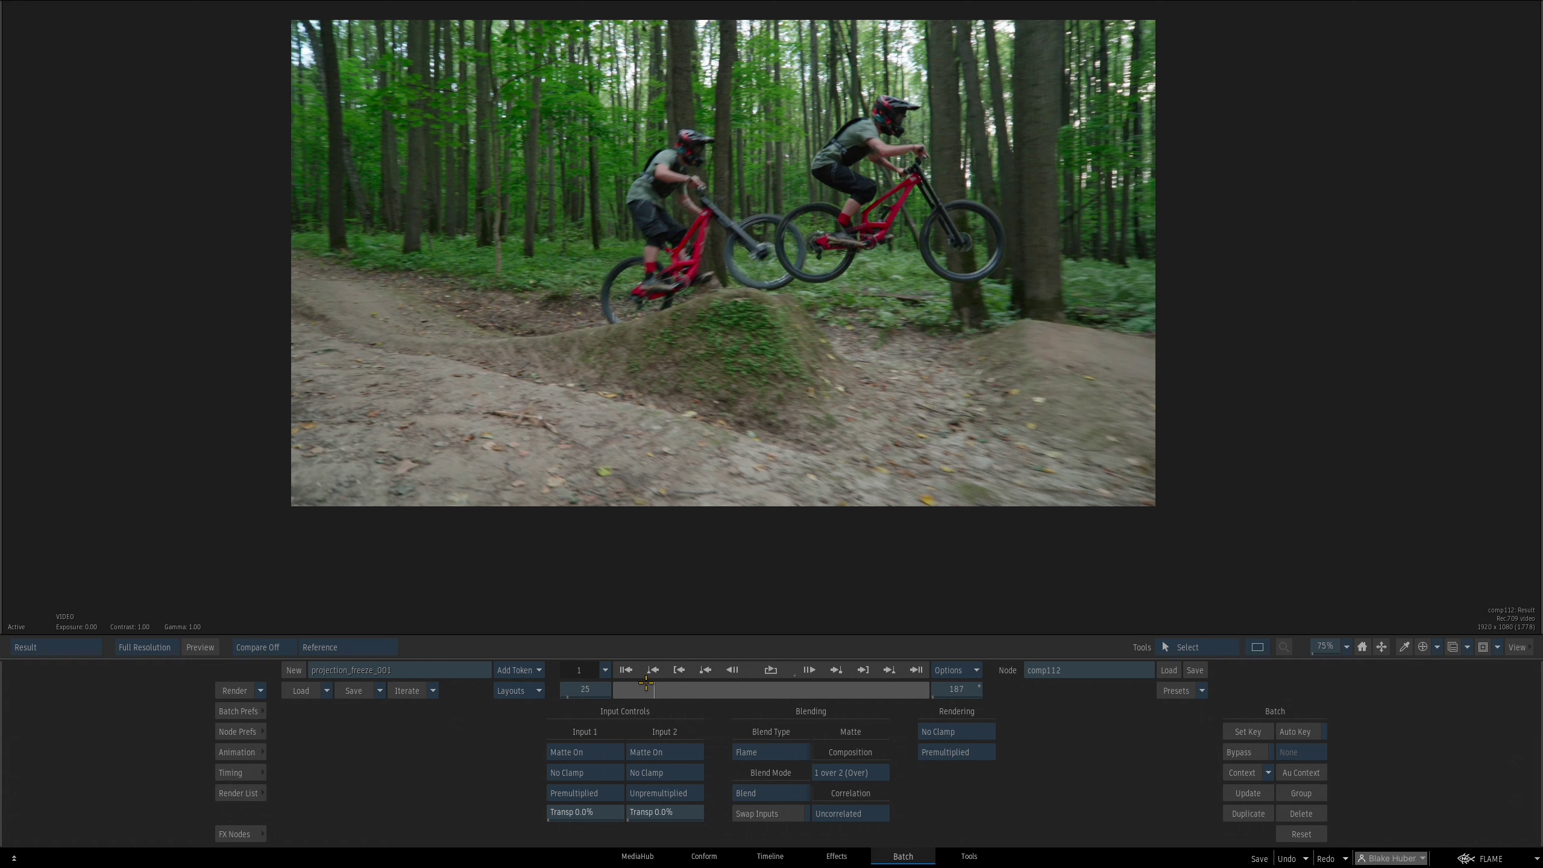
key("Escape")
left_click_drag(1002, 428, 1095, 448, "ctrl")
left_click_drag(767, 447, 876, 422)
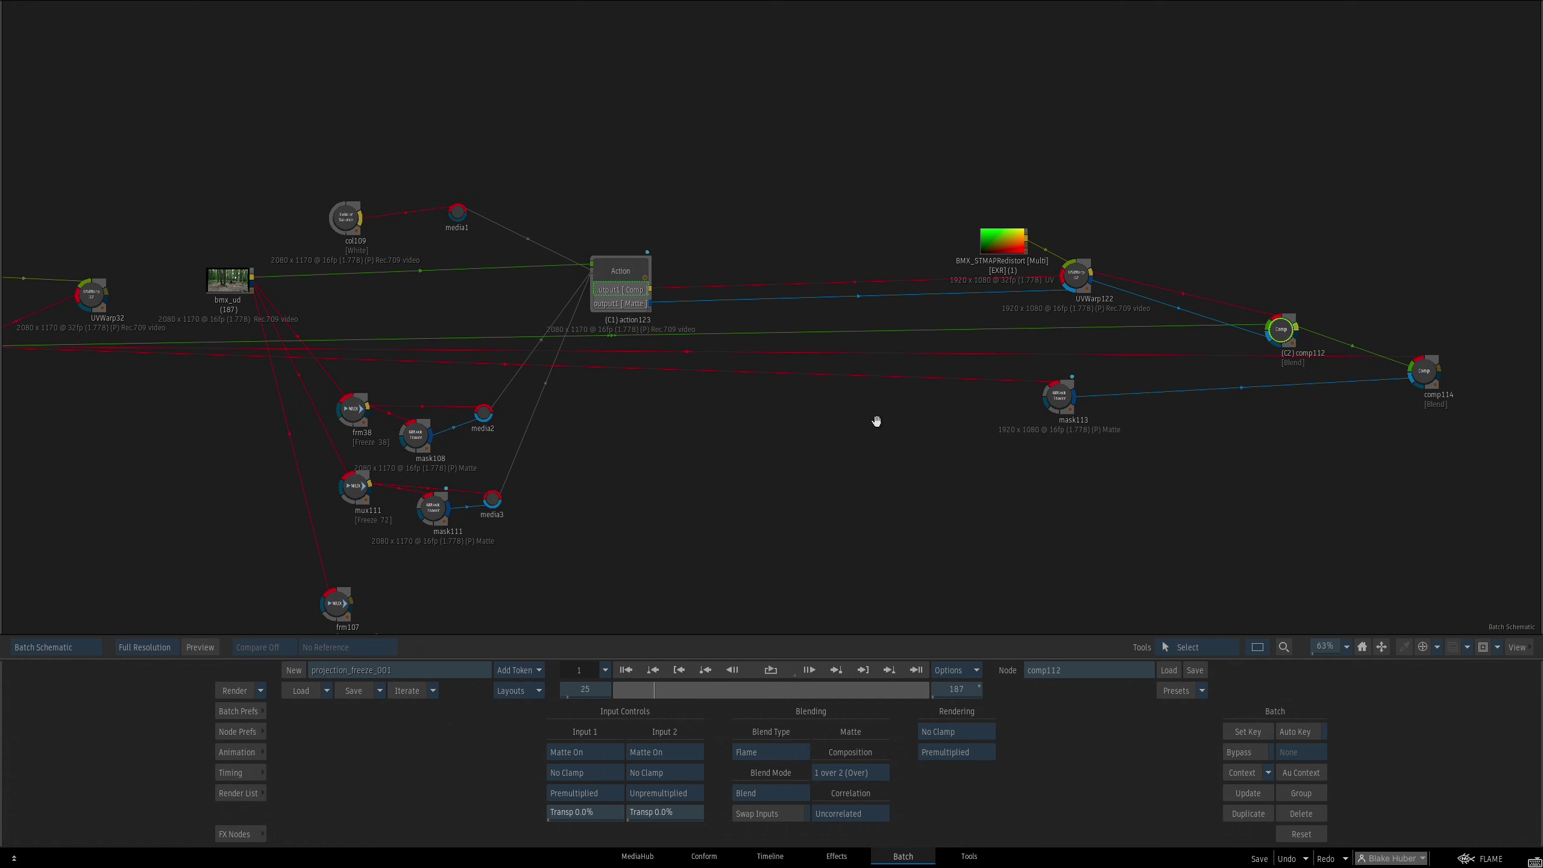
left_click_drag(675, 440, 843, 442)
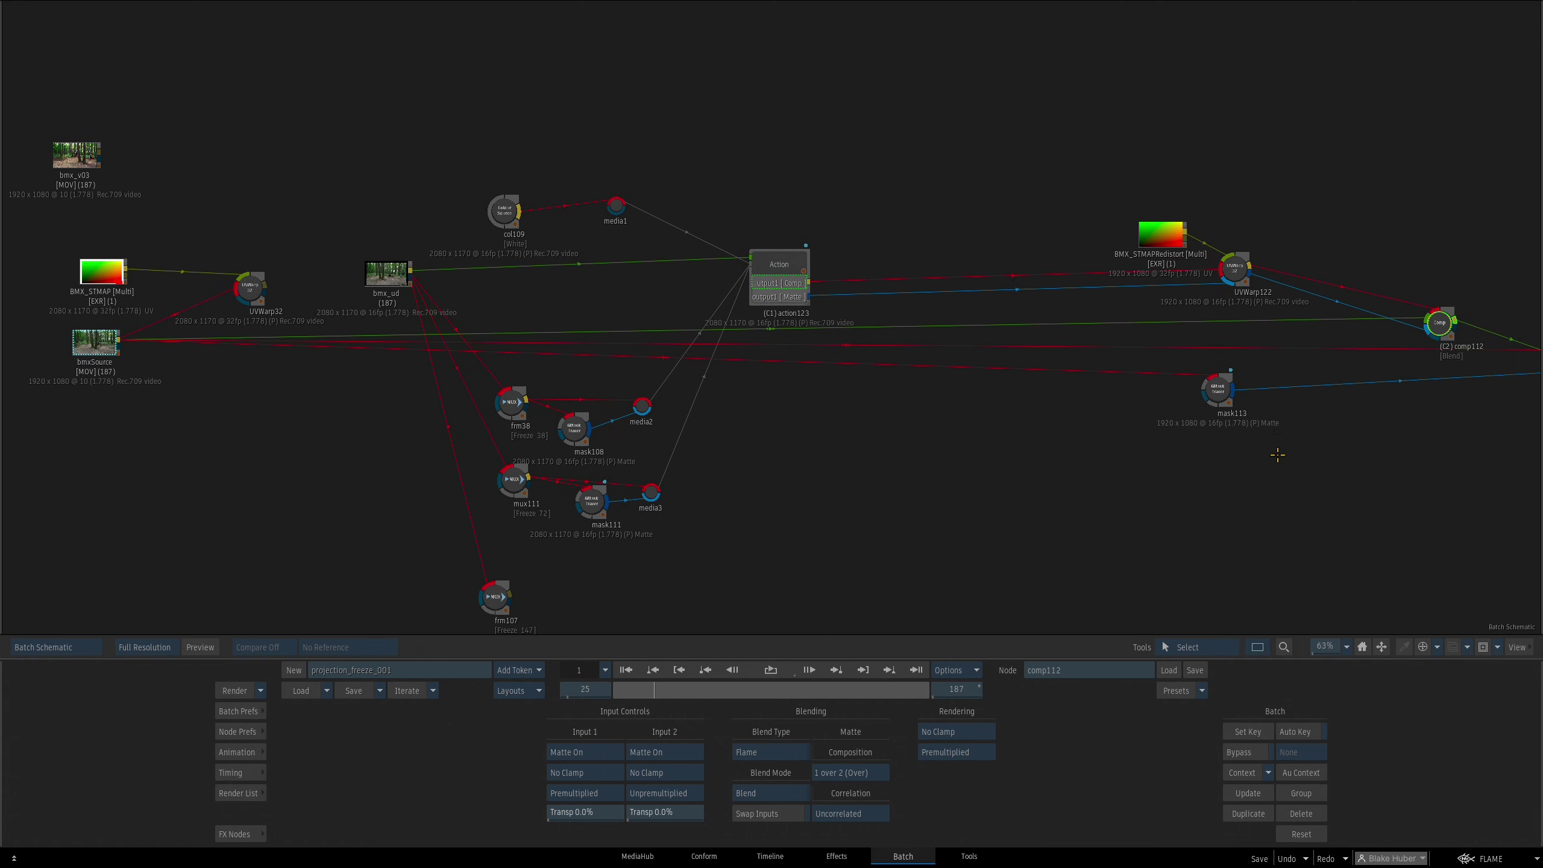
Inspect the settings of action123 and comp114, and check action123's Comp output at frame 25
left_click(777, 274)
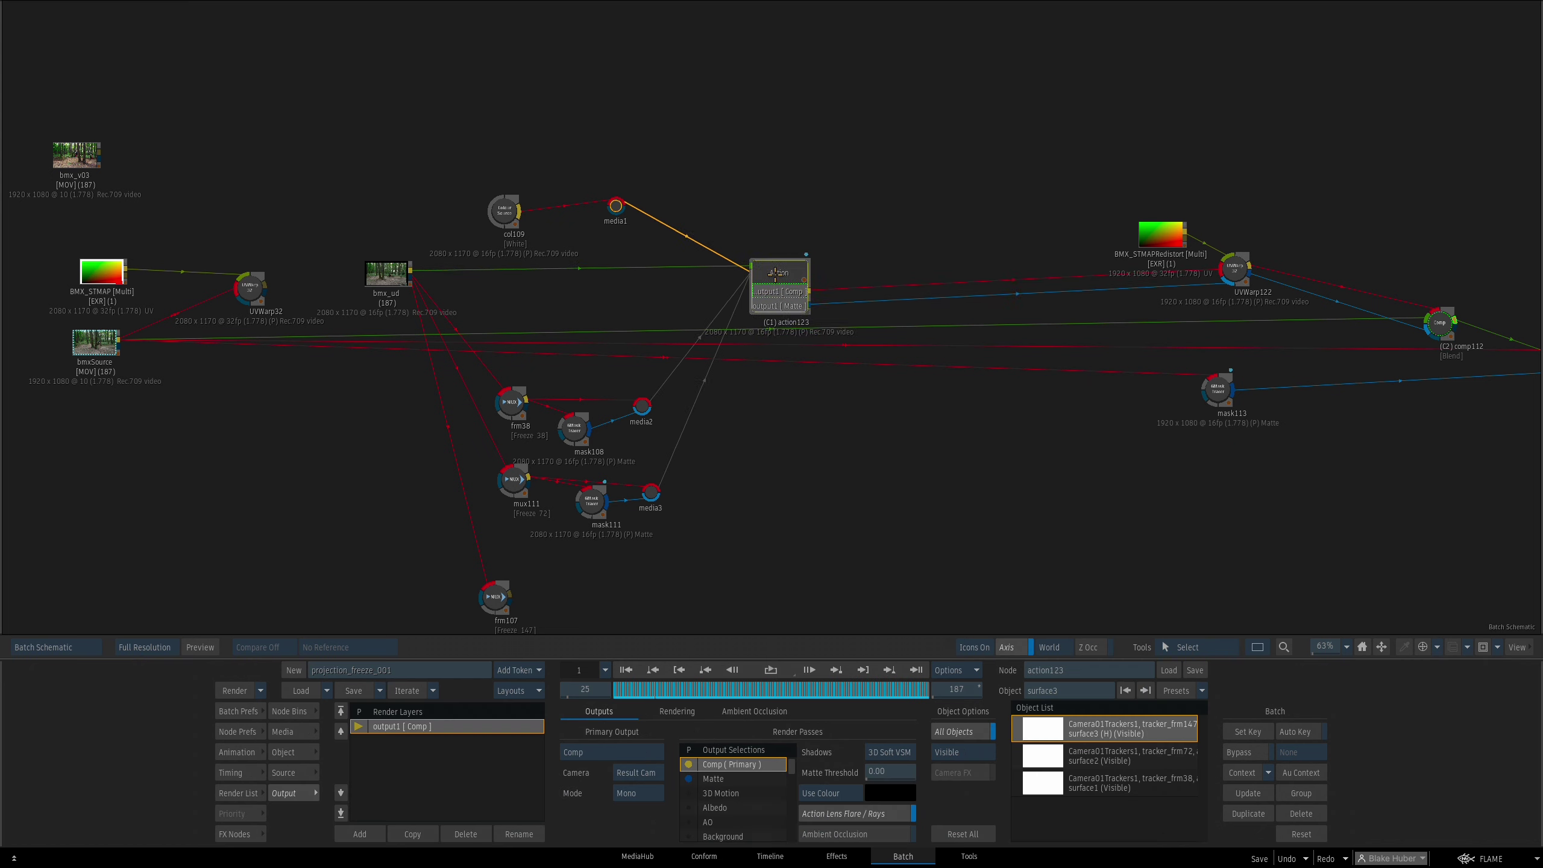
left_click_drag(775, 341, 764, 291)
left_click(1197, 350)
left_click_drag(1197, 369, 1154, 372)
left_click_drag(1377, 327, 1343, 338)
left_click(1482, 328)
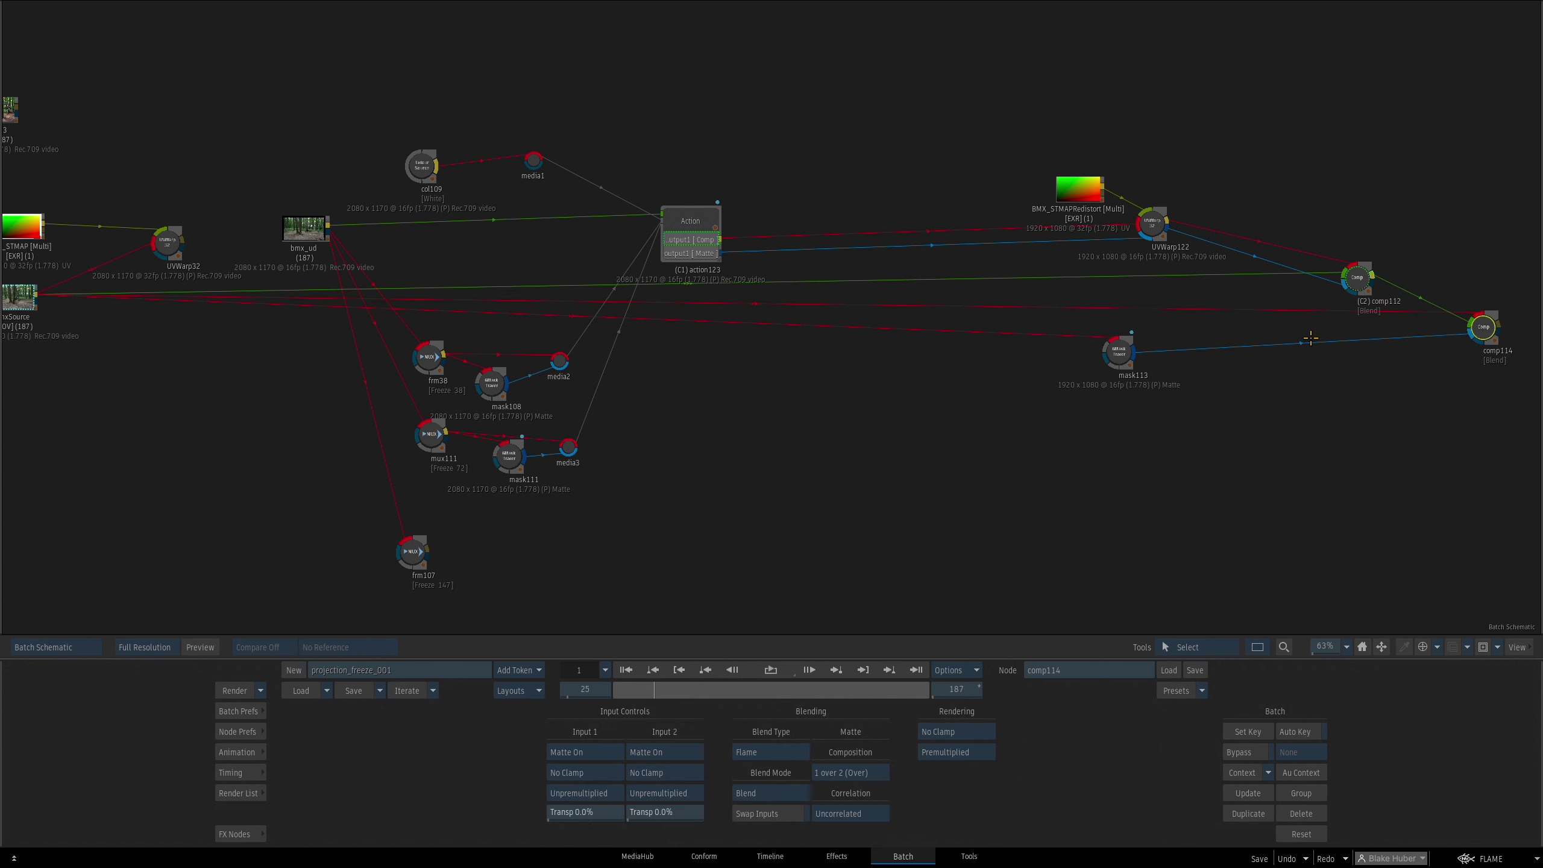
left_click_drag(699, 219, 706, 222)
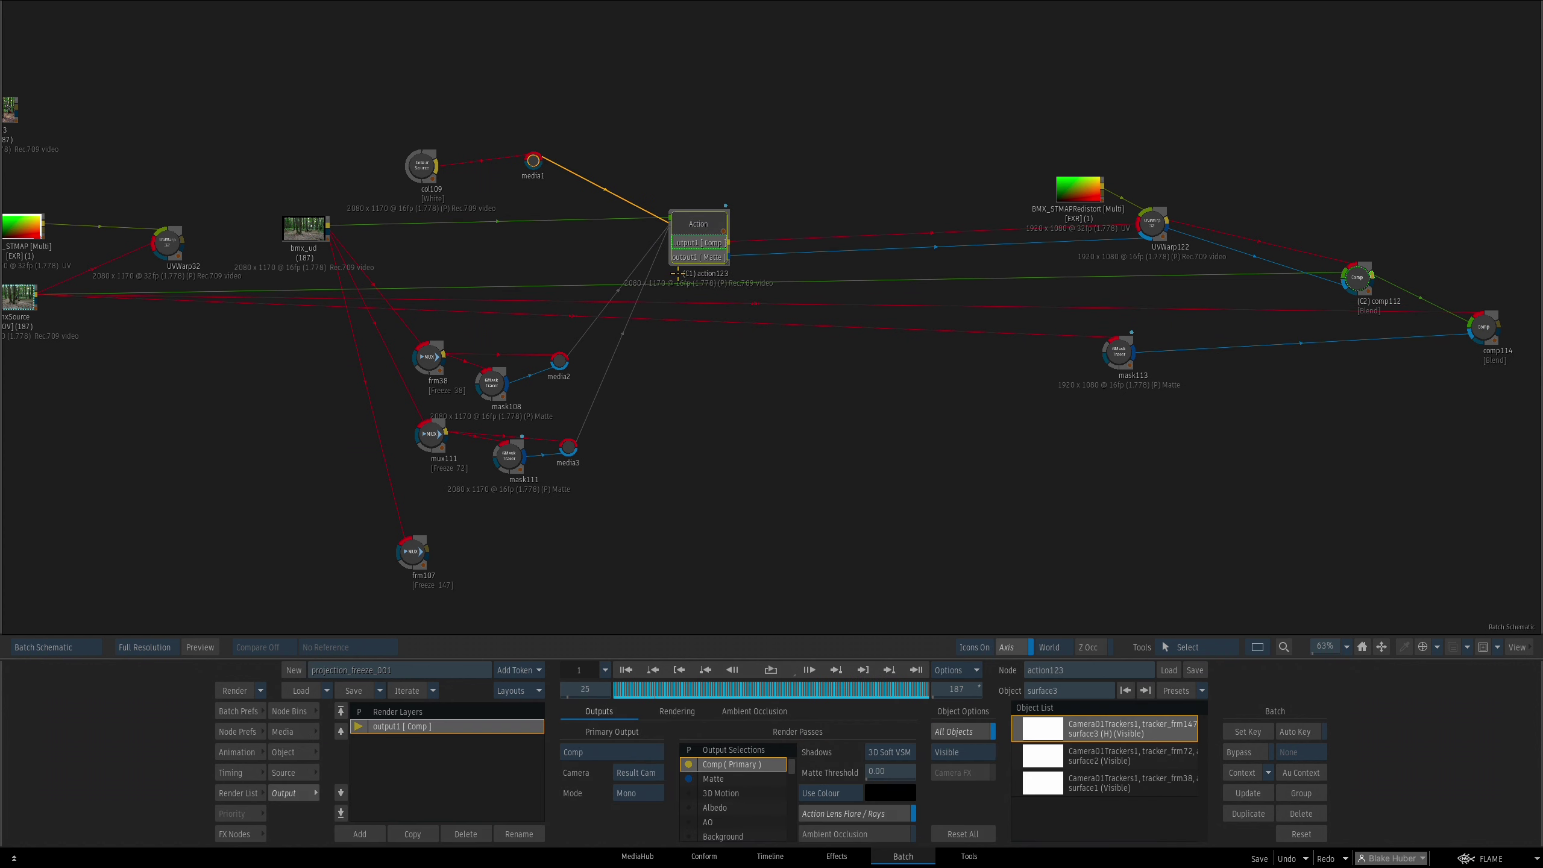
key("F4")
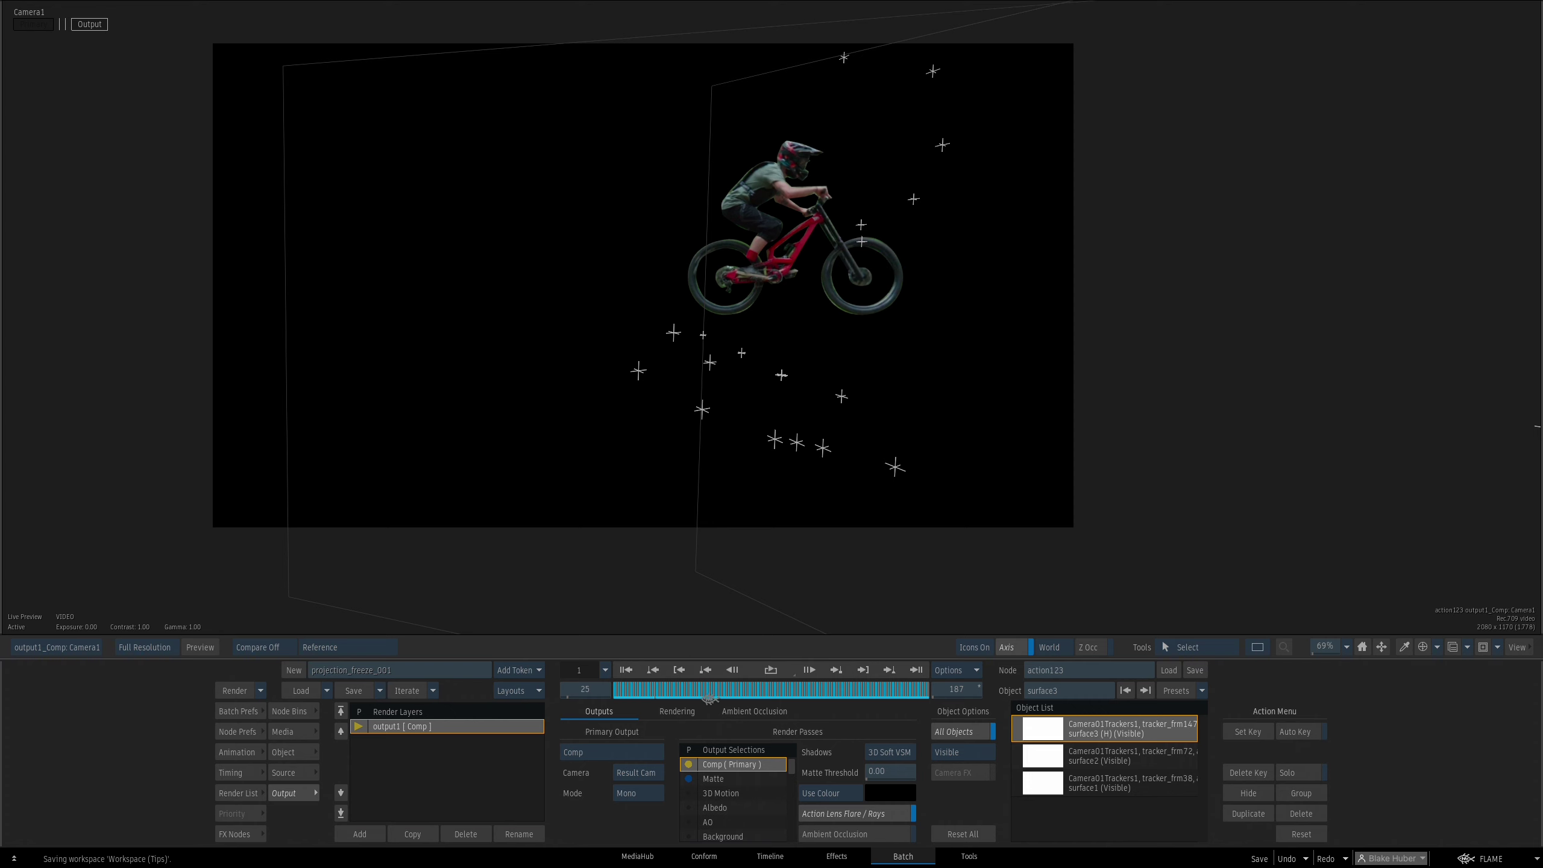
key("F4")
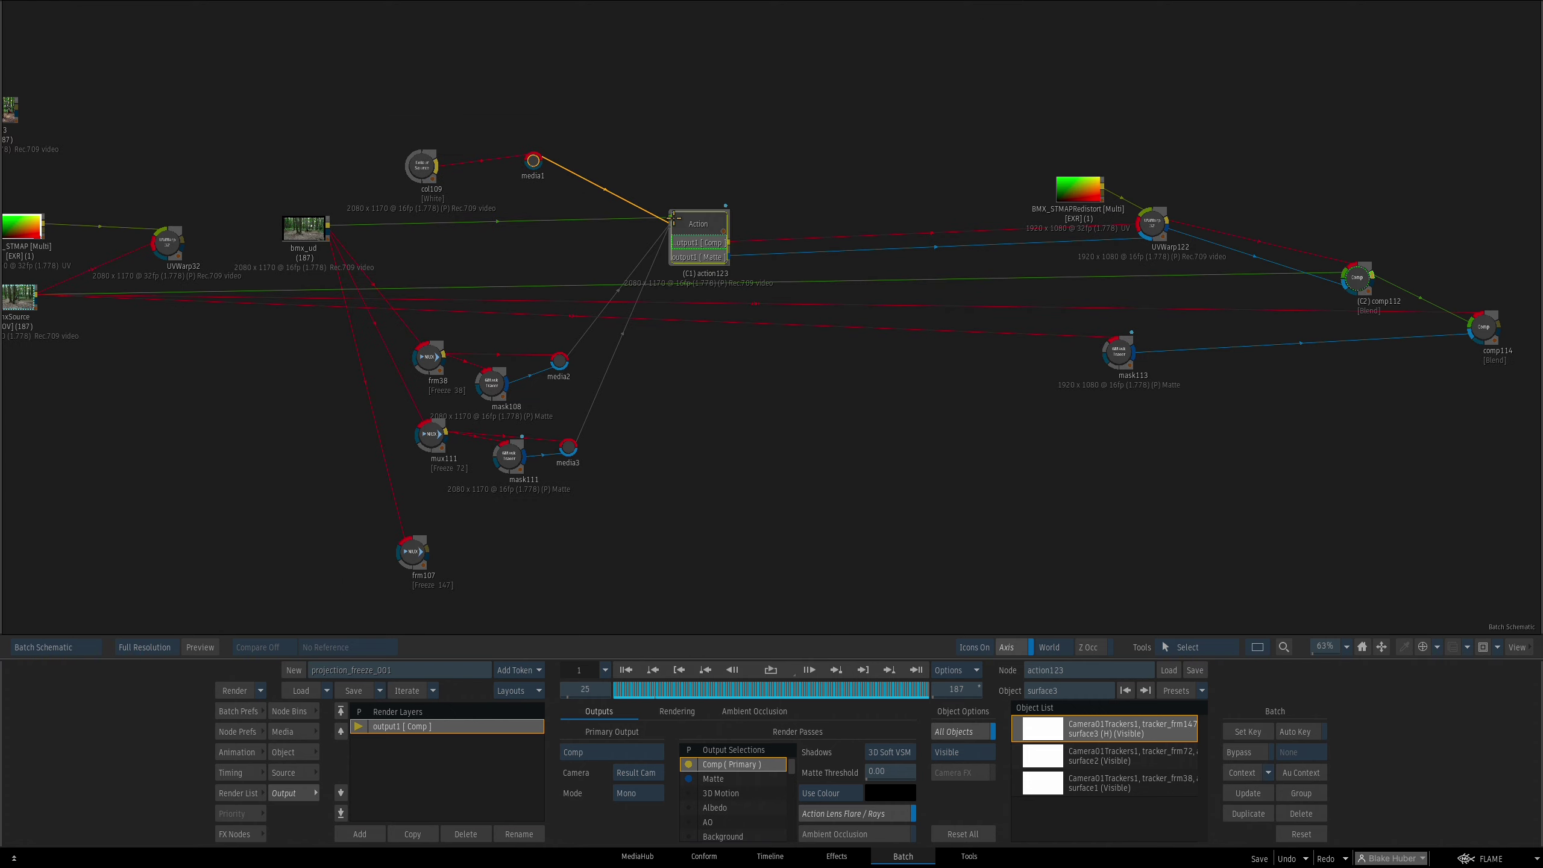
Nudge bmx_ud and action123 in the Batch schematic, and set action123's primary Comp output to Use Background
left_click(489, 246)
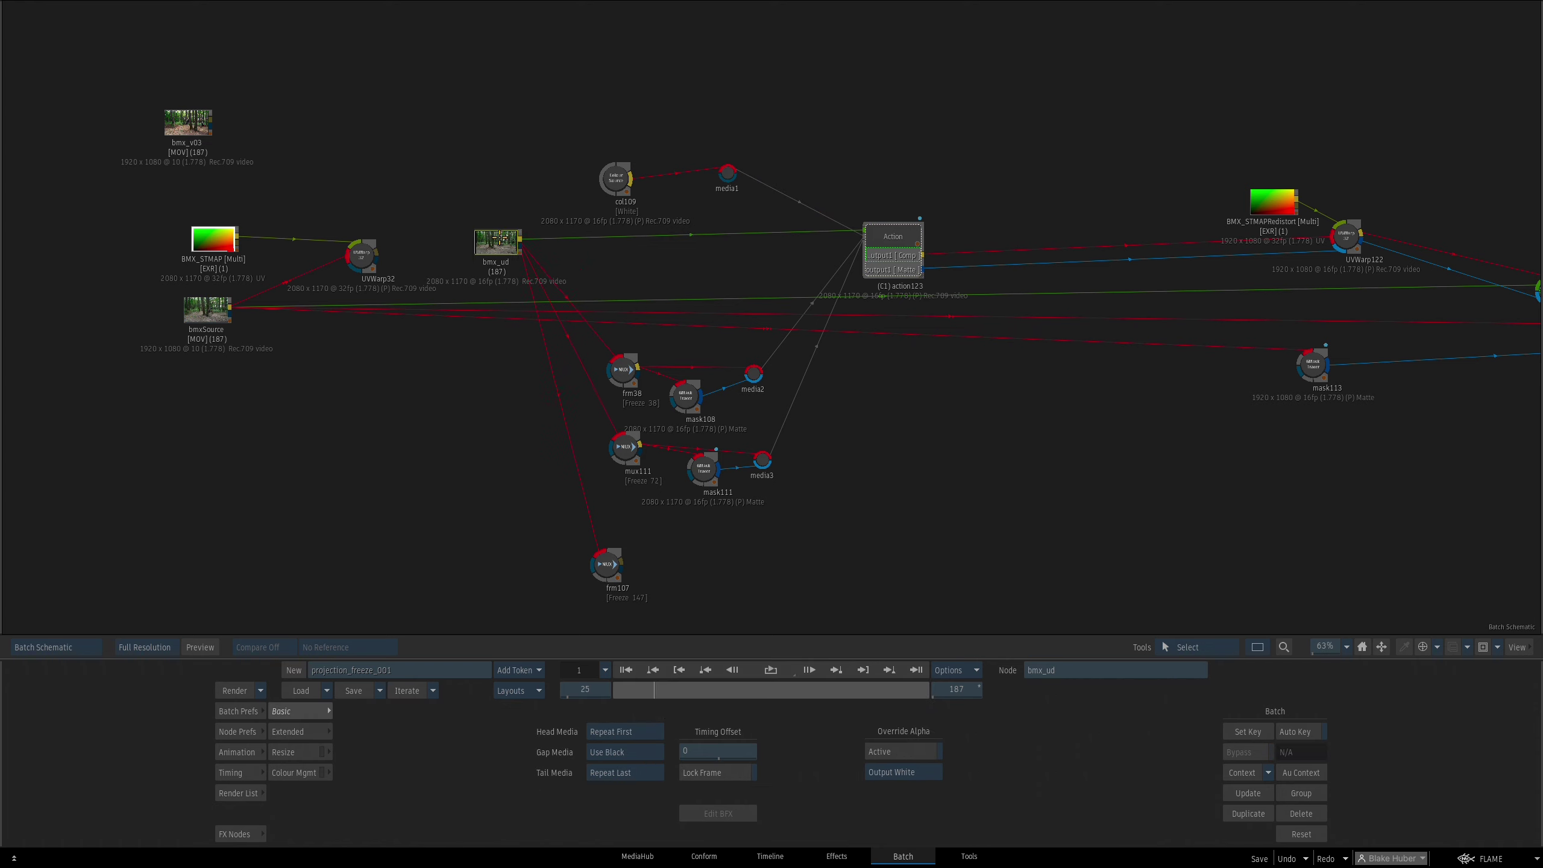
left_click_drag(488, 246, 491, 243)
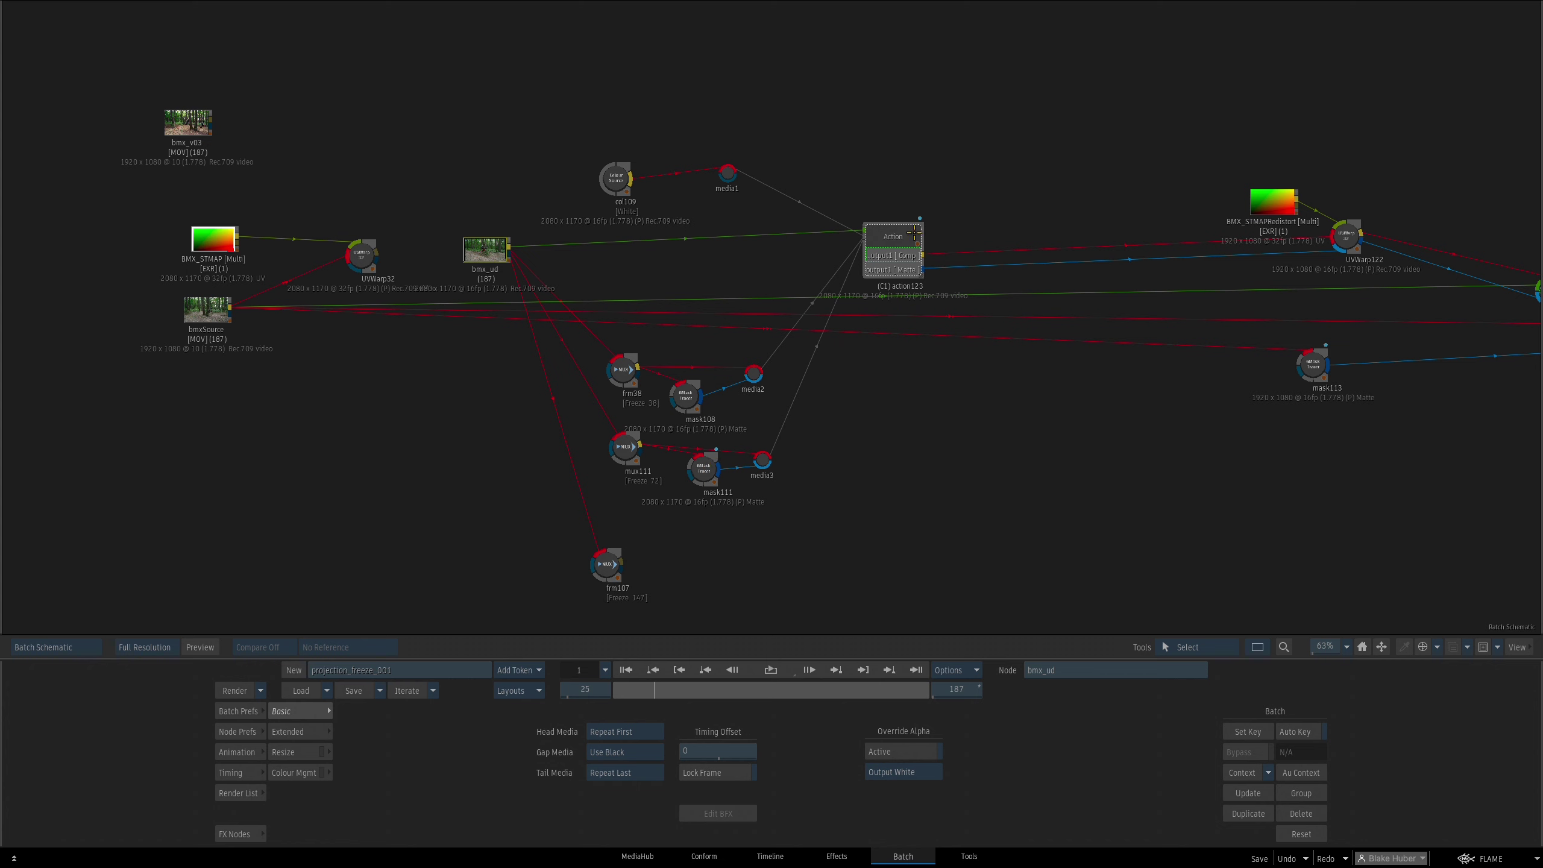
left_click_drag(913, 232, 909, 235)
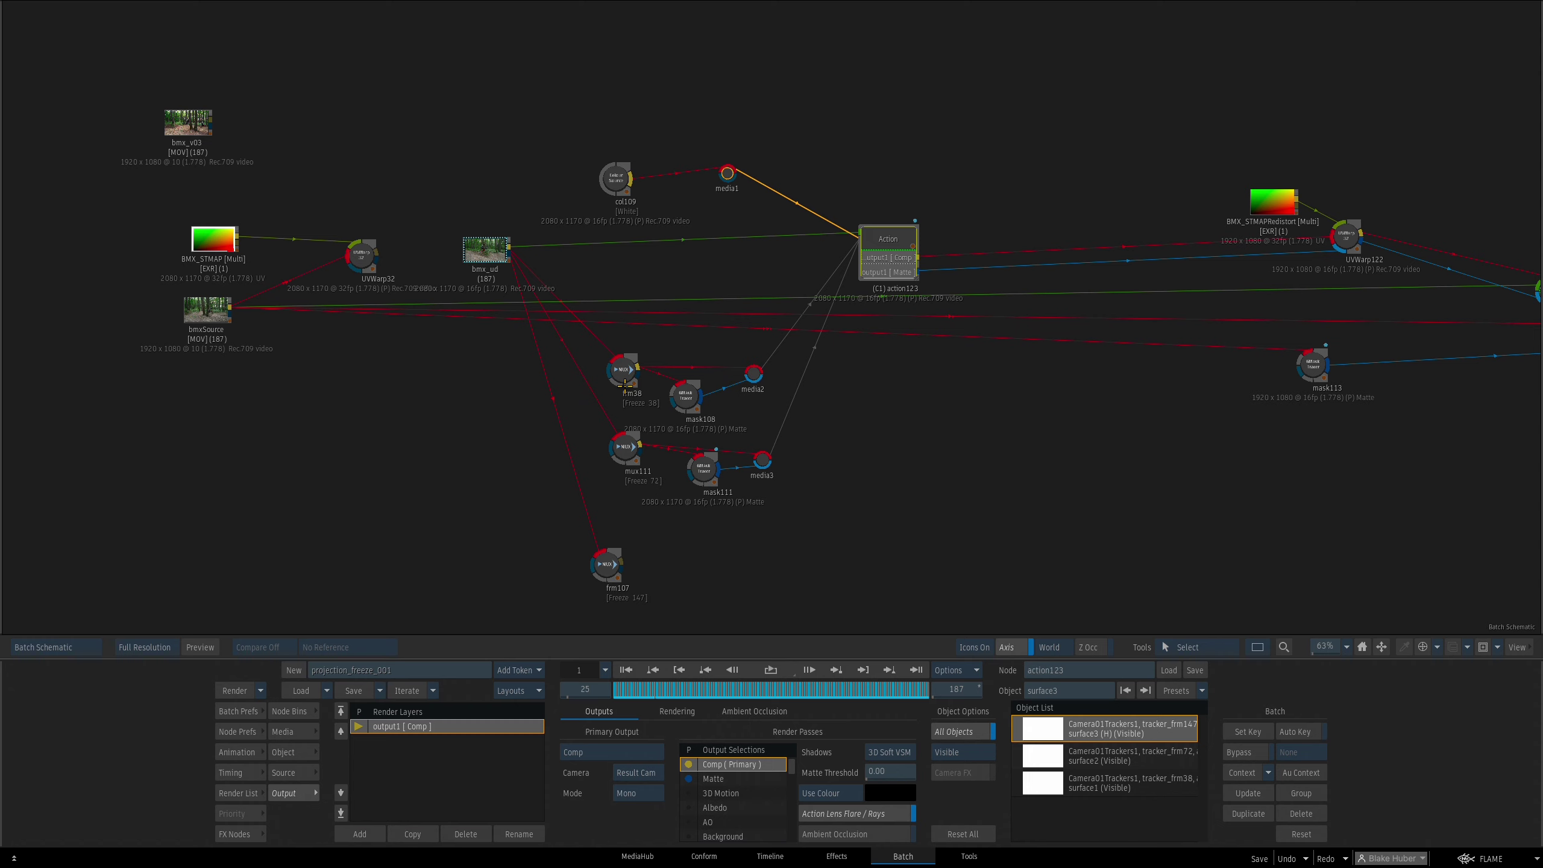
double_click(881, 241)
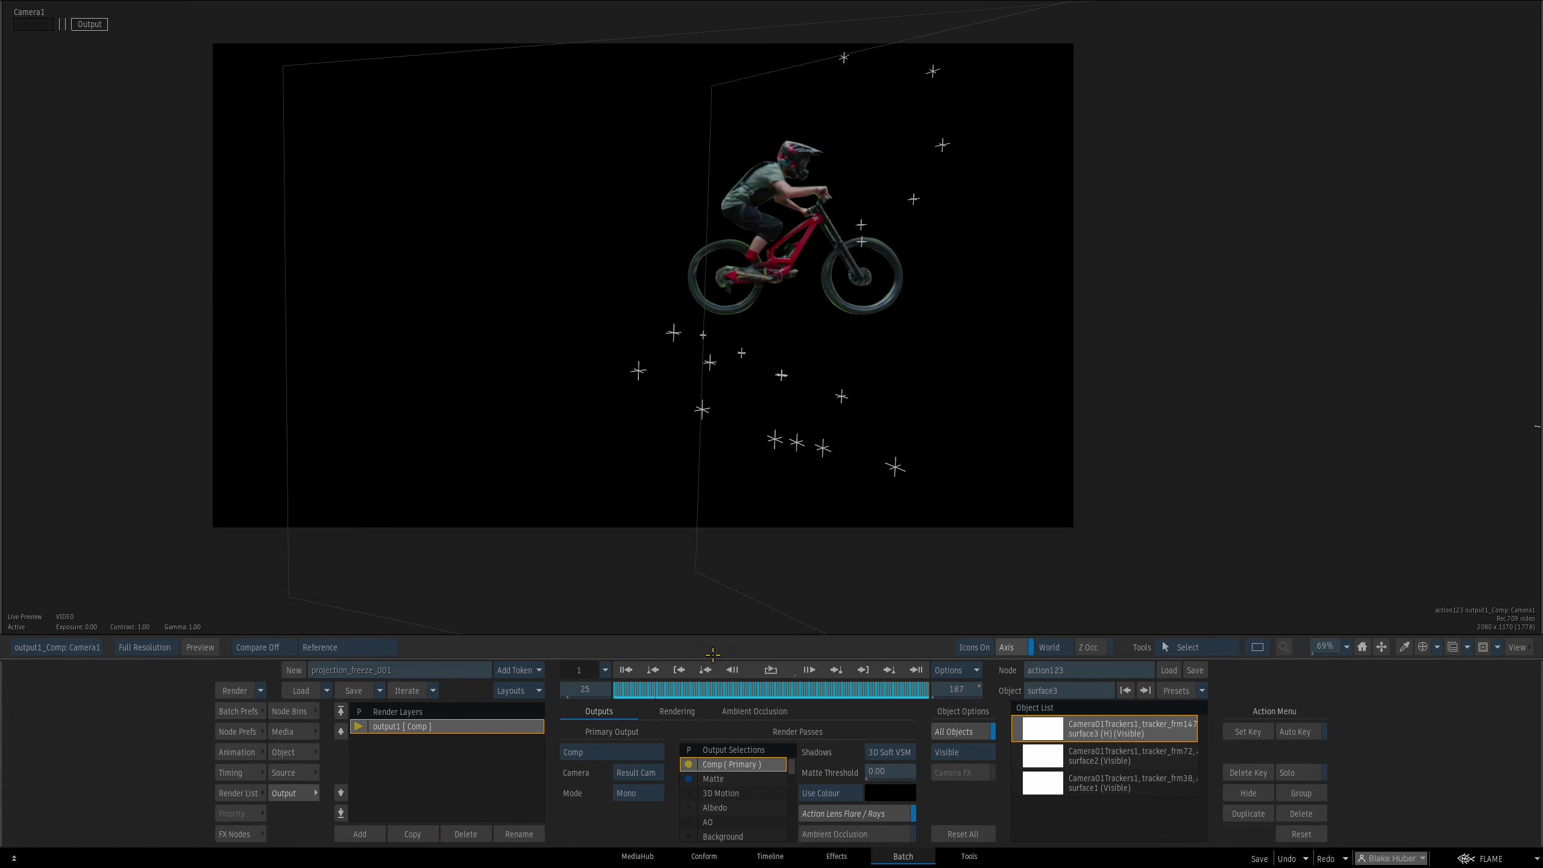
left_click(830, 794)
Scrub action123's Comp output from frame 4 to frame 71 and examine the moving rider against the frozen riders
left_click_drag(886, 532, 623, 669)
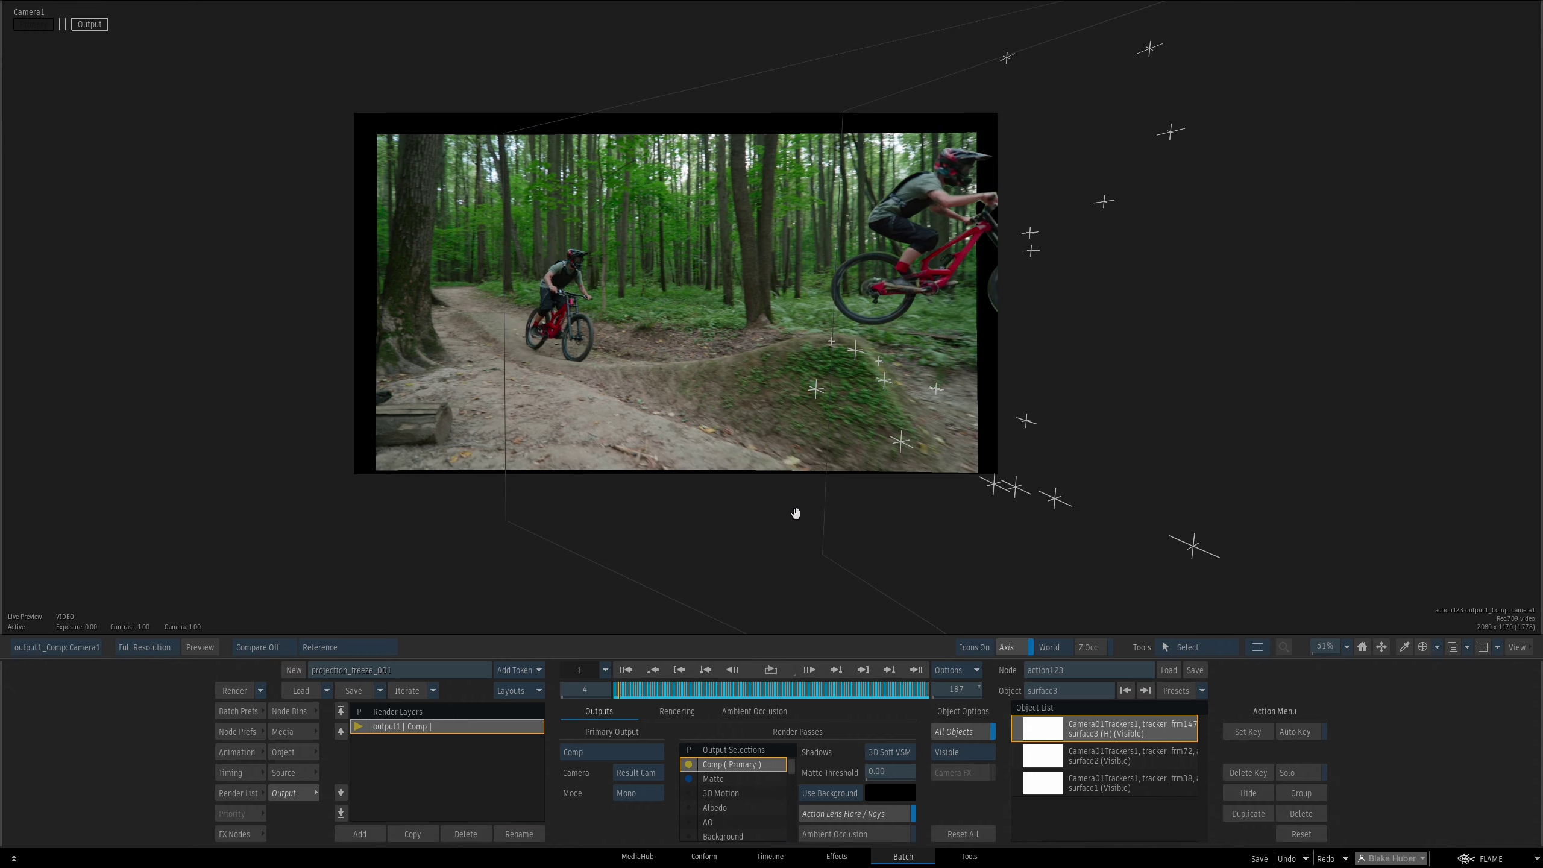
left_click_drag(795, 514, 694, 513)
mouse_move(676, 689)
left_mouse_down()
mouse_move(691, 689)
mouse_move(675, 688)
left_mouse_up()
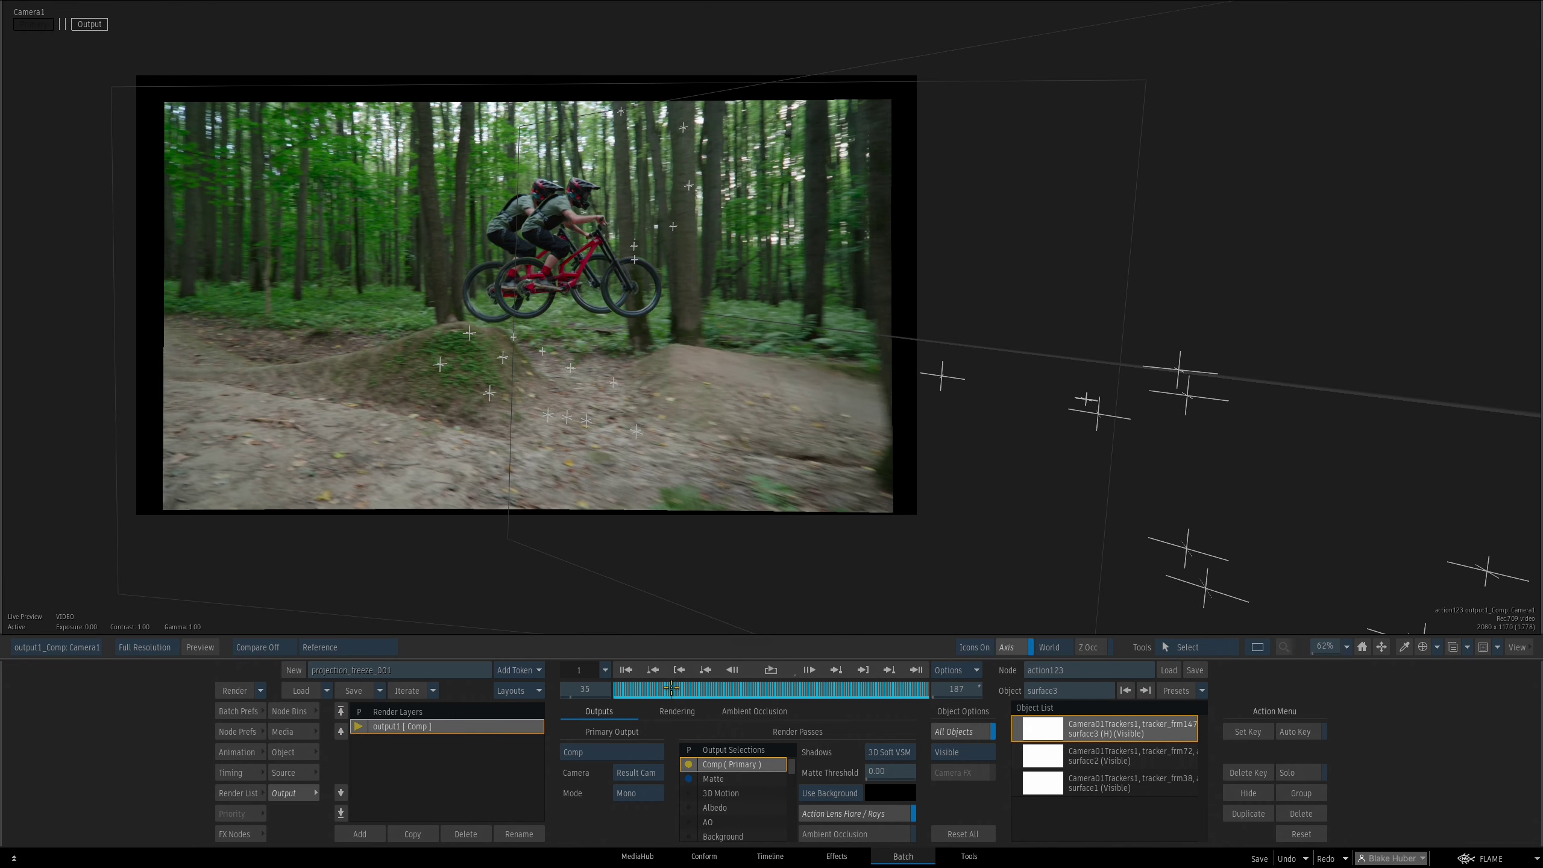
left_click_drag(710, 689, 729, 689)
left_click_drag(828, 532, 735, 450)
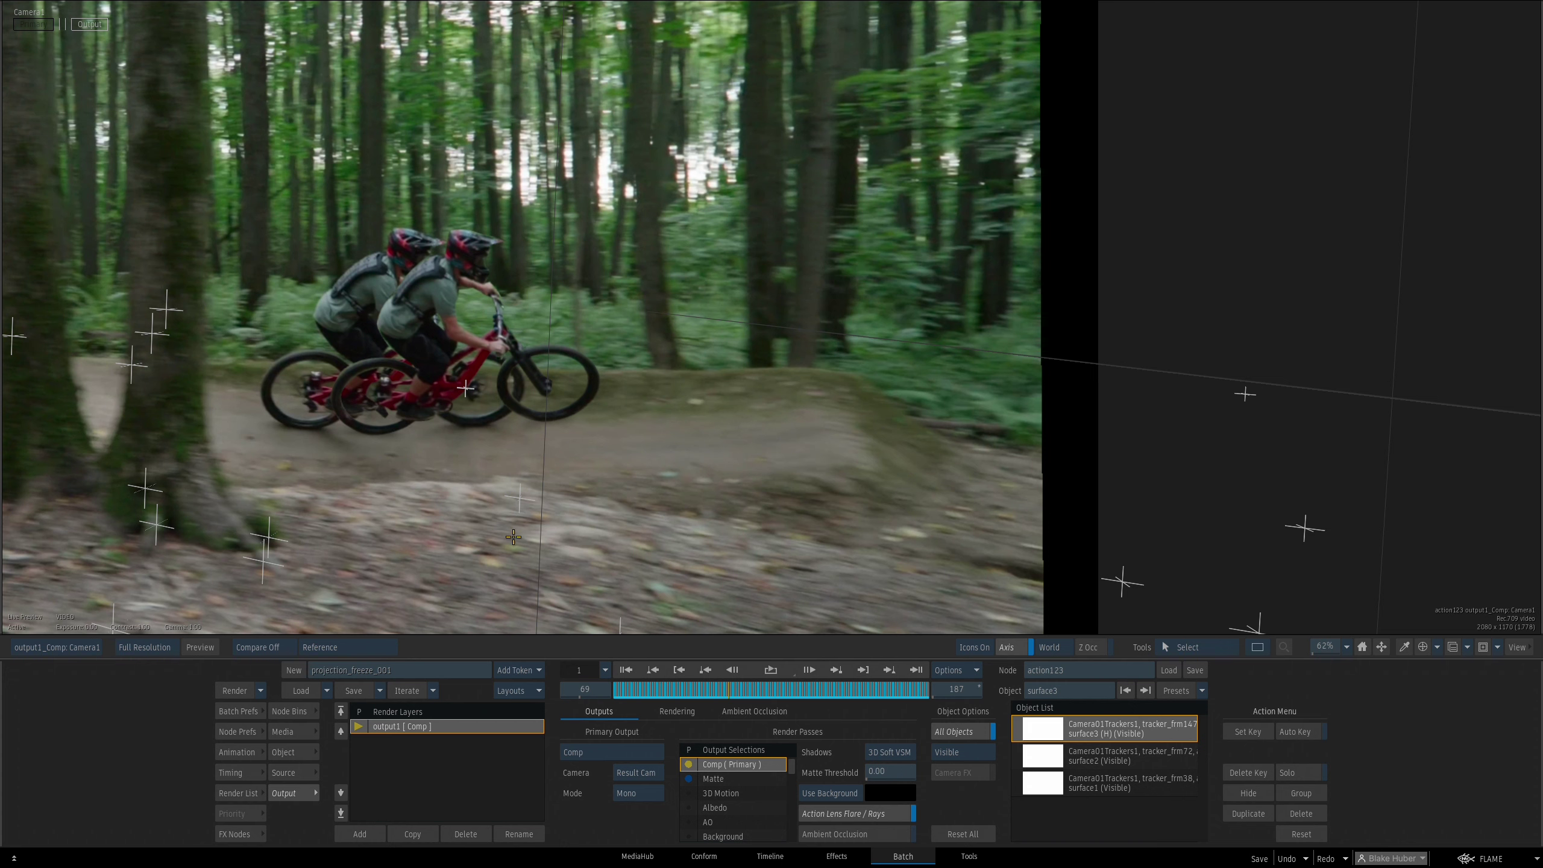
left_click_drag(766, 497, 753, 500)
left_click_drag(733, 694, 733, 691)
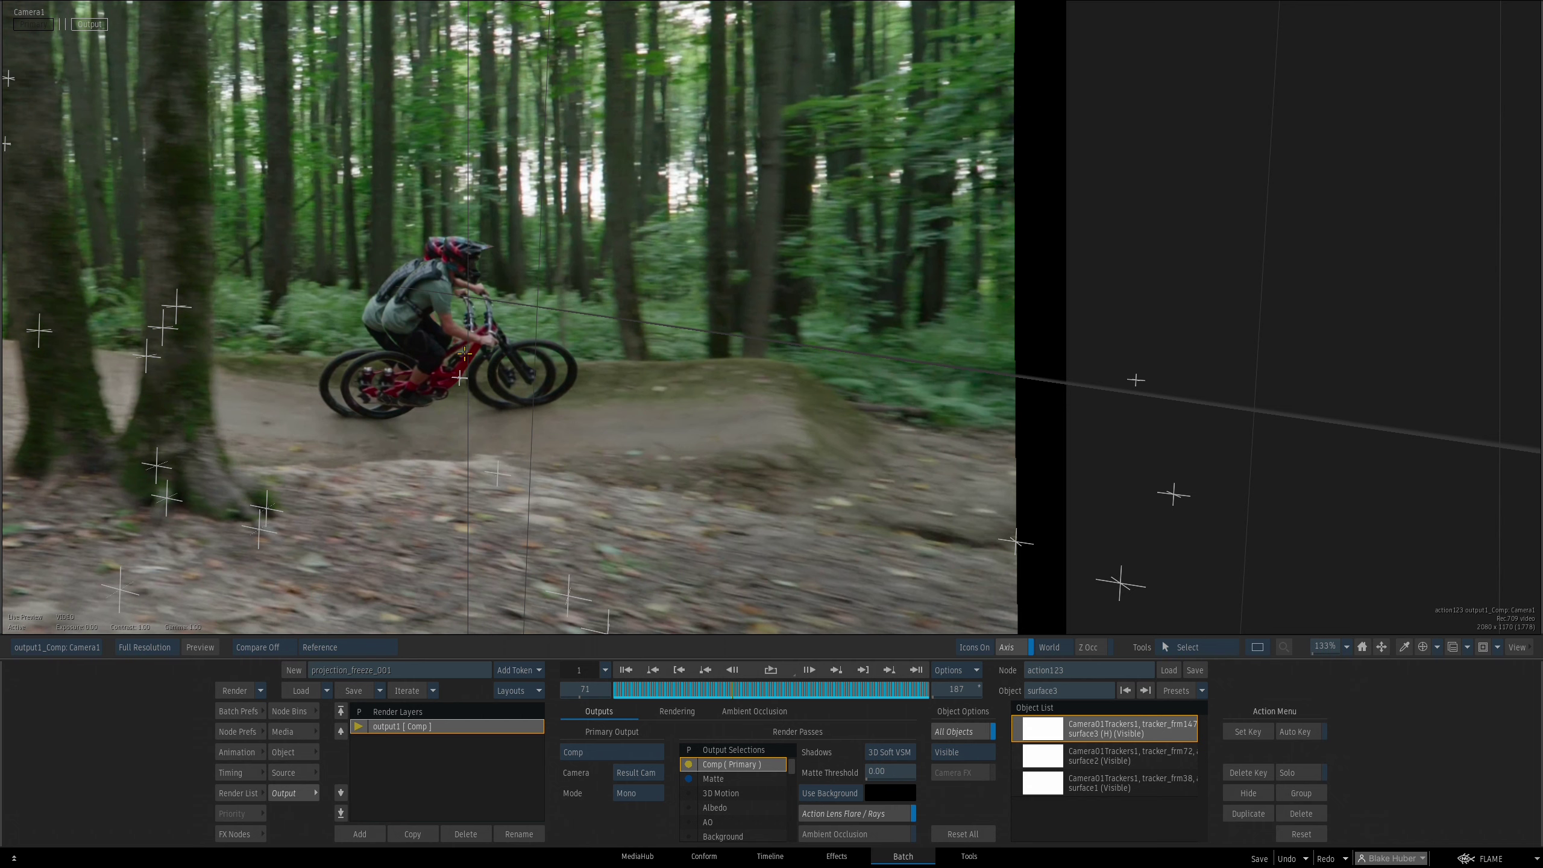
scroll(660, 396, "down", 1)
left_click_drag(660, 399, 814, 339)
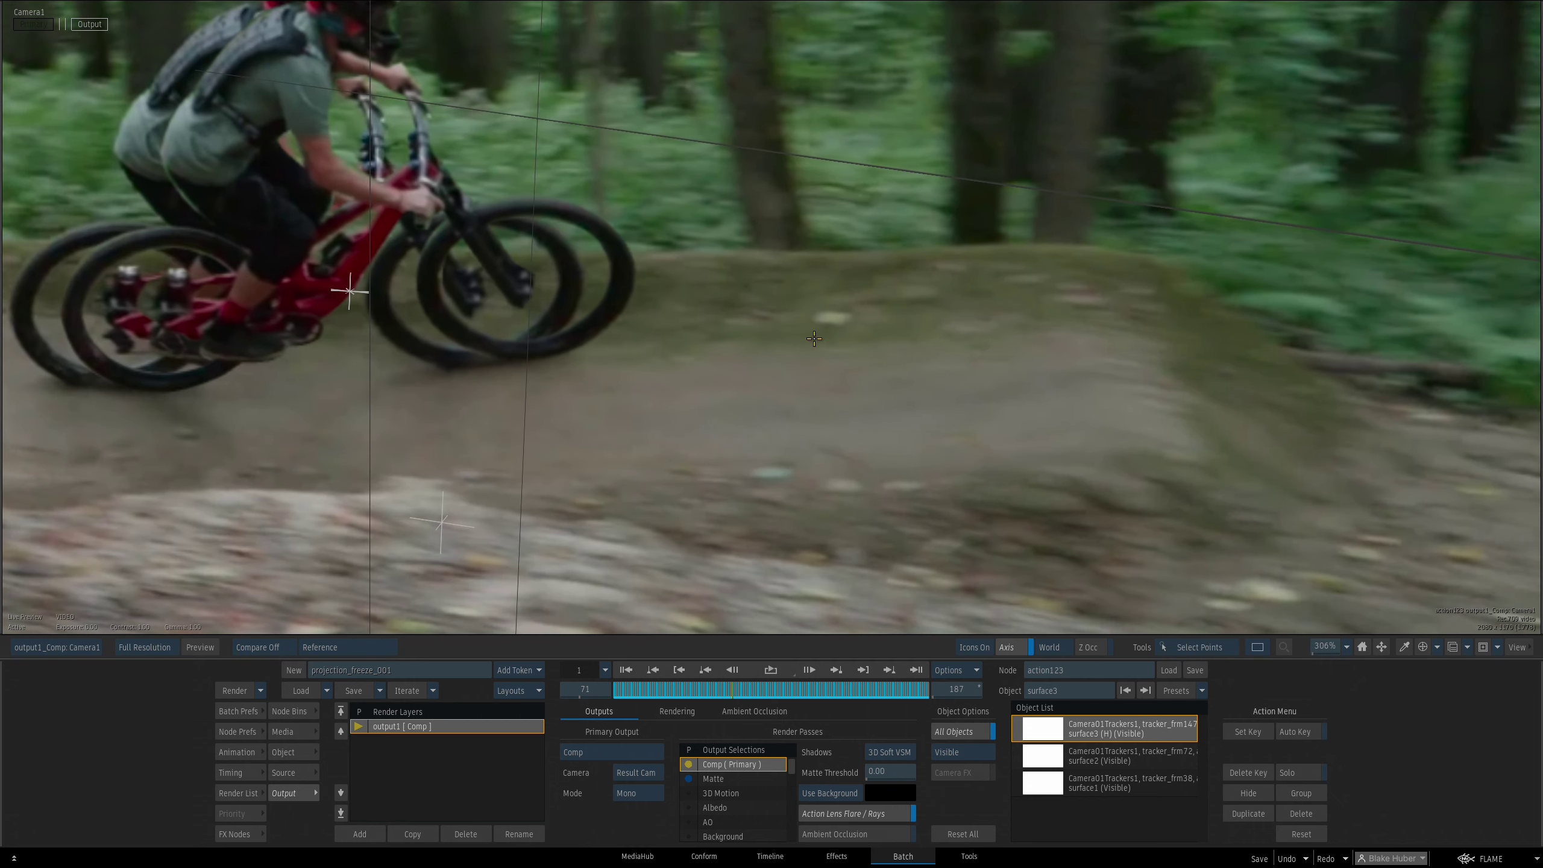
scroll(854, 305, "down", 10)
Add an Axis node to the Action schematic beside camera_frm72 and check it in the output view
key("F4")
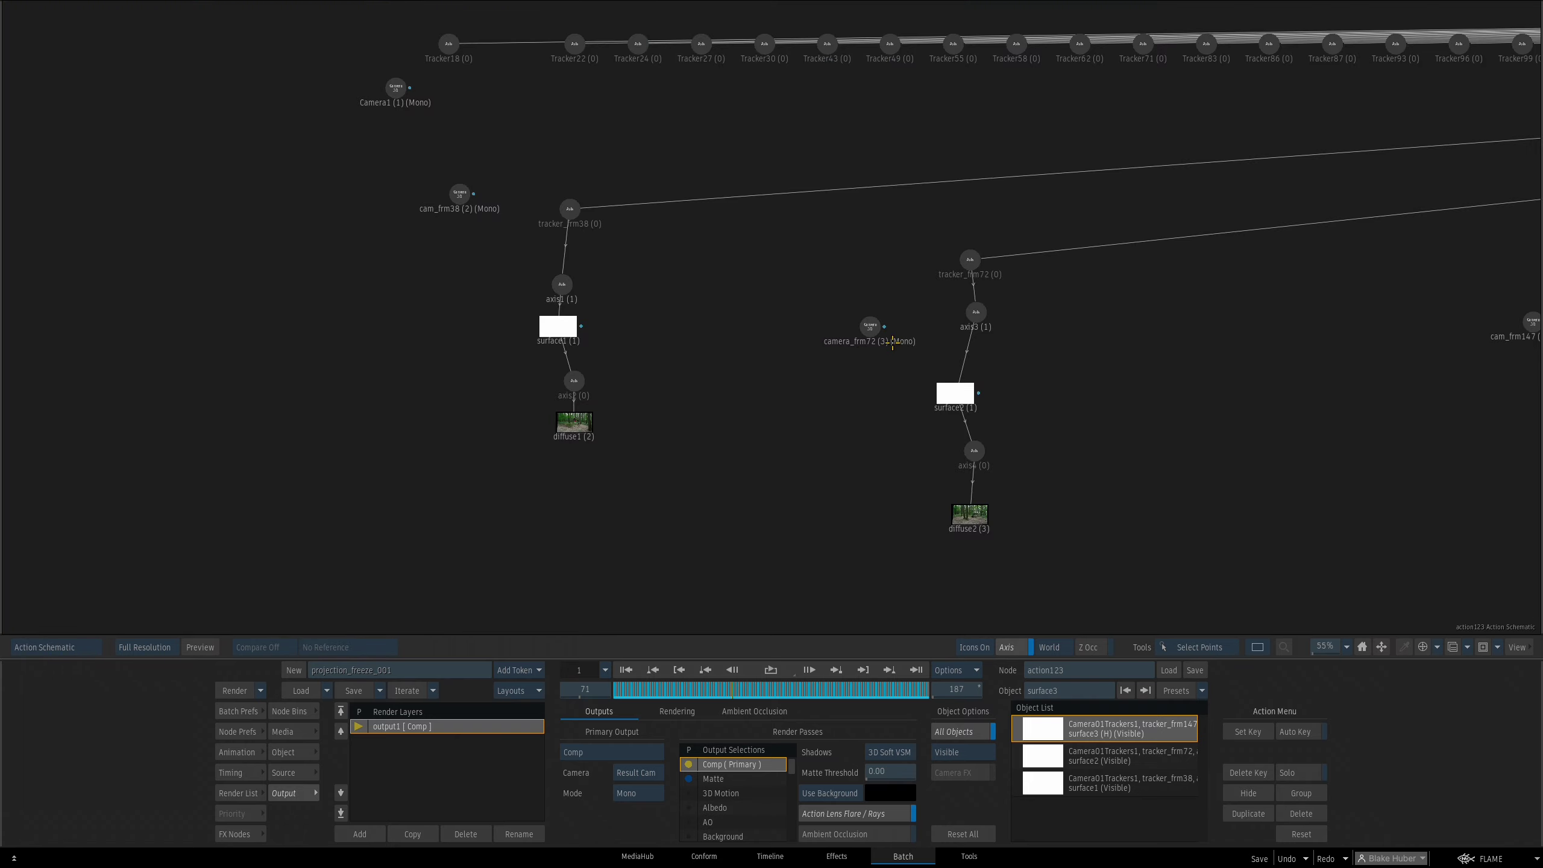
key("F4")
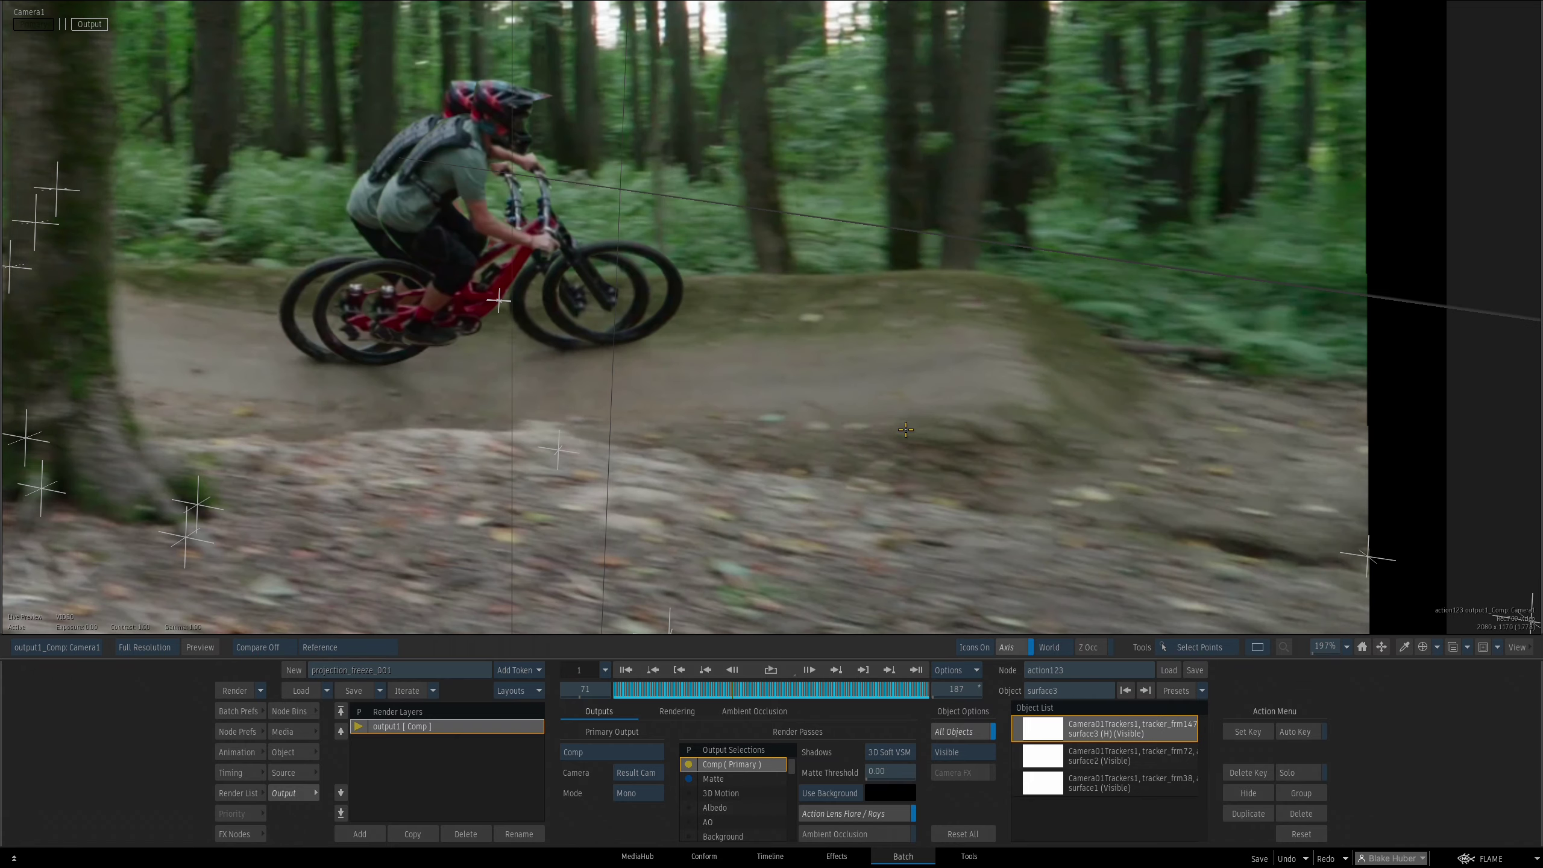
scroll(879, 438, "down", 3)
key("Escape")
left_click(289, 711)
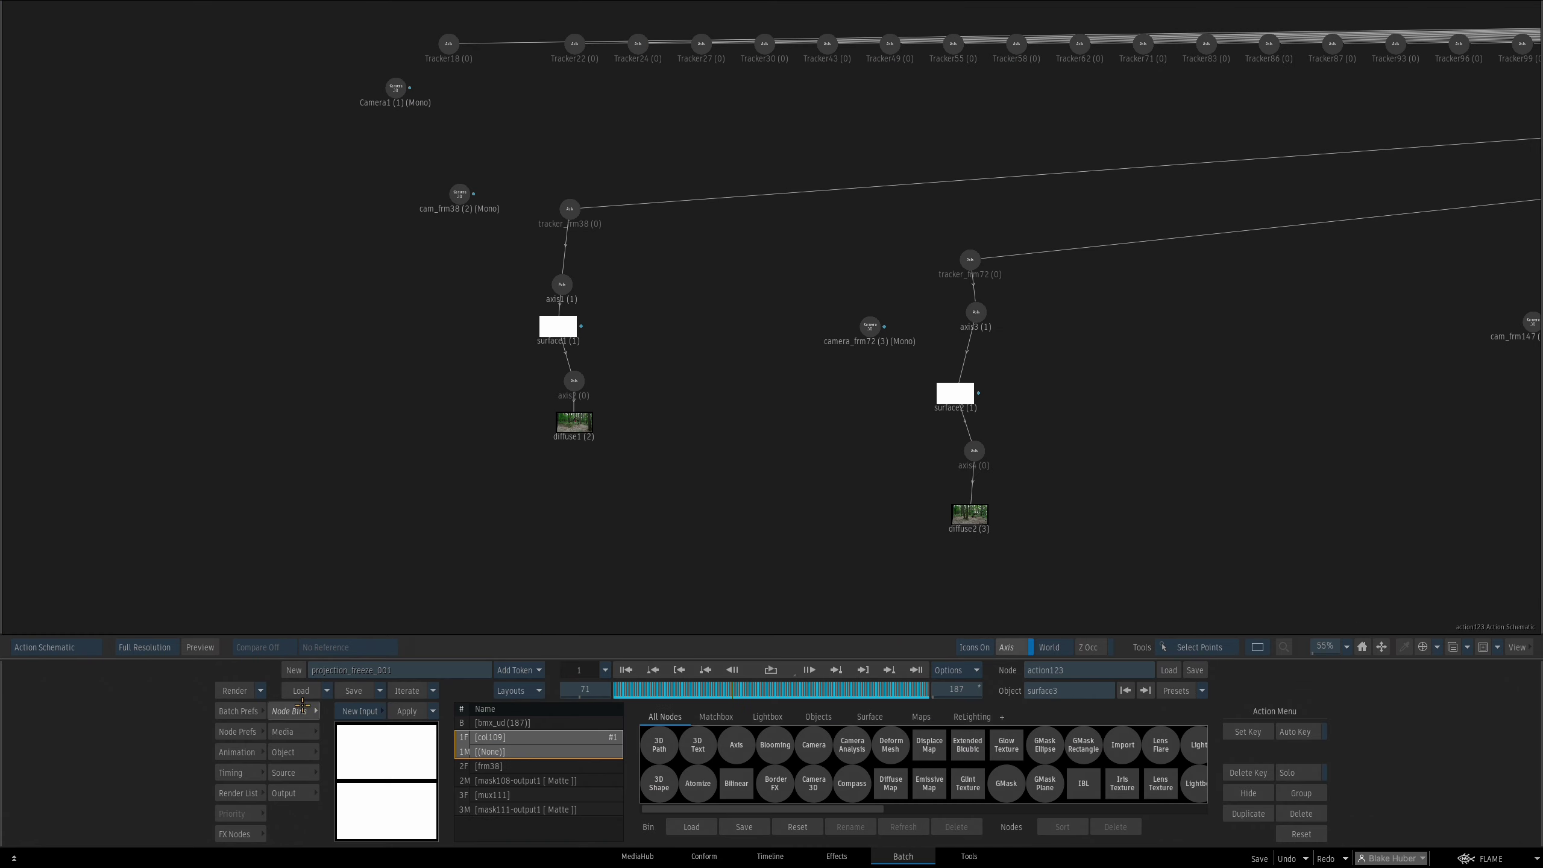
left_click_drag(737, 746, 832, 472)
key("F4")
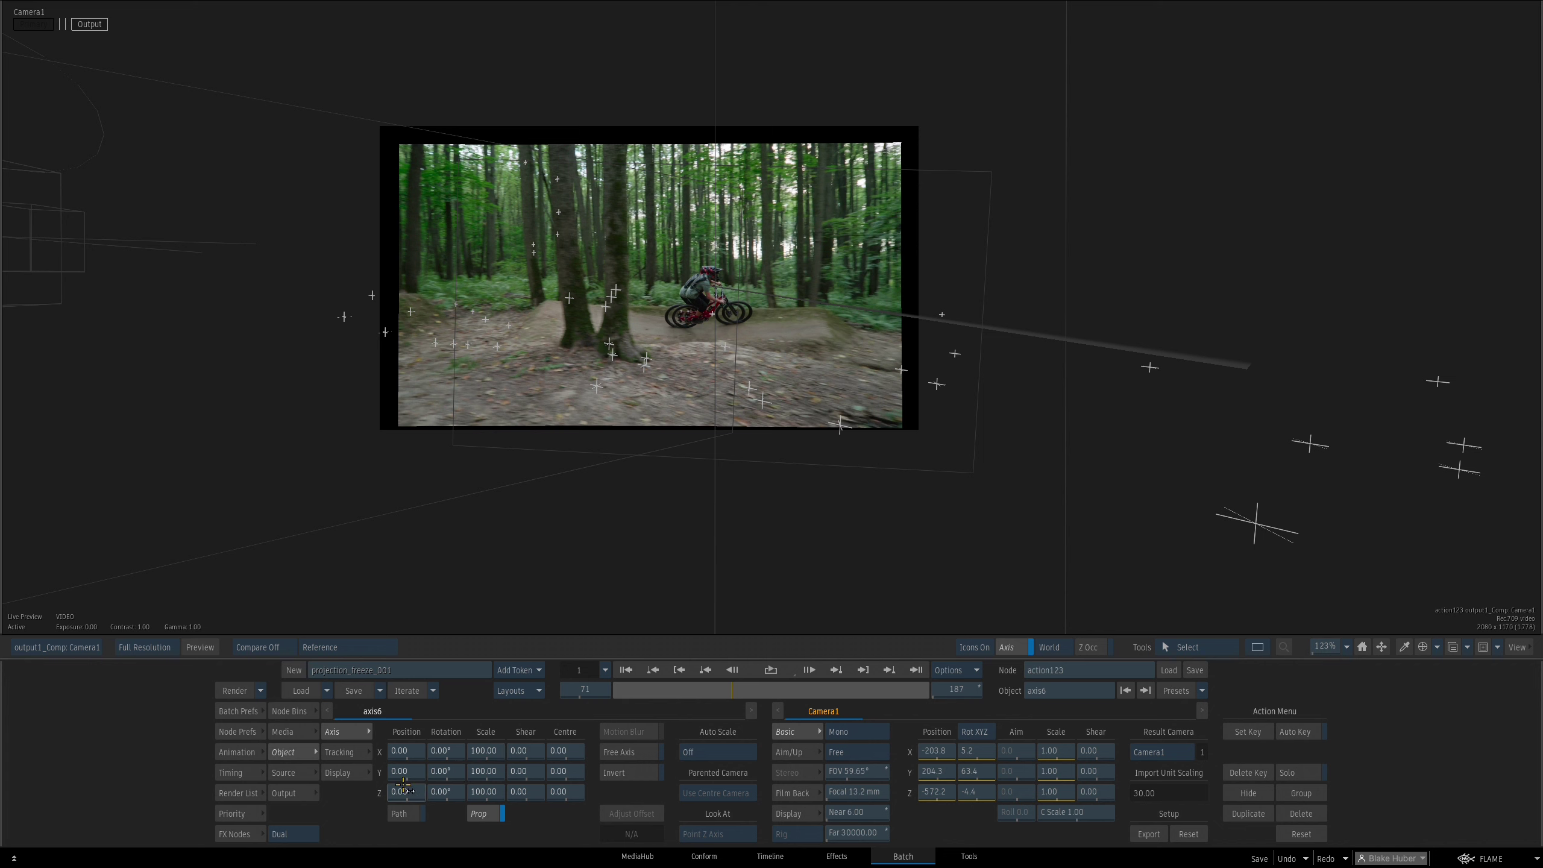
Select the tracker point on the ground just below the rider at frame 71 and locate its node in the Action schematic
key("Escape")
key("F4")
left_click_drag(767, 402, 808, 427)
left_click(671, 381)
key("Escape")
left_click_drag(997, 401, 640, 423)
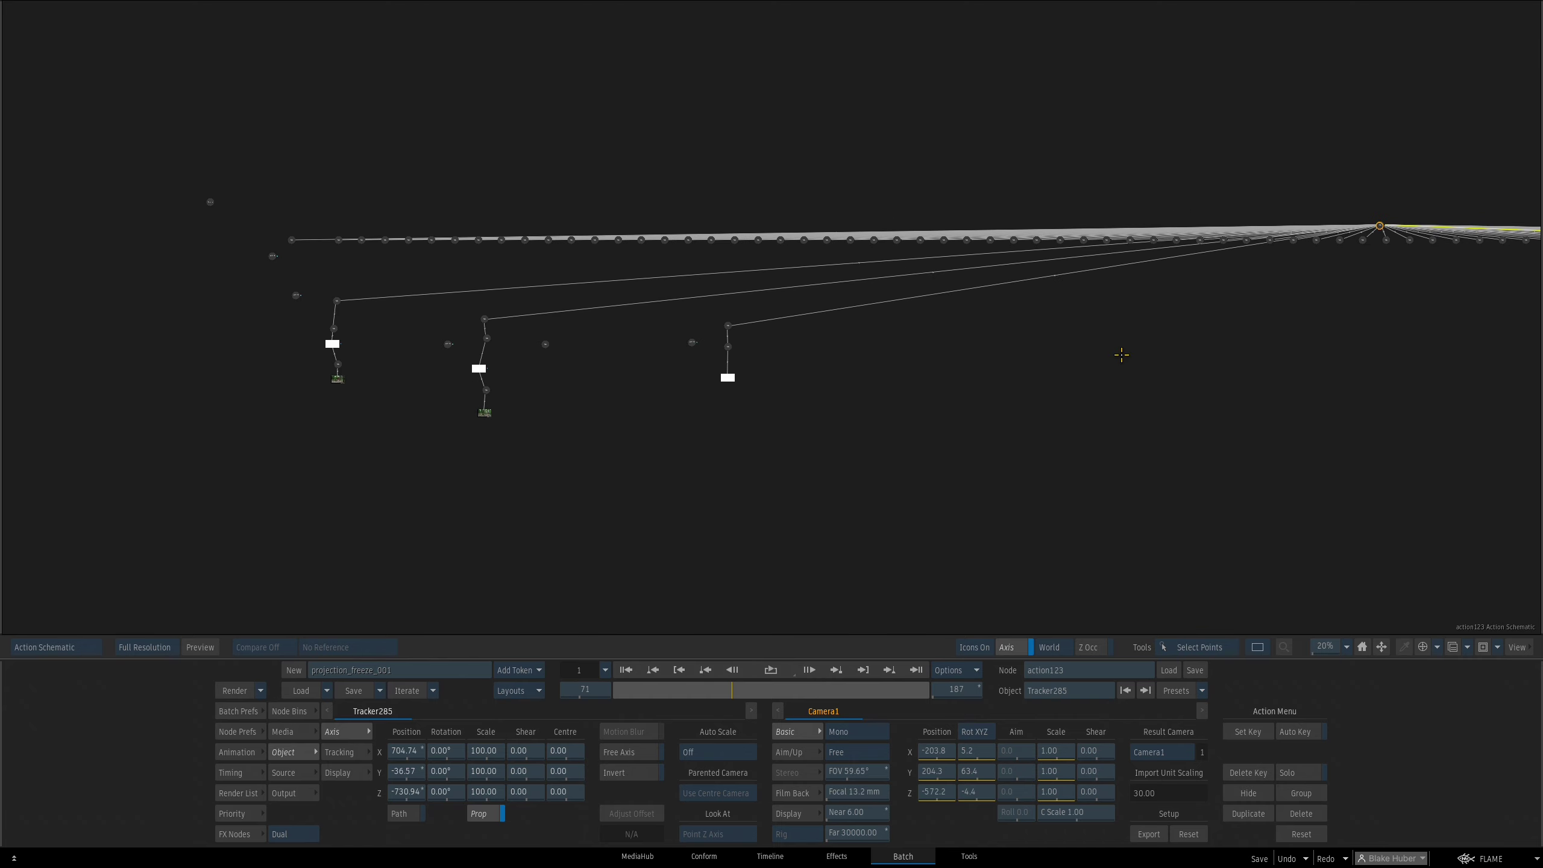
left_click_drag(1202, 407, 769, 421)
key("F4")
left_click(668, 382)
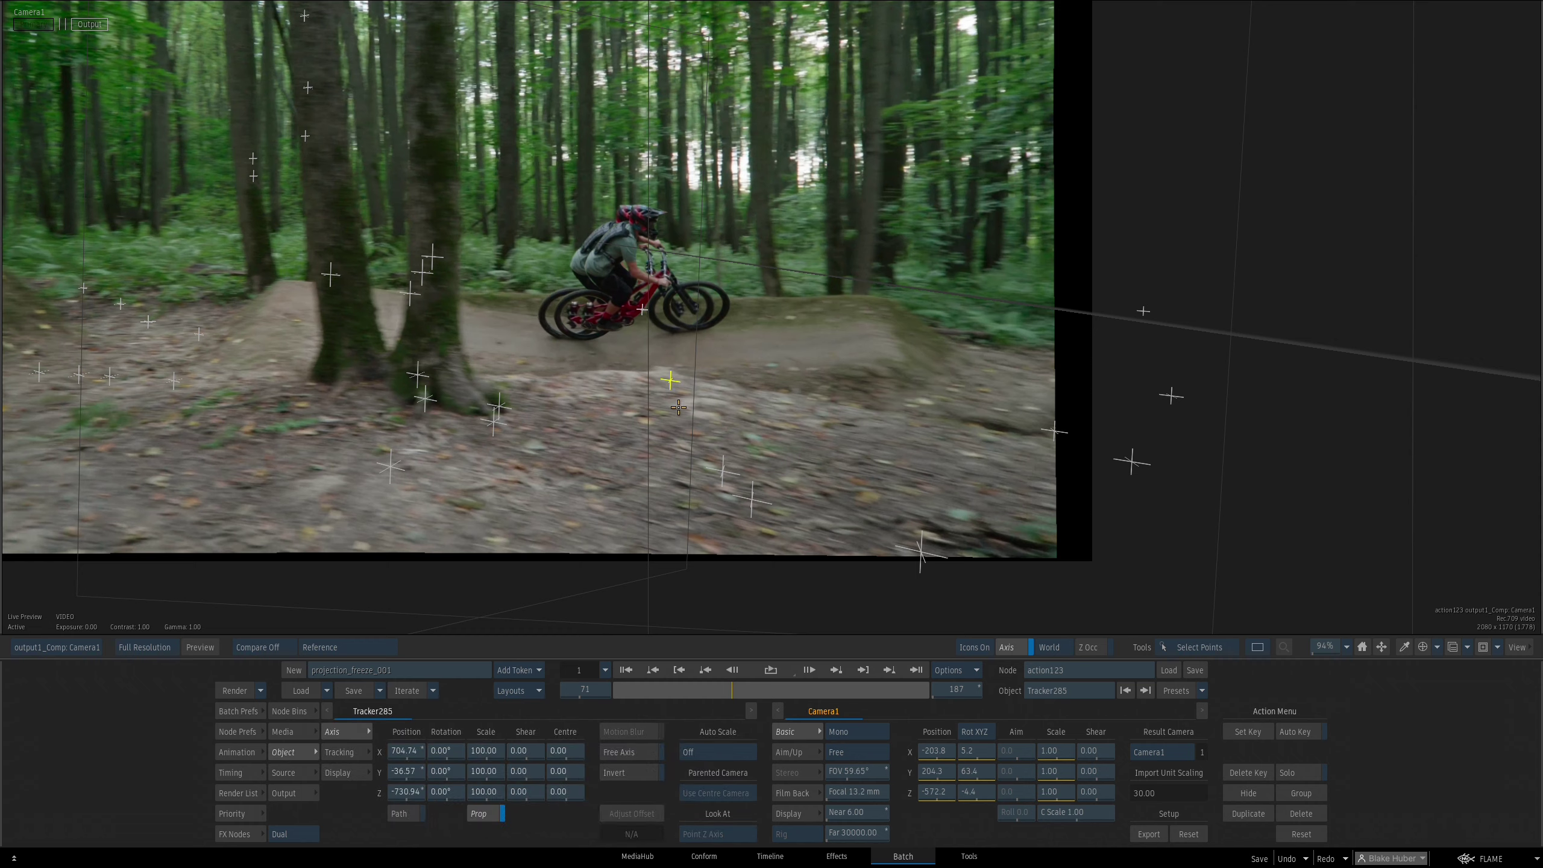
key("Escape")
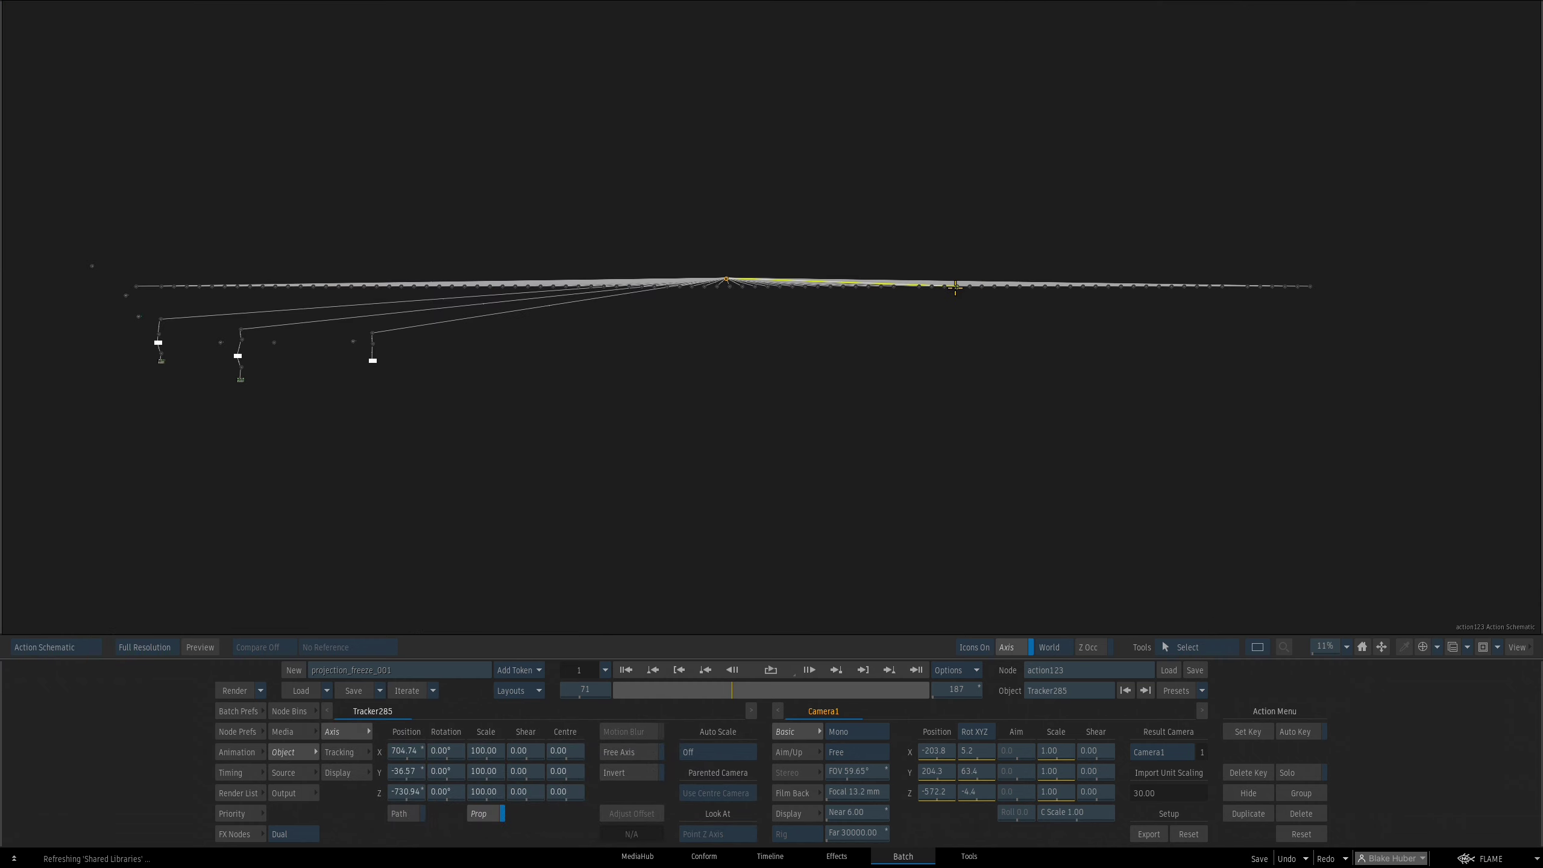
left_click_drag(951, 307, 924, 425)
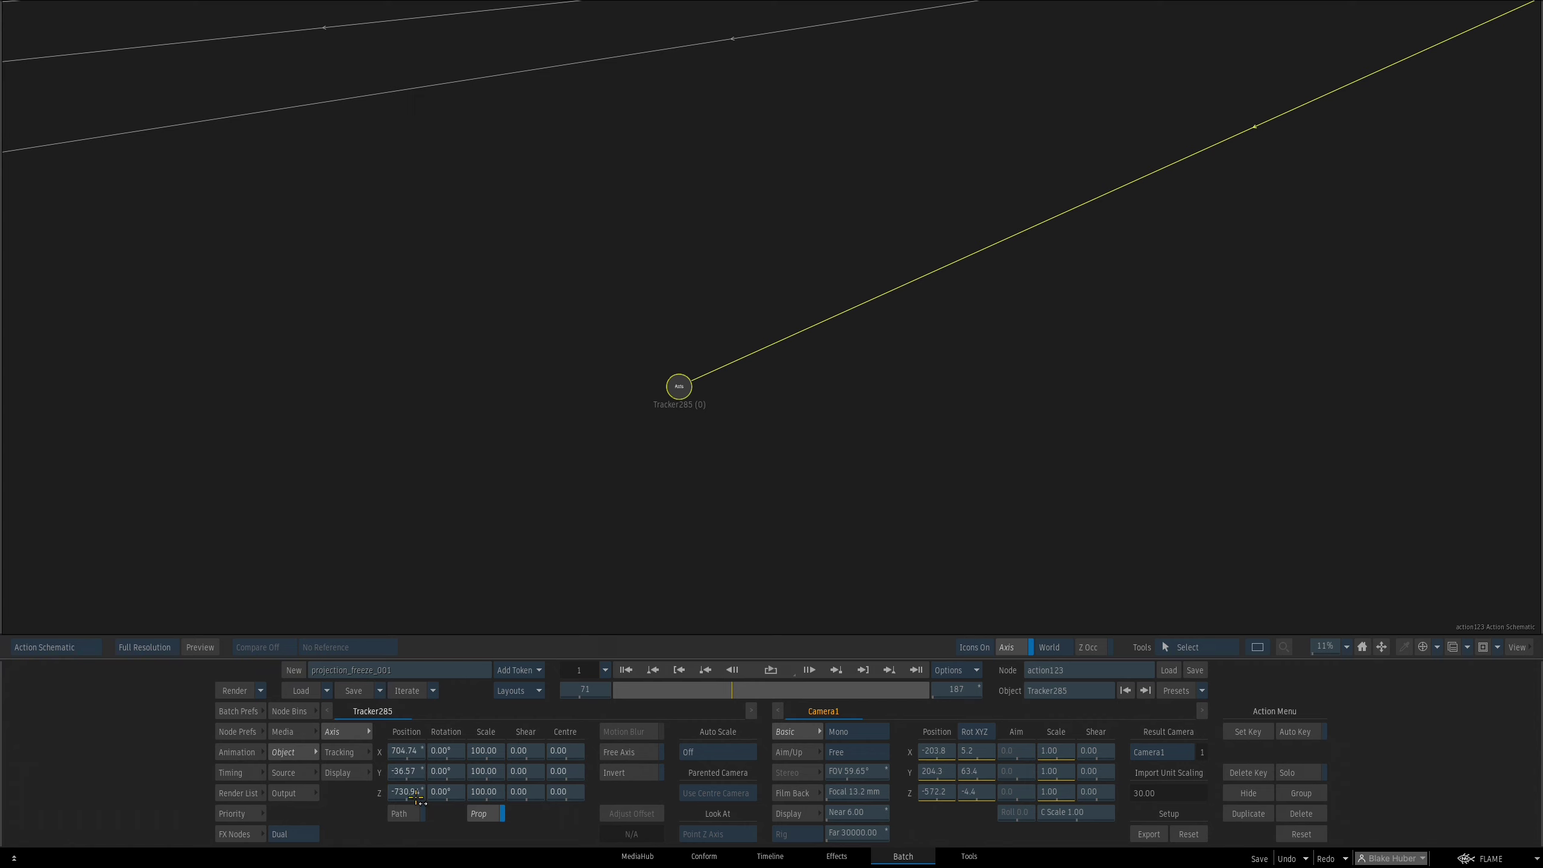
Add an Axis beside Tracker285, copy the tracker's position to it with a Mimic Link, and cut the link
left_click(289, 710)
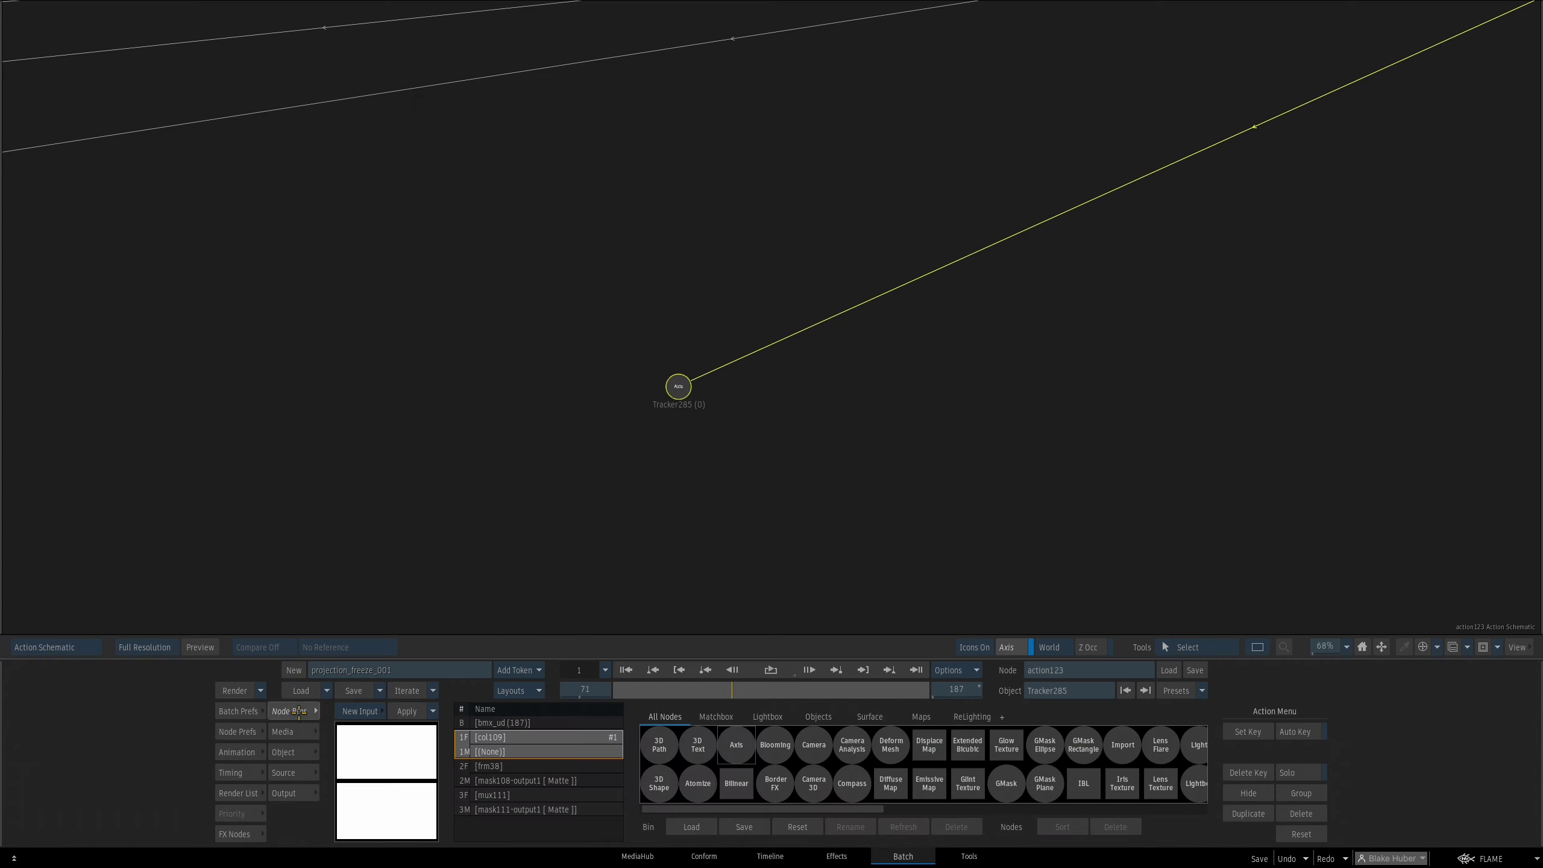
left_click_drag(735, 745, 830, 410)
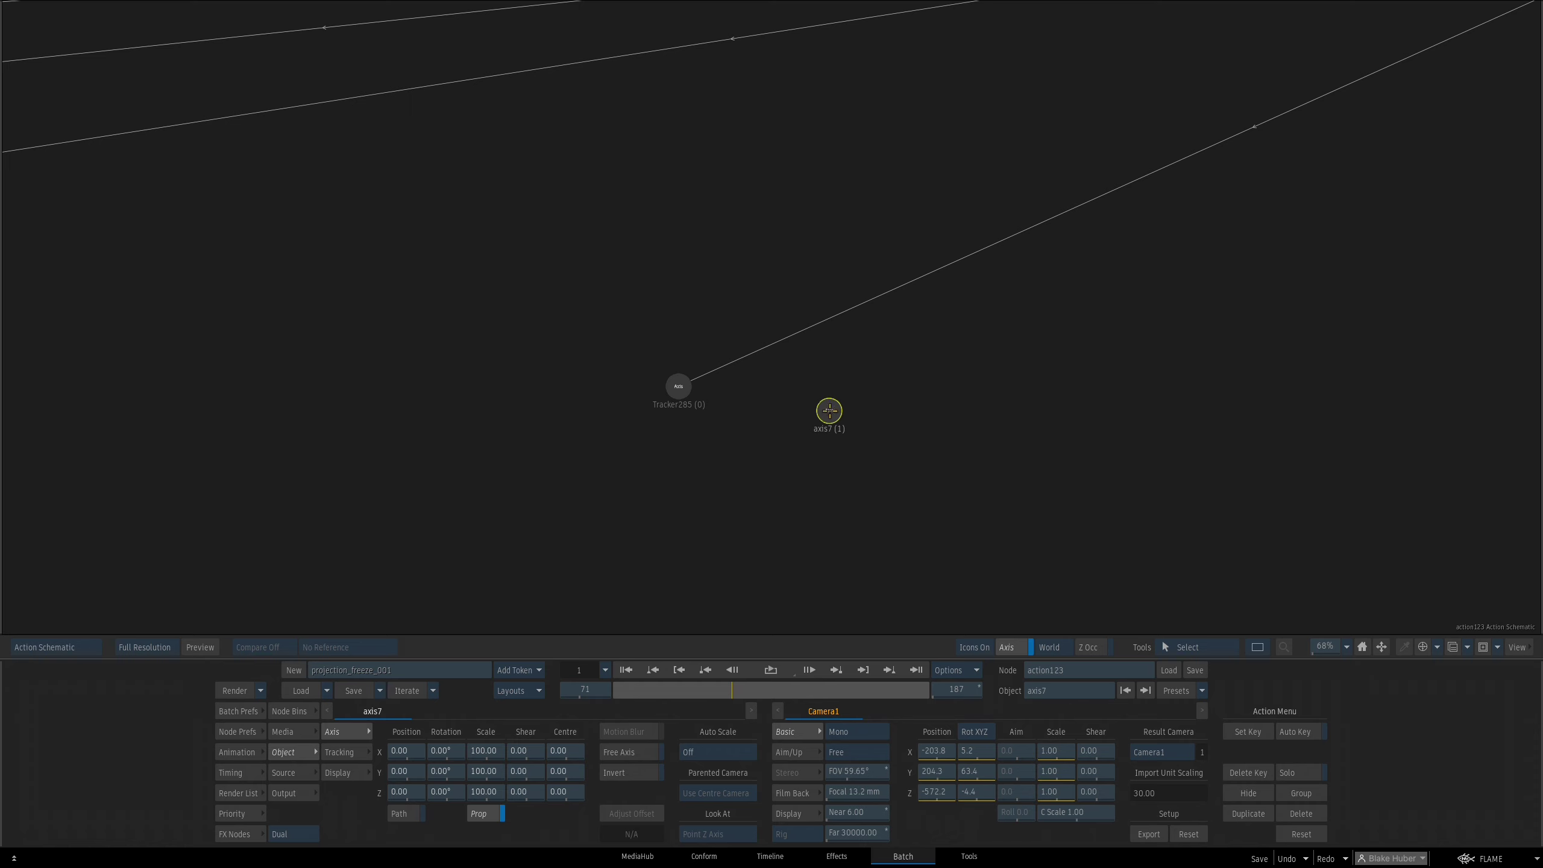
left_click_drag(678, 386, 827, 409)
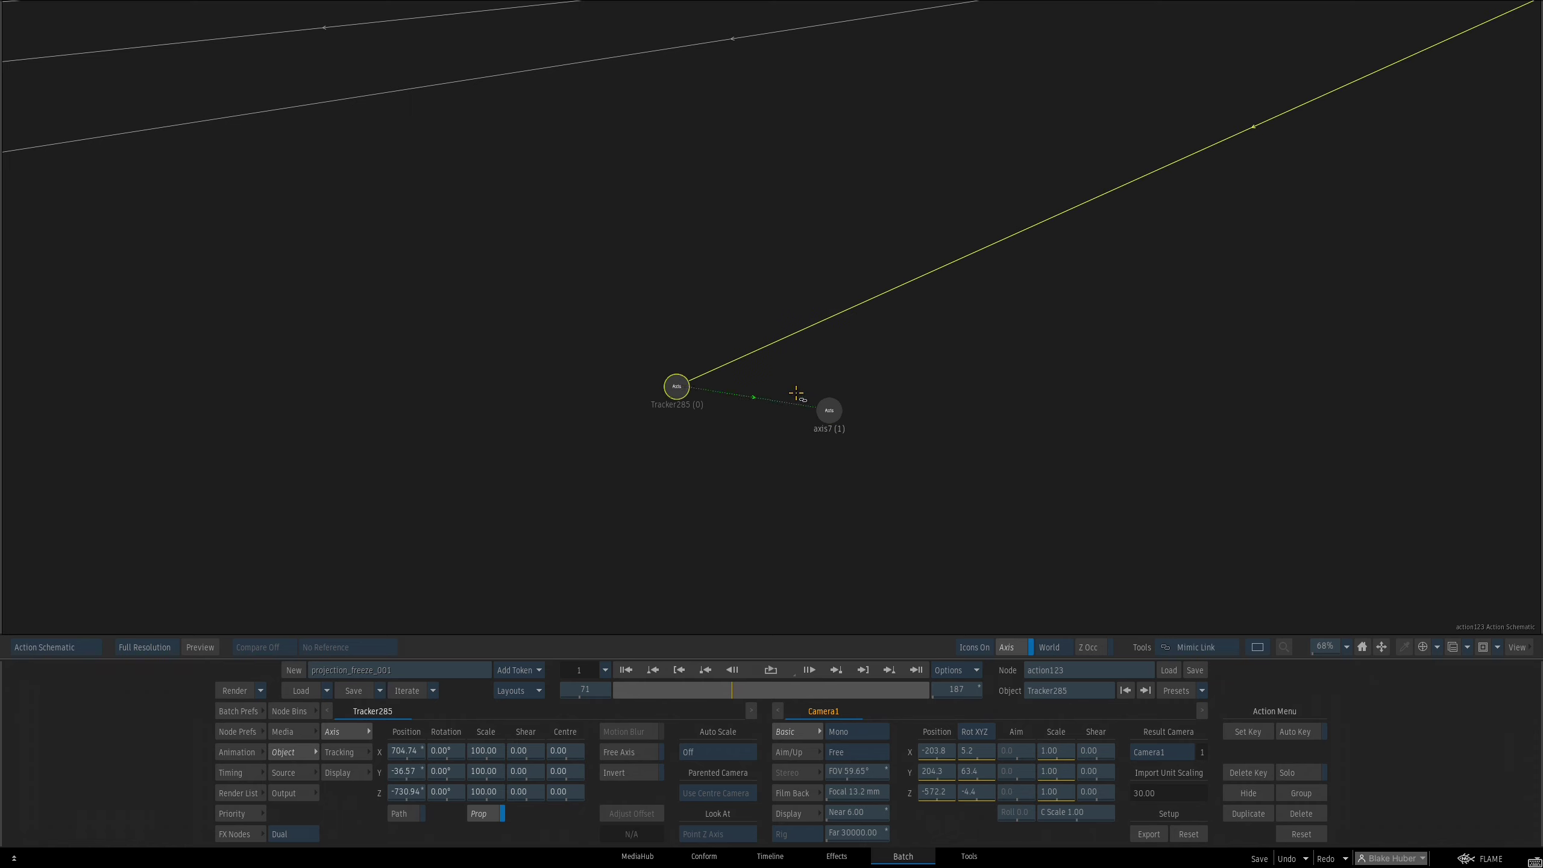
mouse_move(798, 377)
left_mouse_down()
mouse_move(770, 459)
mouse_move(889, 410)
left_mouse_up()
left_click(829, 414)
Move the new axis near Tracker285 to about X 786, Y 65, Z -574, and shift its node away from the tracker's
key("F4")
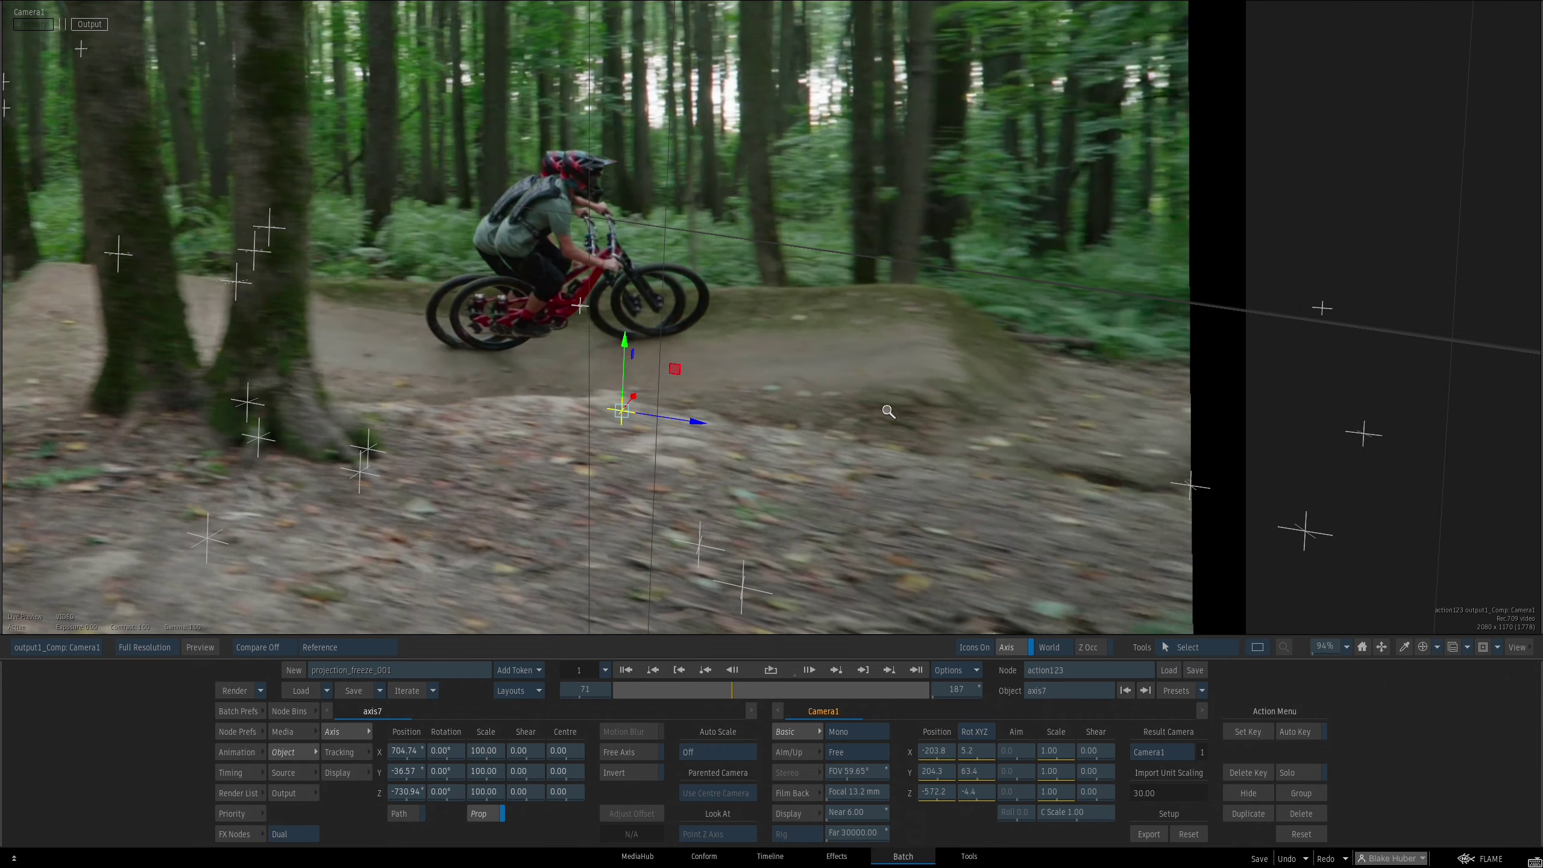
left_click_drag(638, 406, 823, 320)
left_click_drag(843, 380, 801, 382)
key("Escape")
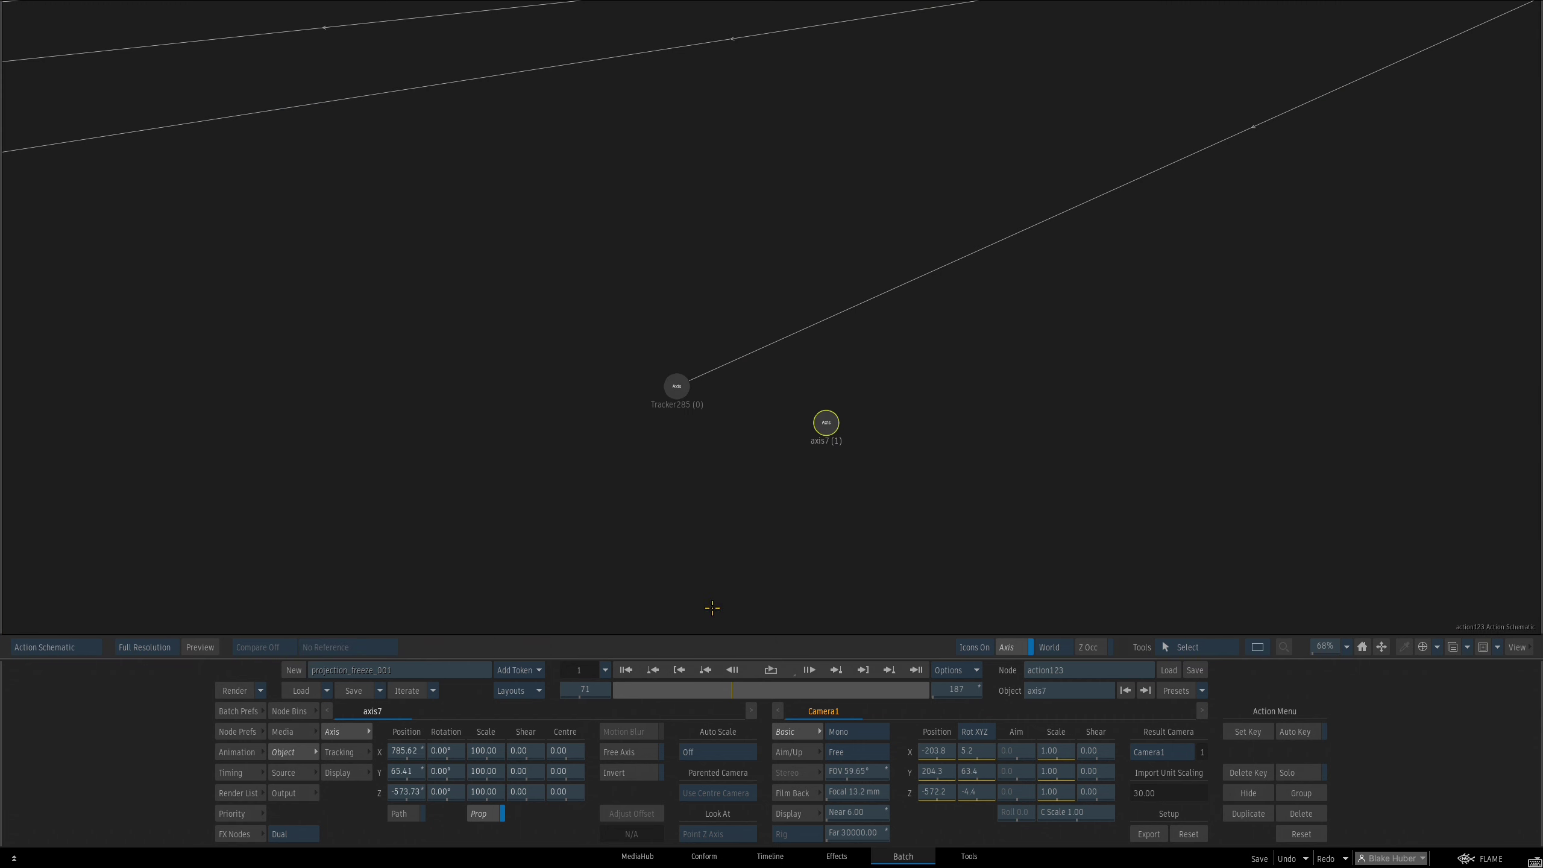
left_click_drag(795, 461, 758, 478)
left_click_drag(816, 401, 1025, 368)
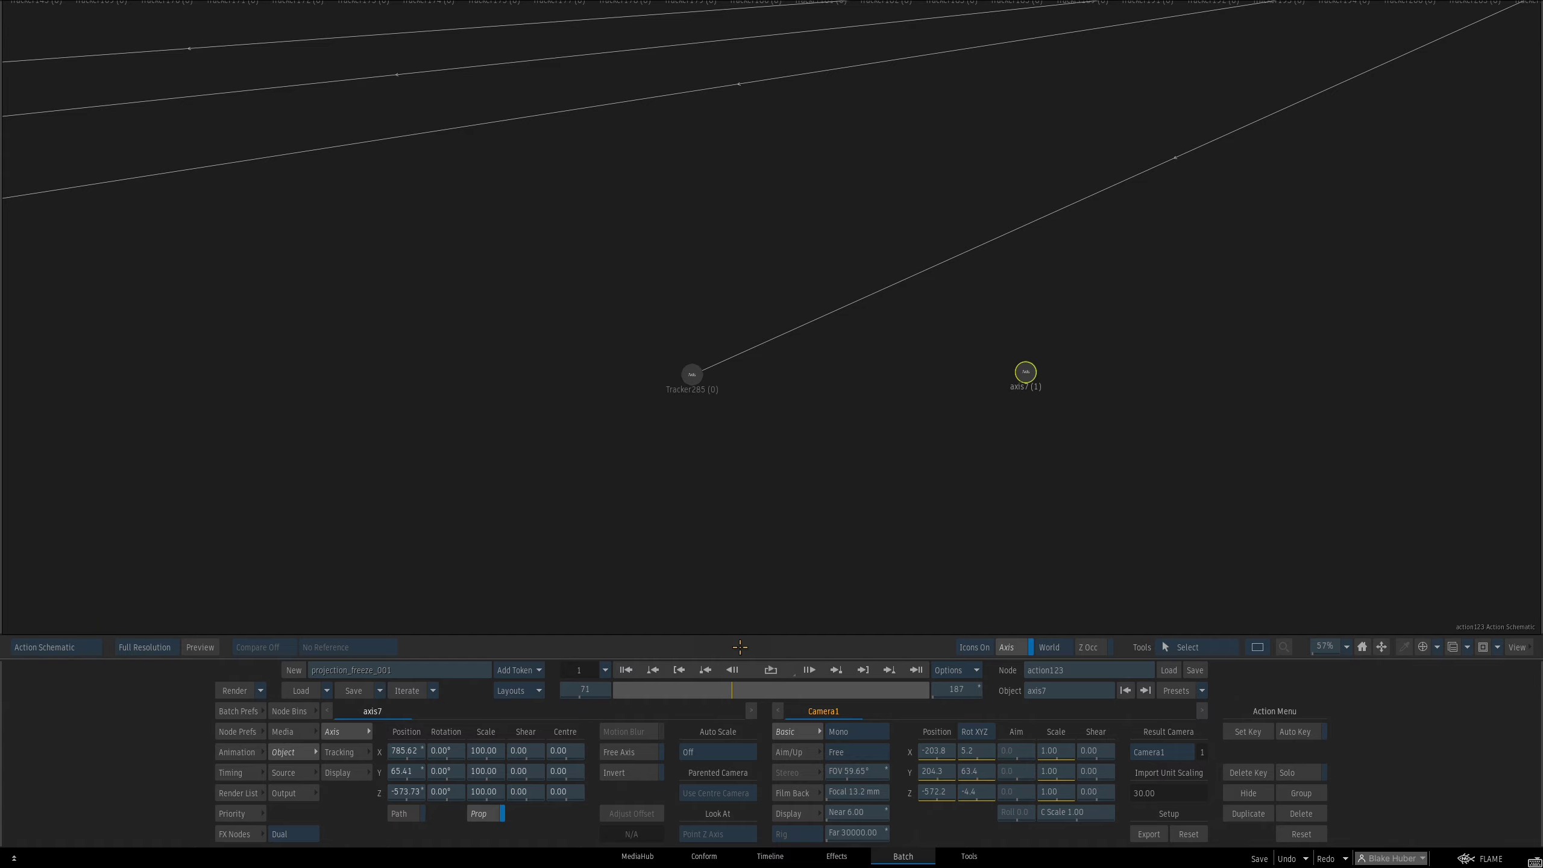
Duplicate Camera1 in the Action schematic at frame 71
key("Escape")
scroll(847, 477, "down", 4)
key("F8")
left_click_drag(575, 438, 778, 451)
left_click_drag(693, 389, 744, 400)
left_click_drag(426, 238, 443, 217)
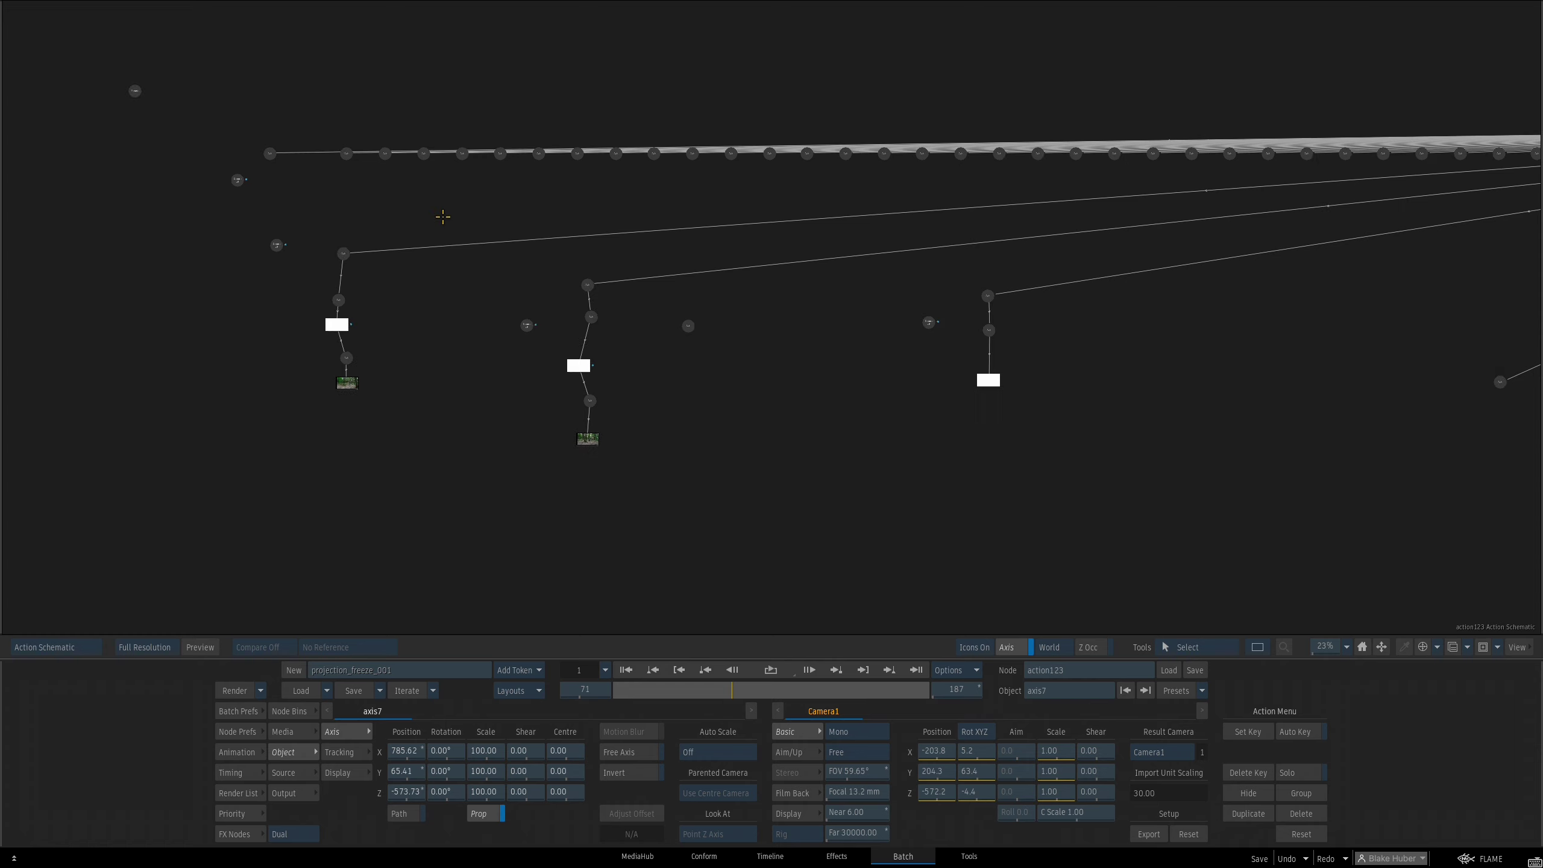
left_click_drag(330, 221, 353, 207)
left_click(60, 135)
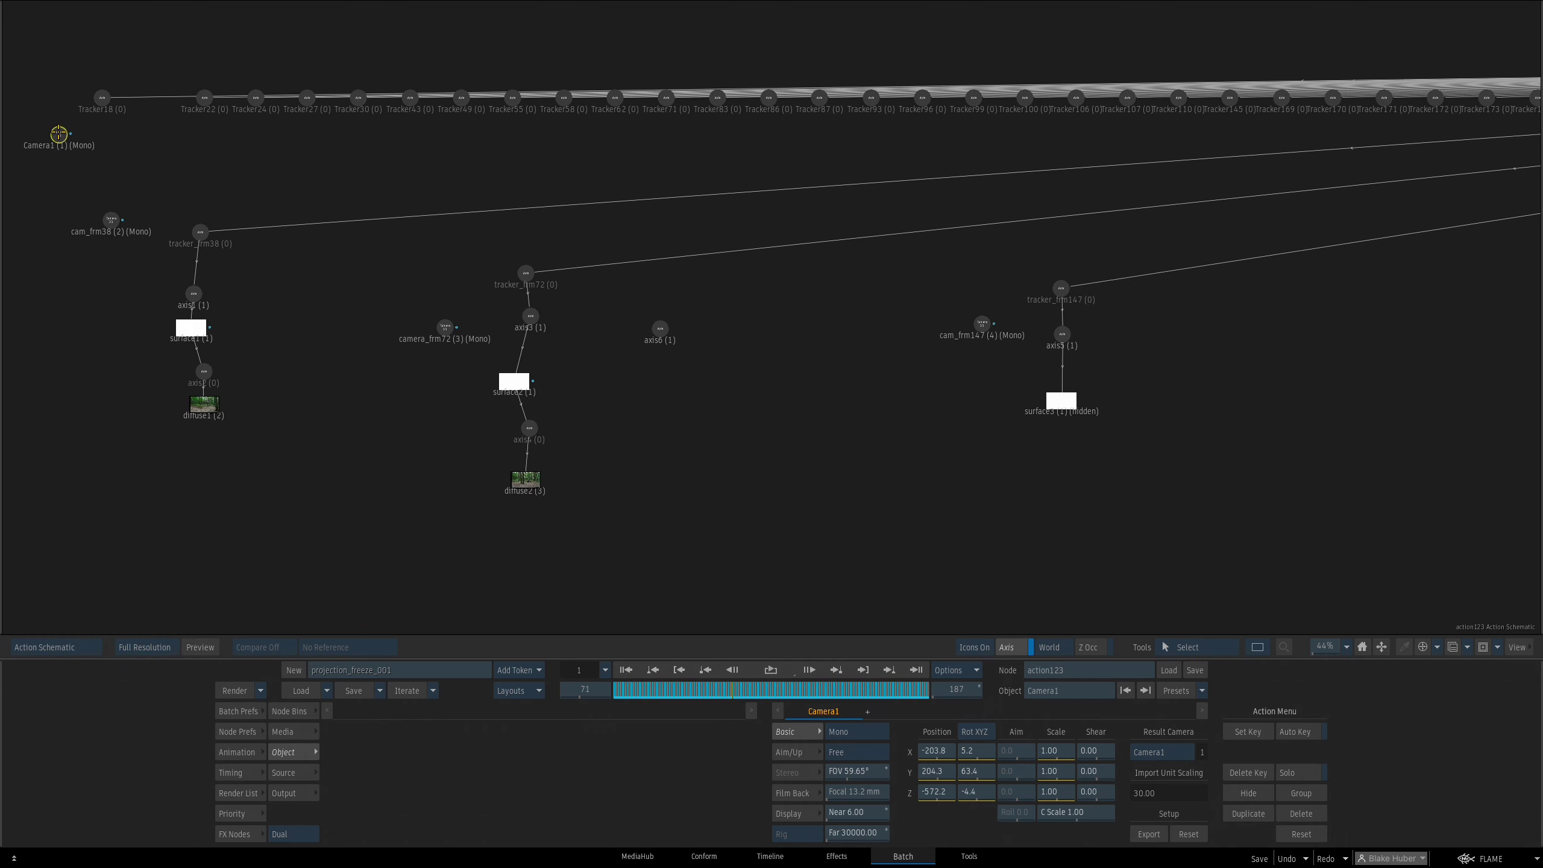
right_click(59, 134)
left_click(122, 223)
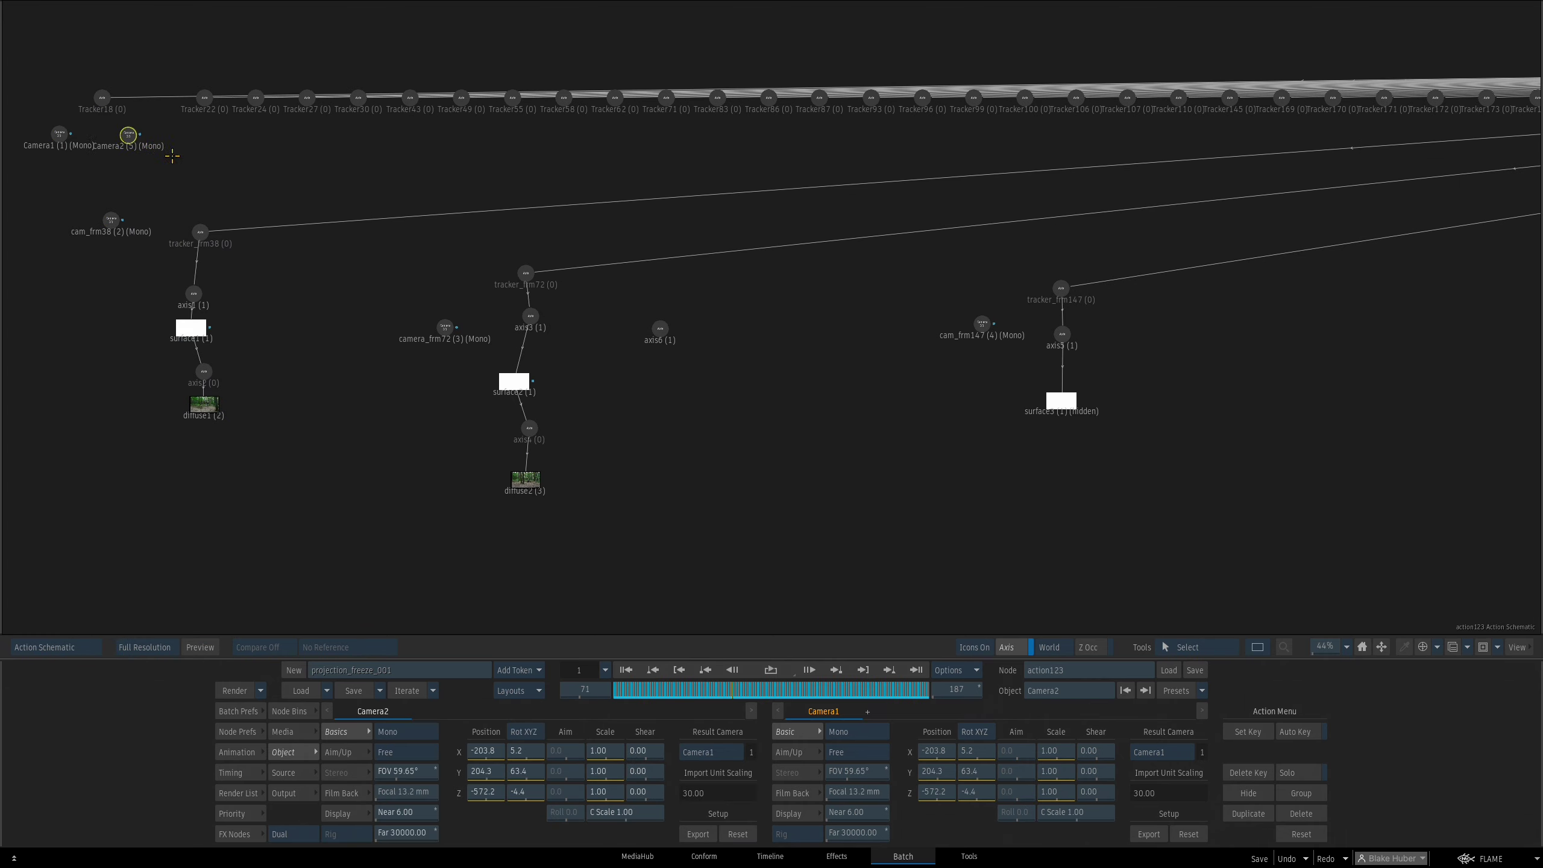
Place the duplicated camera's node between Tracker285 and the new axis in the Action schematic
left_click_drag(128, 136, 1239, 409)
left_click_drag(1161, 396, 759, 374)
left_click_drag(760, 374, 891, 355)
left_click_drag(764, 392, 764, 370)
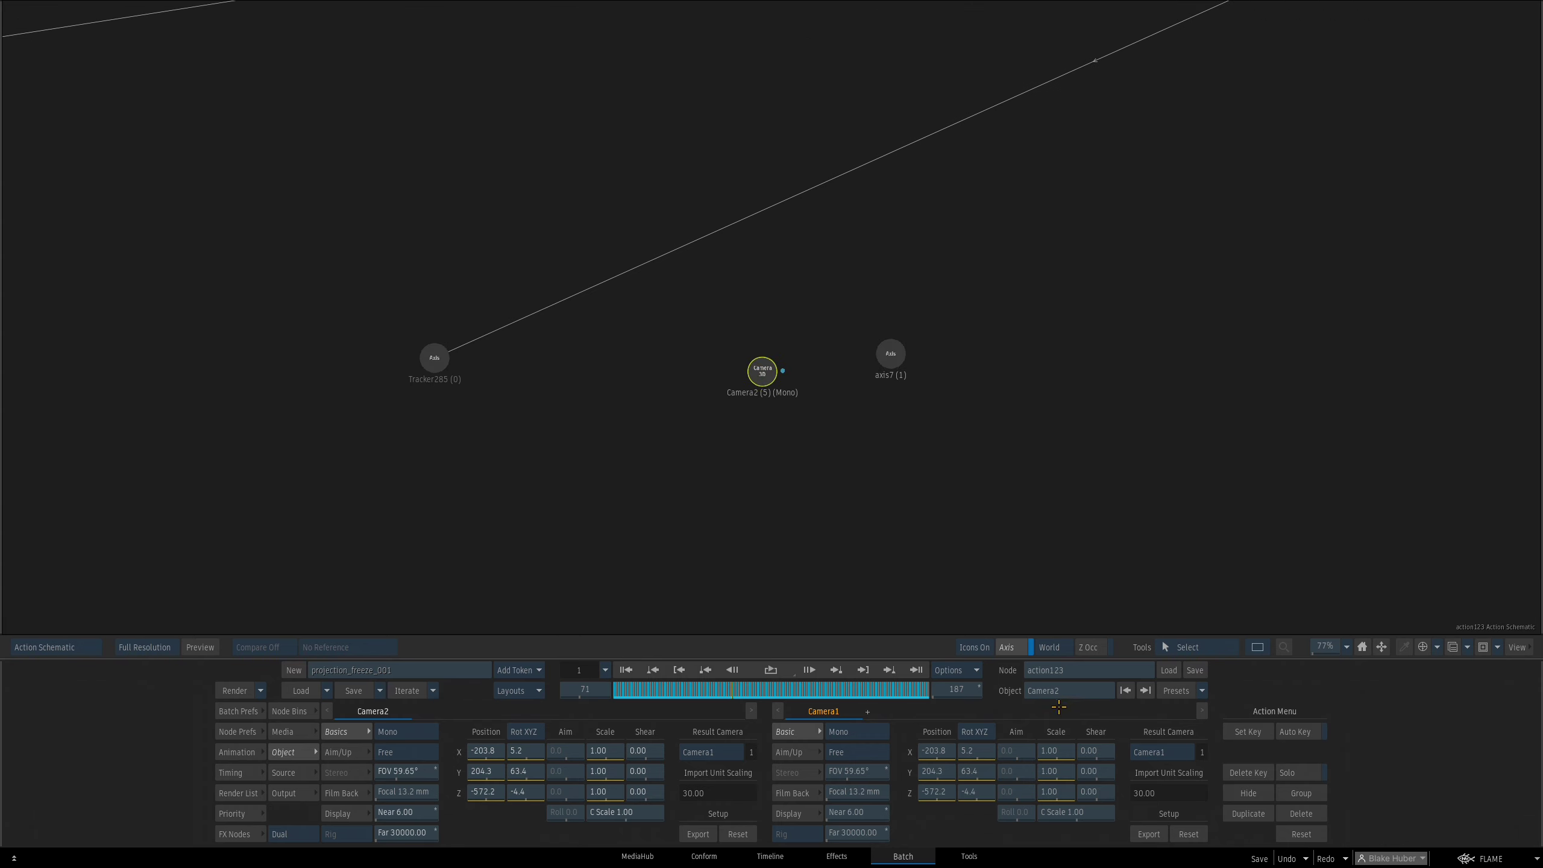
Rename the duplicated camera cam_frm71, accept the expression change, and reduce its animation to the keyframe at frame 71
left_click(1087, 690)
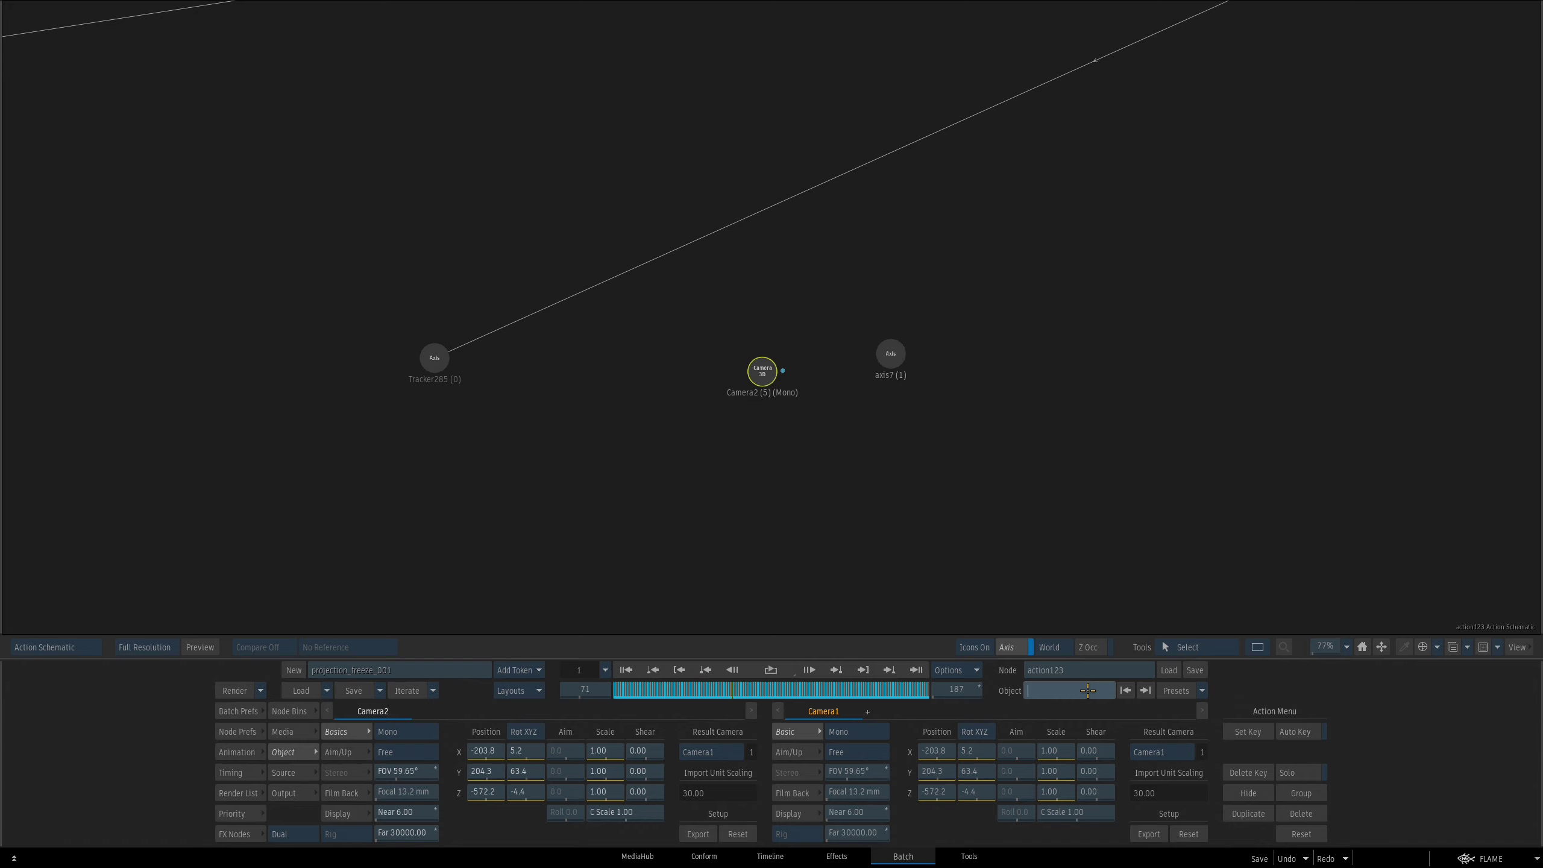
type("cam_frm71")
key("Return")
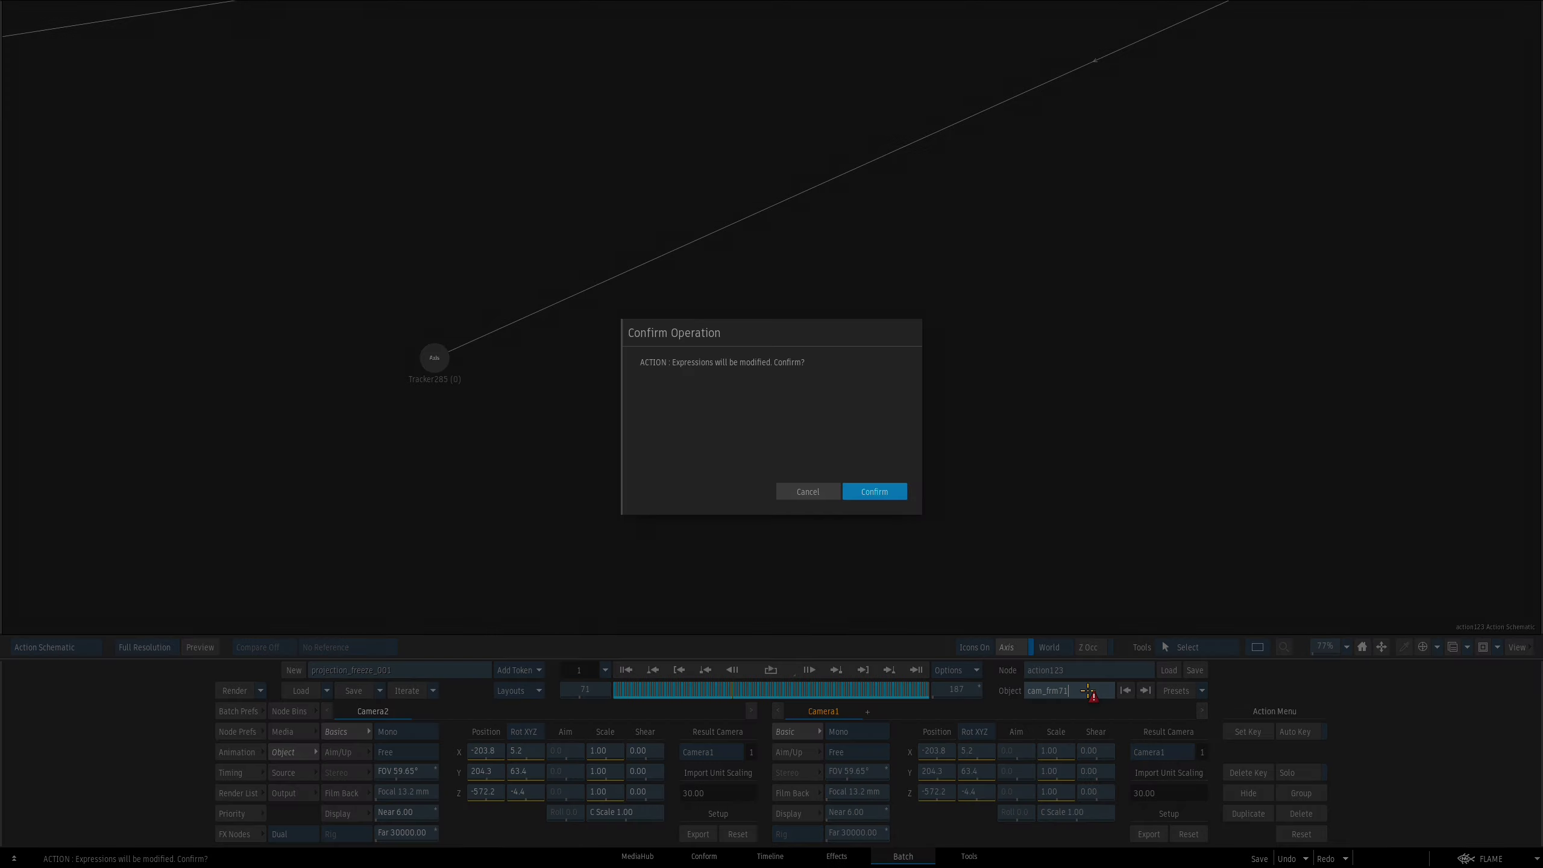
left_click(874, 491)
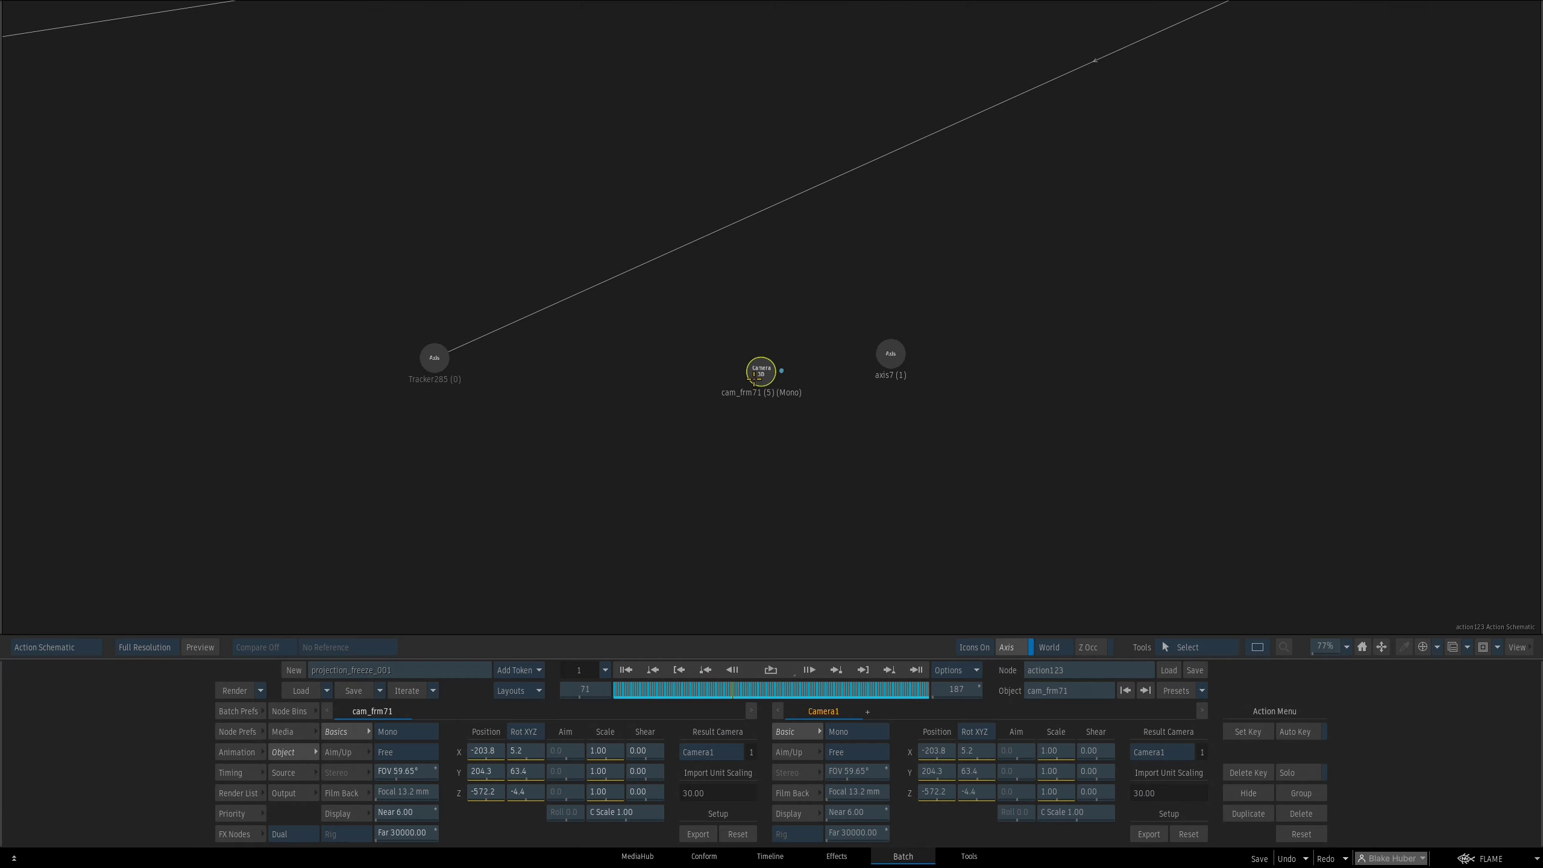
left_click(1250, 772)
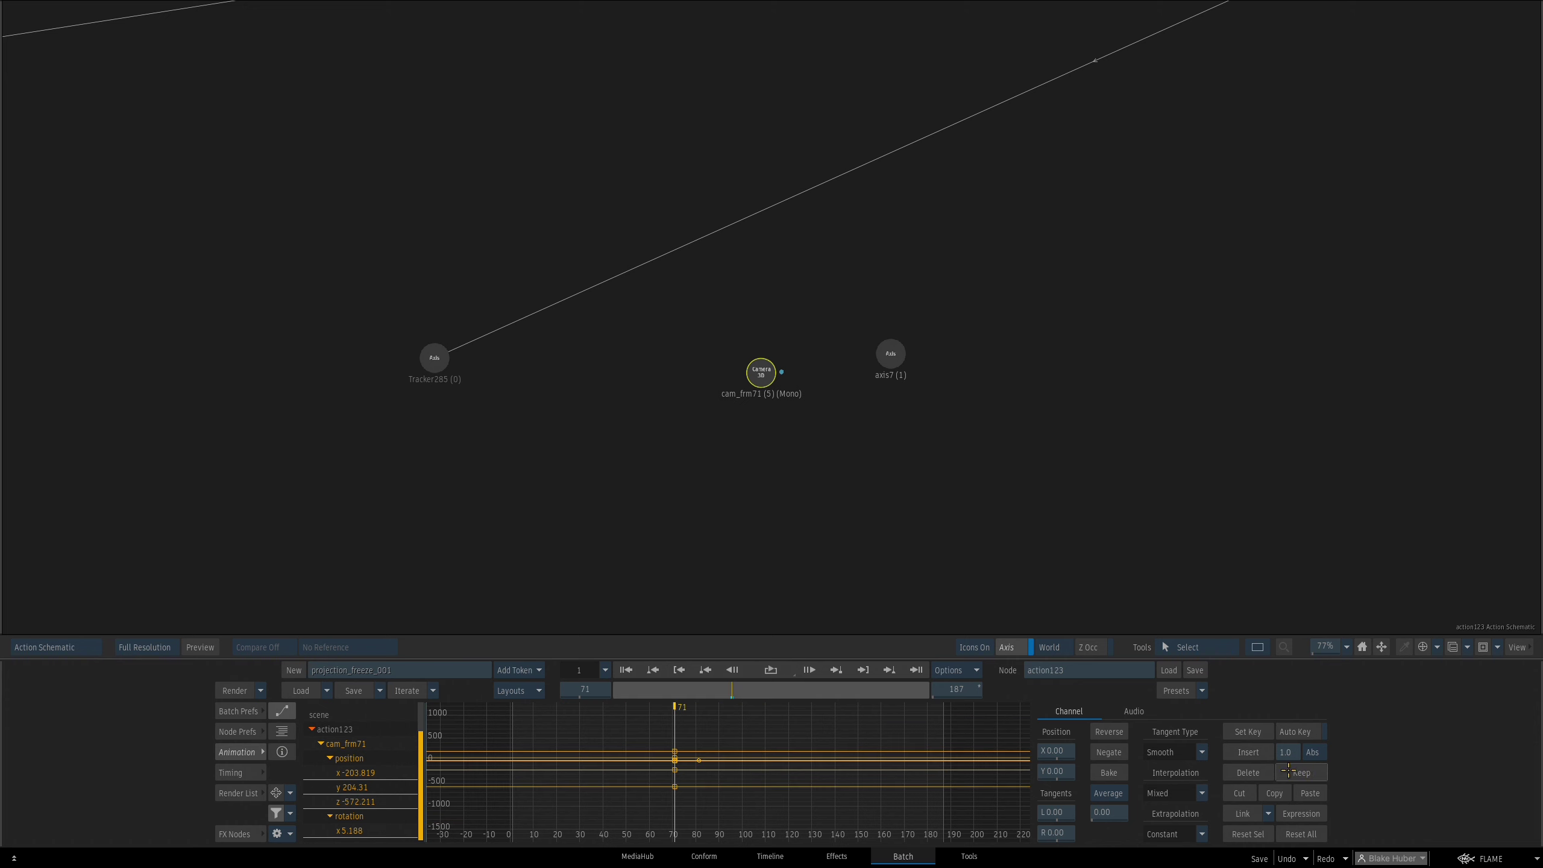
left_click(234, 752)
Line up the axis7 and cam_frm71 nodes side by side in the Action schematic
left_click_drag(898, 347, 892, 367)
key("F4")
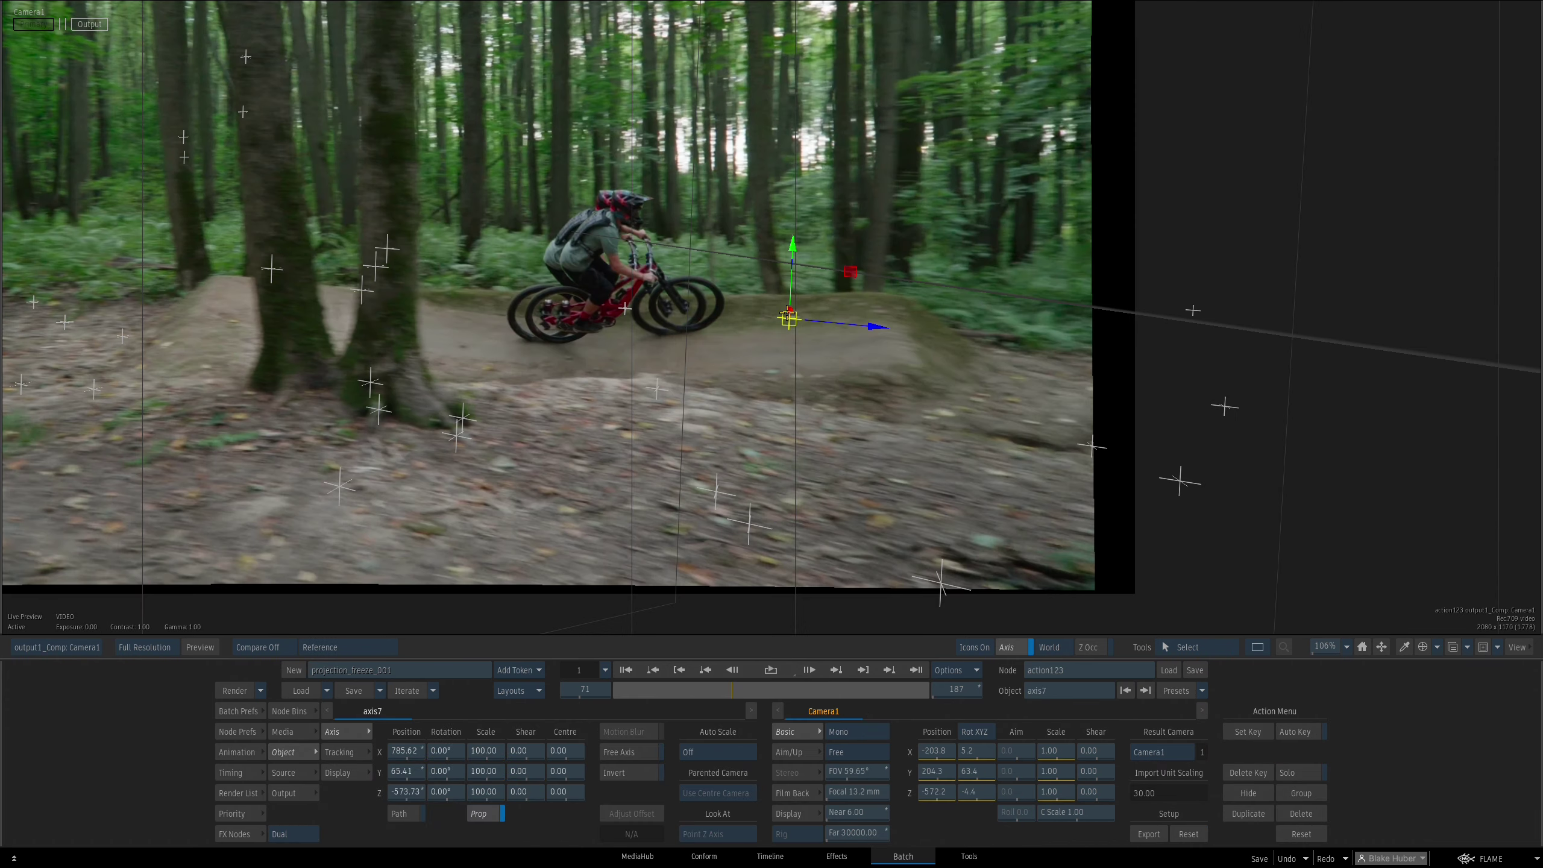
key("F8")
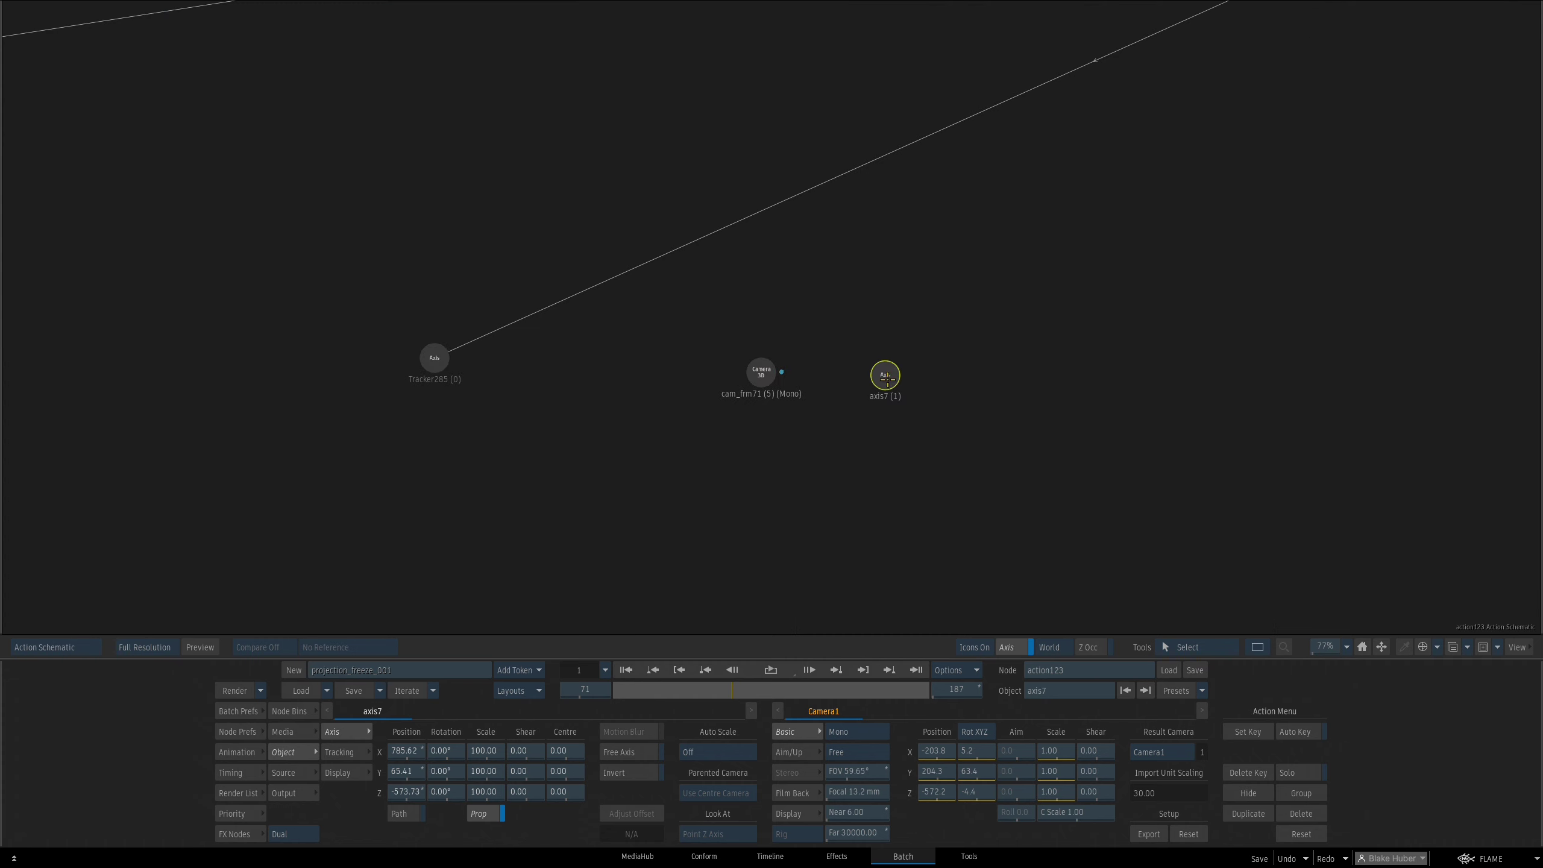
left_click_drag(728, 393, 723, 396)
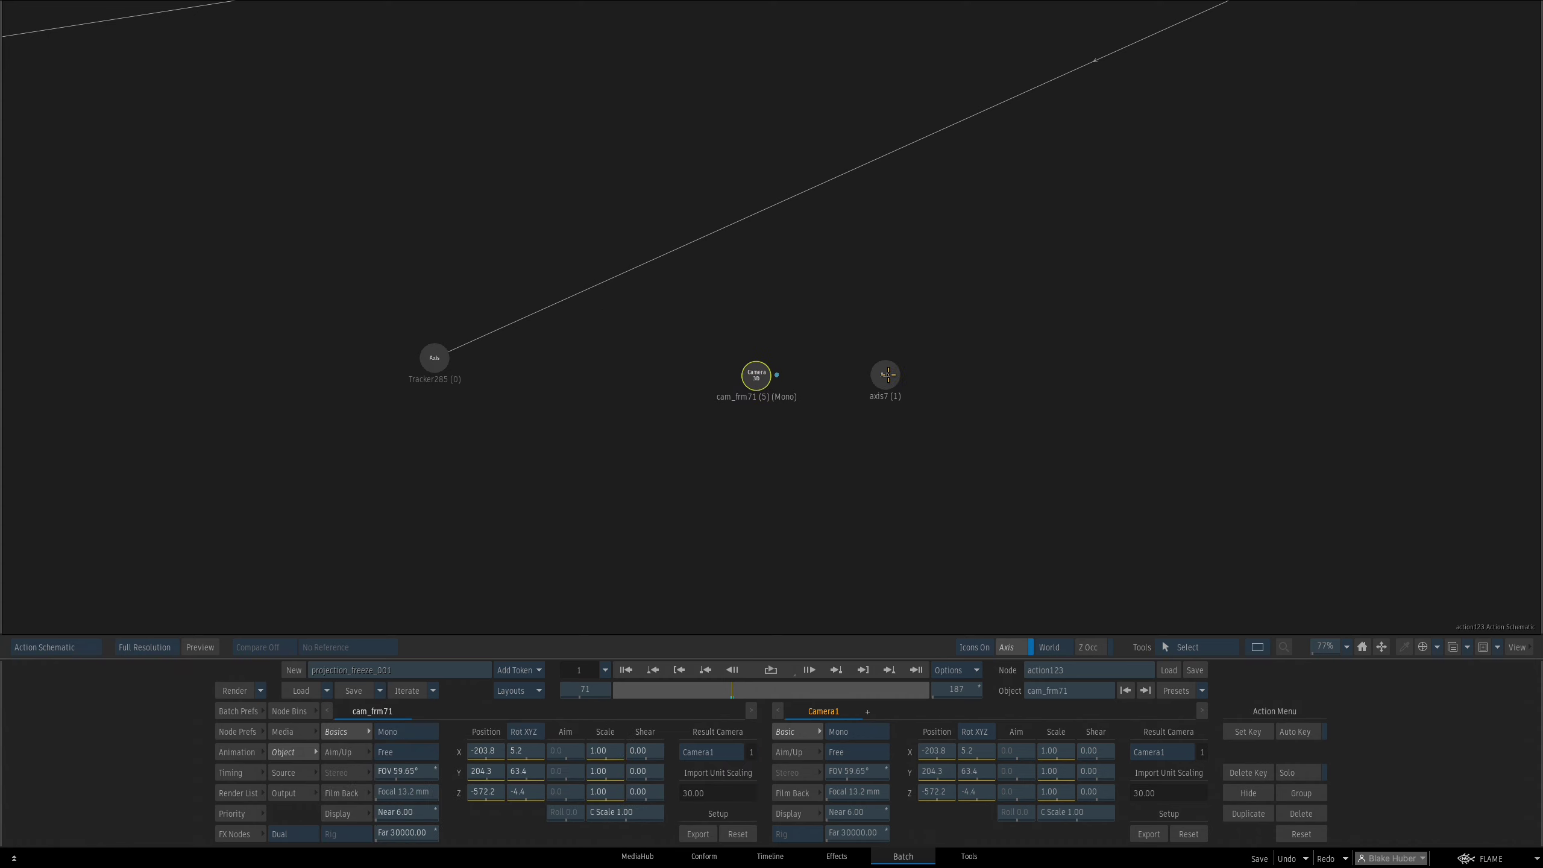
left_click_drag(886, 375, 883, 374)
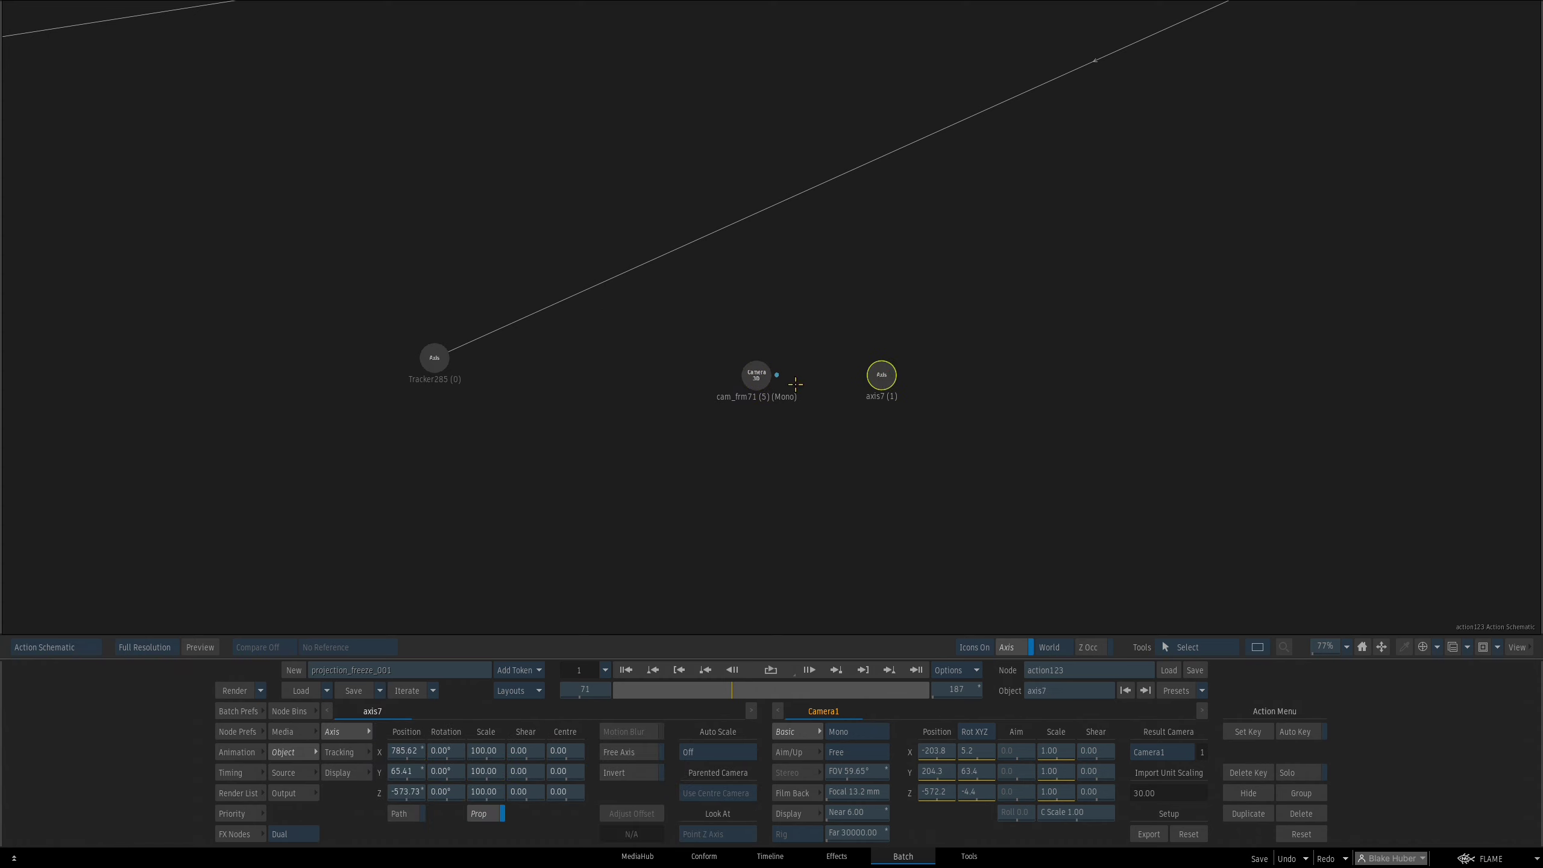
Connect axis7 to cam_frm71 with a Look At link and check the axis in the Camera1 view around frame 71
key("l")
key("shift+l")
left_click_drag(881, 374, 756, 374)
key("m")
left_click(882, 376)
key("F4")
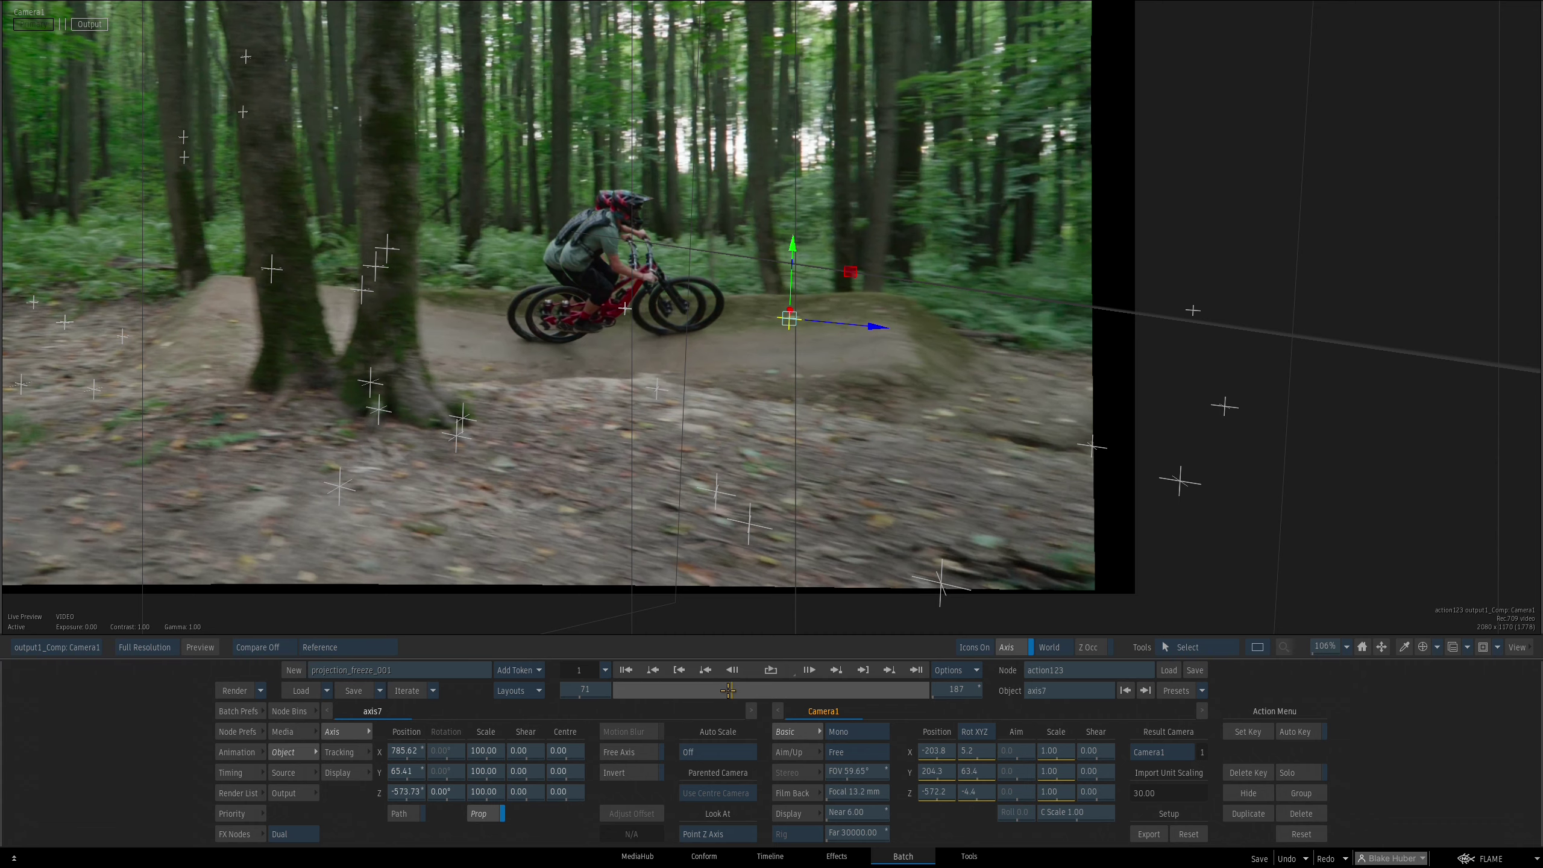
mouse_move(727, 691)
left_mouse_down()
mouse_move(711, 688)
mouse_move(728, 689)
left_mouse_up()
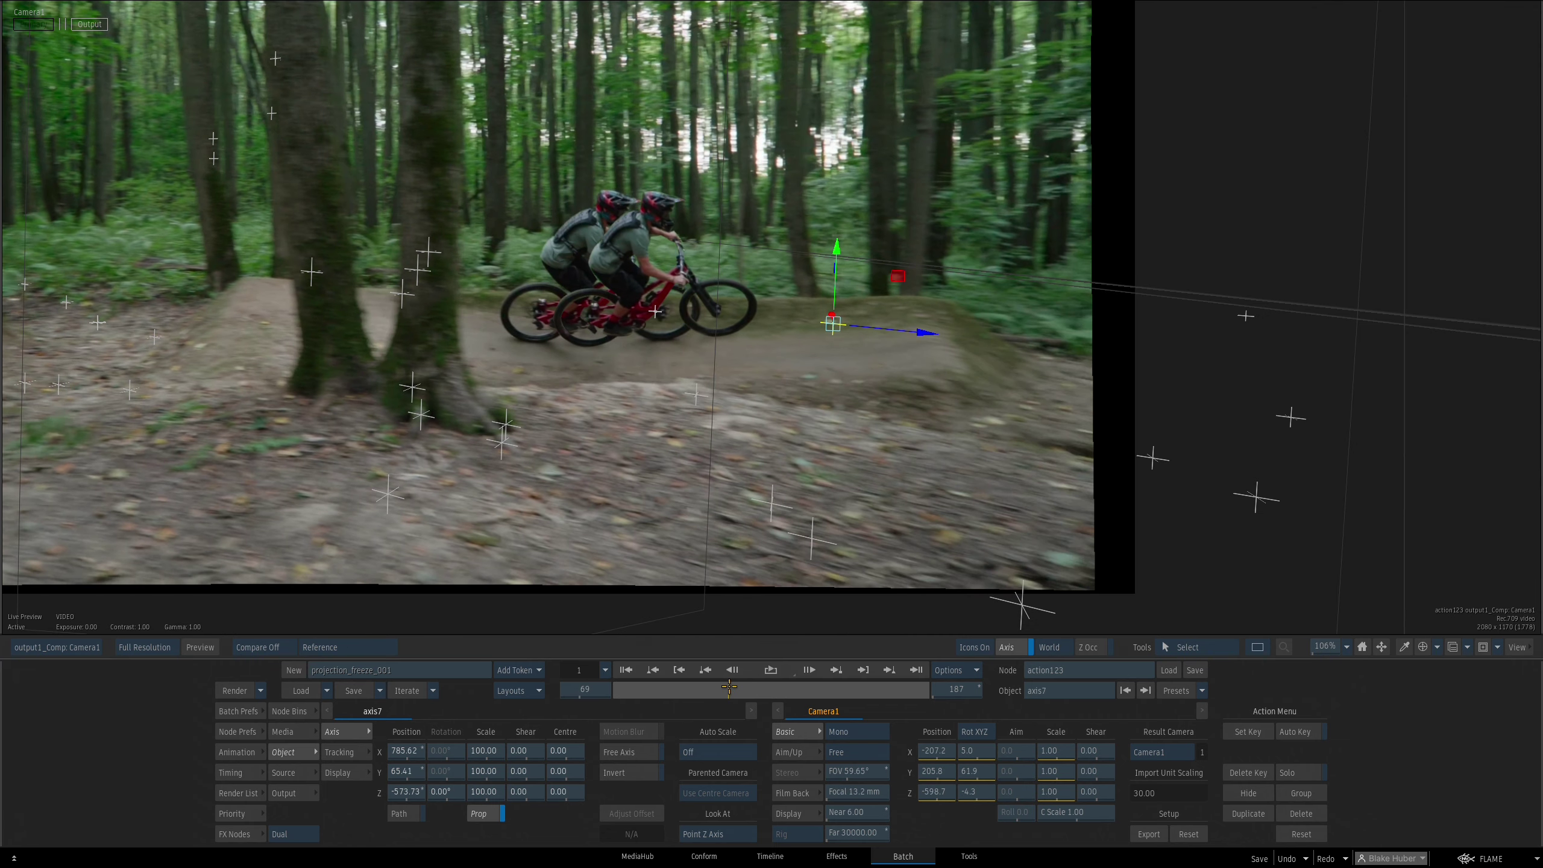
left_click(584, 687)
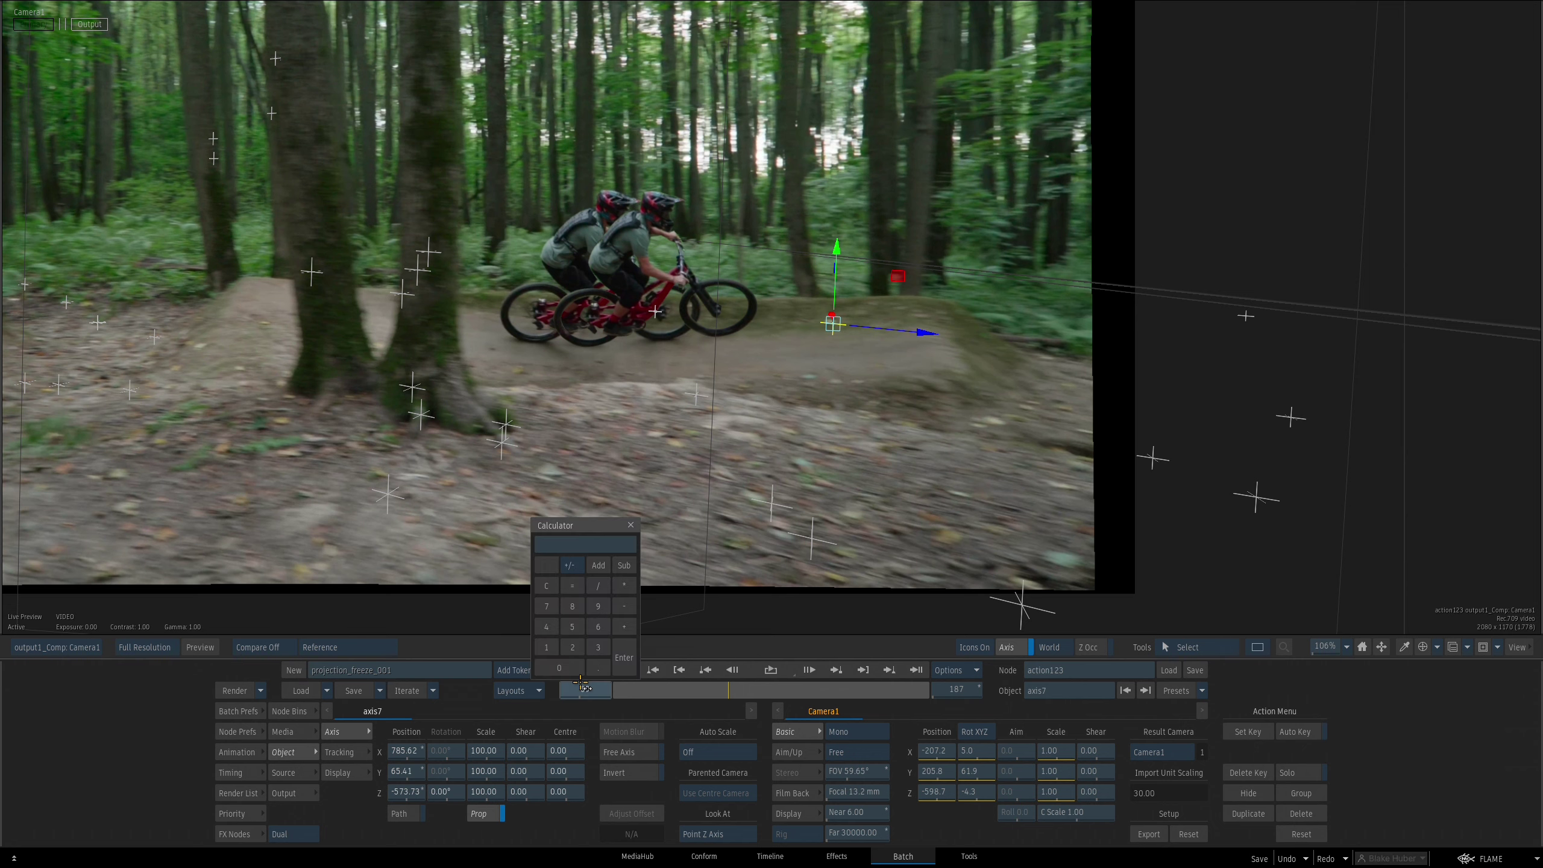
key("Return")
key("Escape")
Add a new Axis as a child directly below axis7 in the Action schematic
left_click_drag(877, 418, 858, 367)
left_click(302, 711)
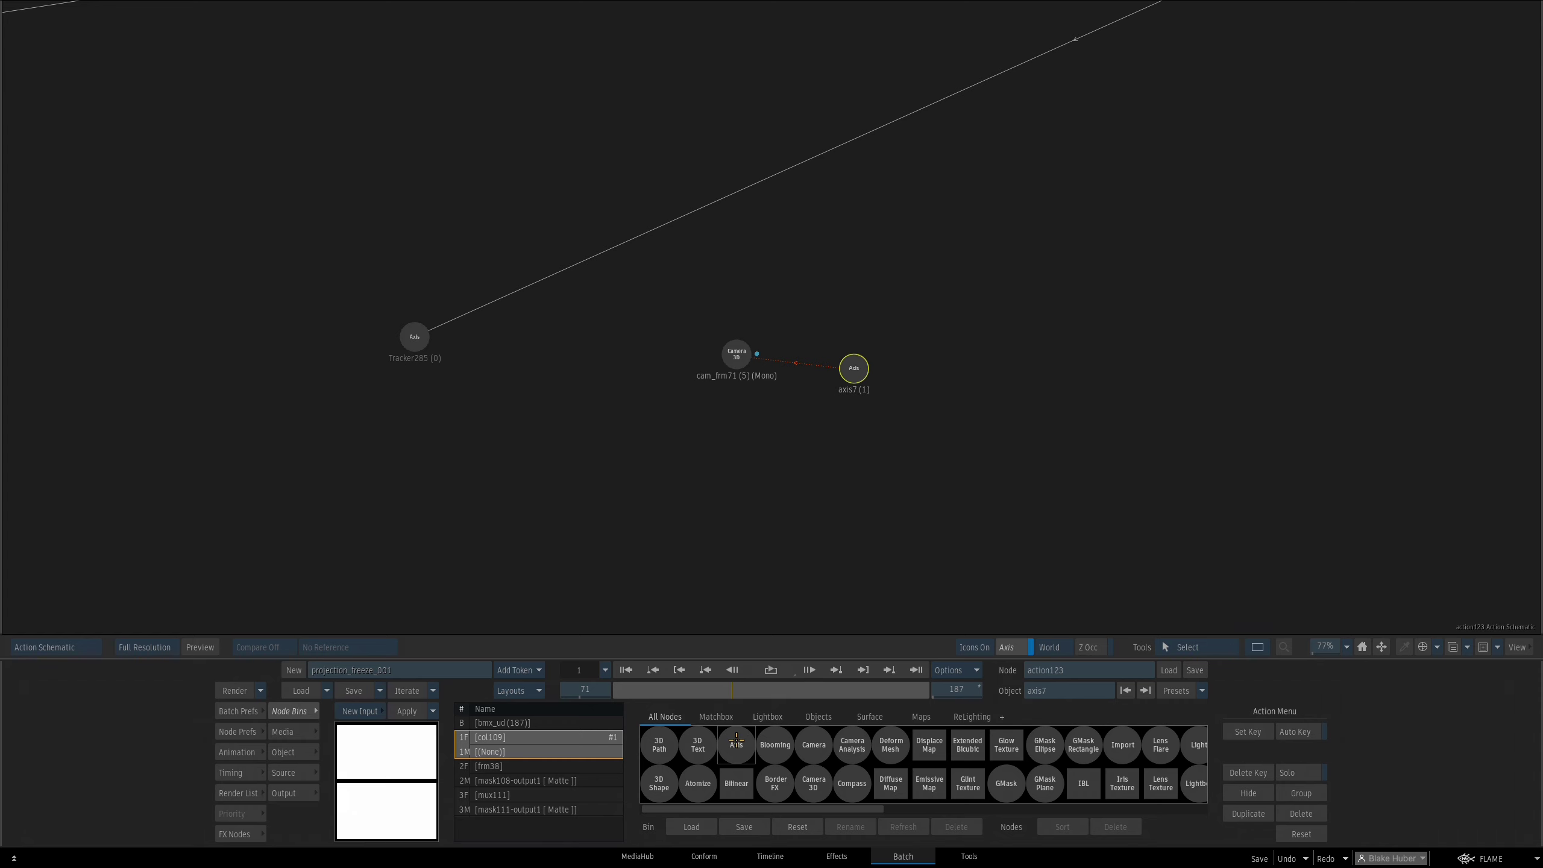
left_click_drag(736, 739, 856, 420)
left_click_drag(853, 424, 857, 427)
double_click(858, 428)
key("F4")
At frame 63, offset axis8 towards the camera by setting its Z position to -466
left_click_drag(867, 503, 911, 503)
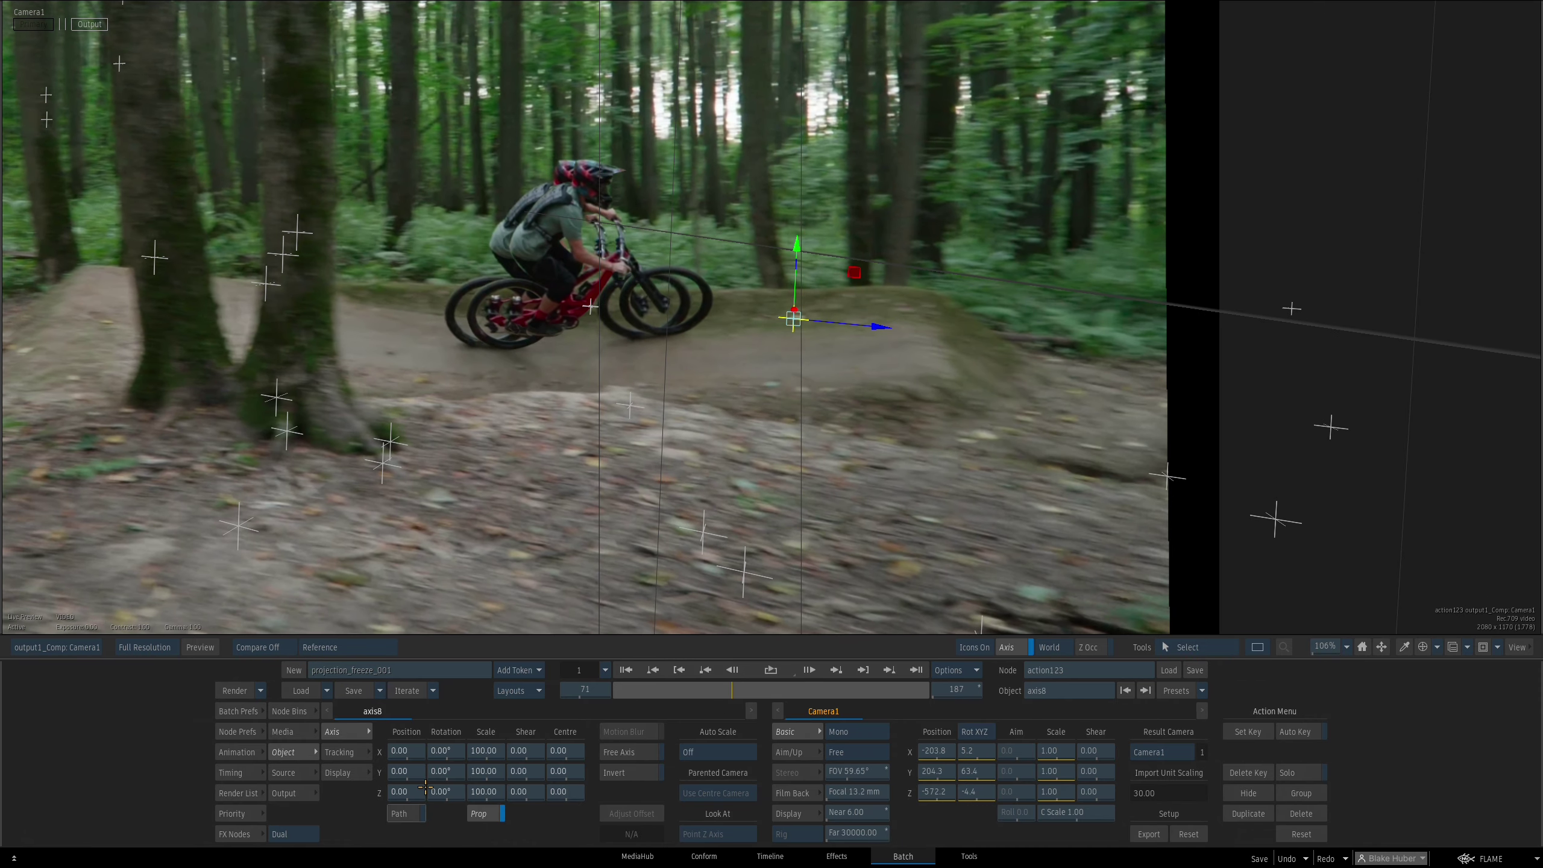
left_click(700, 671)
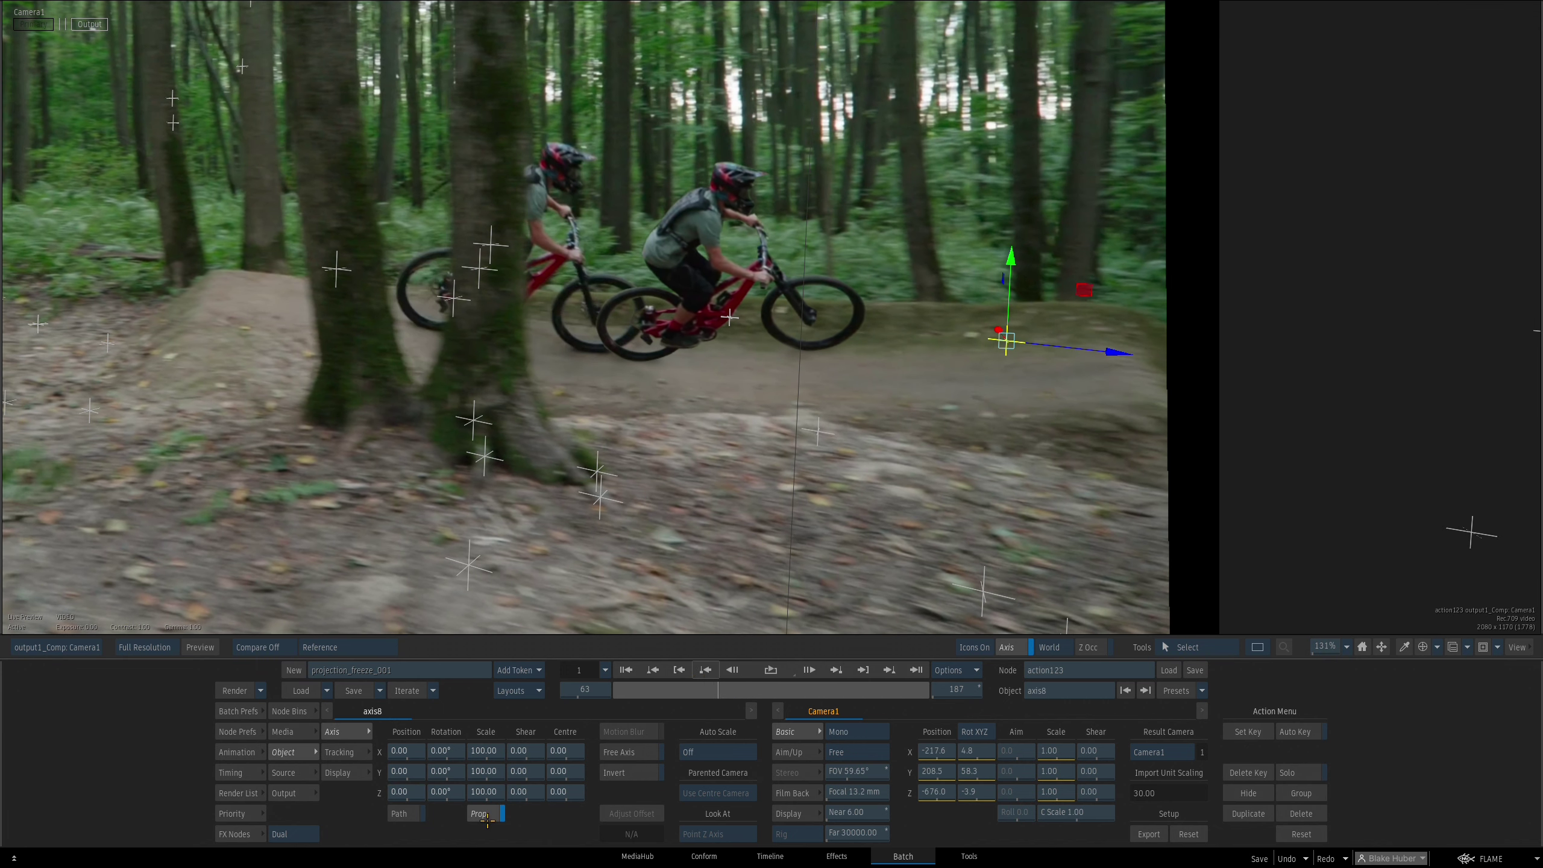
left_click_drag(406, 790, 226, 753)
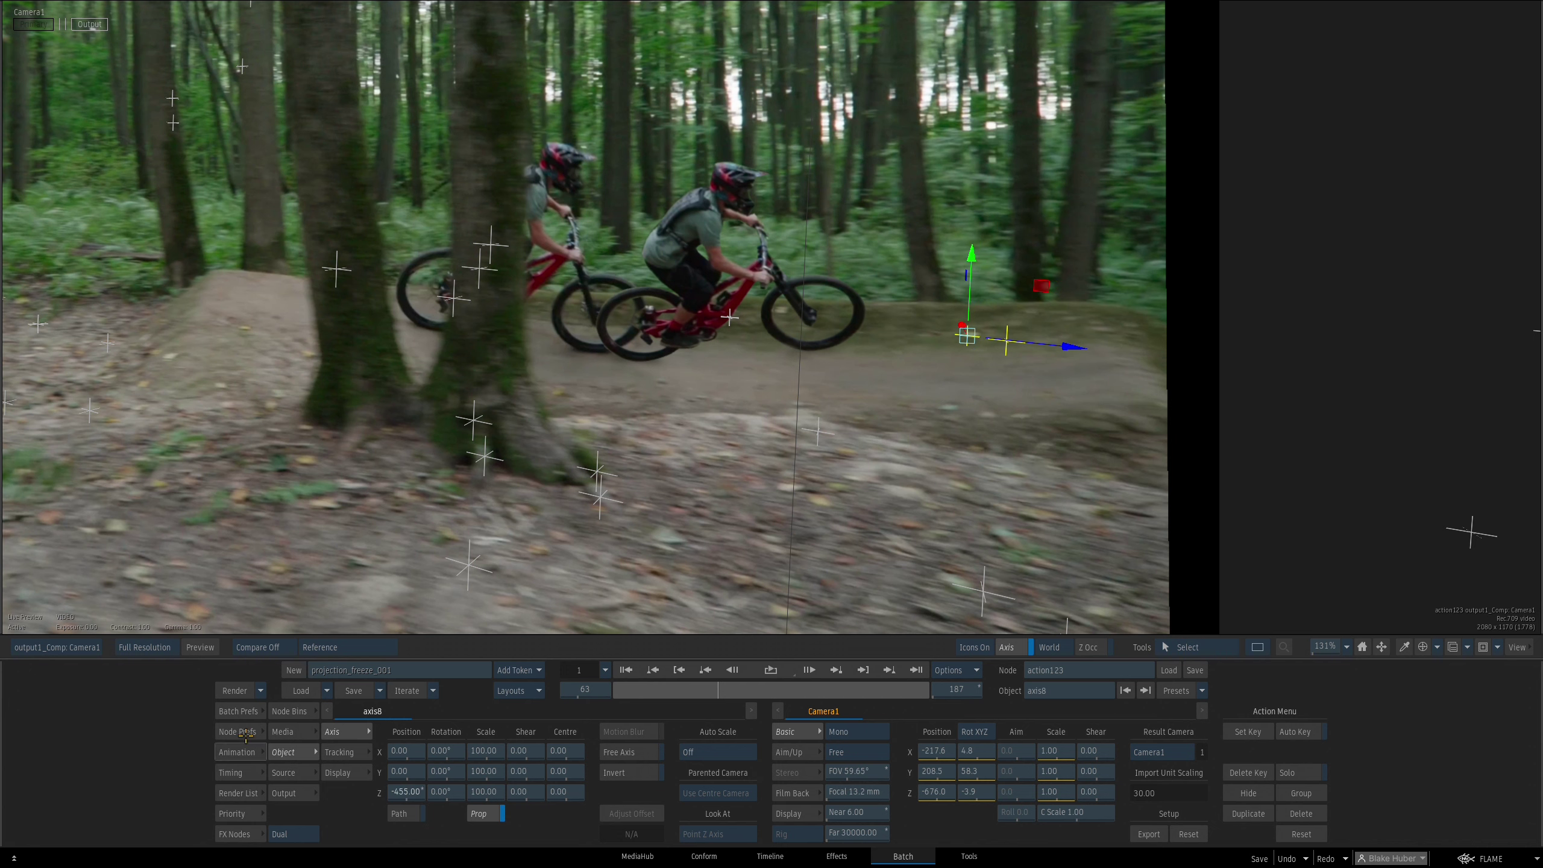
left_click_drag(729, 462, 624, 457)
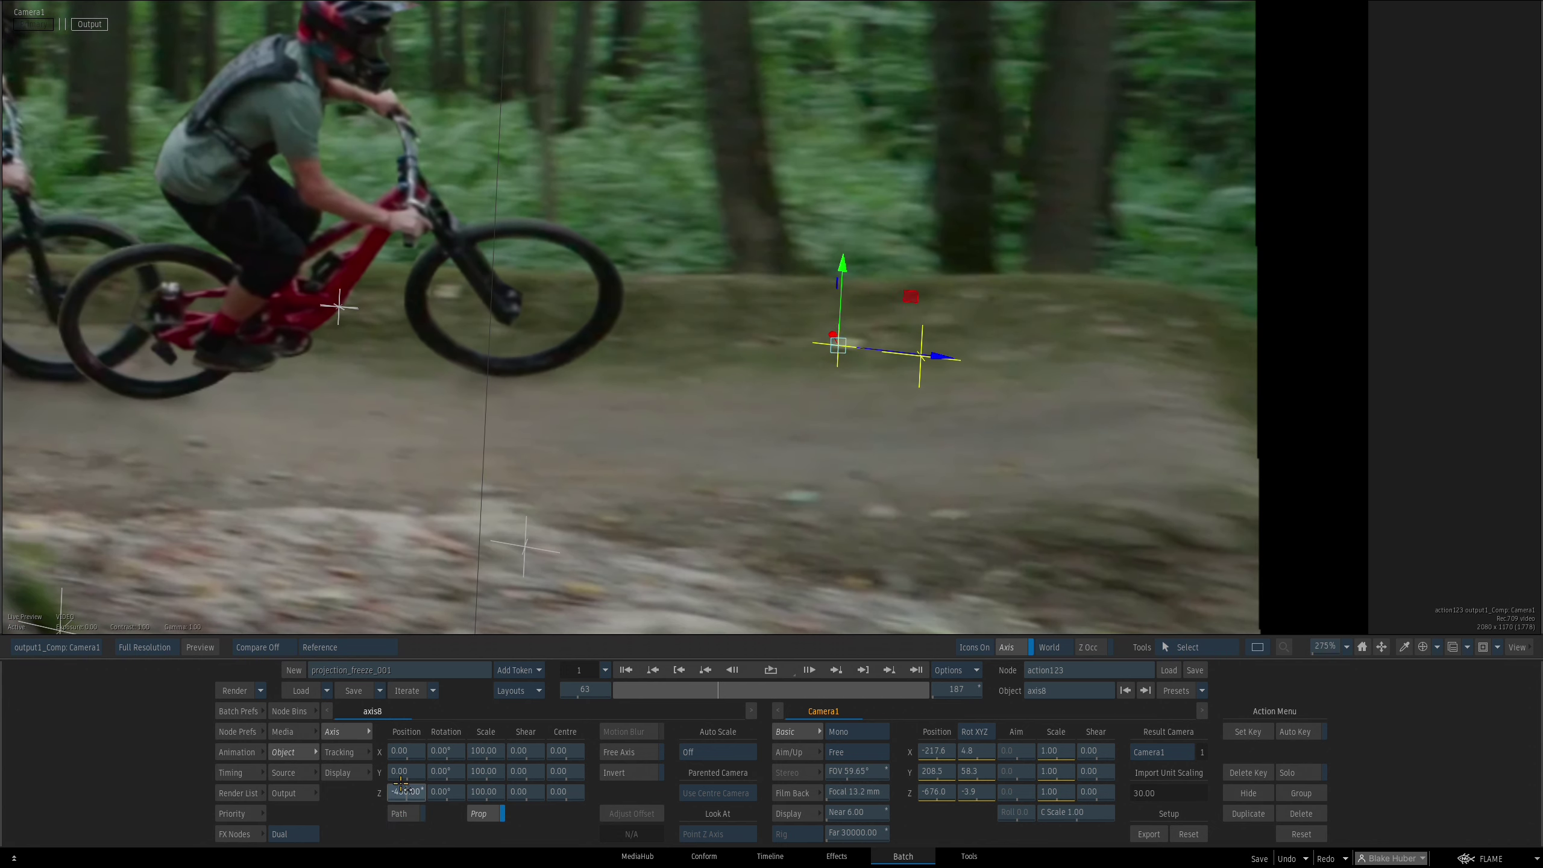
left_click_drag(408, 790, 411, 788)
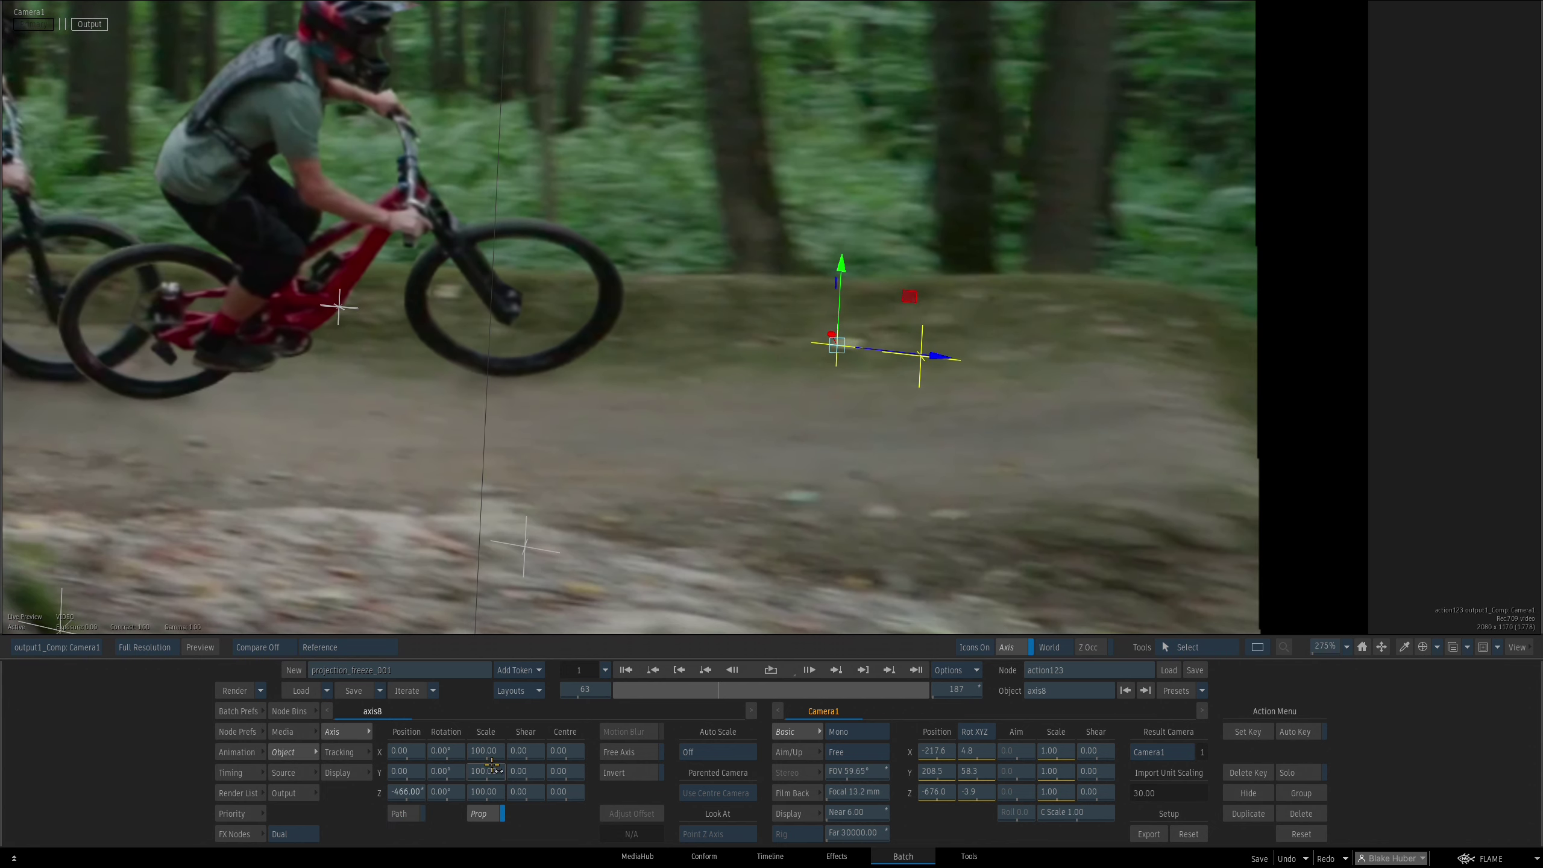
Step and play through the frames in the Camera1 view, checking how axis8 sits on the dirt track against axis7
key("Right")
key("Right")
key("Right")
key("Right")
key("Right")
key("Right")
key("Right")
key("Right")
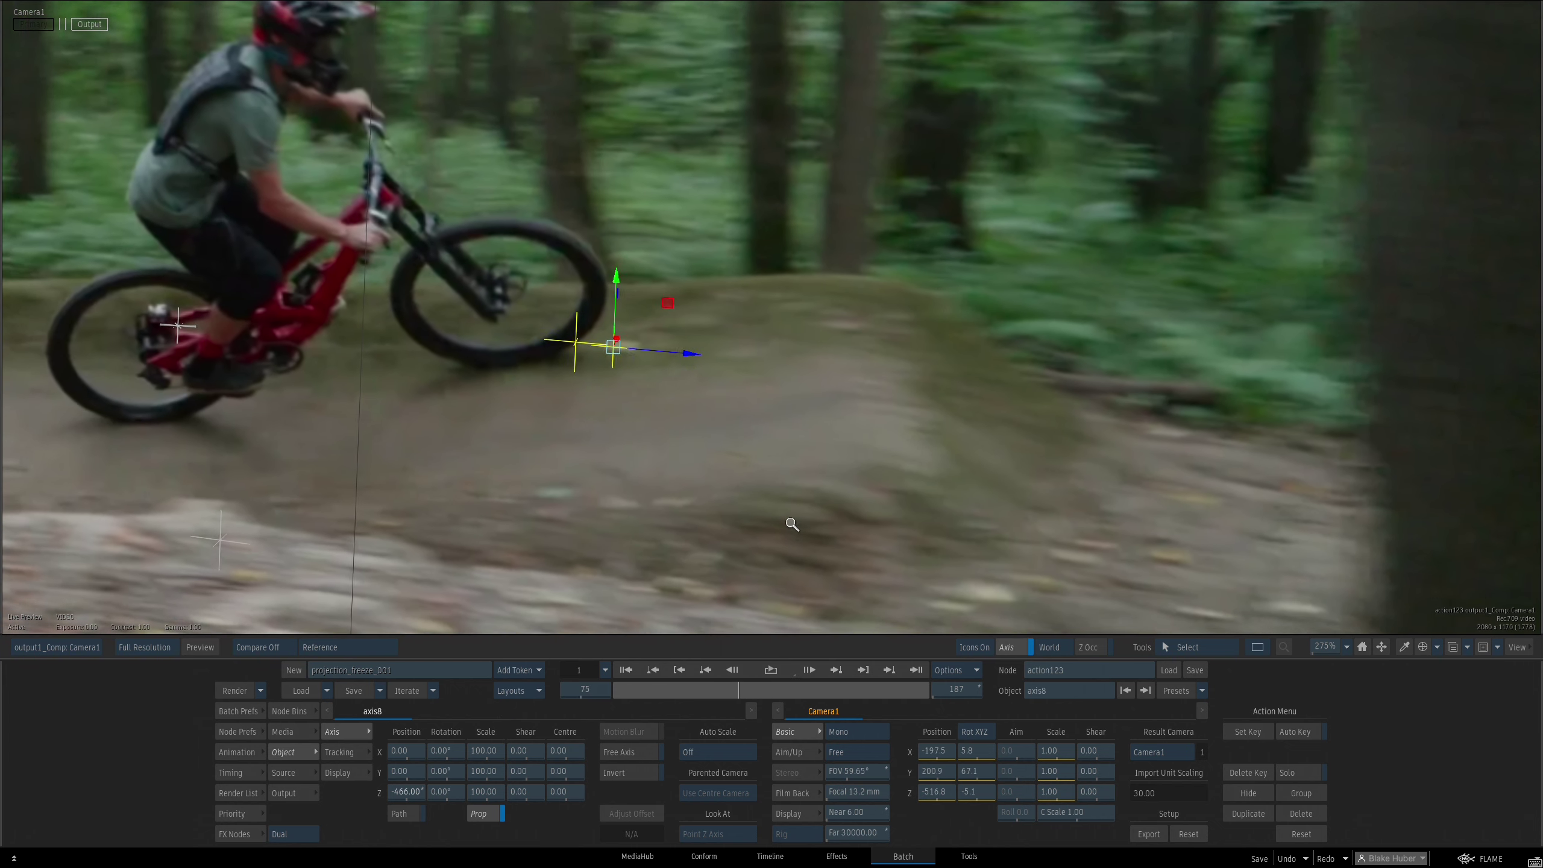
left_click_drag(791, 524, 812, 523)
left_click_drag(738, 689, 698, 688)
left_click_drag(834, 504, 427, 465)
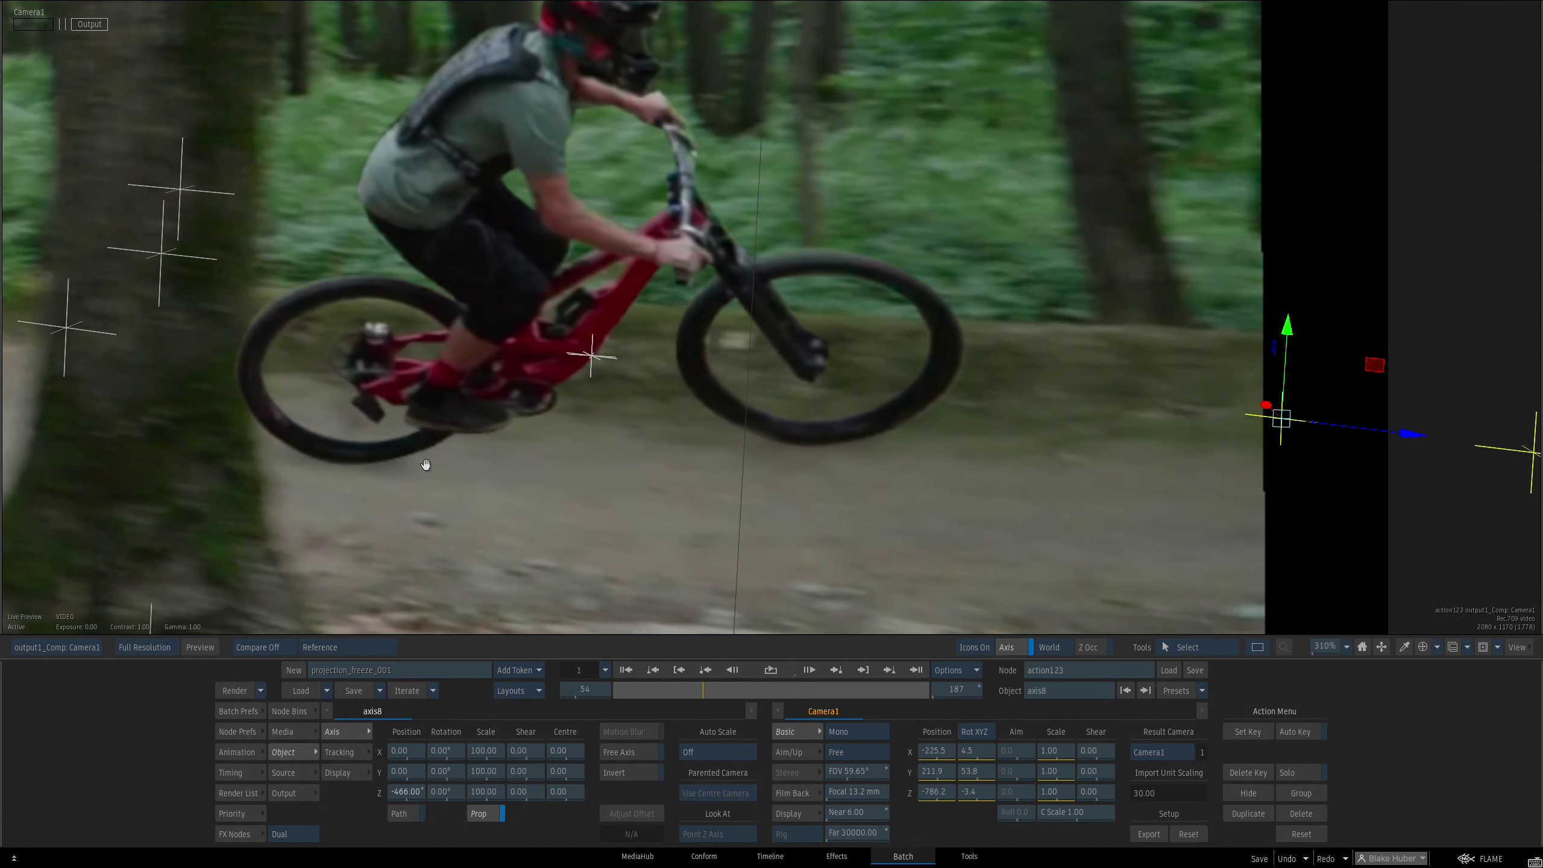
left_click_drag(751, 452, 465, 411)
key("Right")
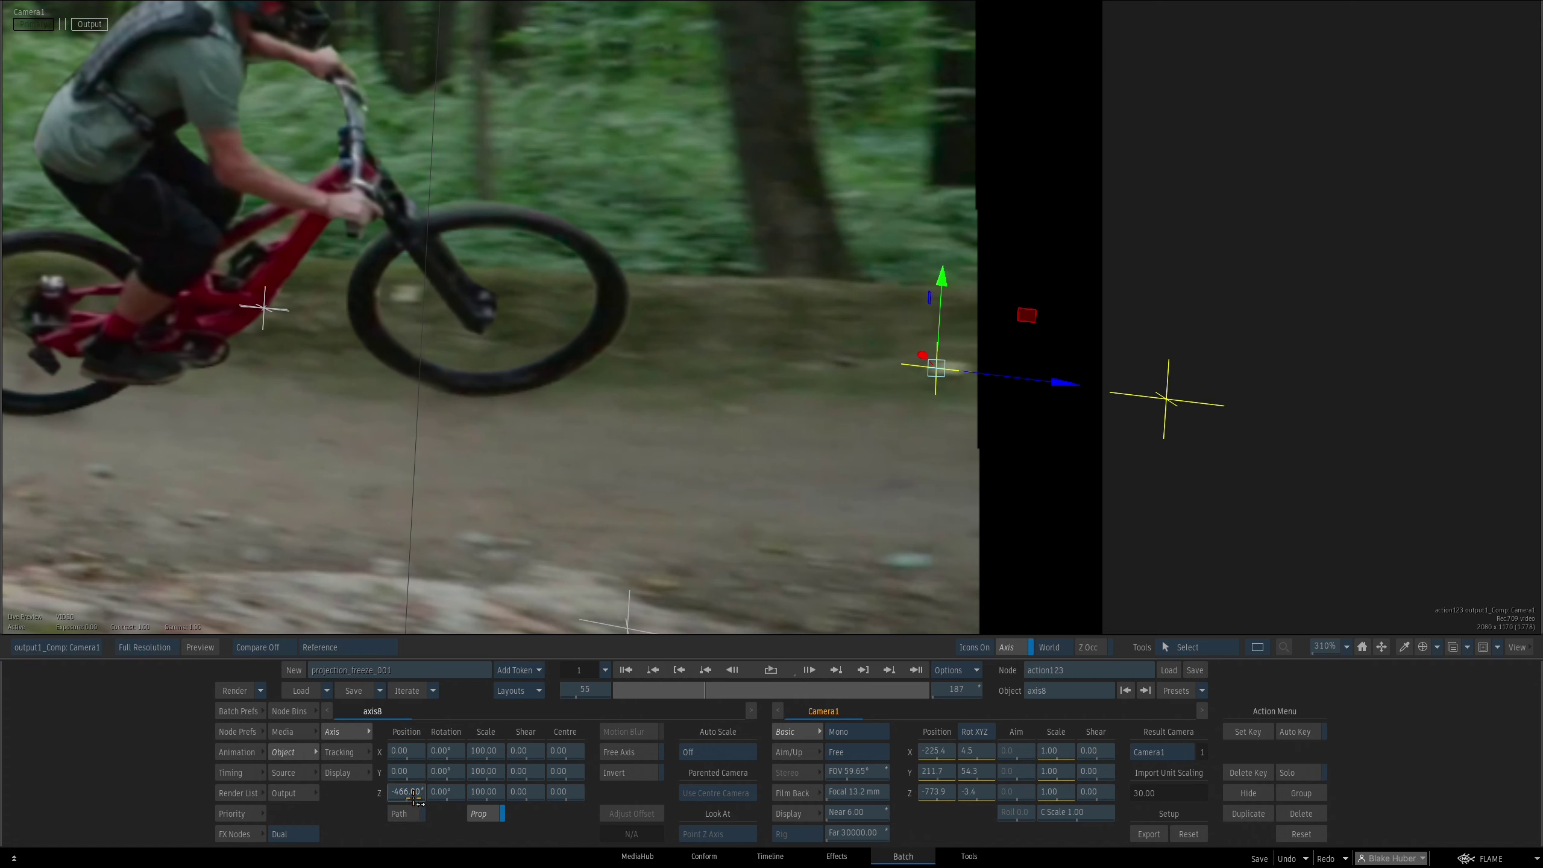
left_click_drag(790, 490, 754, 489)
key("Right")
key("Right")
key("Right")
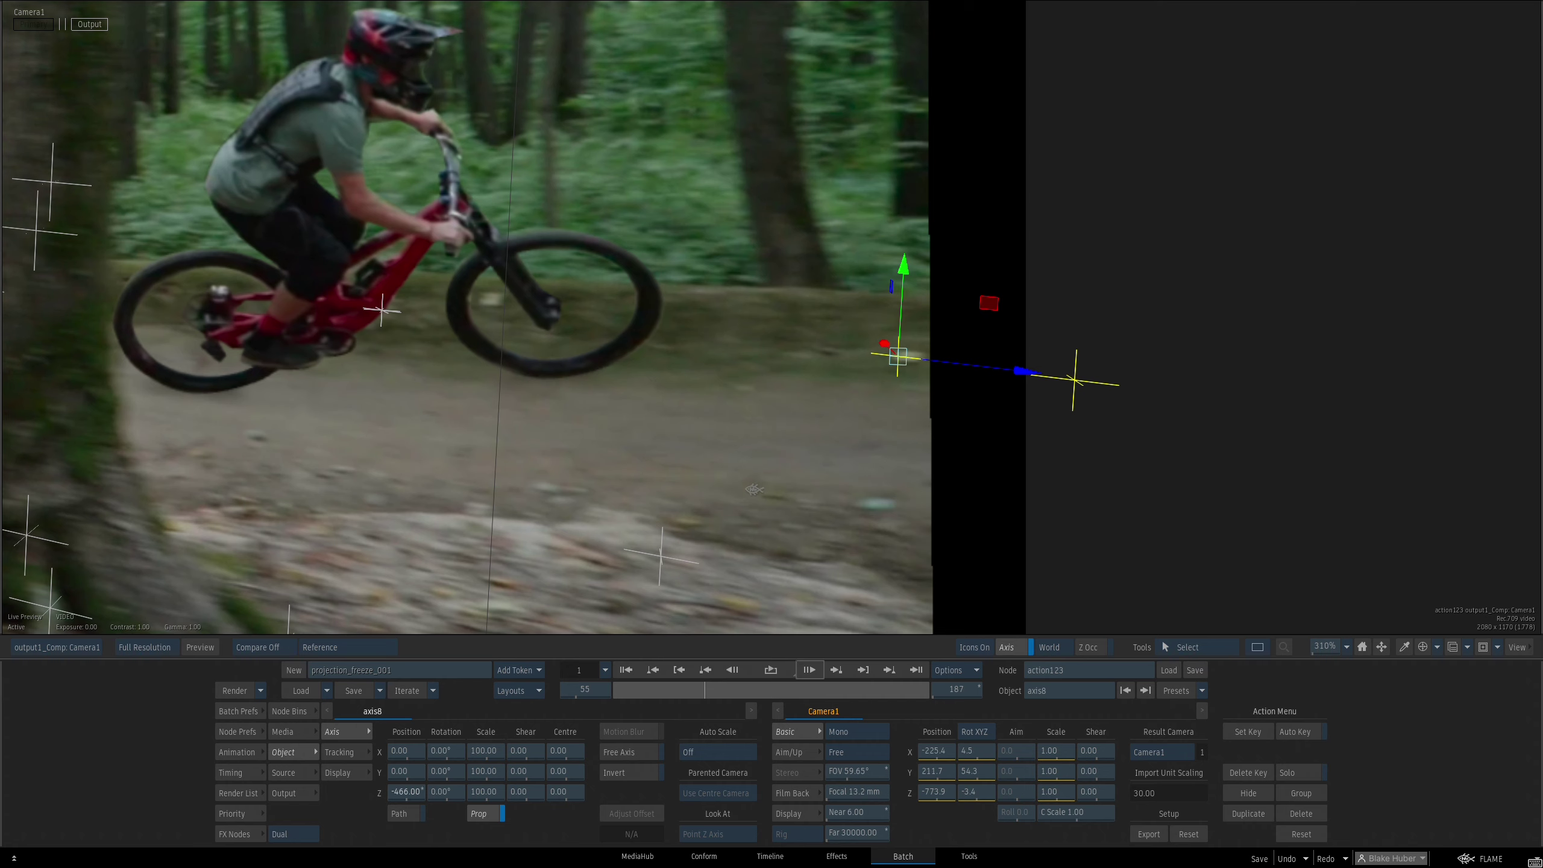
key("space")
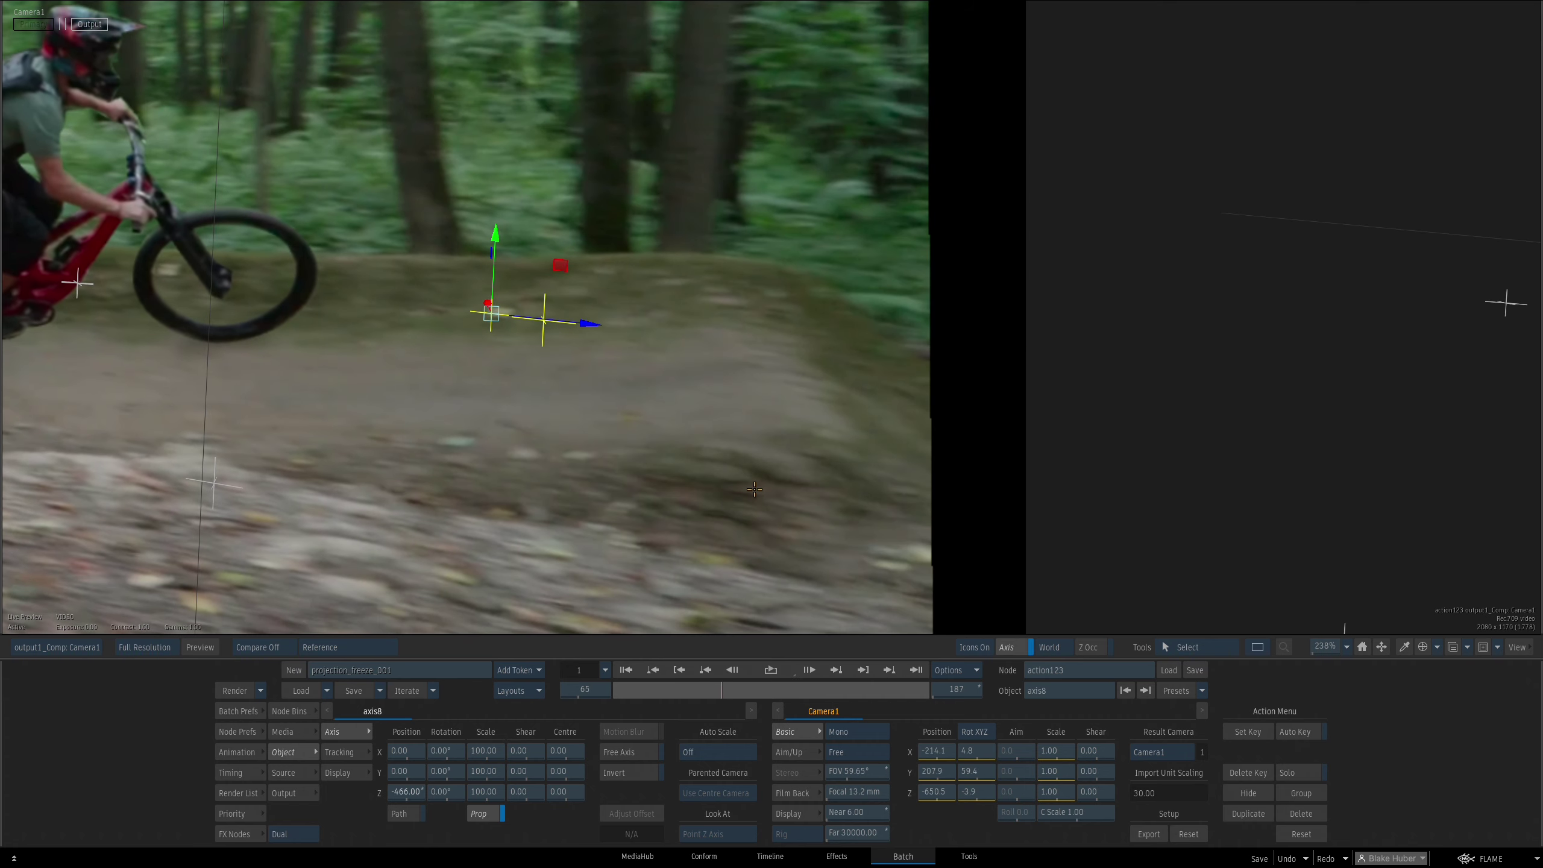
Hide axis7 and keep axis8 selected below it in the schematic
key("F4")
left_click(852, 363)
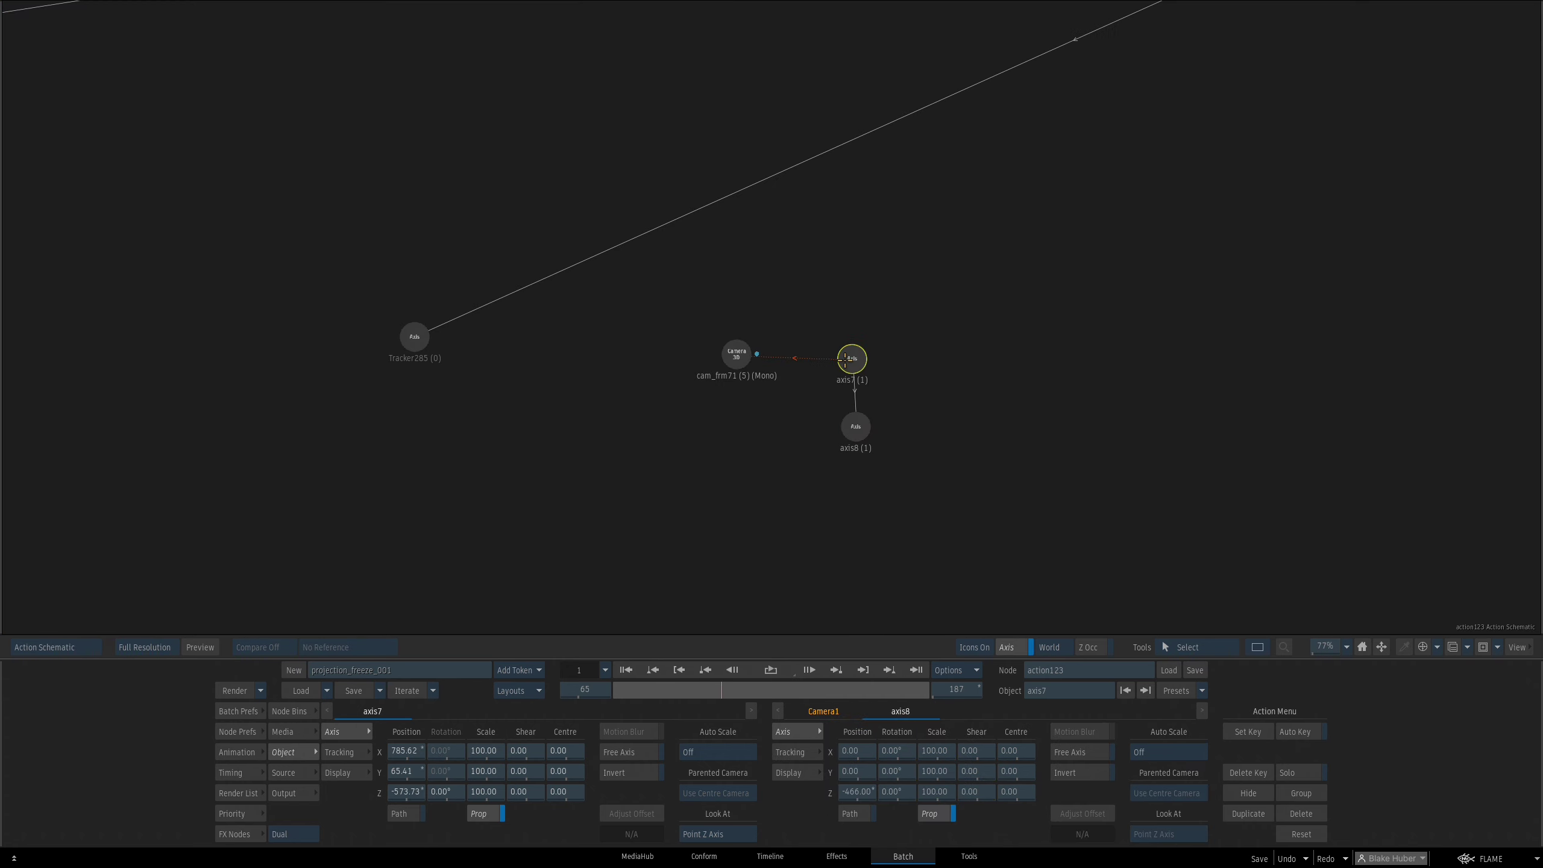
left_click(855, 426)
key("F1")
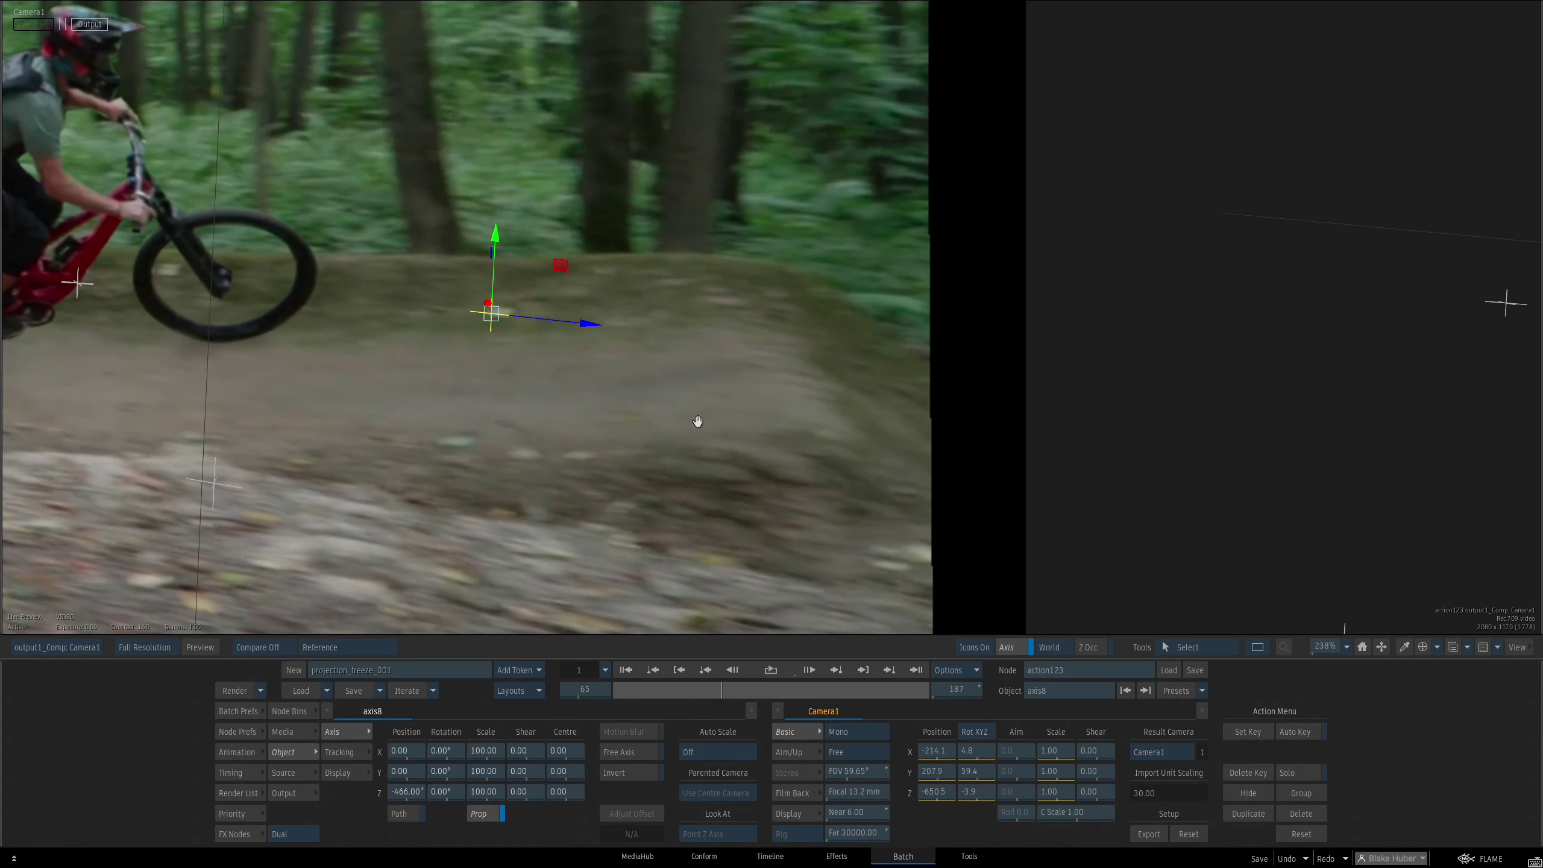
key("F4")
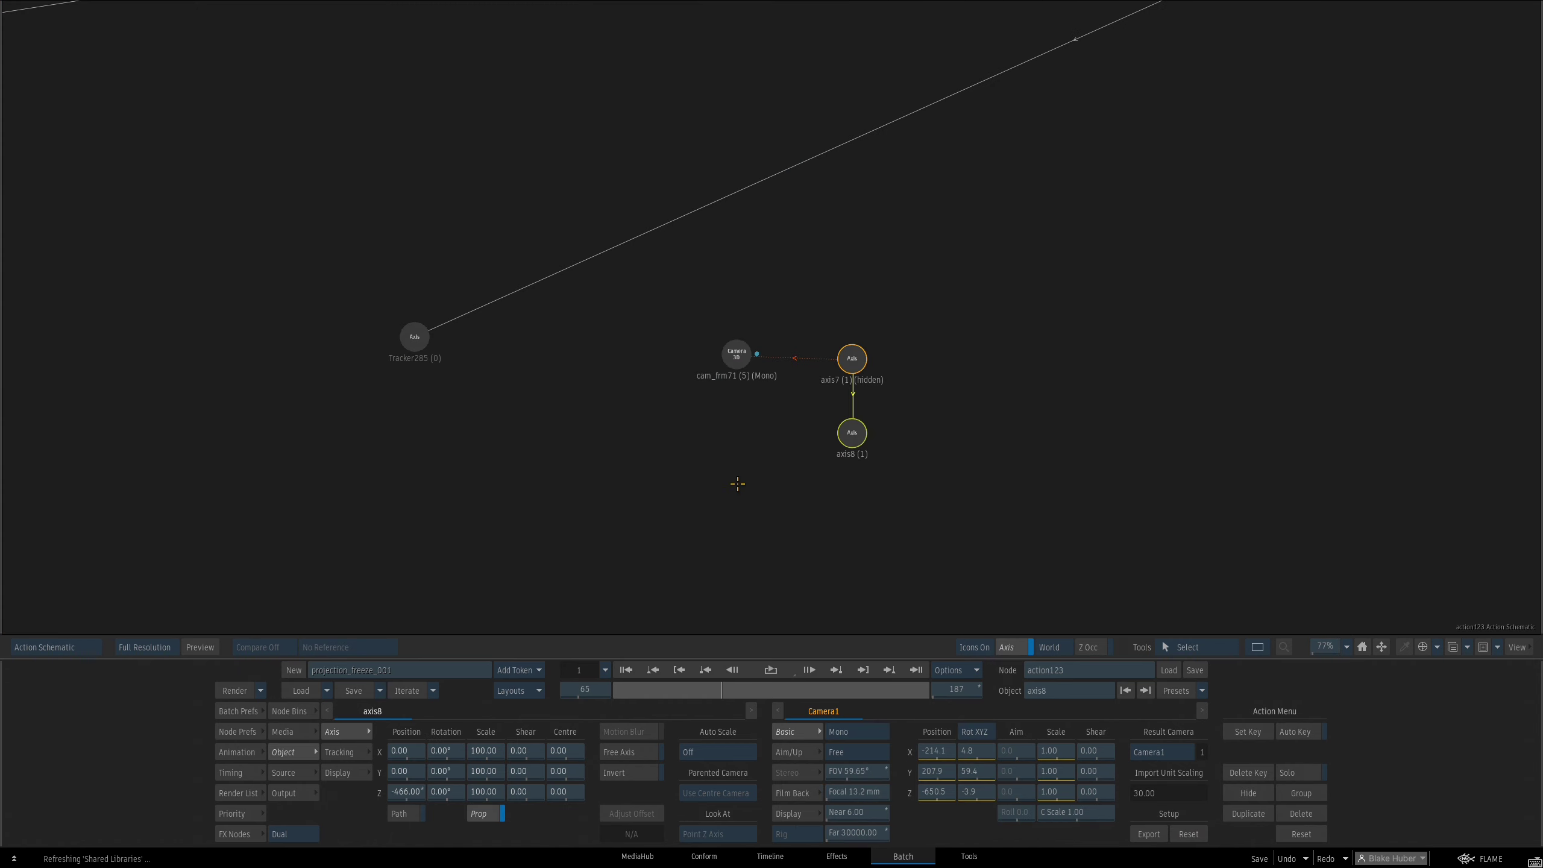
key("F4")
Compare the positions of axis8 and Tracker285 in the side and top views
key("F5")
left_click_drag(853, 444, 1032, 452)
key("F3")
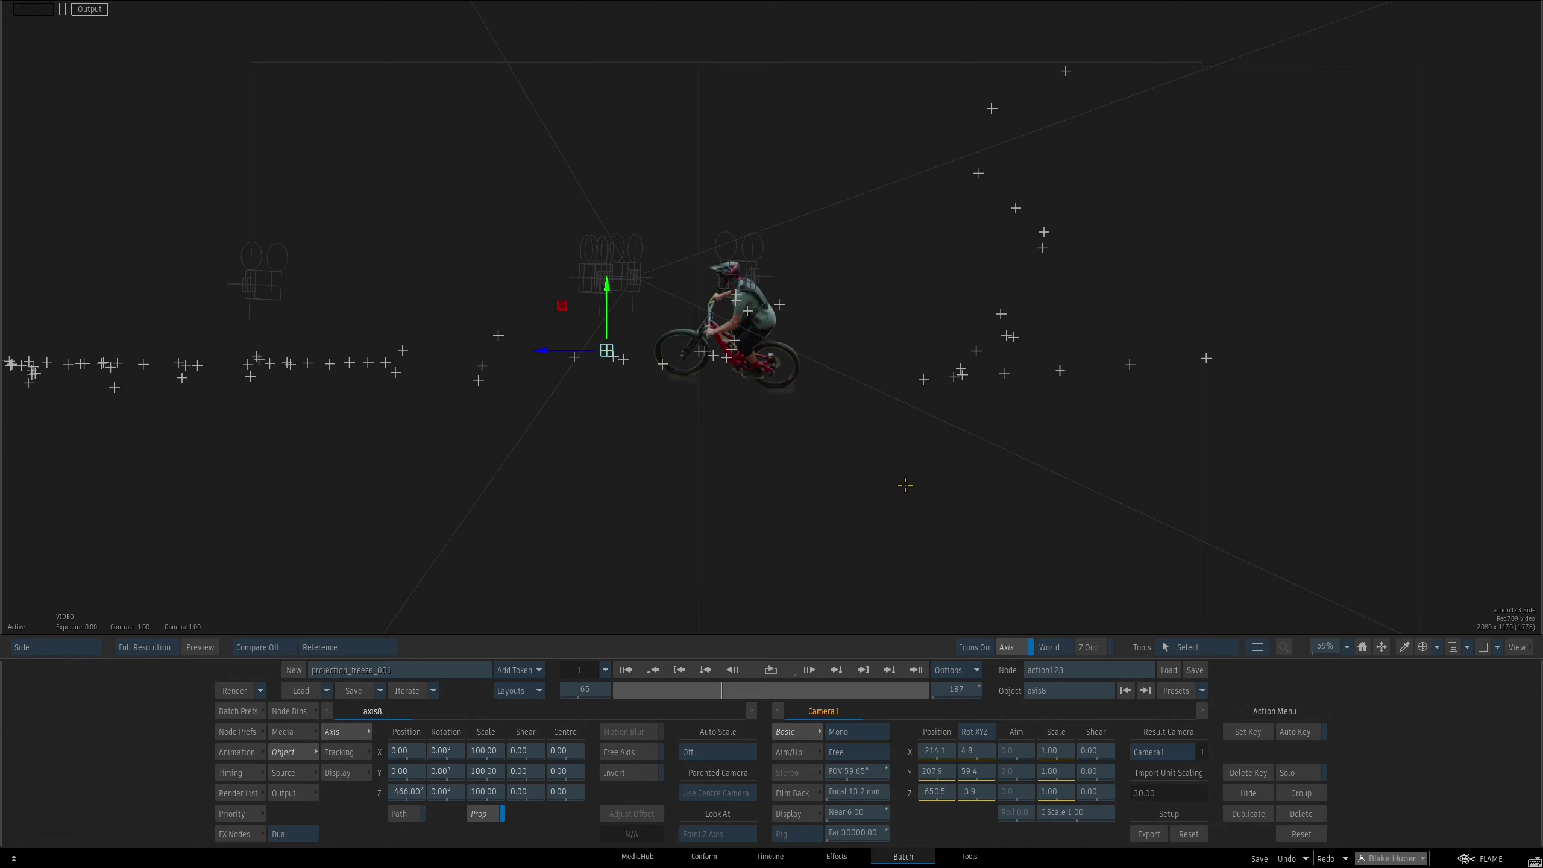
key("F6")
left_click_drag(910, 486, 951, 538)
left_click_drag(950, 537, 830, 520)
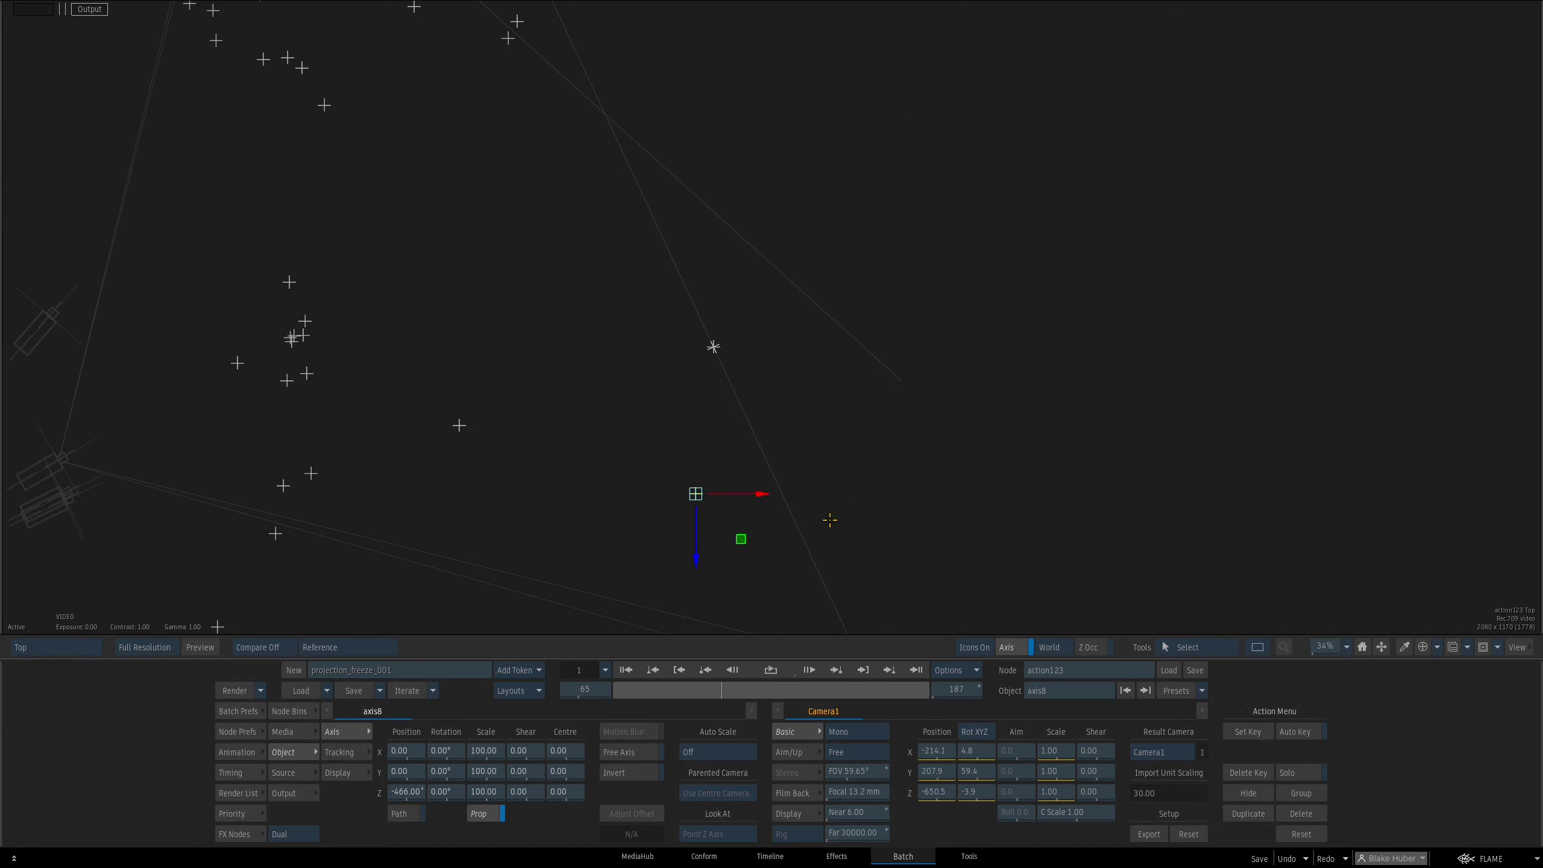
key("F4")
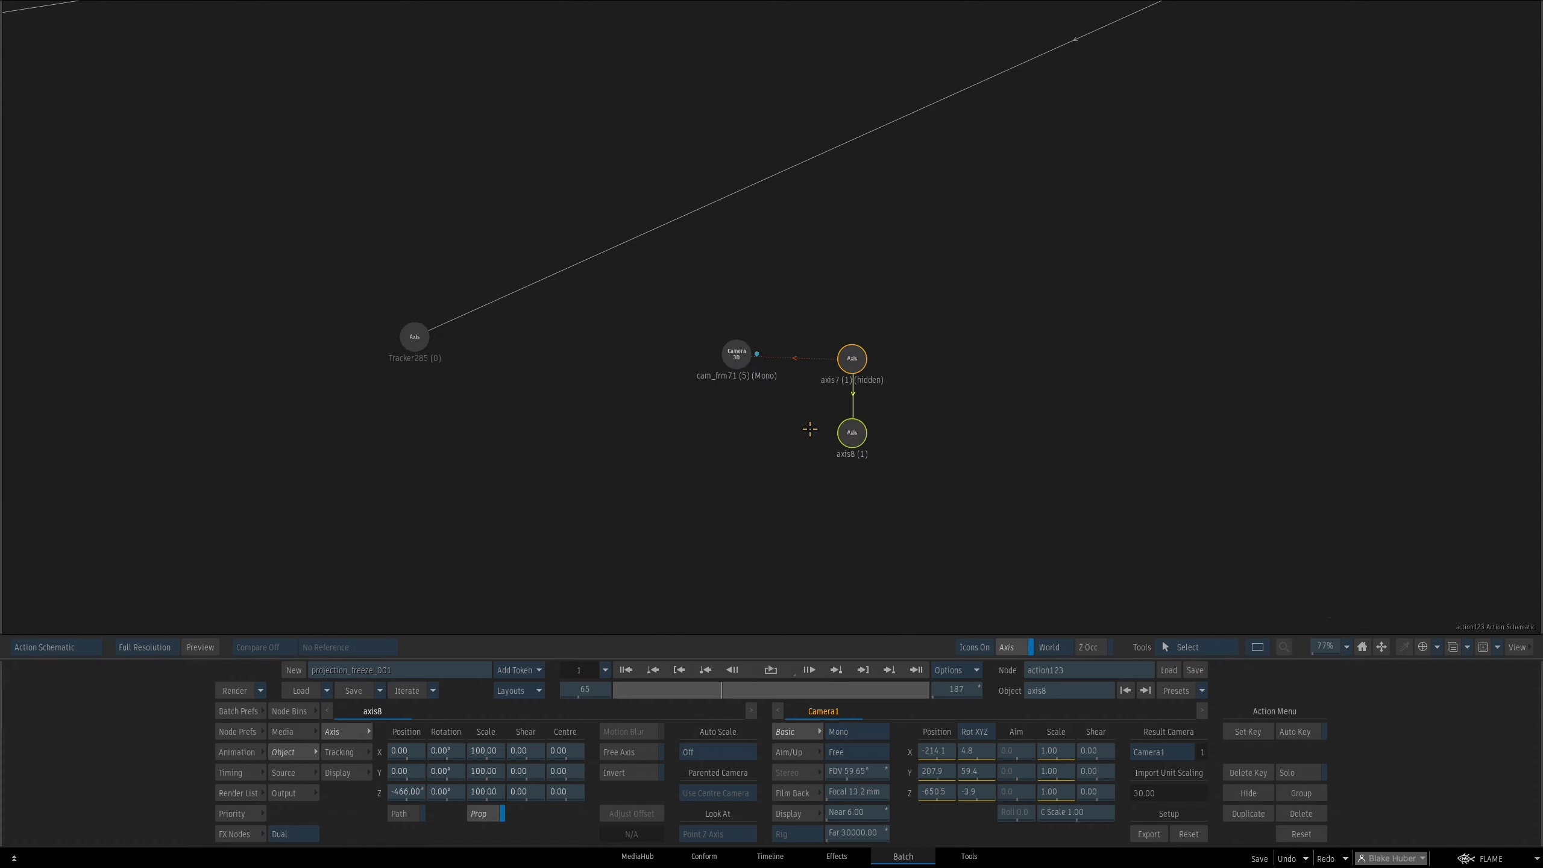
left_click(419, 344)
key("F3")
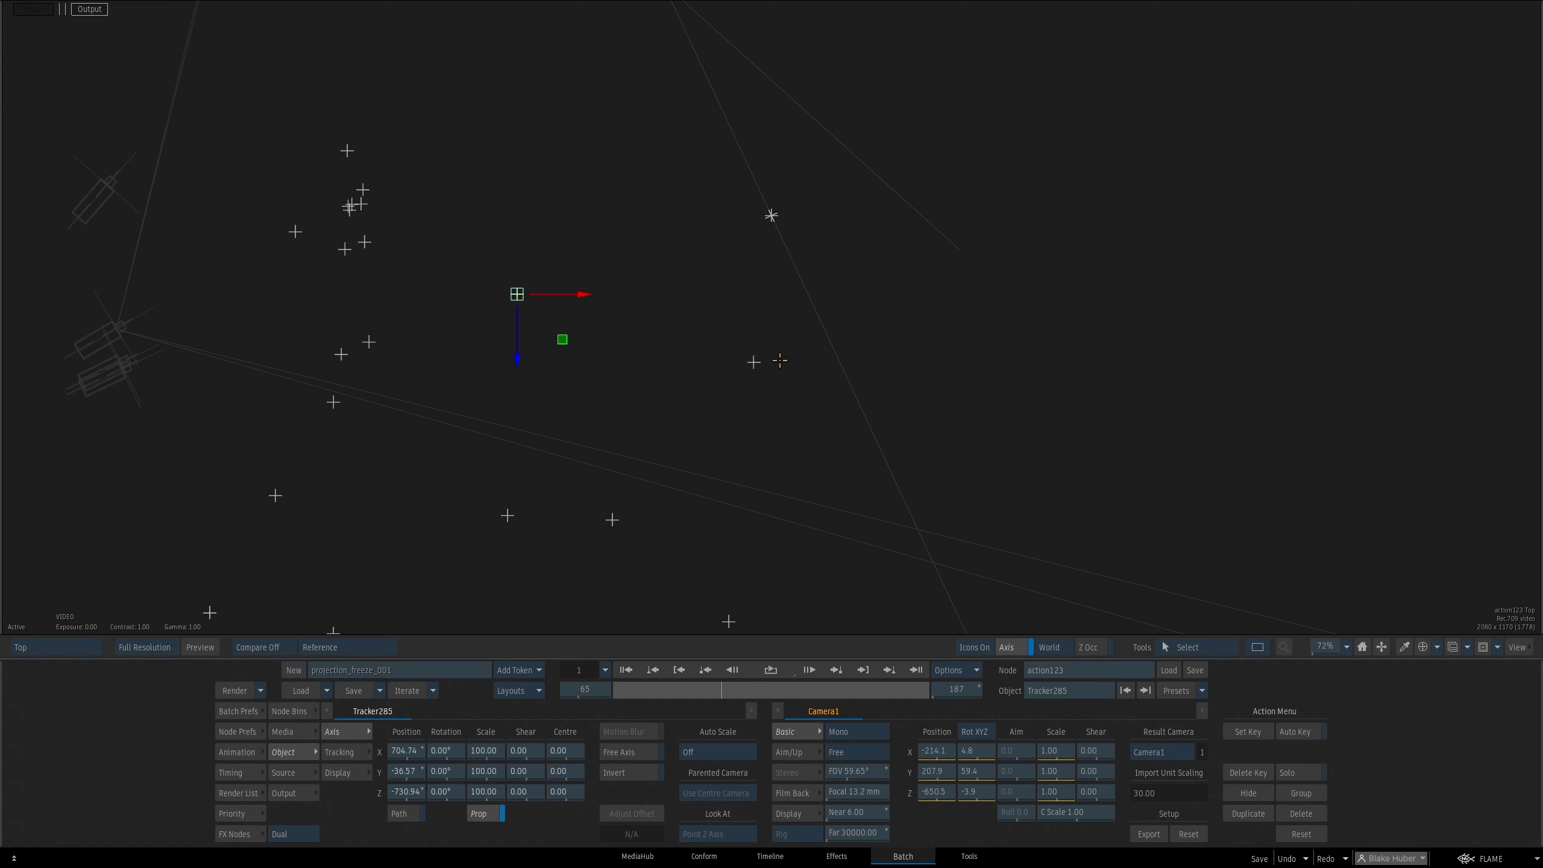
key("F4")
left_click(849, 433)
key("F3")
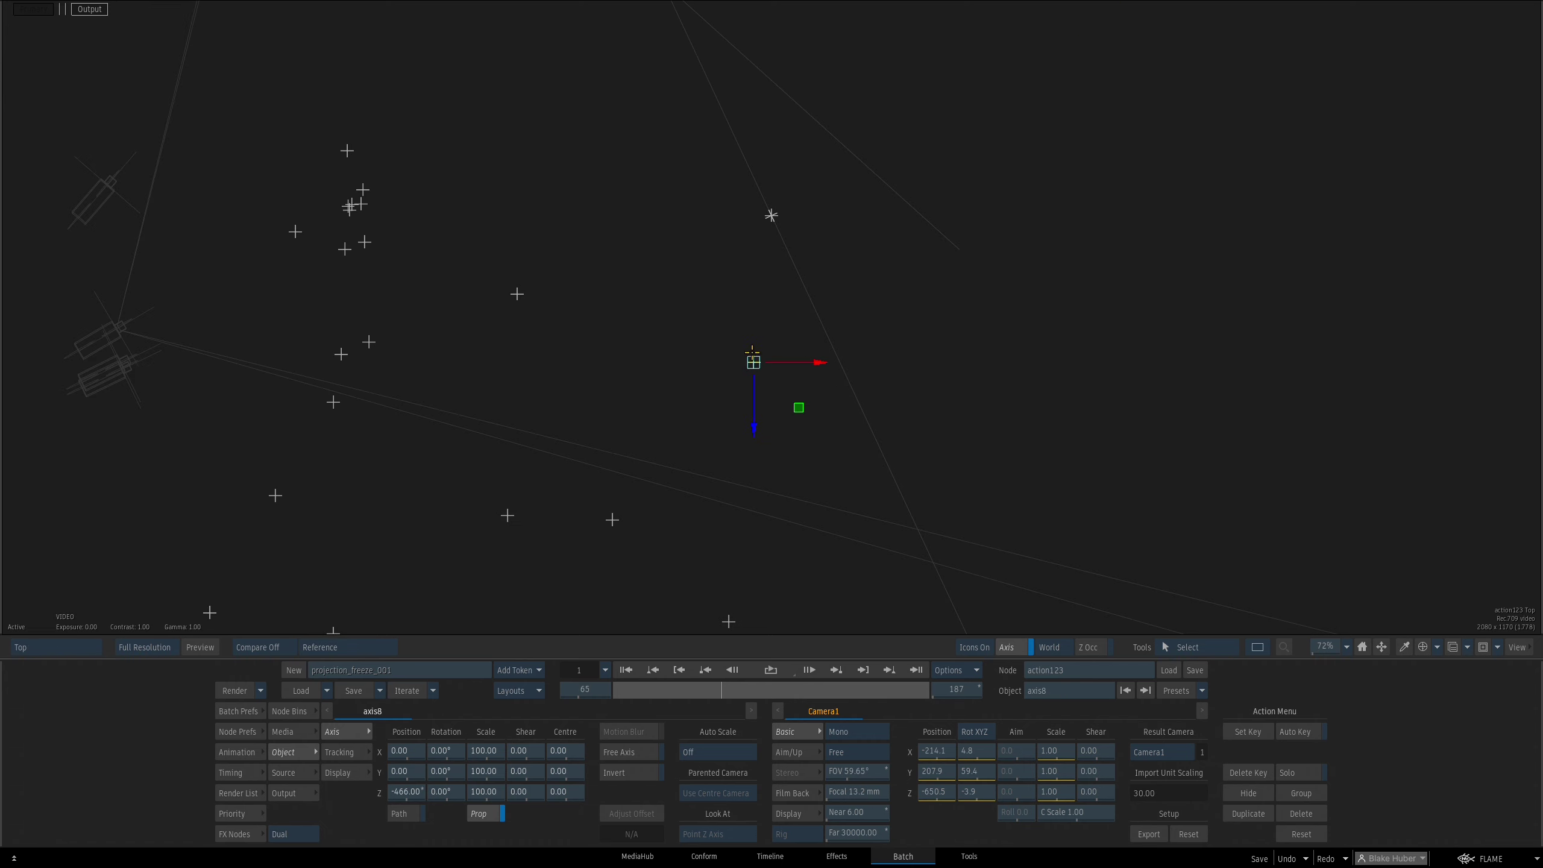
key("F4")
Advance from frame 65 to frame 86 in the Camera1 view, examining how axis8 tracks with the dirt ramp
left_click_drag(626, 486, 578, 557)
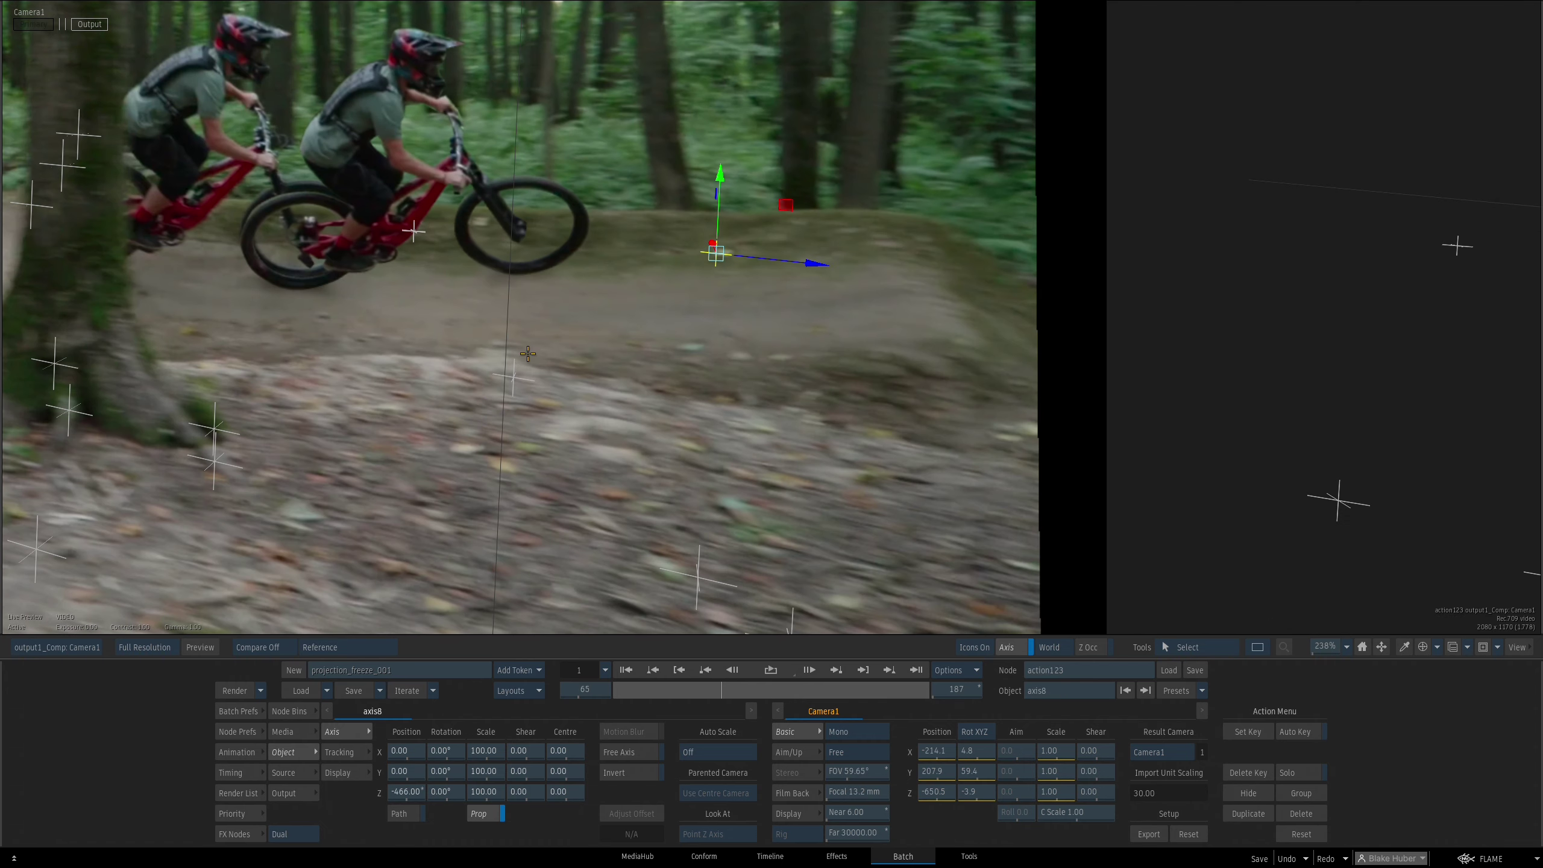
left_click_drag(686, 299, 886, 396)
key("Right")
key("Right")
key("Right")
key("Right")
key("Right")
key("Right")
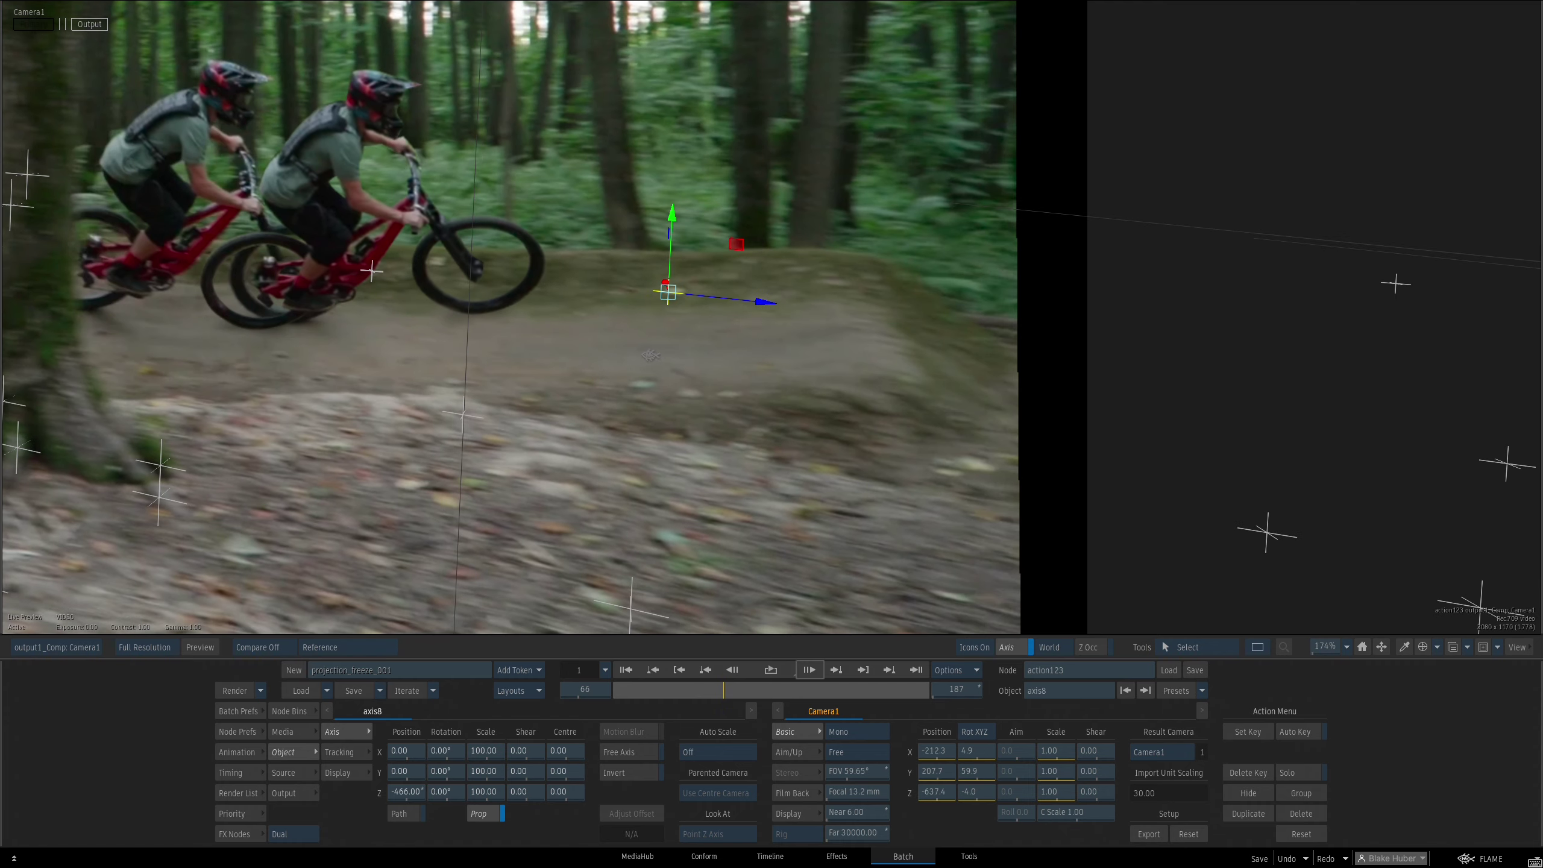
key("Right")
key("Right")
key("Right")
key("Right")
key("Right")
key("Right")
key("Right")
key("Right")
key("Right")
key("Right")
key("Right")
key("Right")
key("Right")
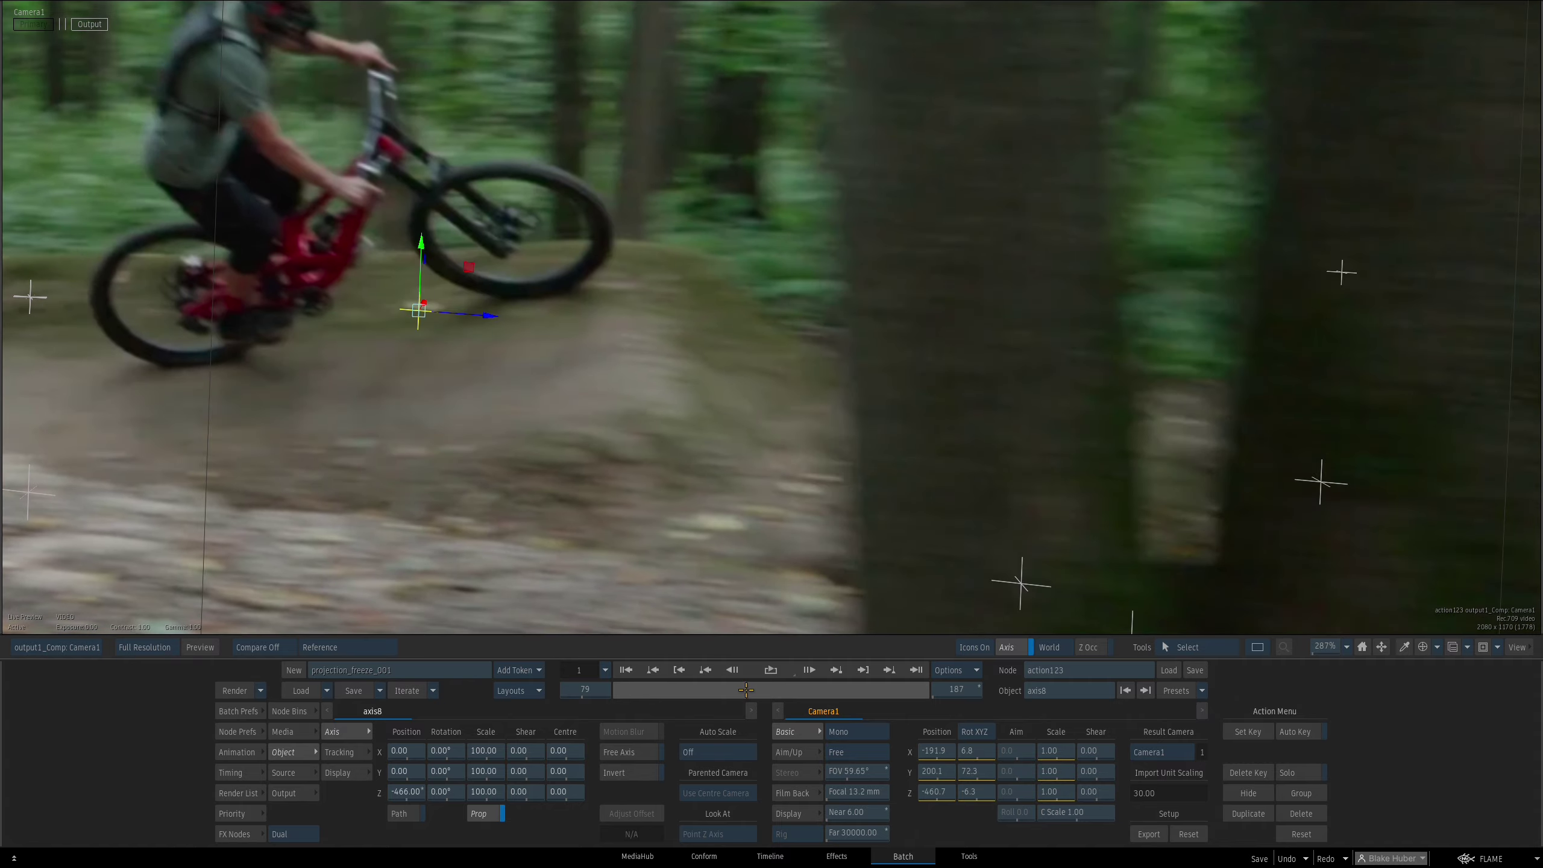
key("Right")
key("Right")
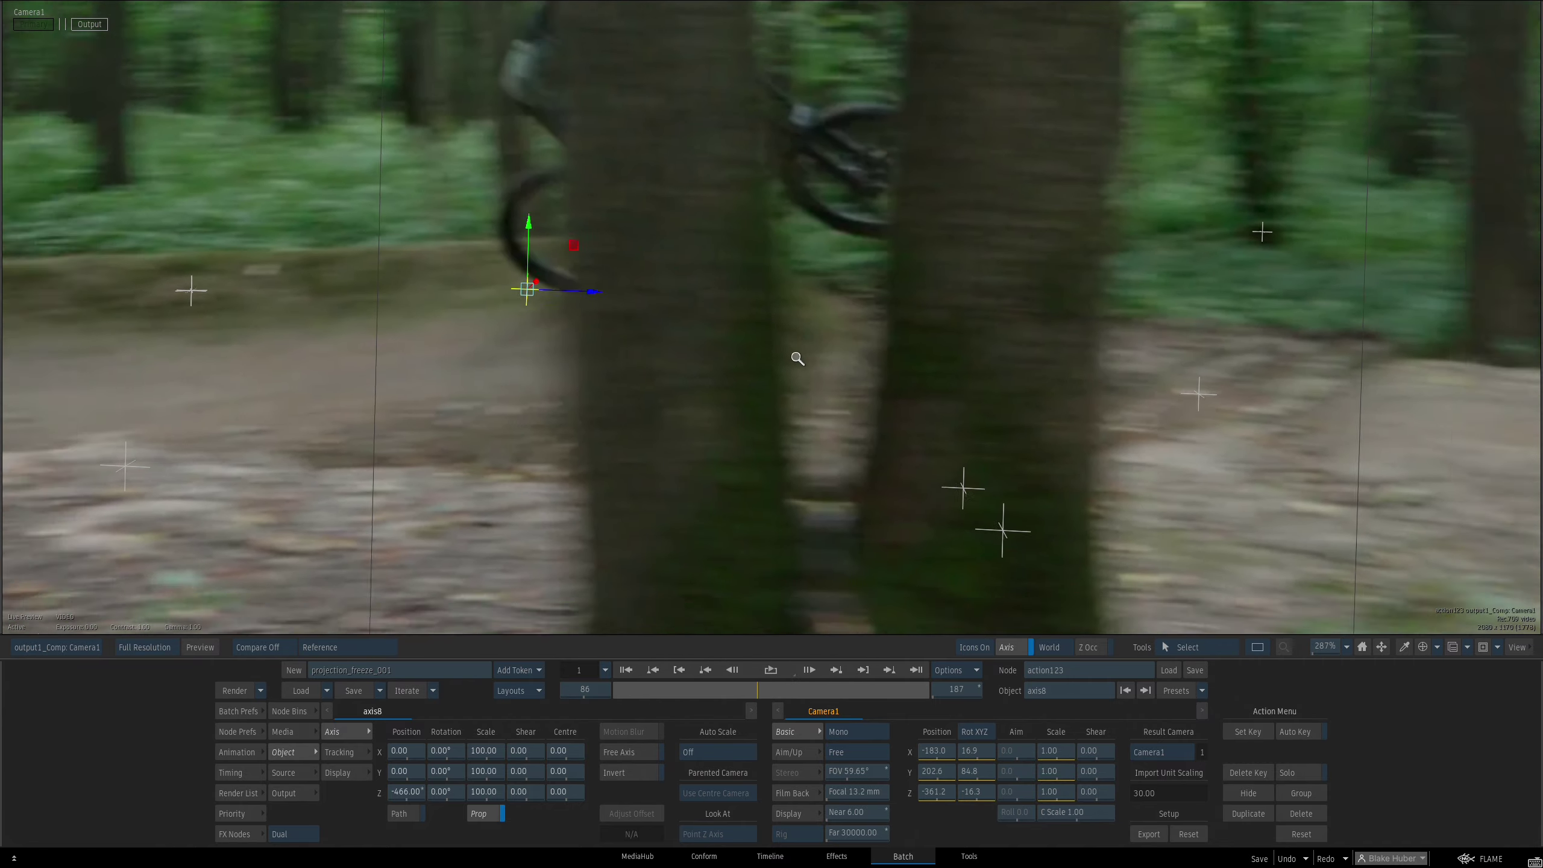
left_click_drag(797, 359, 798, 436)
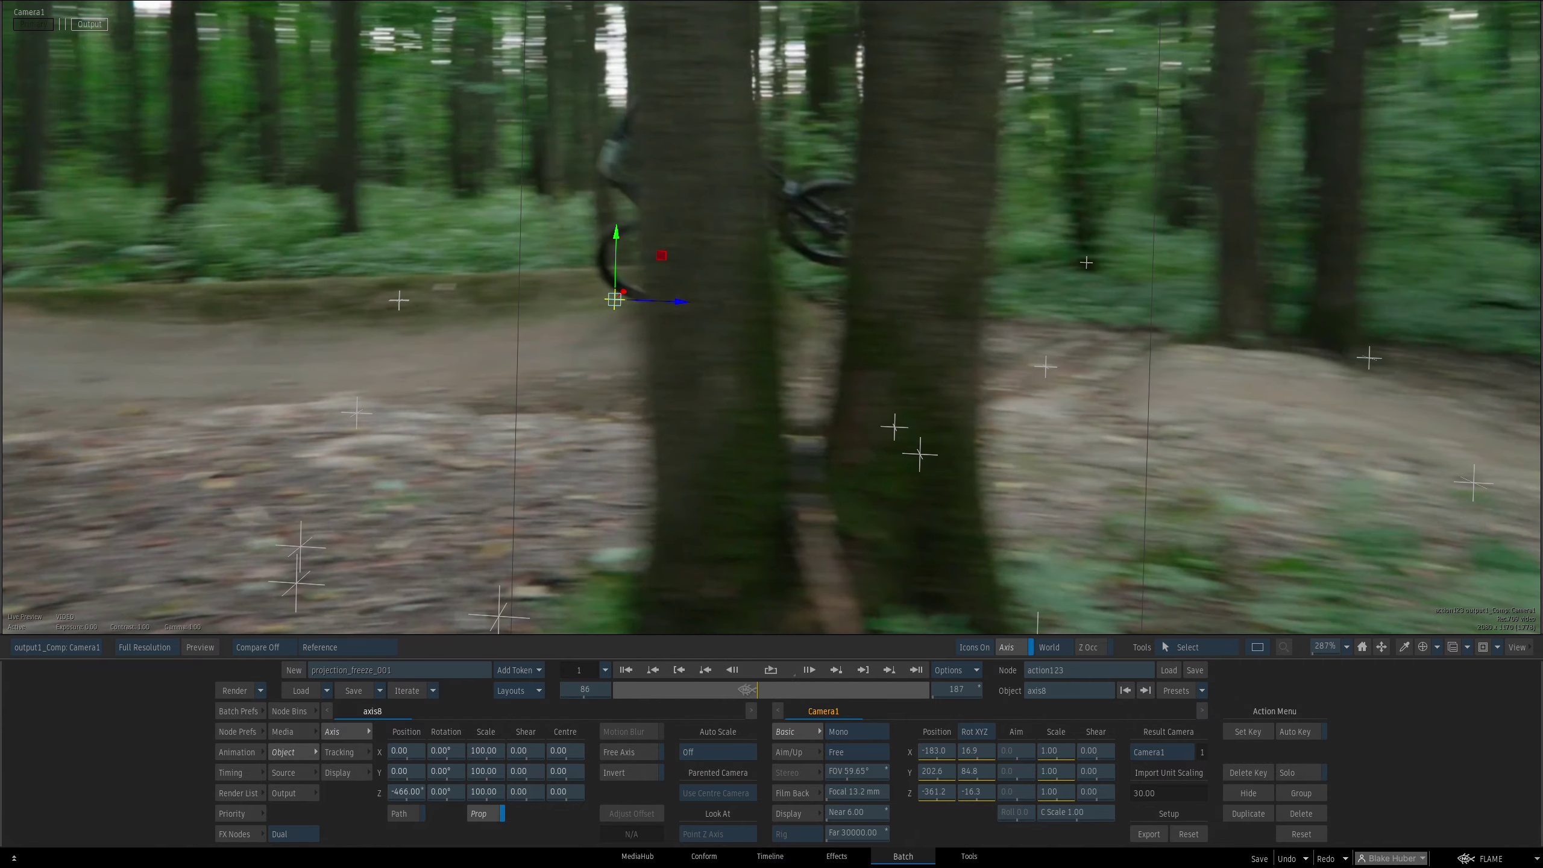
Go to frame 64 and shift the cam_frm71 and axis8 nodes slightly down in the action schematic
left_click_drag(747, 690, 720, 690)
key("Escape")
left_click_drag(824, 452, 683, 437)
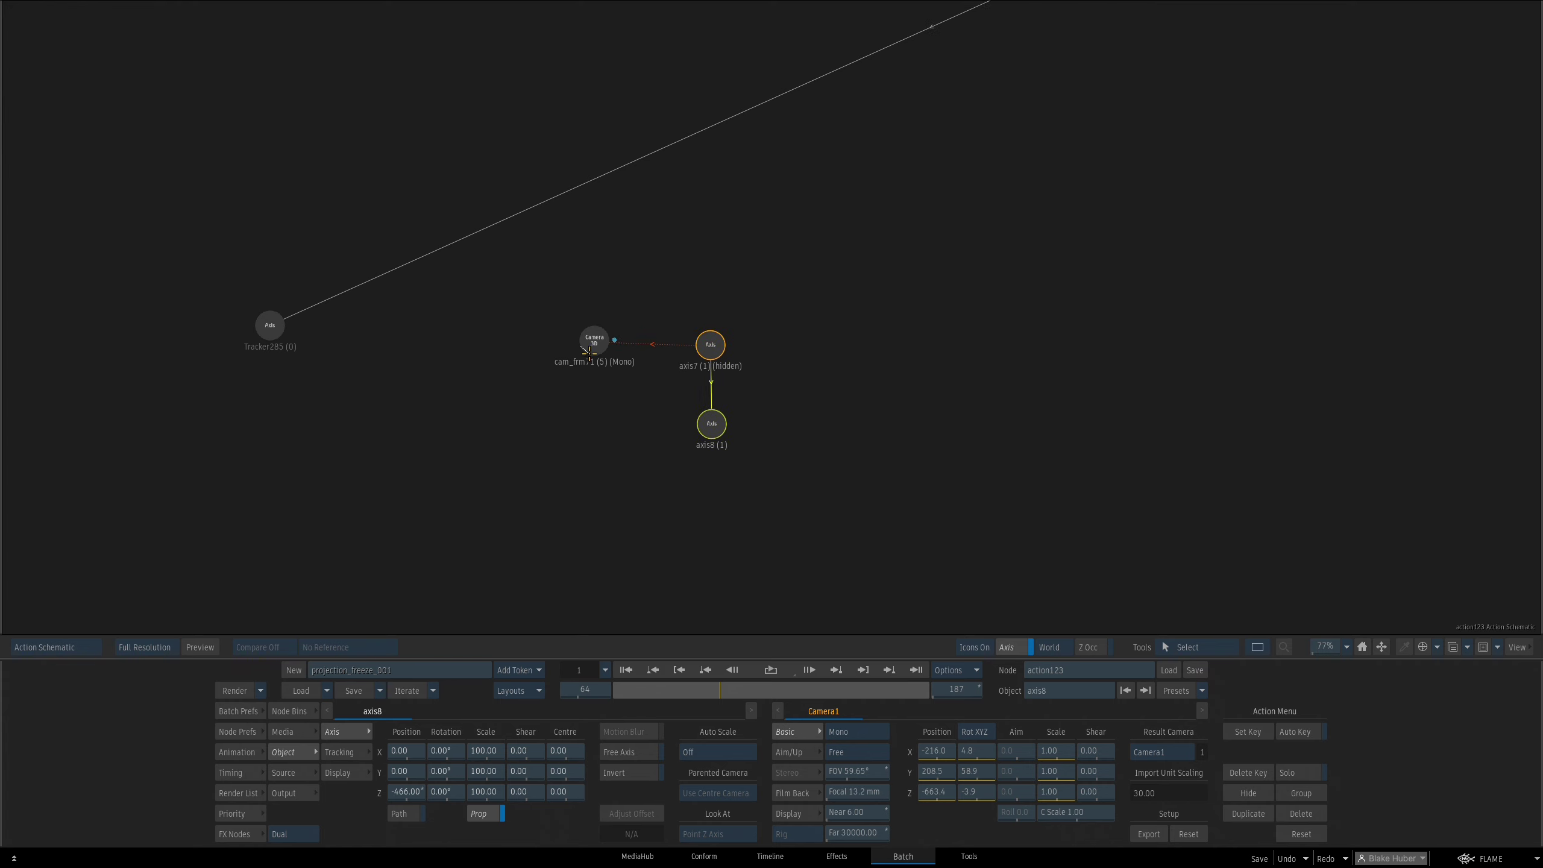
left_click_drag(588, 352, 585, 361)
left_click_drag(710, 421, 707, 441)
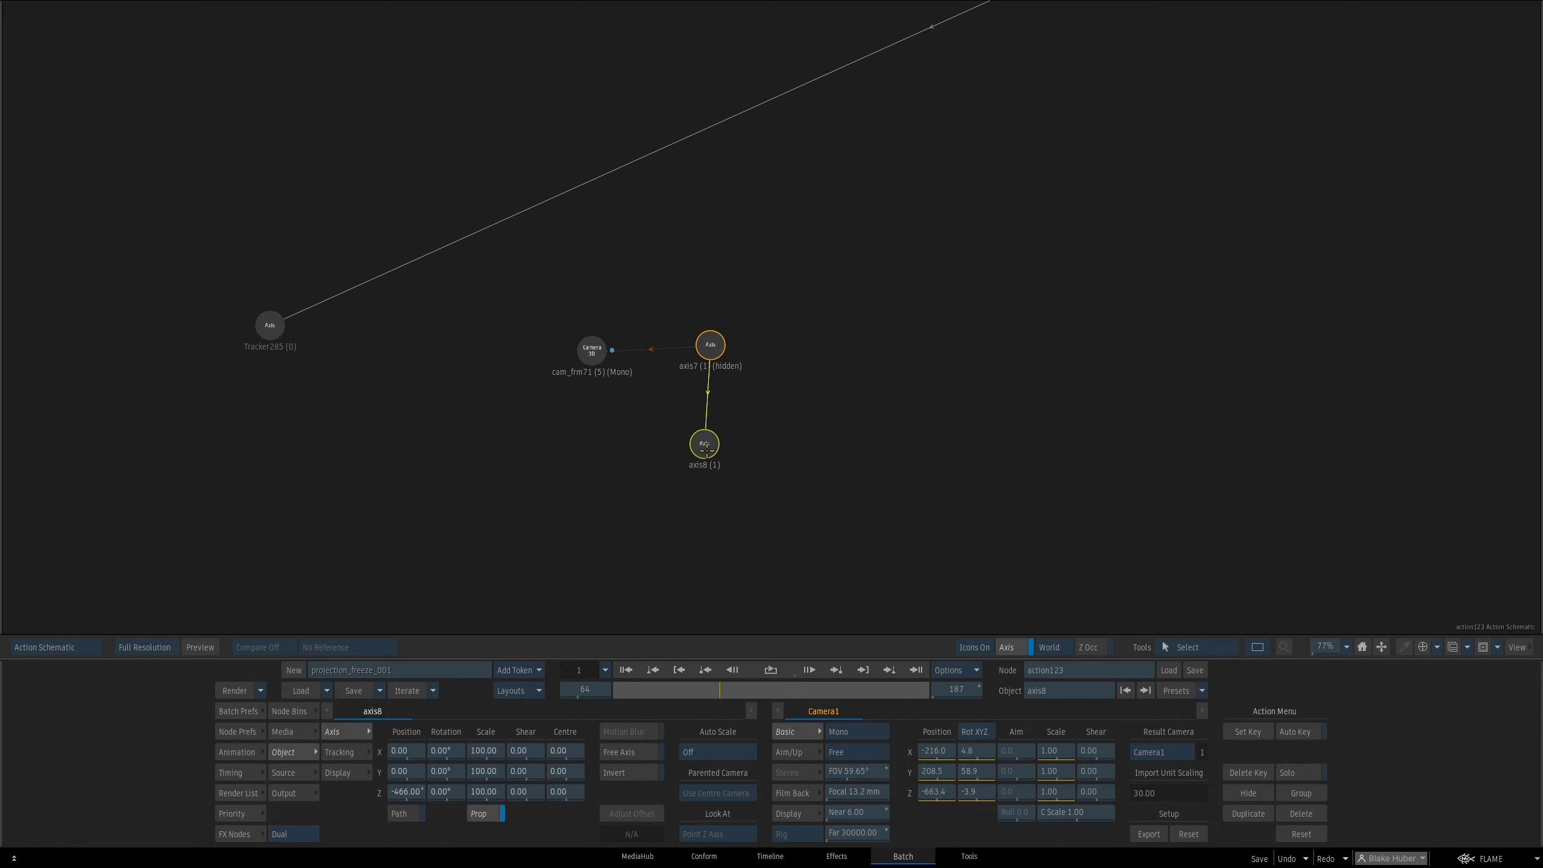
Play and step back and forth through frames 59 to 72 in the Camera1 view, examining closely how axis8 sticks to the dirt ramp
key("Escape")
left_click_drag(891, 437, 703, 450)
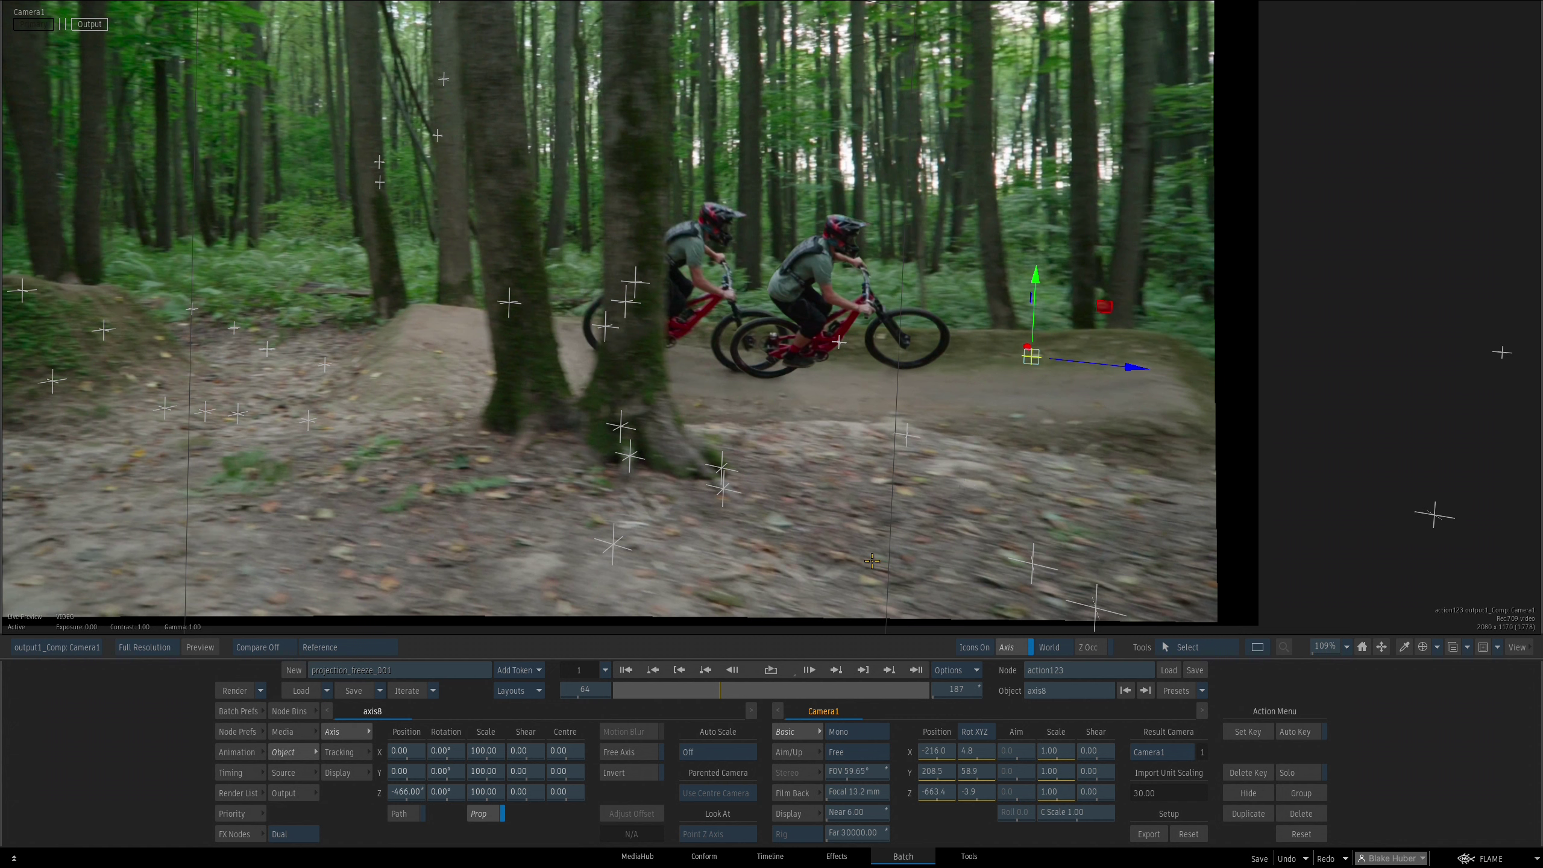
left_click_drag(990, 479, 1023, 472)
scroll(1023, 472, "up", 5)
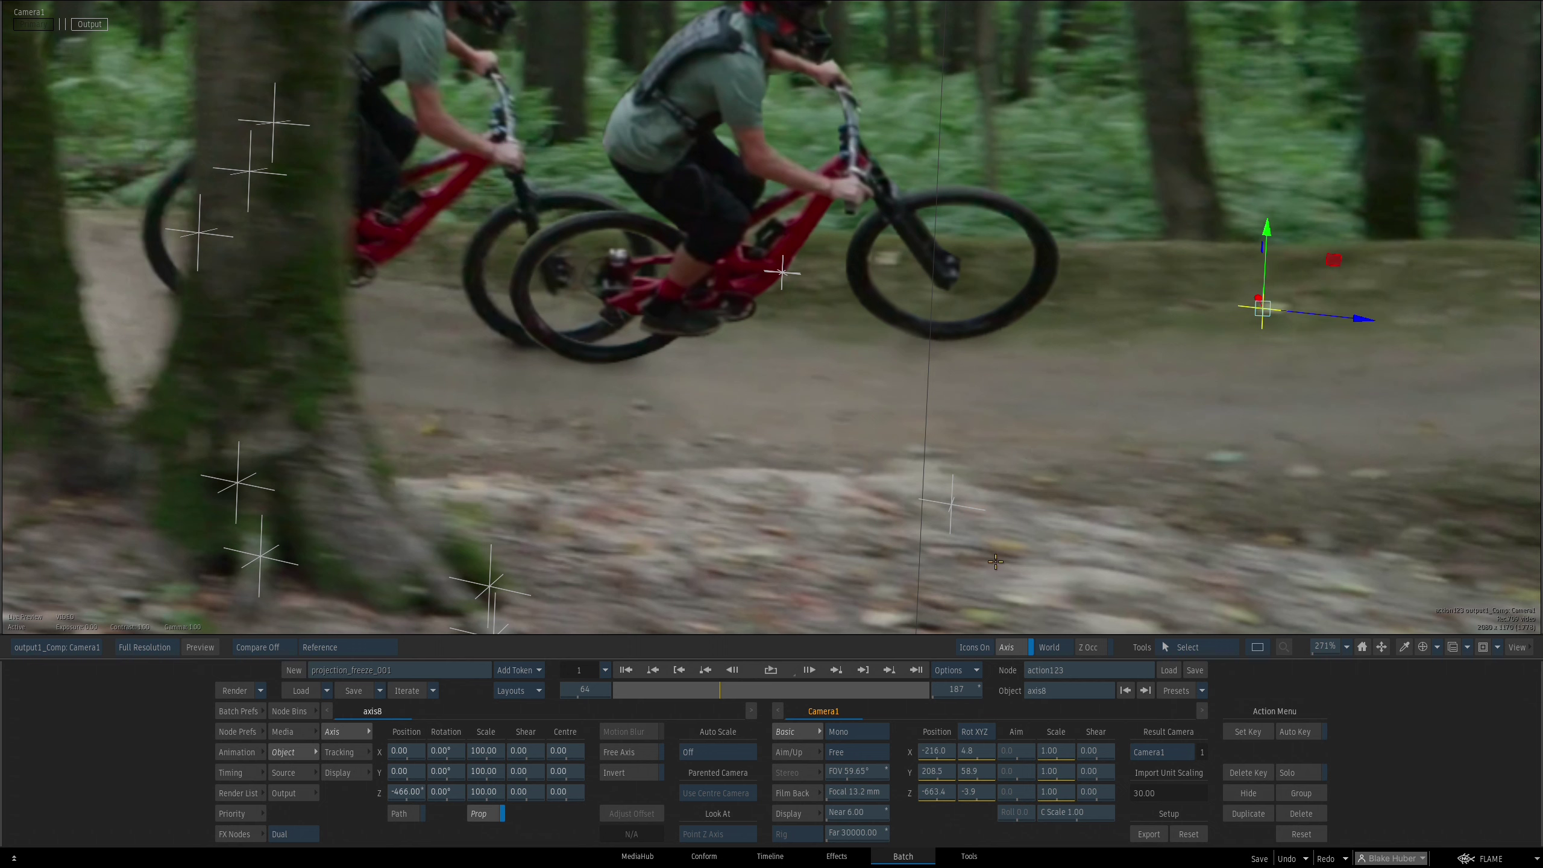
left_click_drag(1195, 348, 1141, 365)
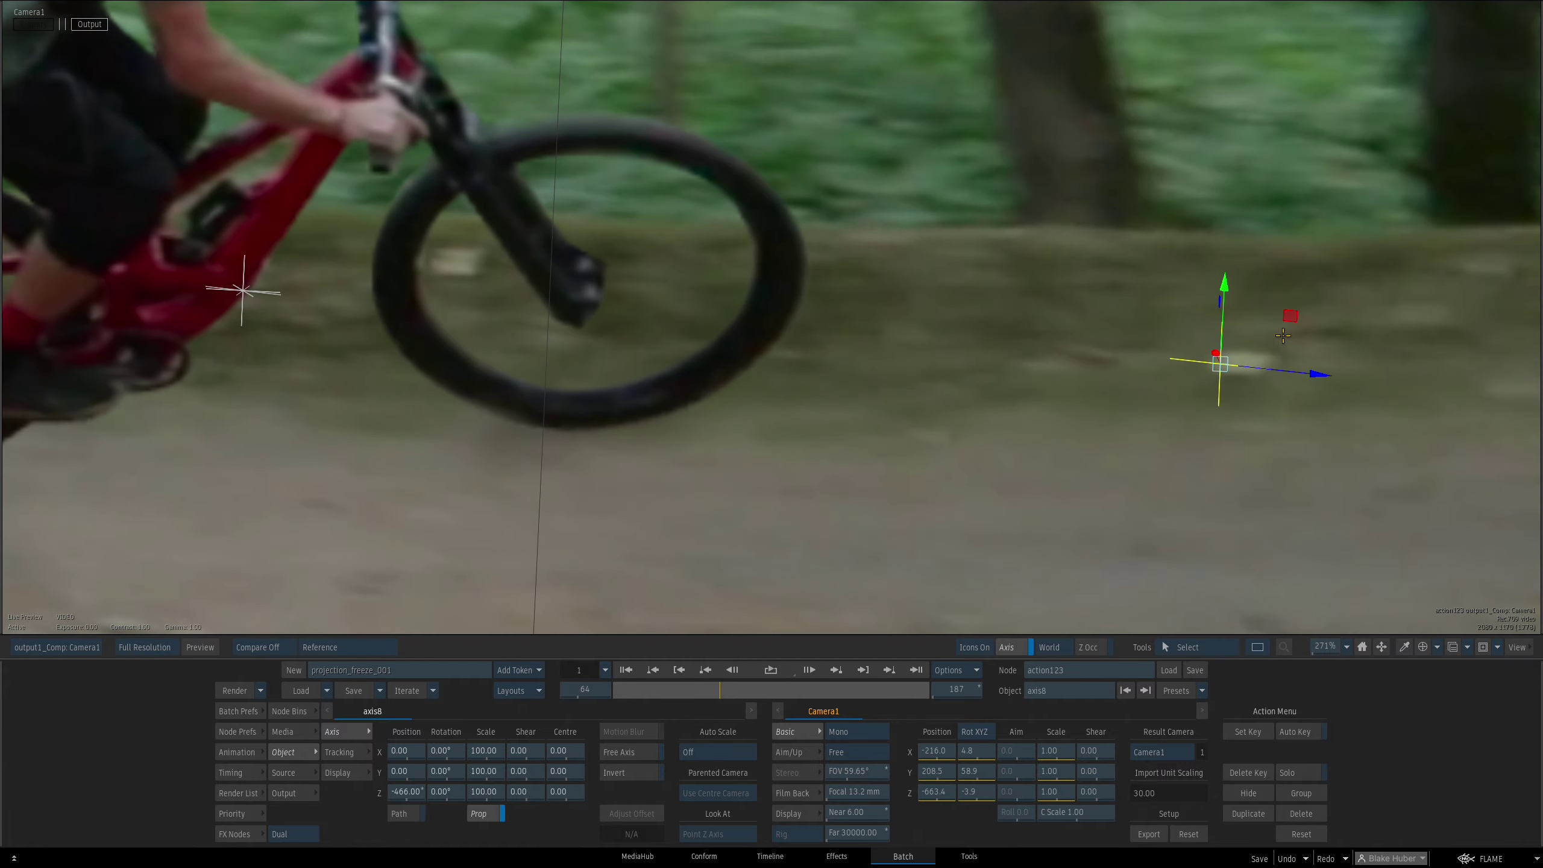
key("space")
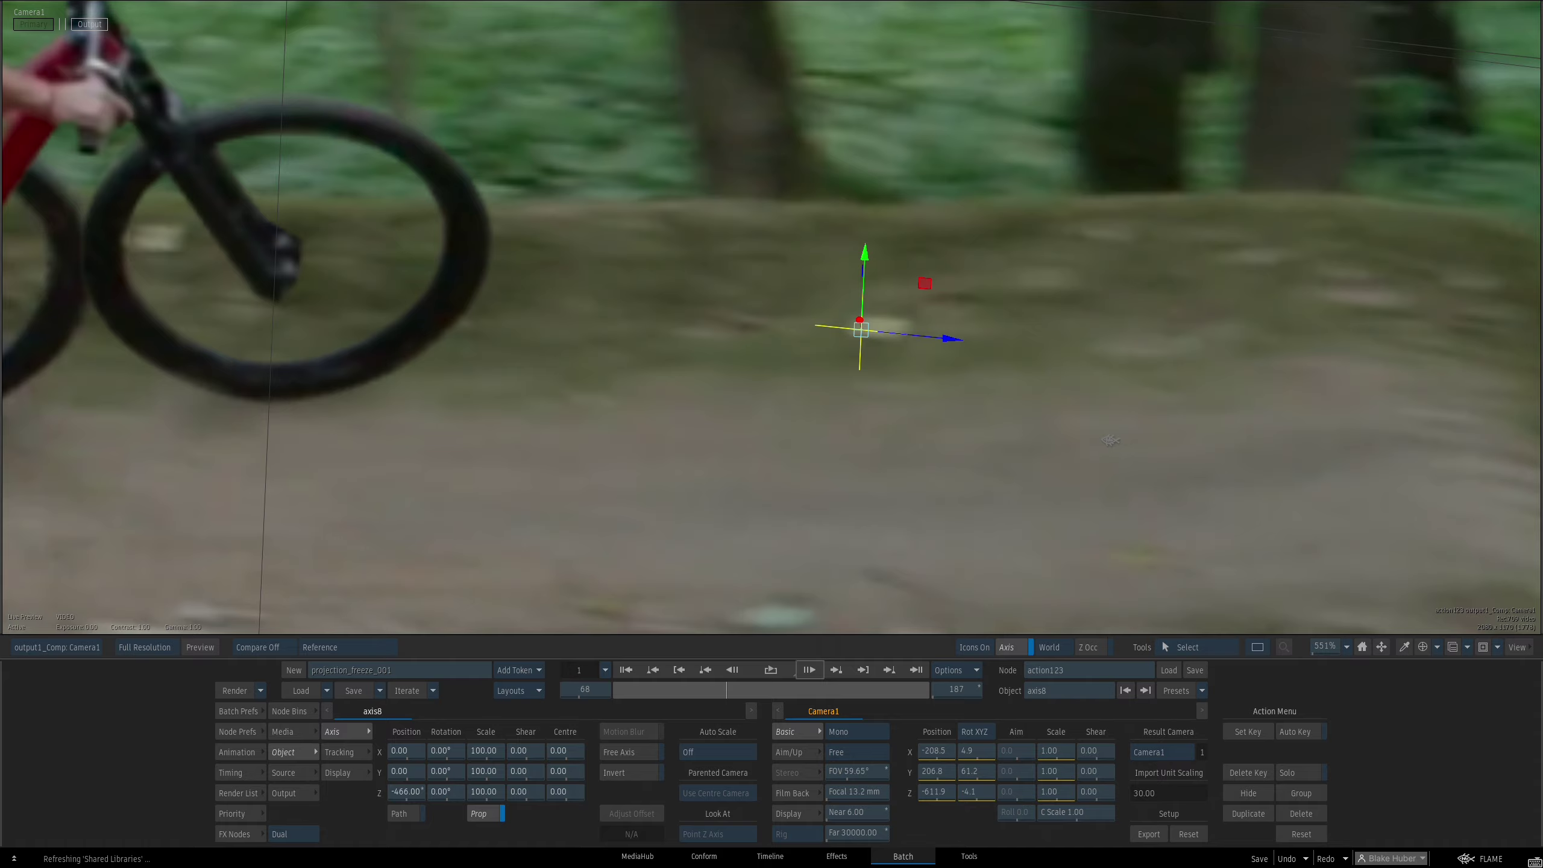
key("space")
key("Left")
key("Left")
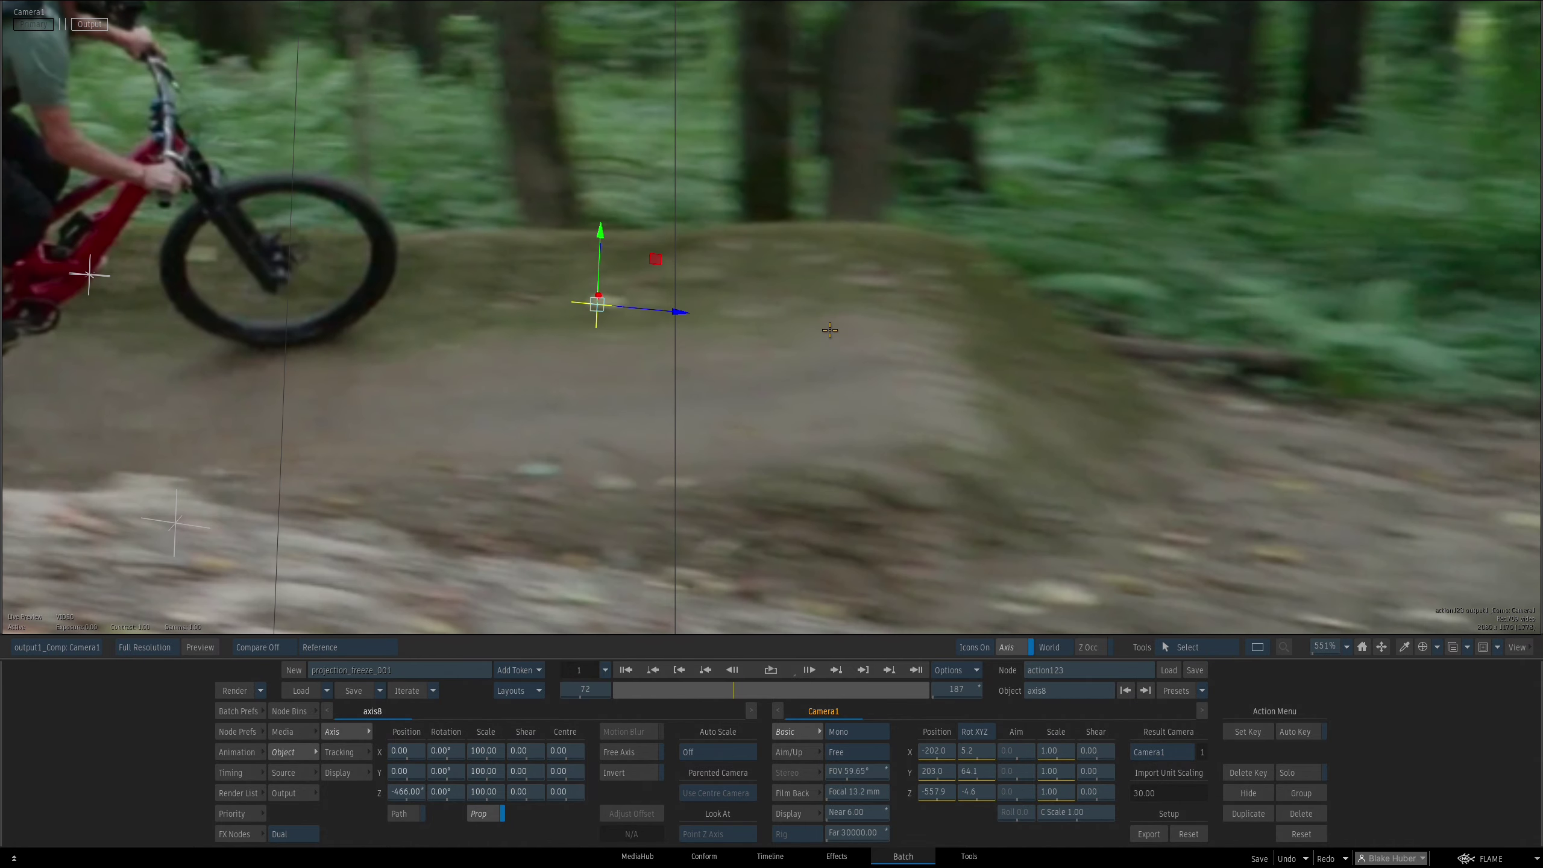
key("Right")
key("Right")
key("Right")
key("Left")
key("Left")
key("Left")
key("Left")
key("Left")
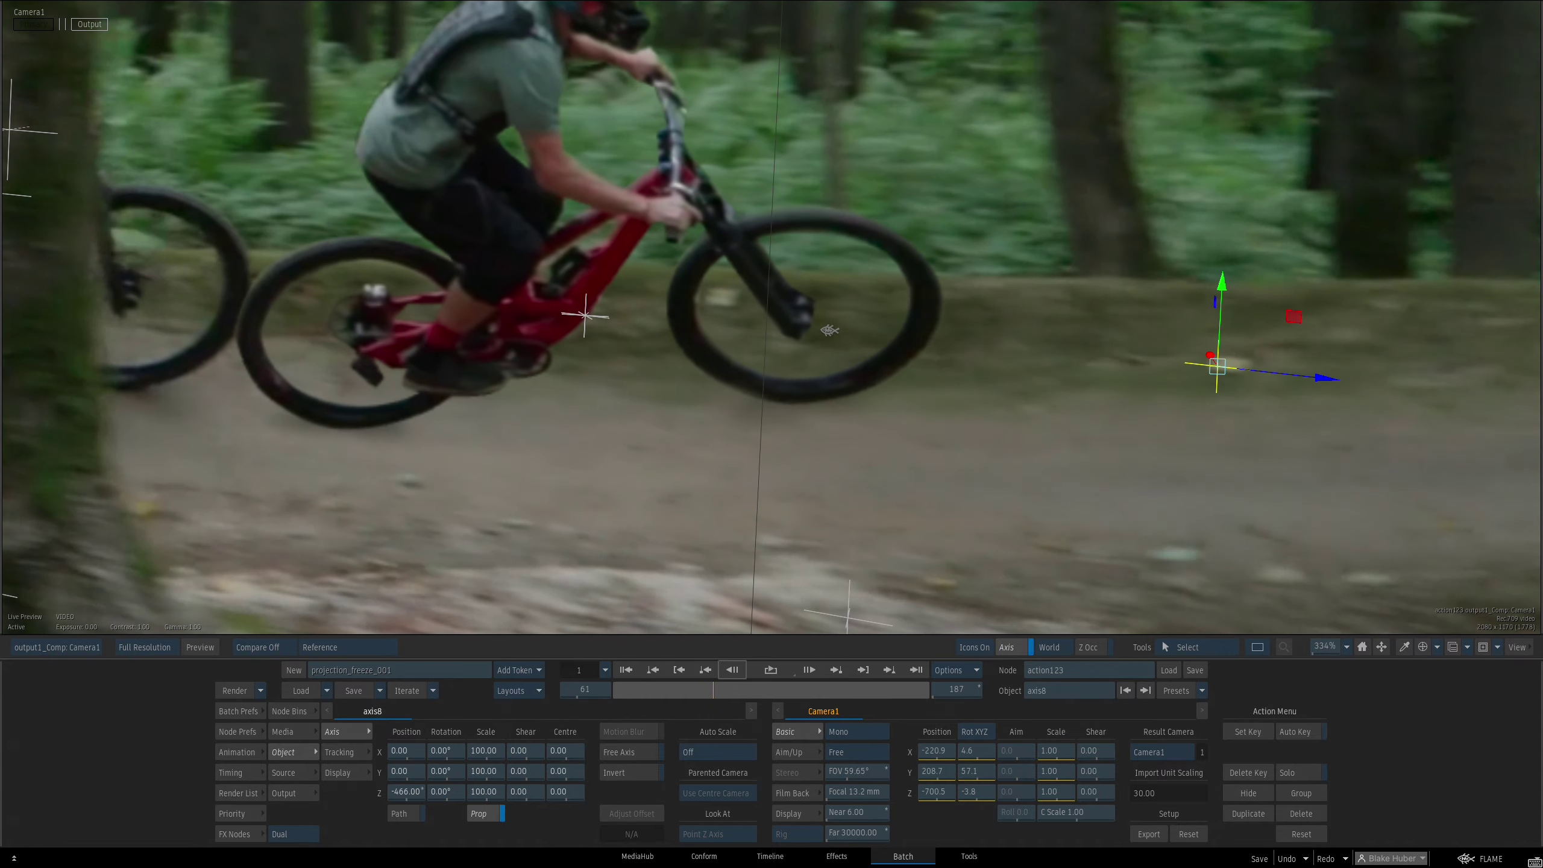
key("Left")
key("Left")
Return to the batch schematic and nudge the central Action node slightly upward
key("Escape")
left_click_drag(1064, 452, 811, 404)
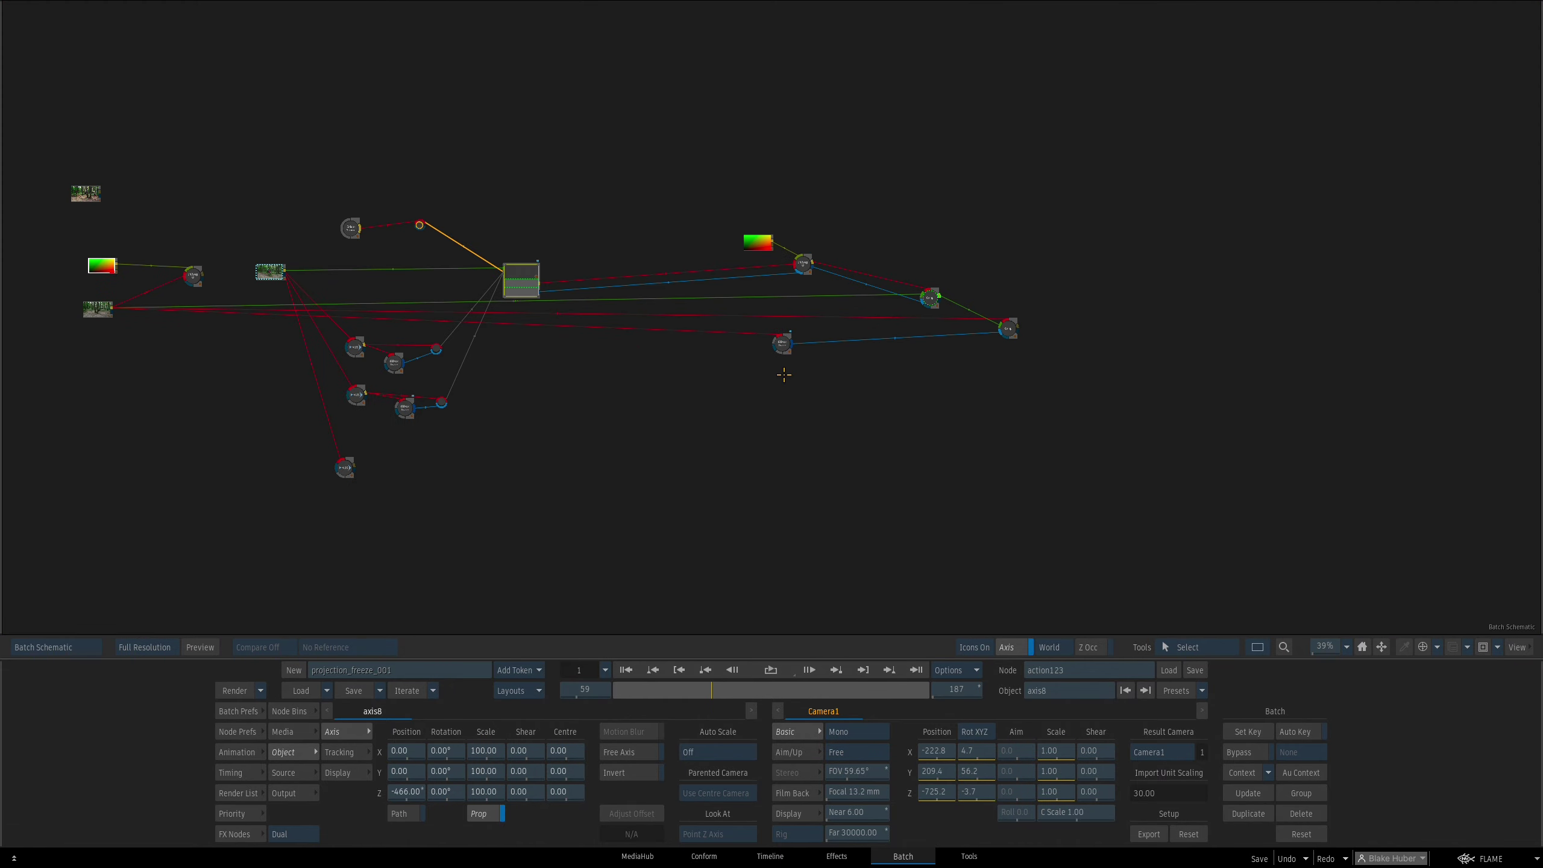
left_click_drag(518, 276, 516, 271)
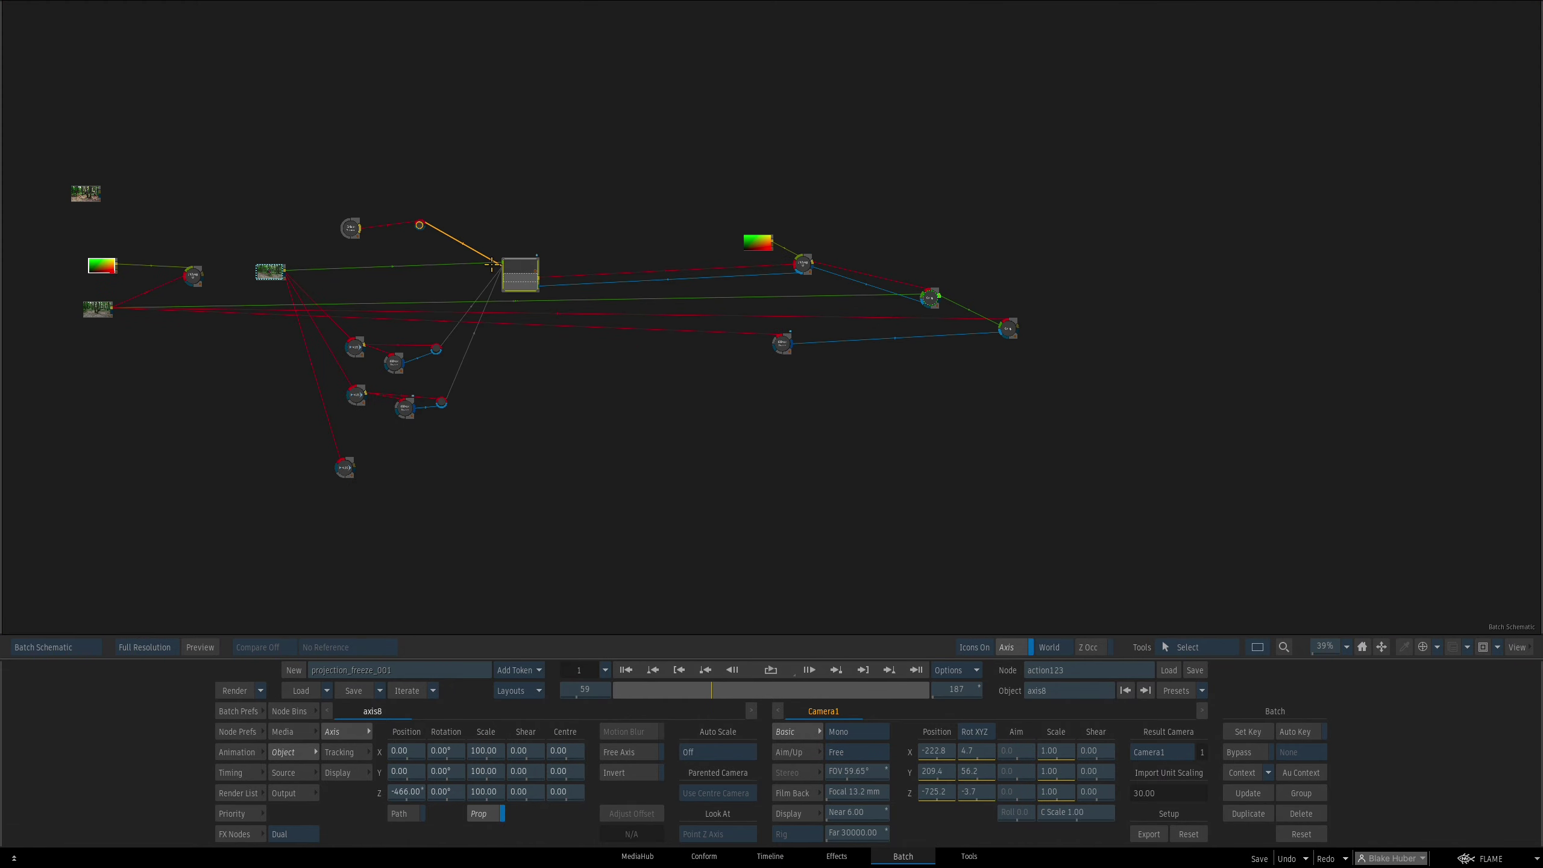